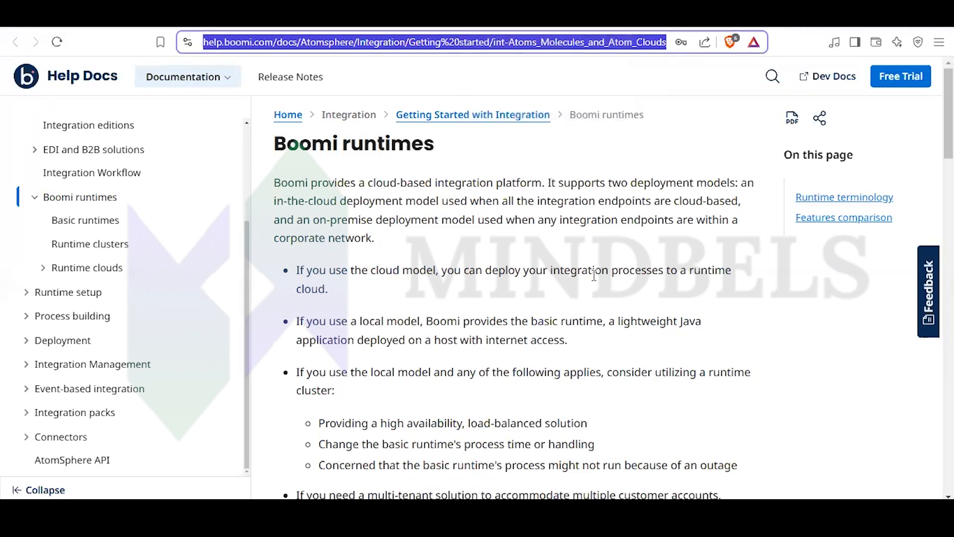
- Switch to Gmail, paste the copied Medium article link about Dell Boomi atoms and molecules into the reply, and send it
key(alt+Tab)
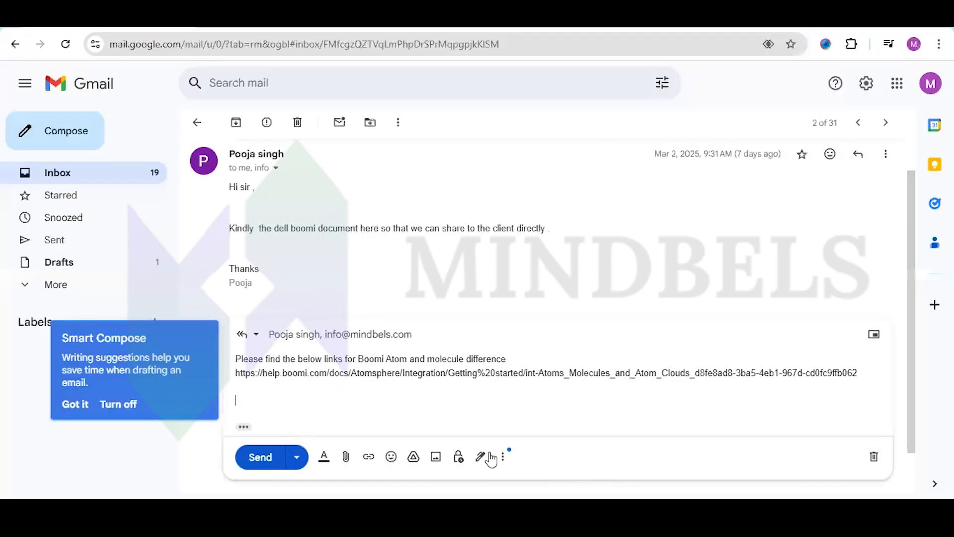
text(https://mykolamatsiakh.medium.com/atoms-molecules-and-other-chemistry-dell-boomi-overview-71e9e6eab167)
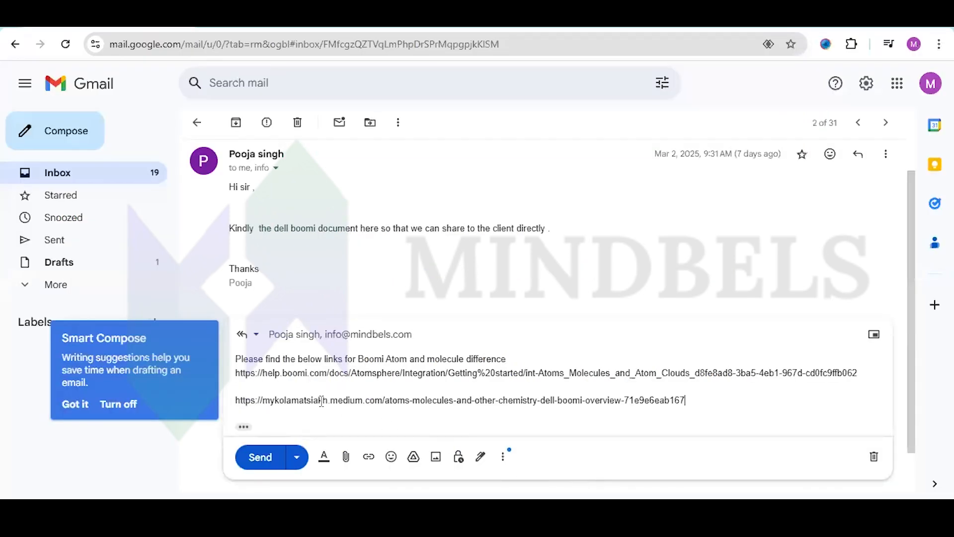
scroll(298, 400, down, 1)
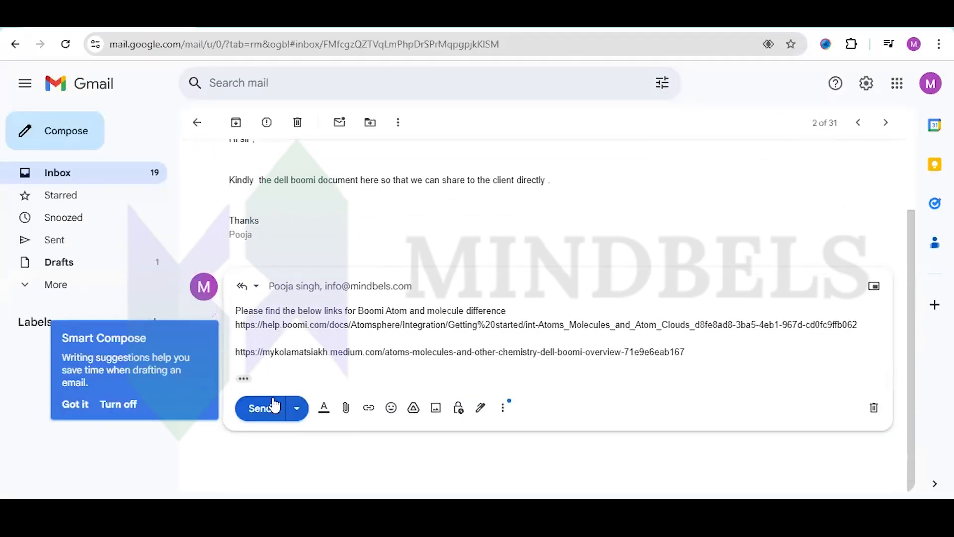
click(272, 407)
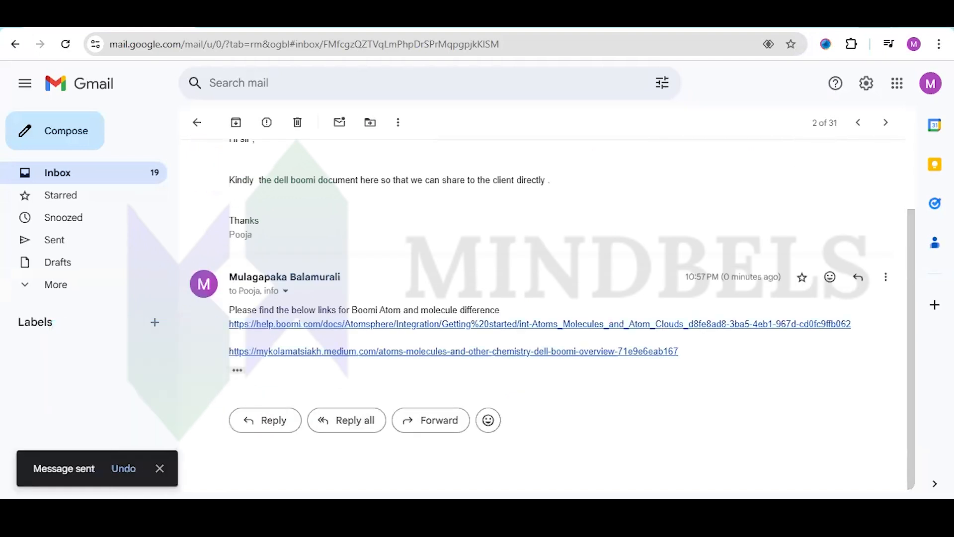
click(274, 21)
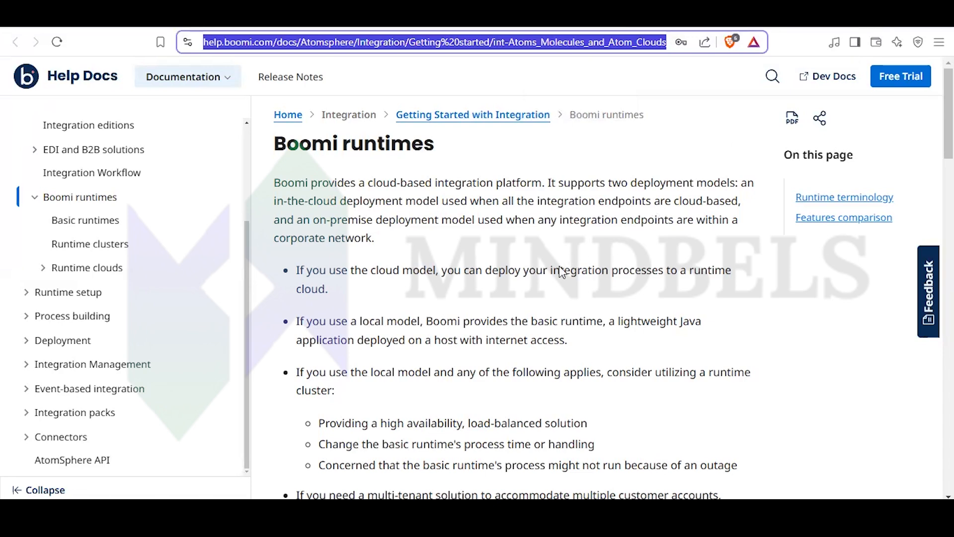
scroll(539, 286, down, 4)
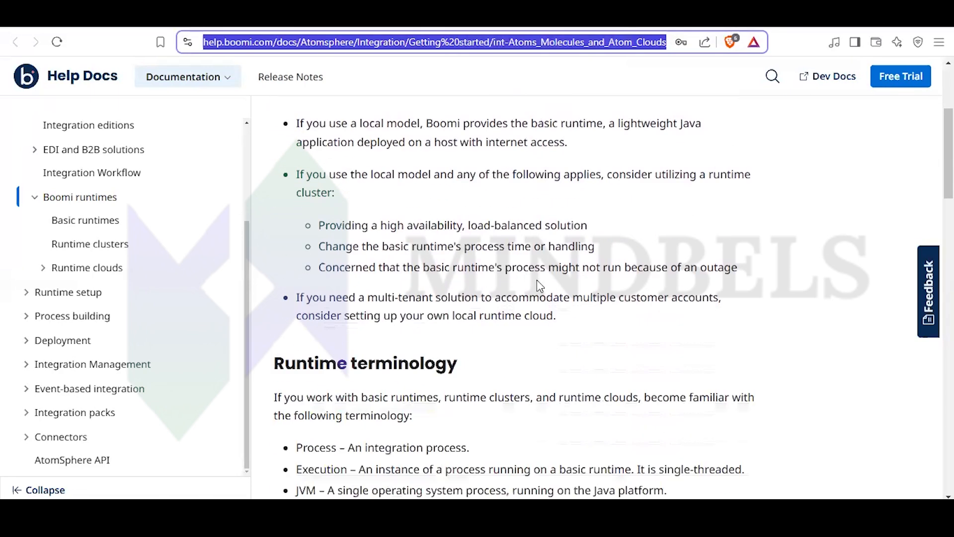
scroll(536, 282, down, 2)
scroll(534, 284, up, 6)
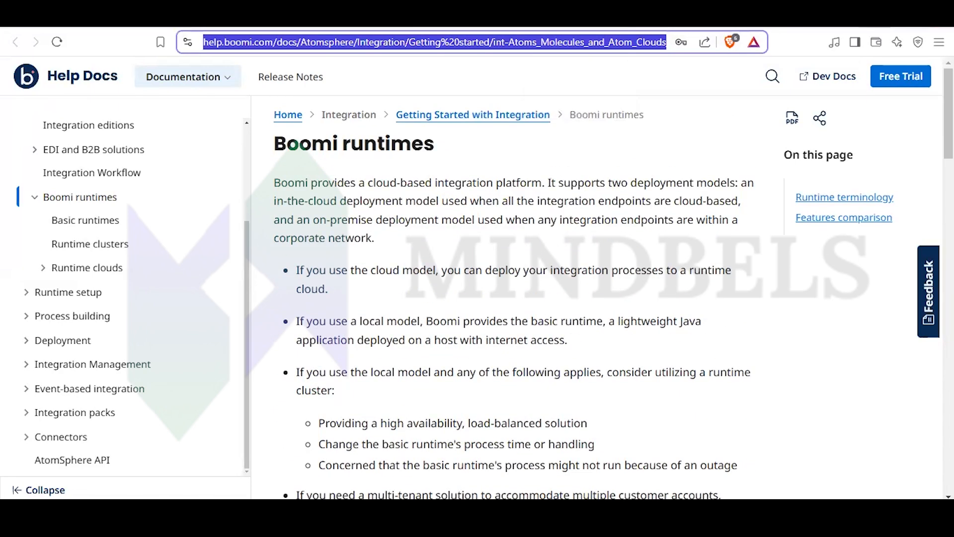
click(880, 20)
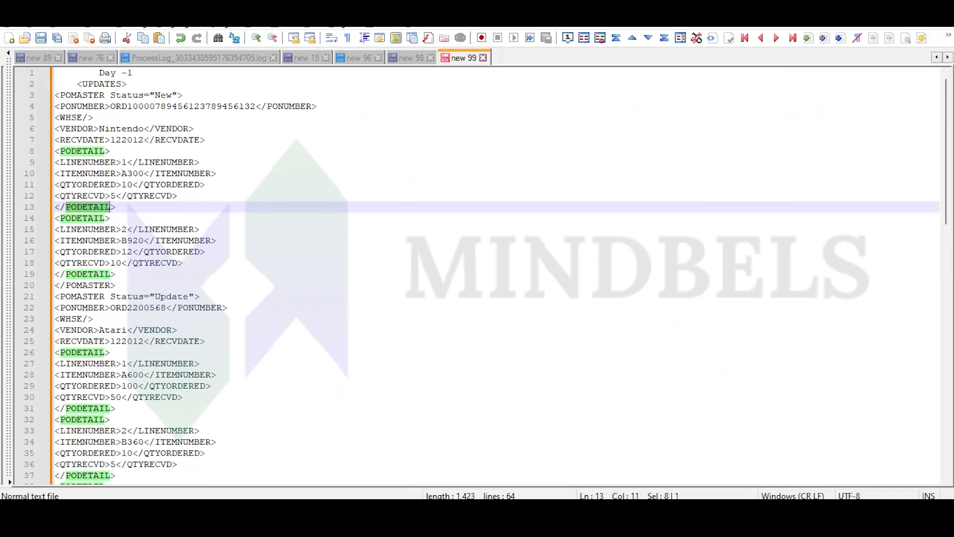
- Switch to the Boomi platform's Build area and save the open revision 20 of the Converting Account Information to Excel process
mouse_move(559, 509)
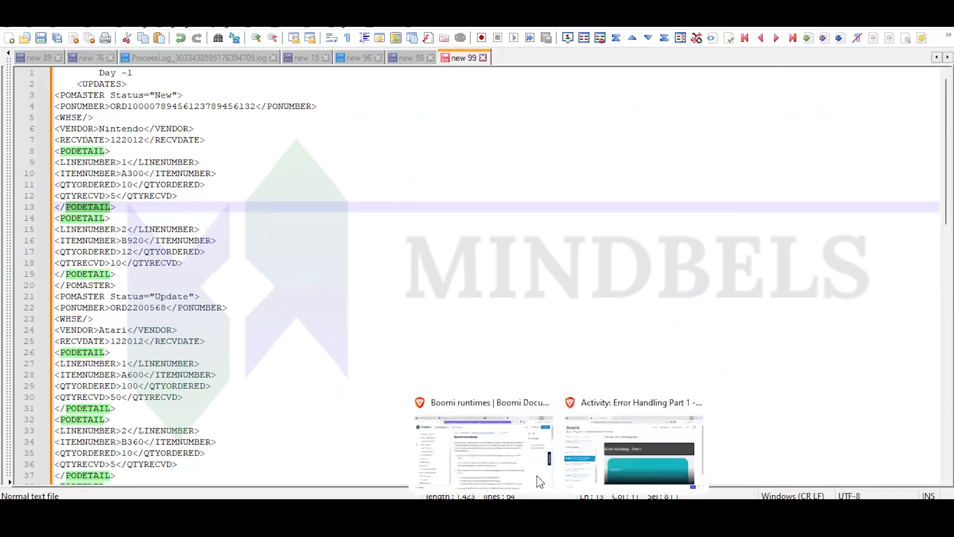
click(516, 460)
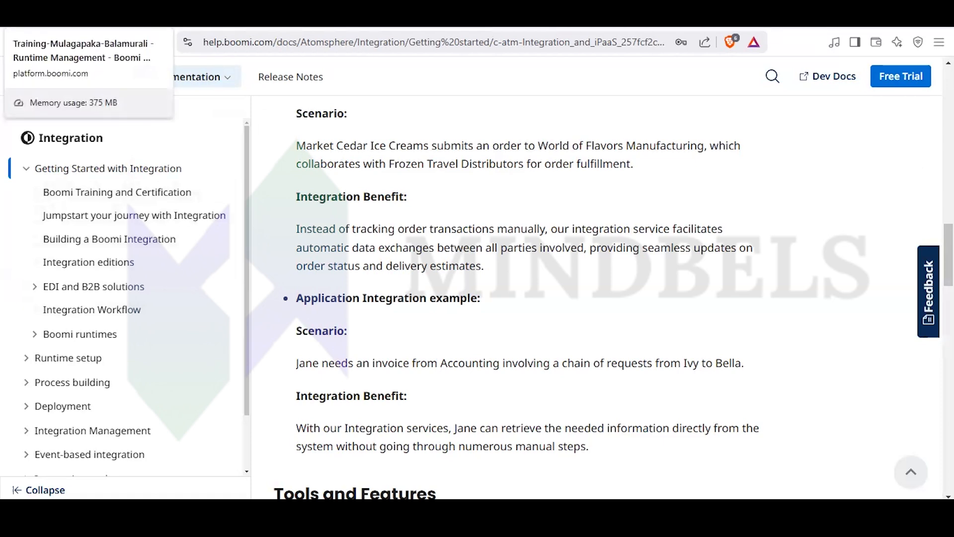
click(60, 20)
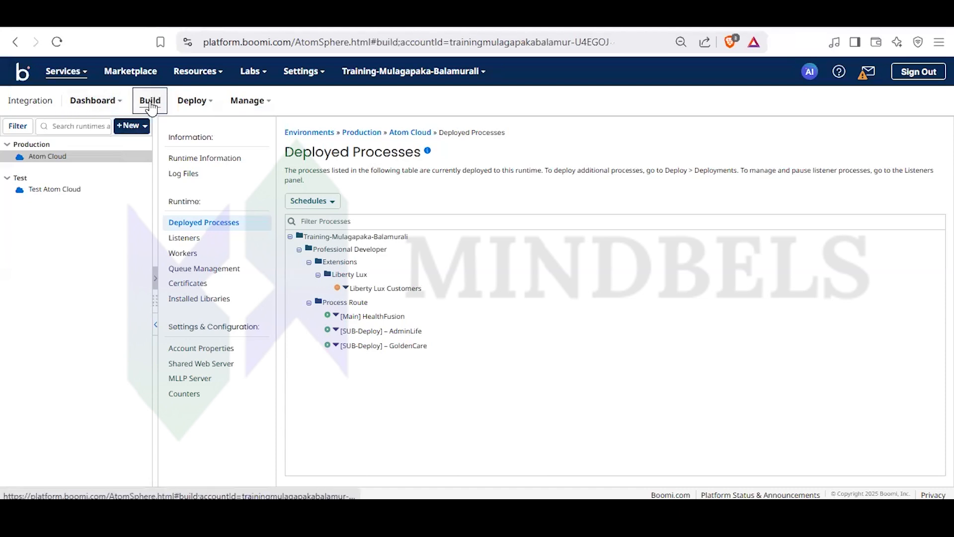
click(150, 104)
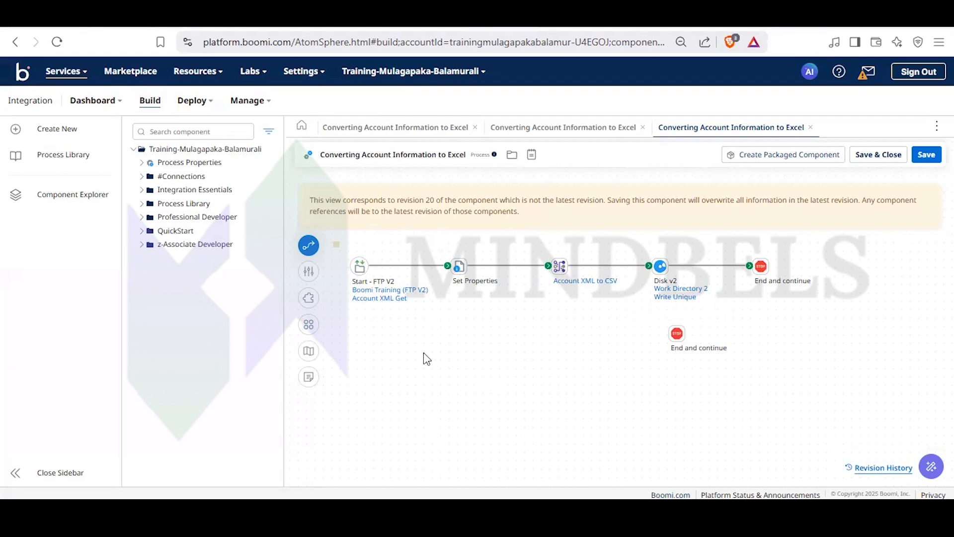
click(927, 154)
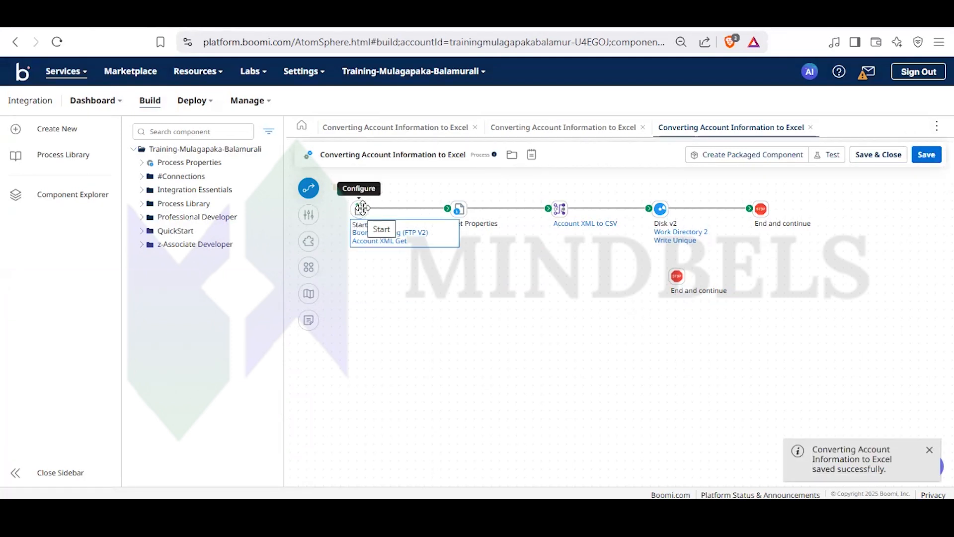
- Create a new component of type Process
click(64, 131)
click(534, 277)
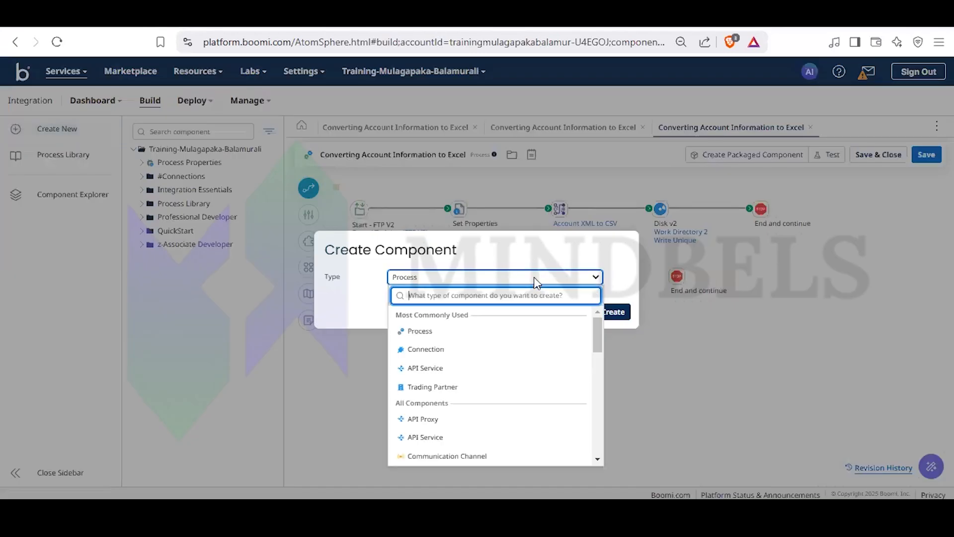
click(425, 332)
click(608, 312)
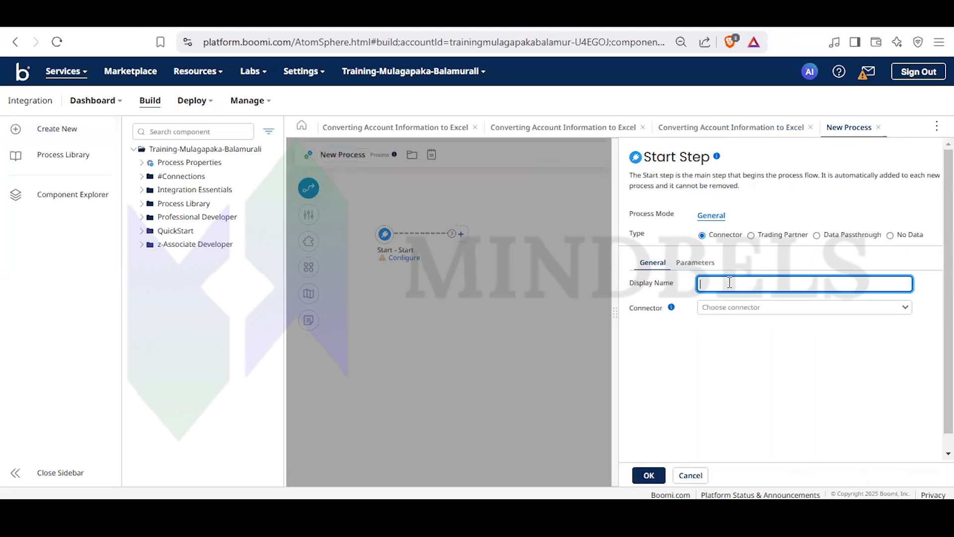
- Set the display name of the new process's start step to Sample and accept the settings
text(Sample)
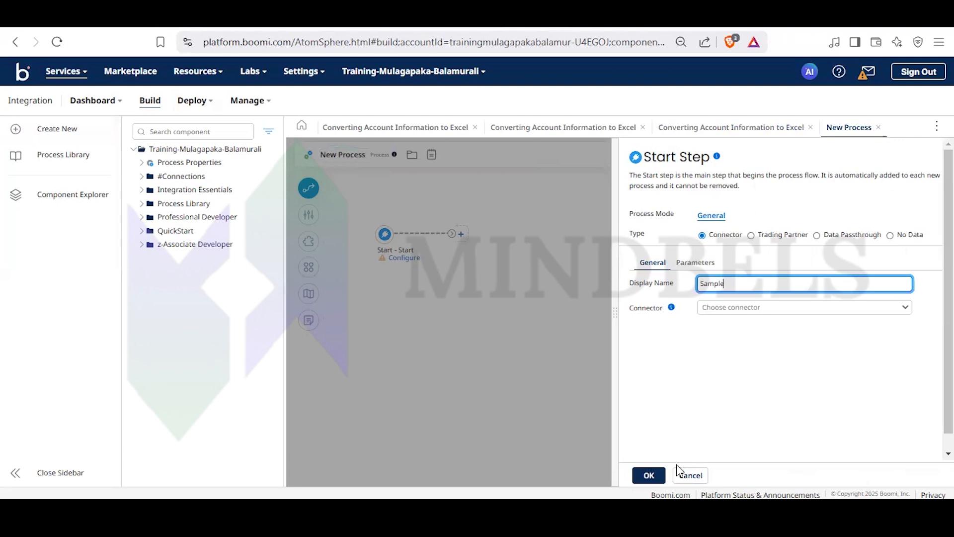
click(646, 476)
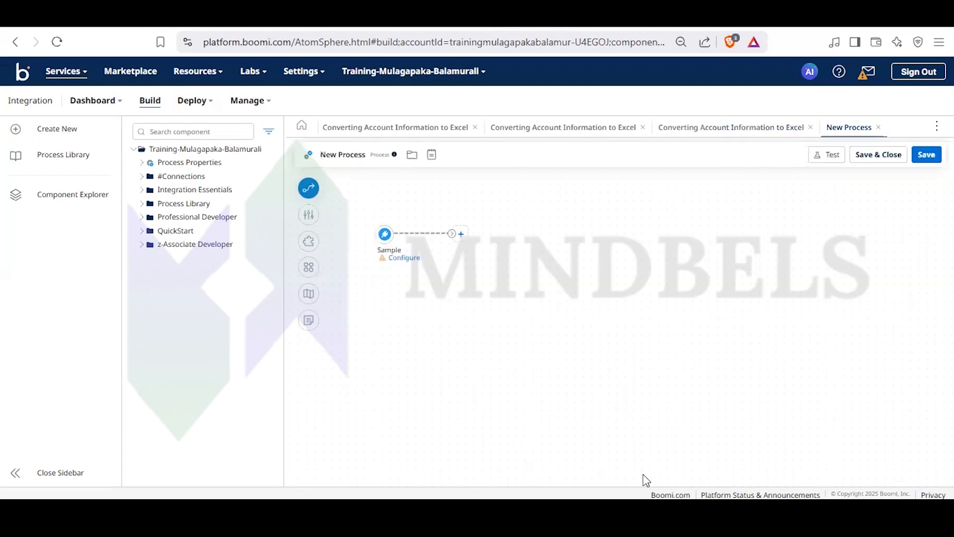
- Clear the start step's display name and accept the settings
click(385, 235)
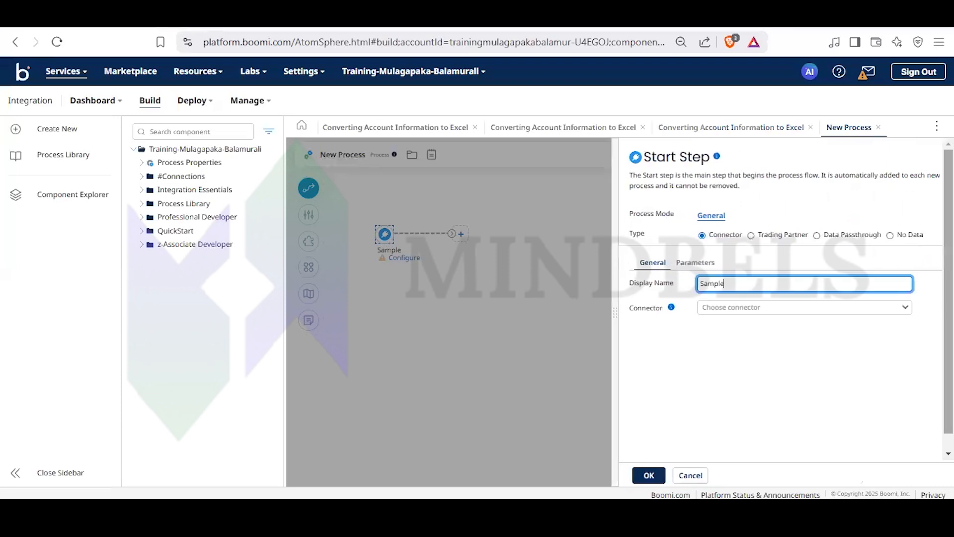
key(BackSpace)
key(BackSpace)
key(BackSpace)
key(BackSpace)
key(BackSpace)
key(BackSpace)
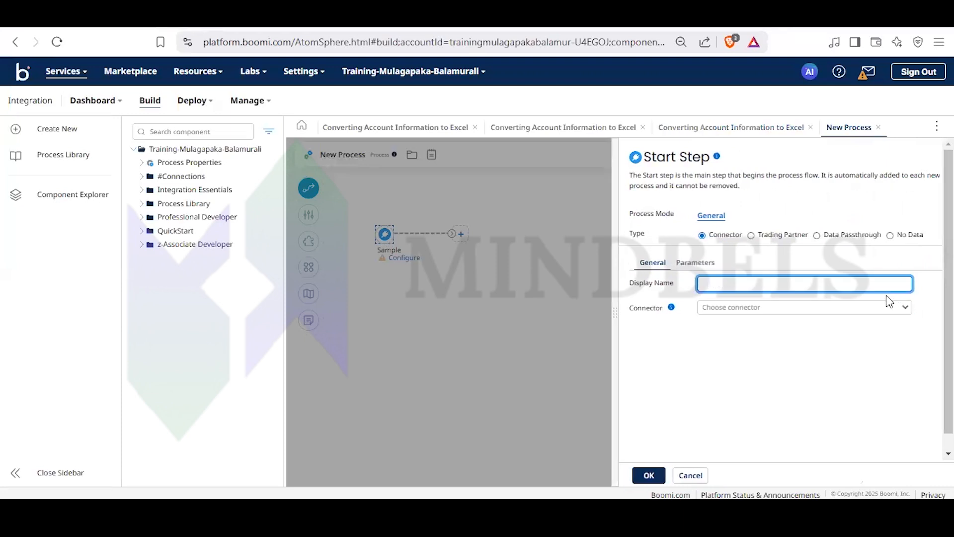
click(649, 475)
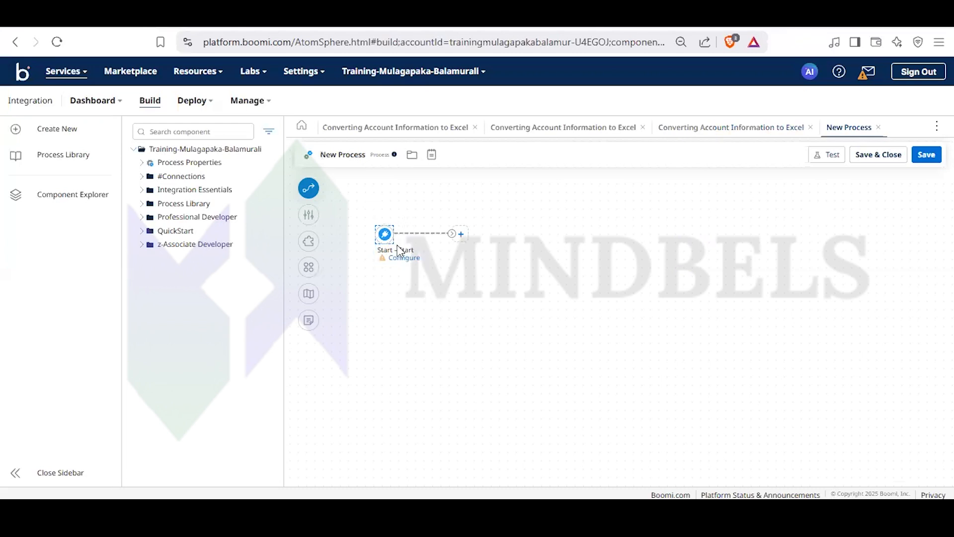
click(384, 234)
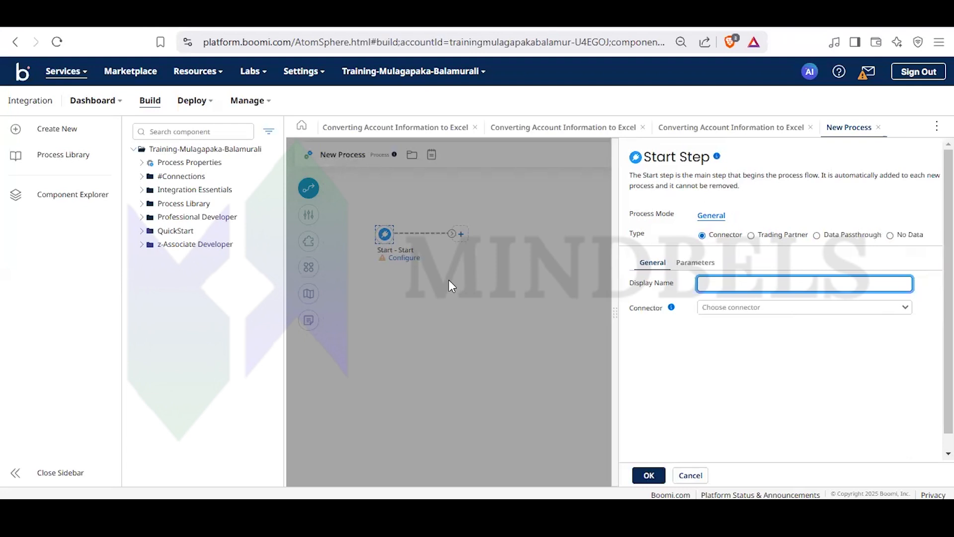
key(Escape)
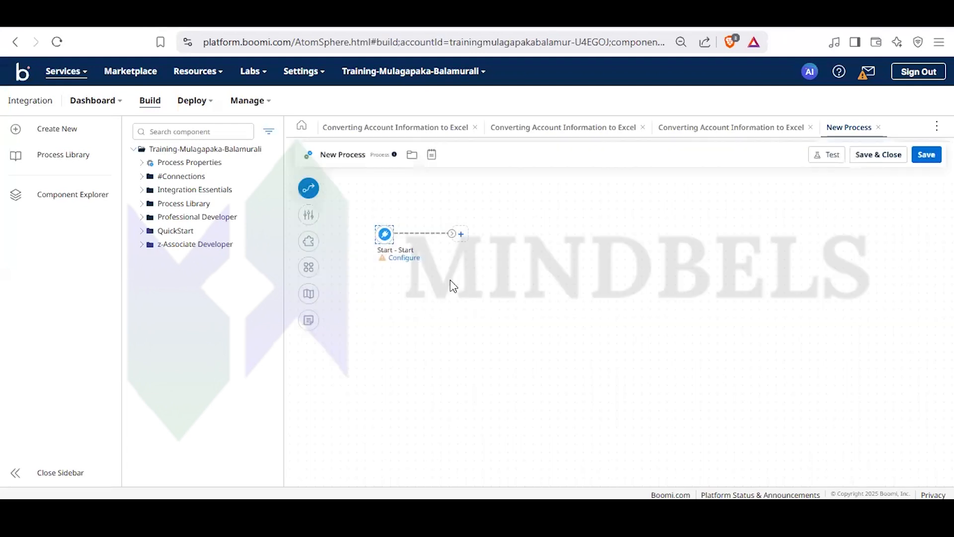
click(385, 234)
click(431, 312)
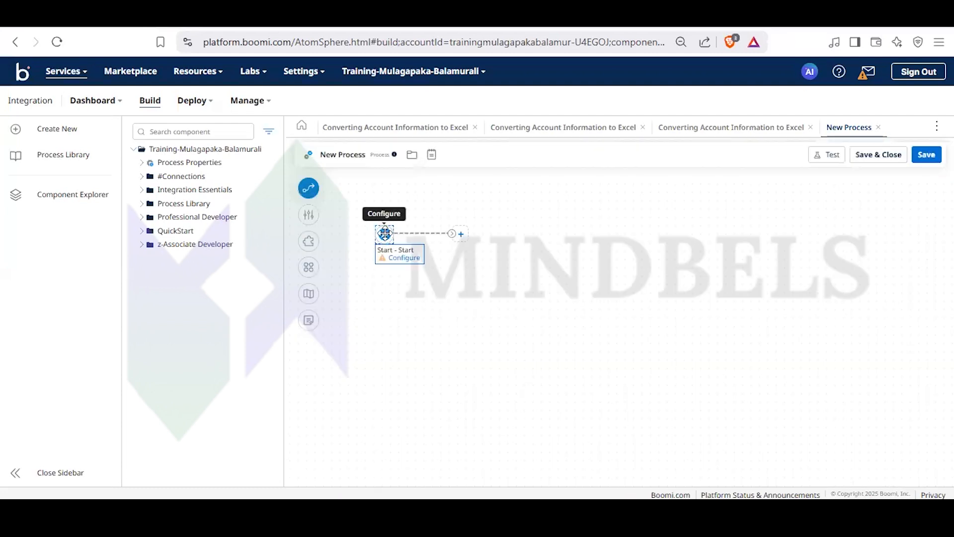
- Add a Set Properties step after the start step and remove it from the process again
click(461, 235)
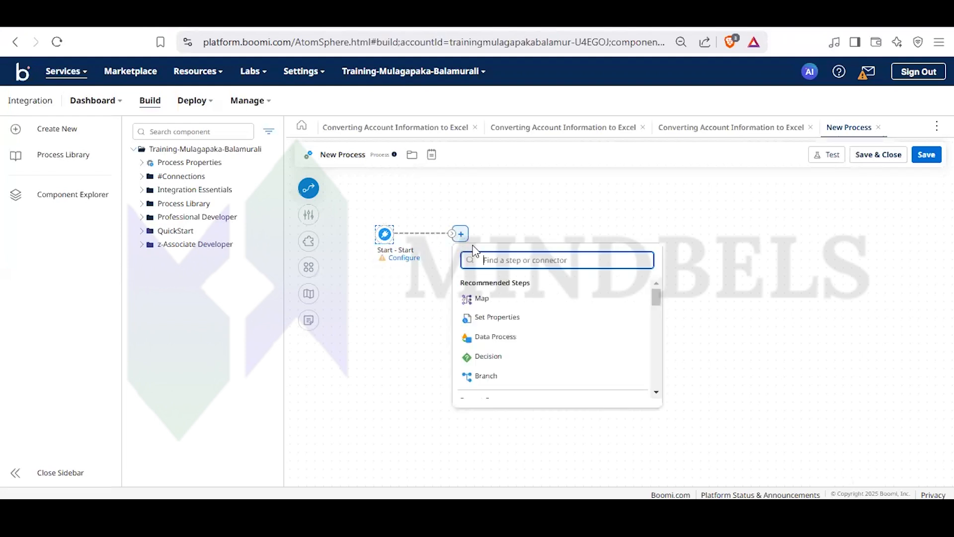
click(505, 322)
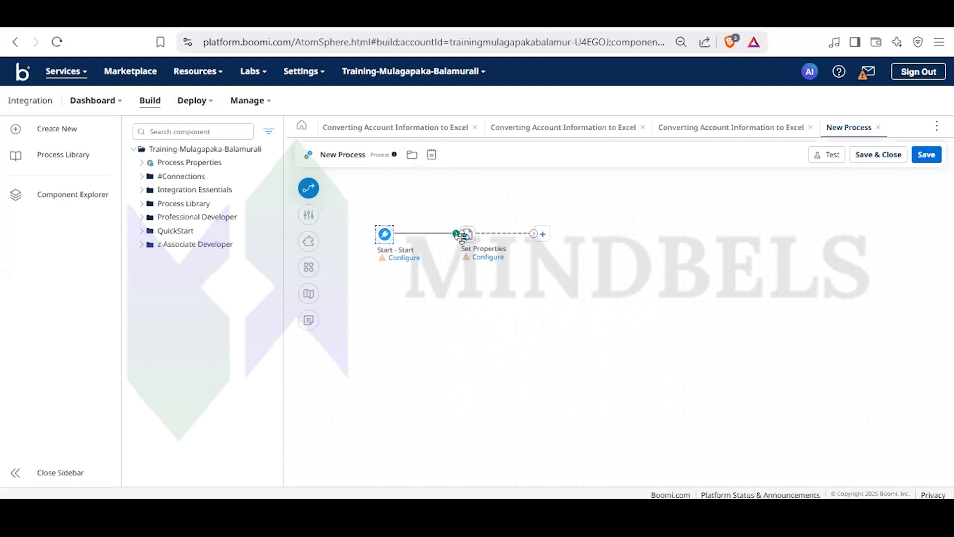
mouse_move(462, 234)
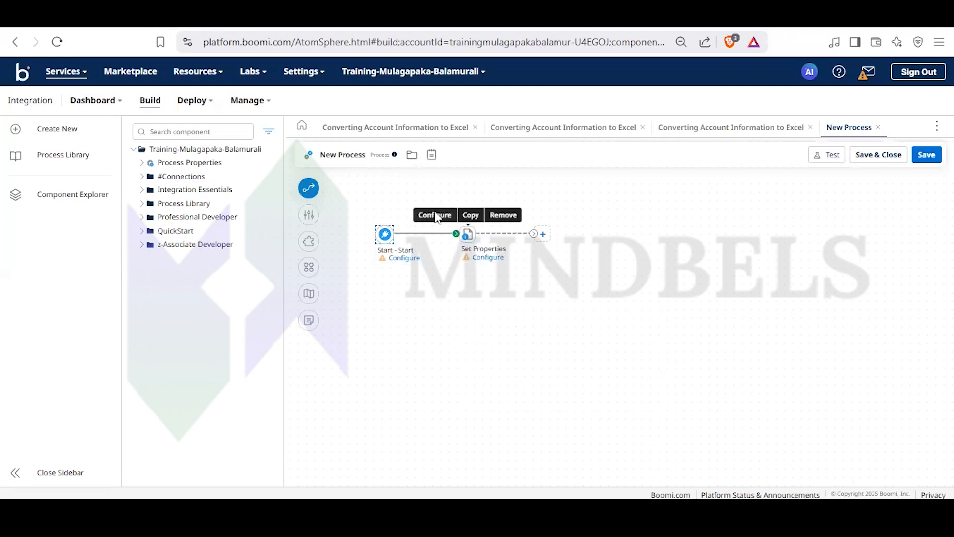
click(504, 215)
click(557, 308)
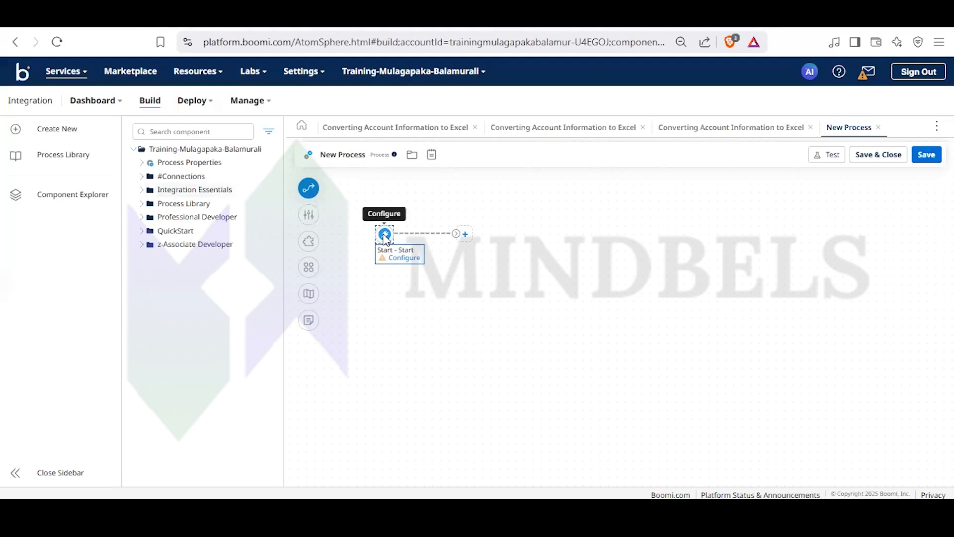
- Configure the start step with the FTP V2 connector, the Boomi Training (FTP V2) connection and the Account XML Get operation
click(384, 234)
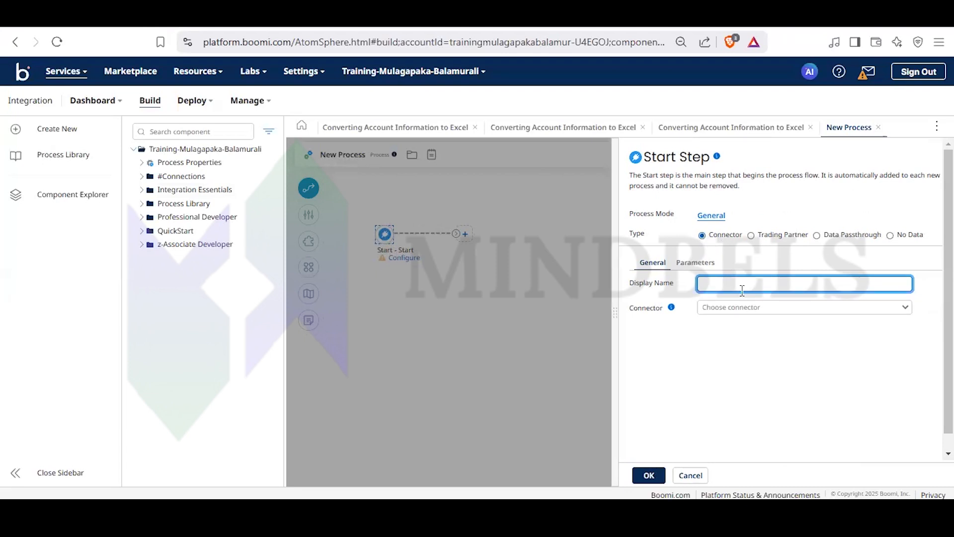
click(744, 307)
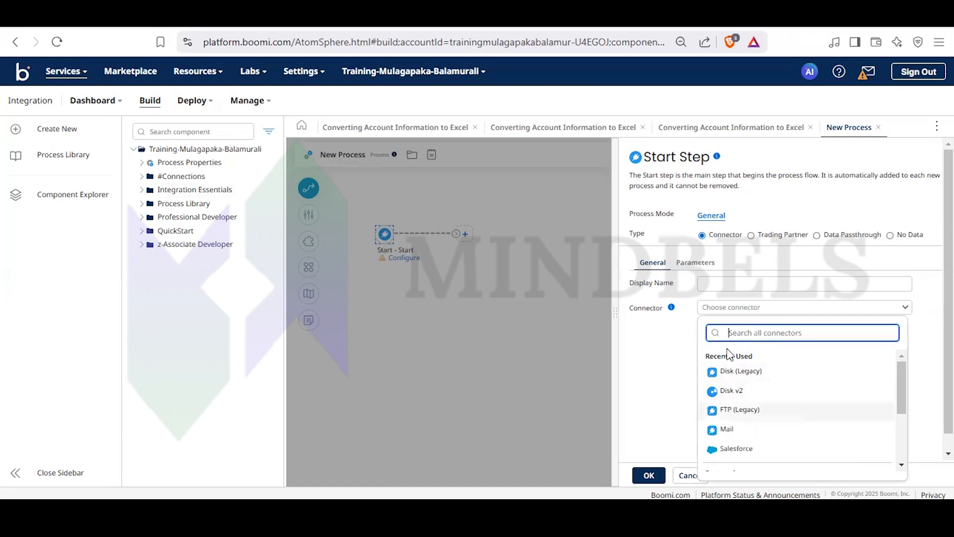
text(ftp)
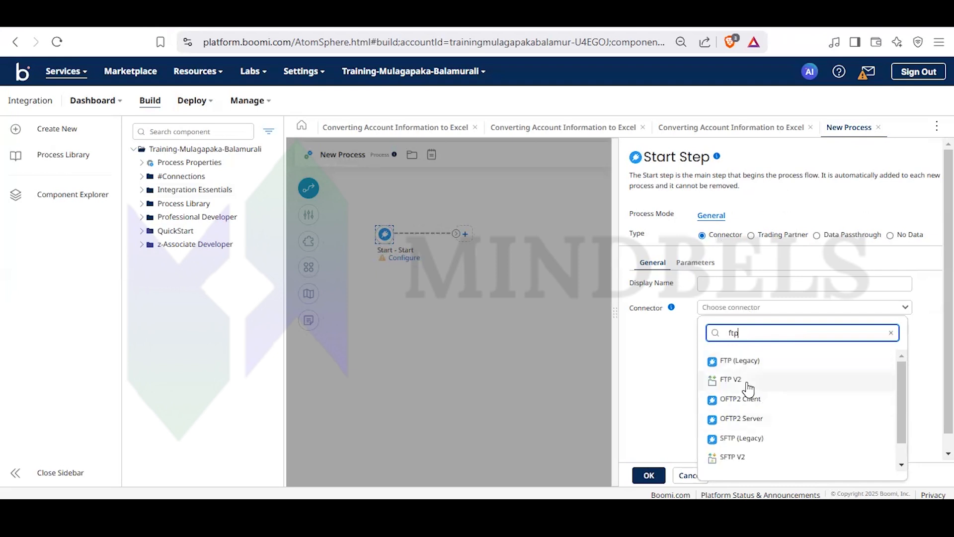
click(739, 380)
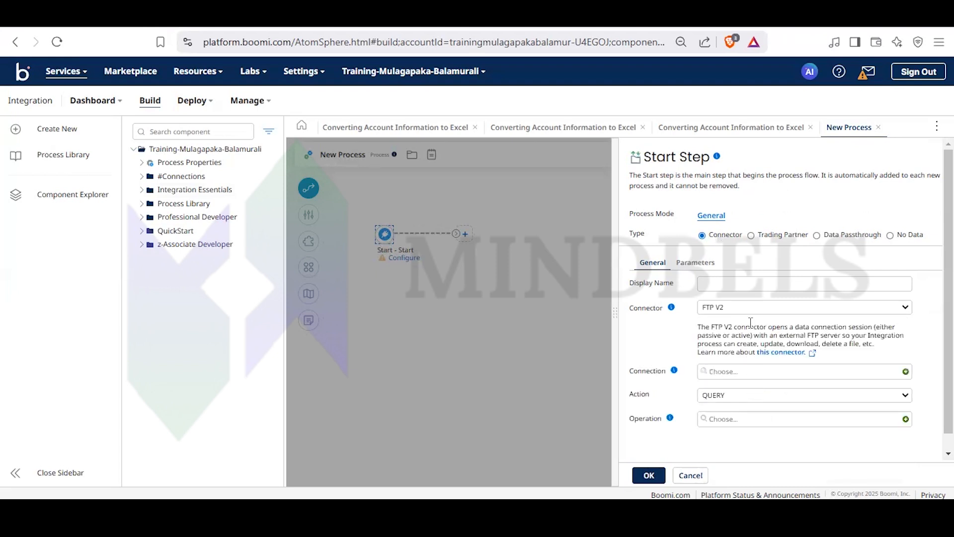
click(741, 374)
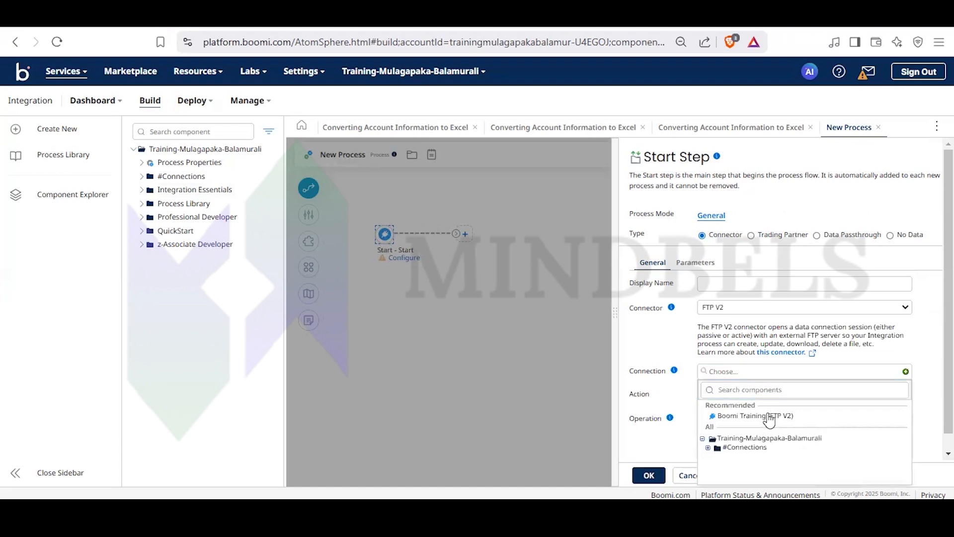
click(768, 417)
click(766, 421)
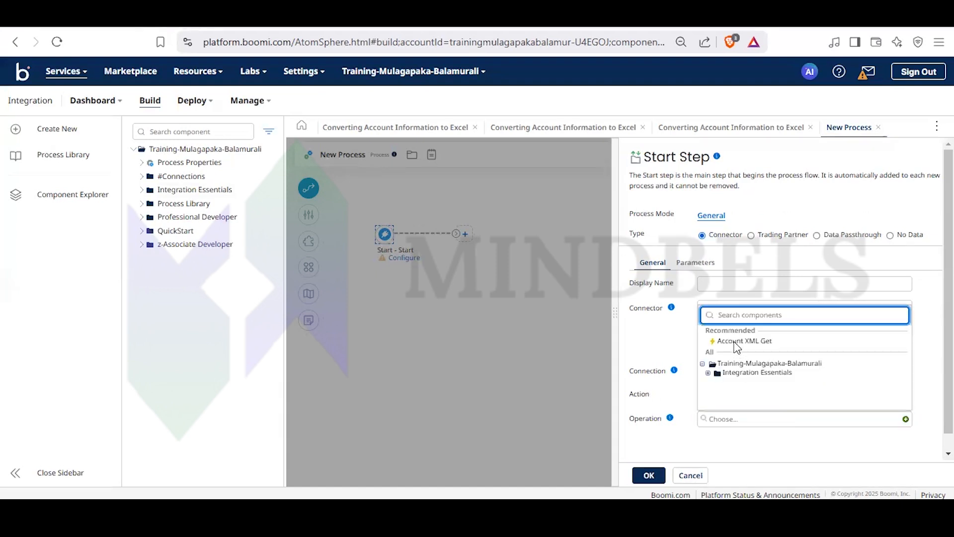
click(735, 342)
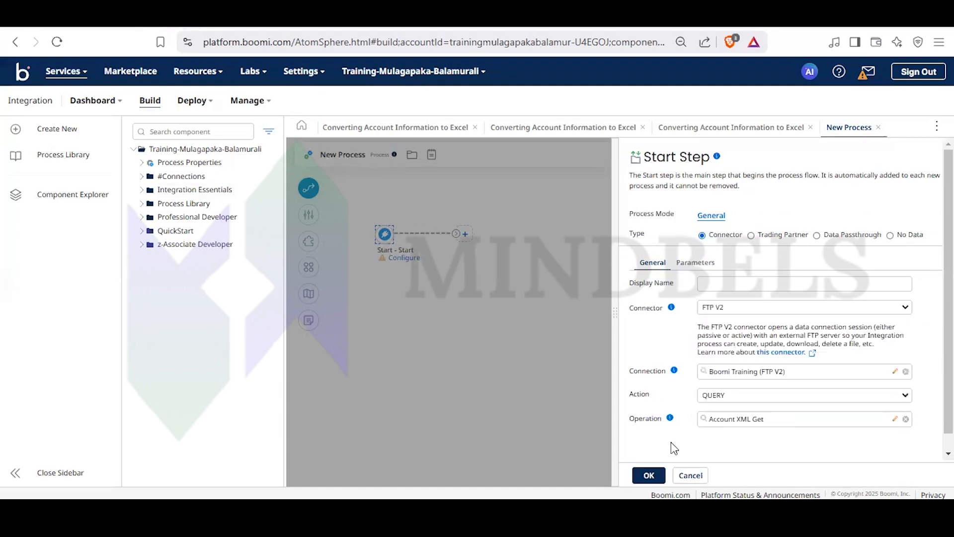
click(649, 475)
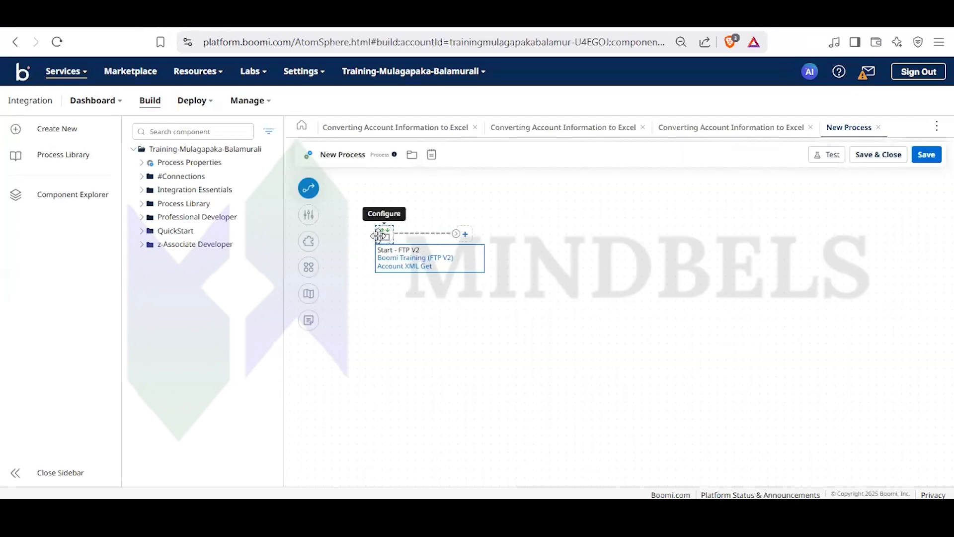
- Examine the start step's Trading Partner type settings, from the communication method and standards down to the error handling option
click(388, 221)
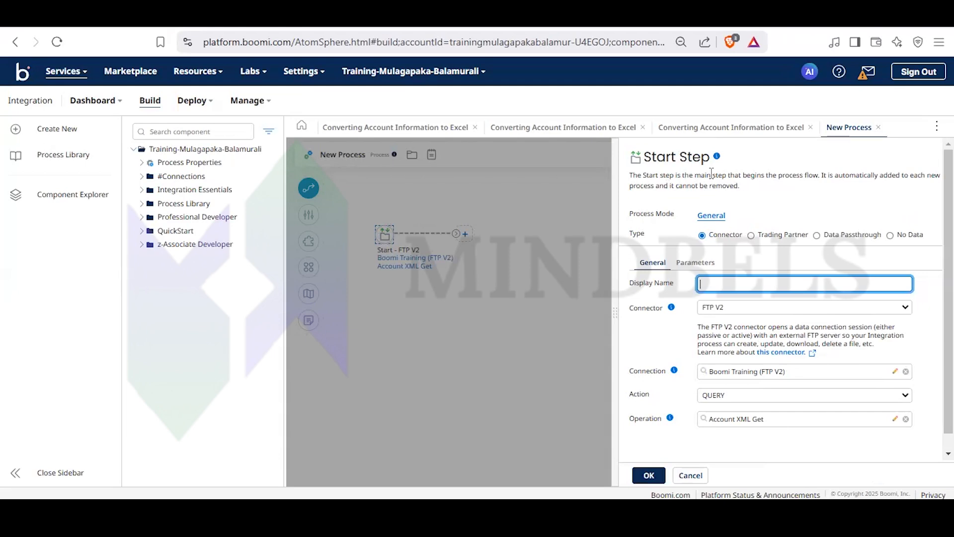
click(752, 235)
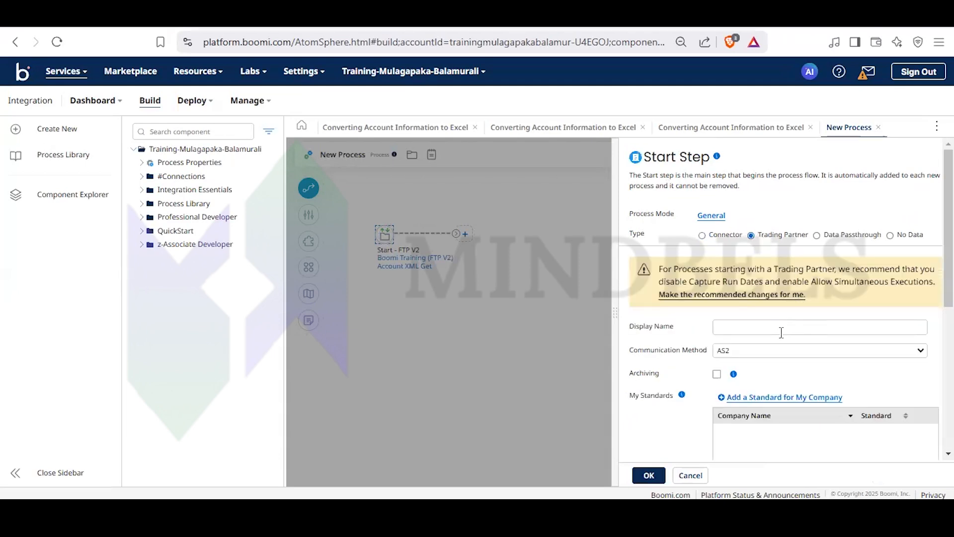
scroll(772, 343, down, 3)
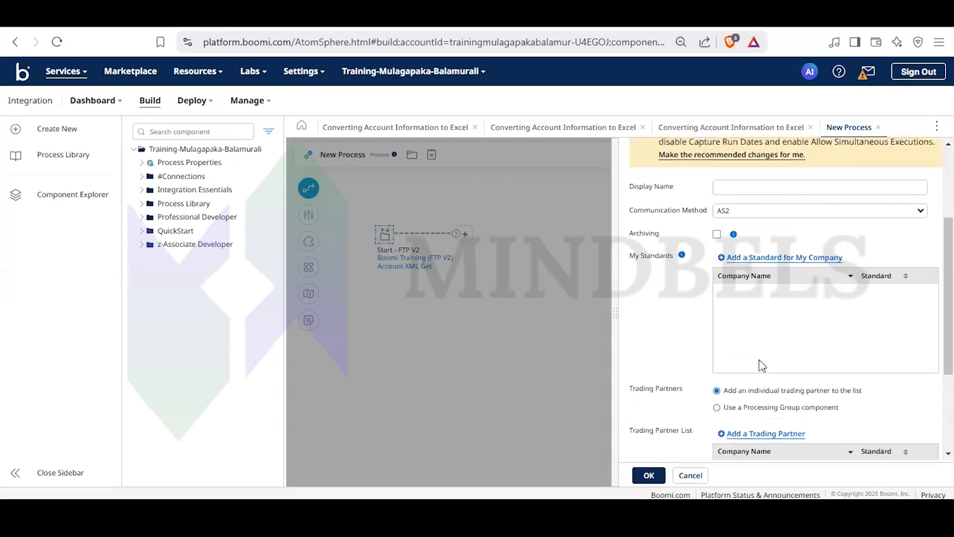
scroll(764, 308, down, 3)
scroll(765, 318, up, 6)
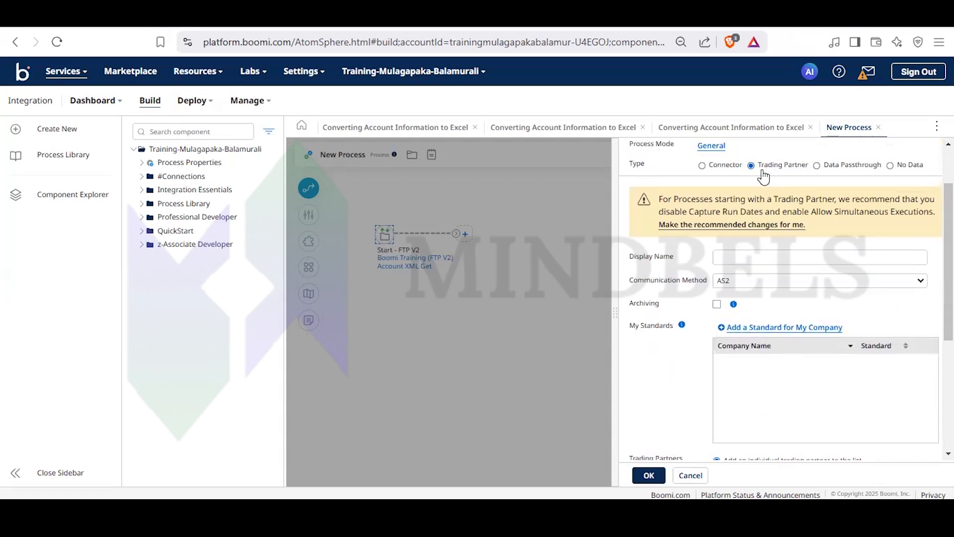
scroll(761, 338, down, 3)
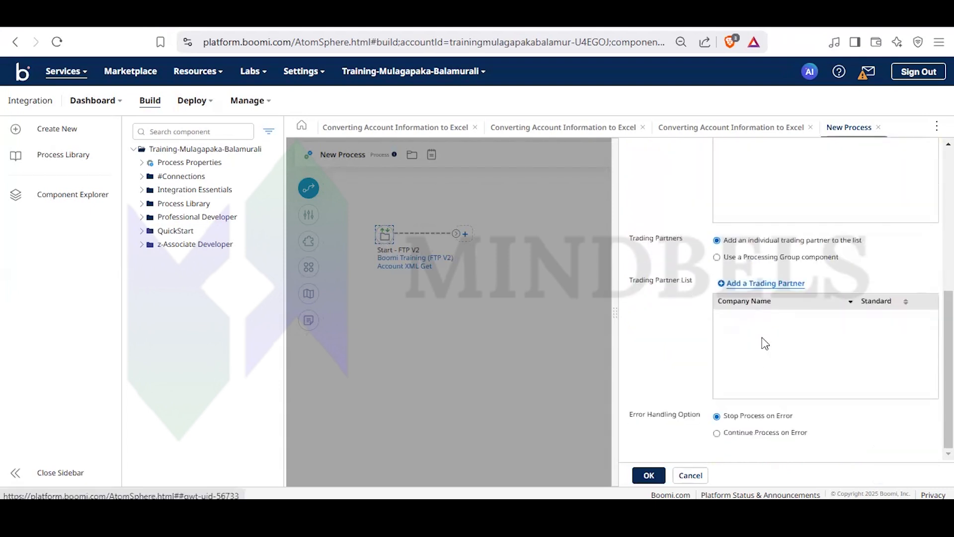
scroll(765, 343, up, 3)
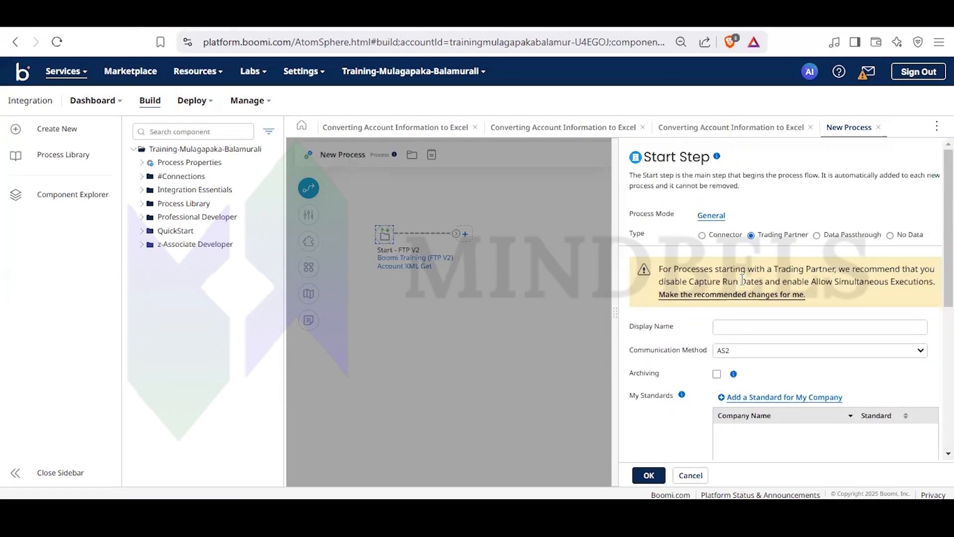
click(745, 331)
scroll(744, 332, down, 5)
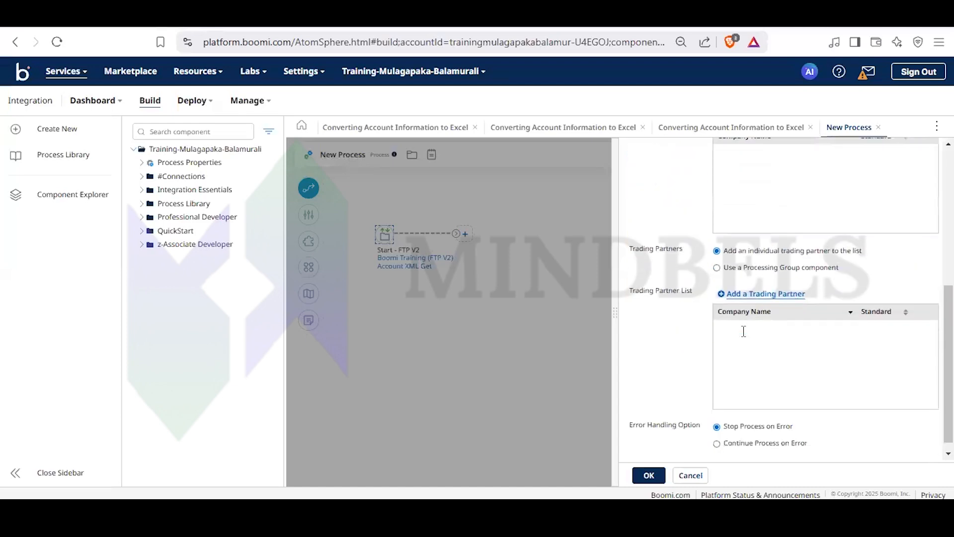
scroll(744, 331, up, 4)
scroll(744, 338, up, 2)
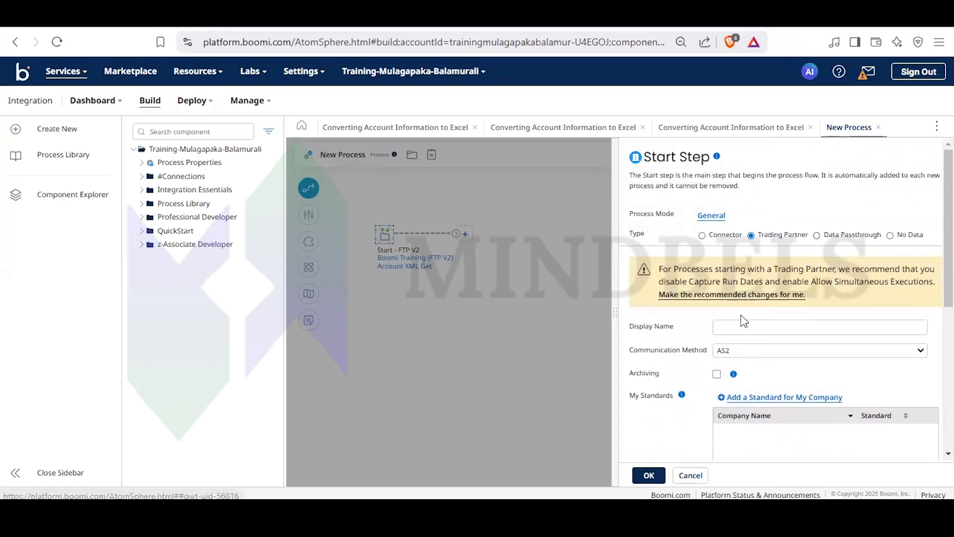
- View the start step's Data Passthrough type, set the type to No Data and accept the settings
click(818, 236)
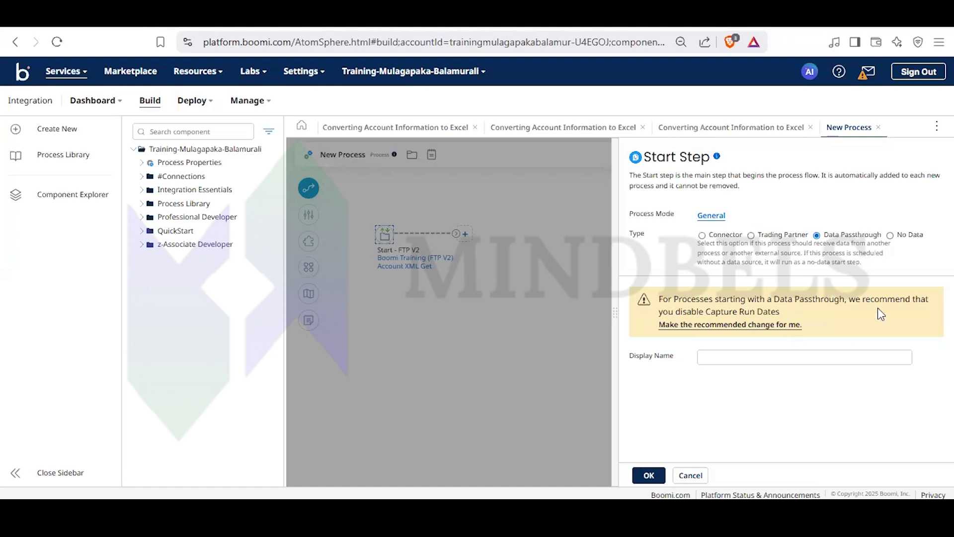
click(891, 236)
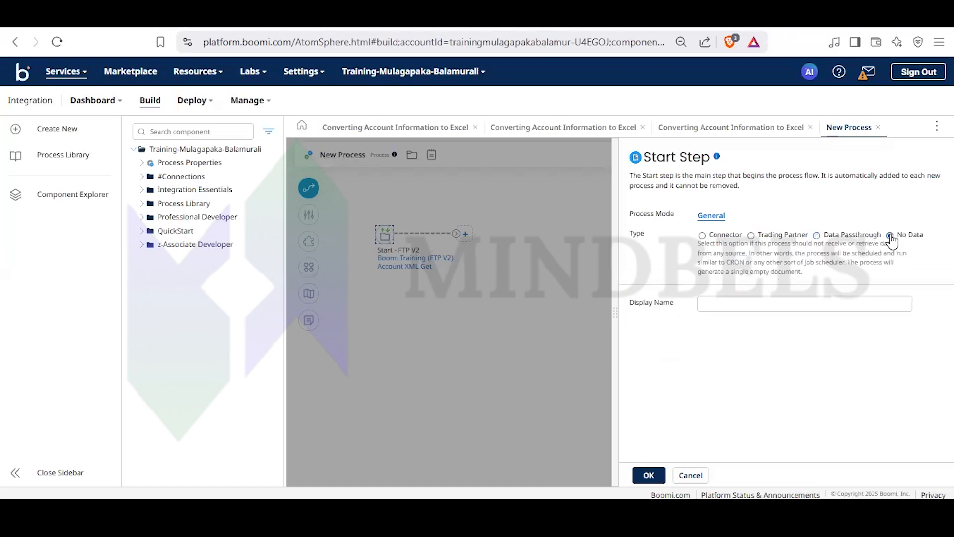
click(648, 475)
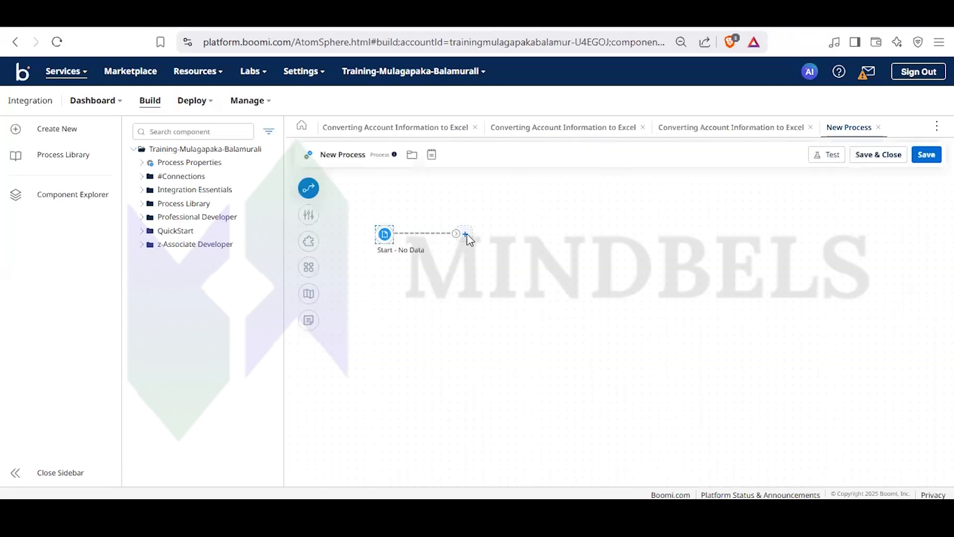
- Add a Stop step after the start step and save the process
click(466, 234)
text(stop)
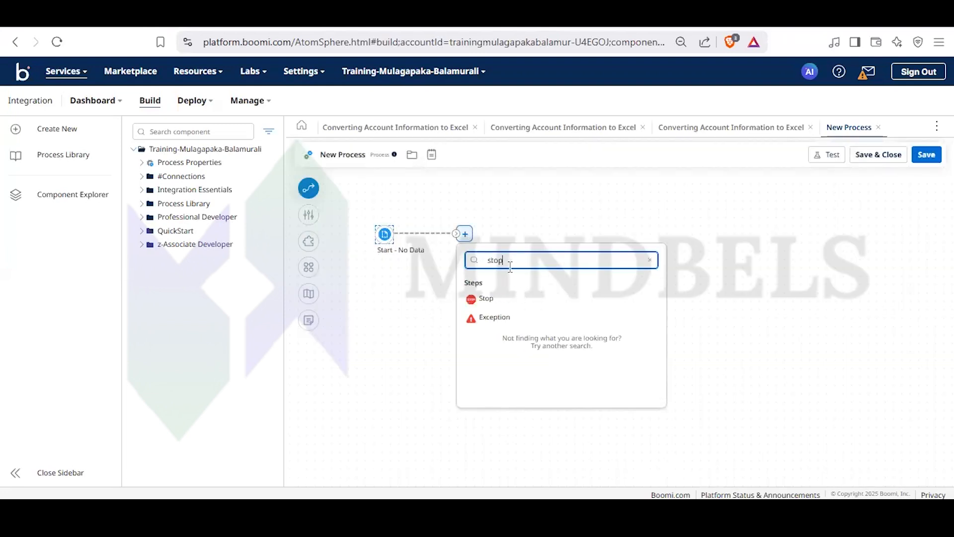
click(505, 304)
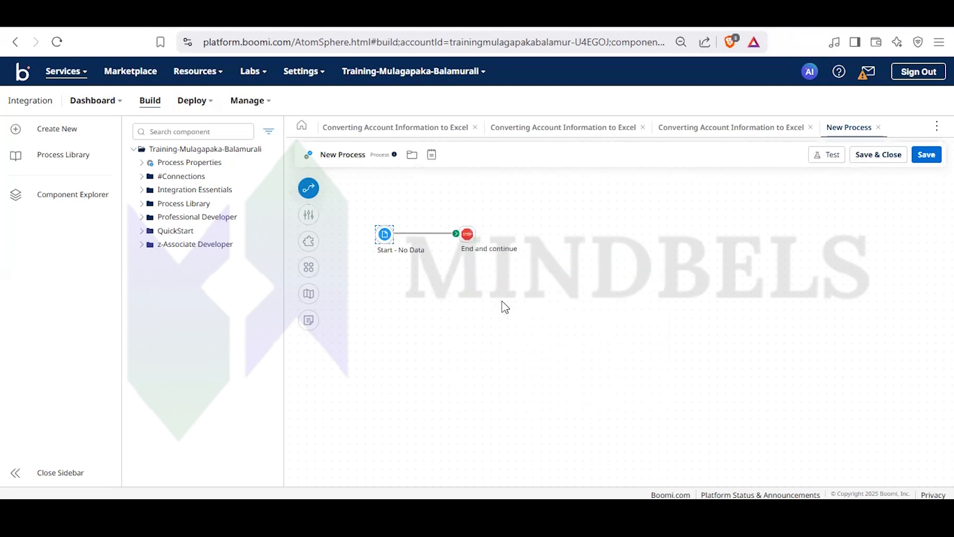
click(928, 156)
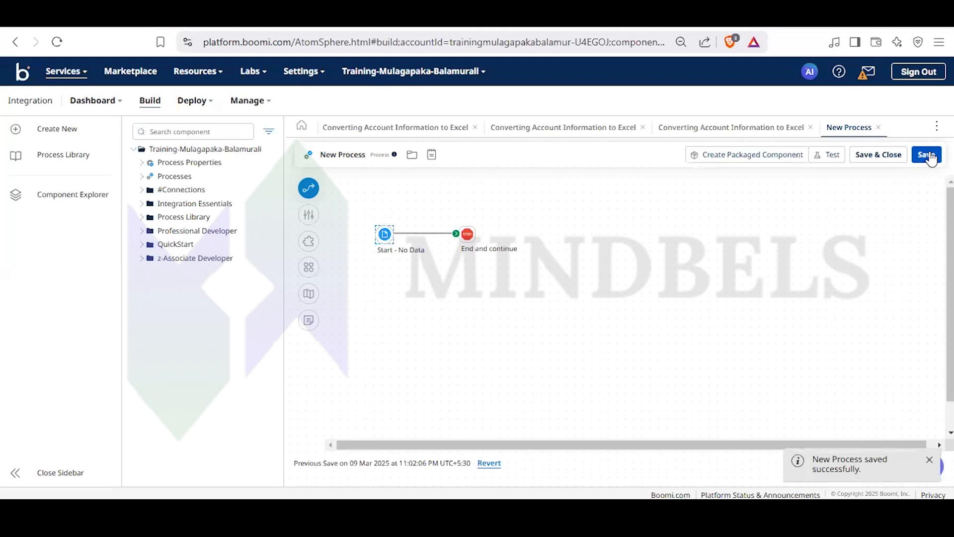
click(142, 178)
click(142, 178)
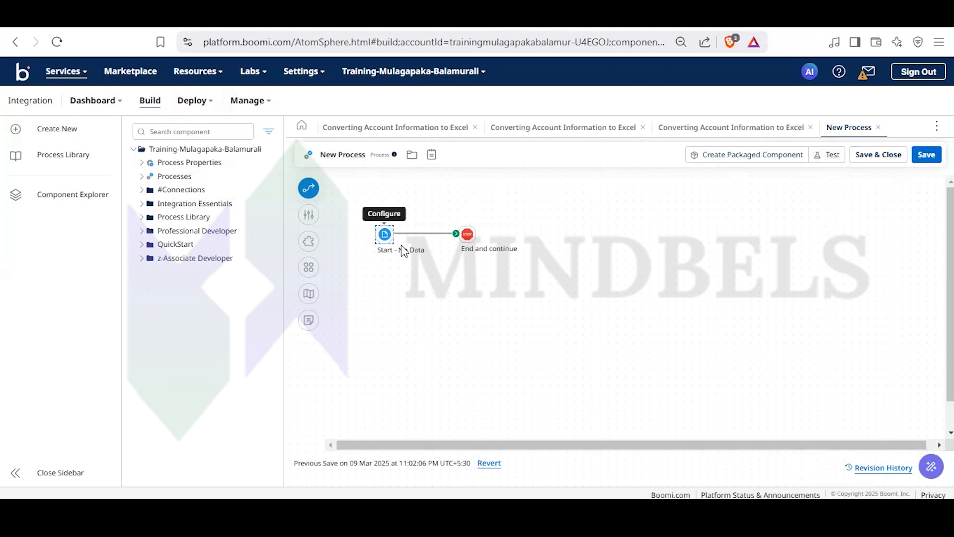
- Run a test of the process on the Test Atom Cloud
click(828, 156)
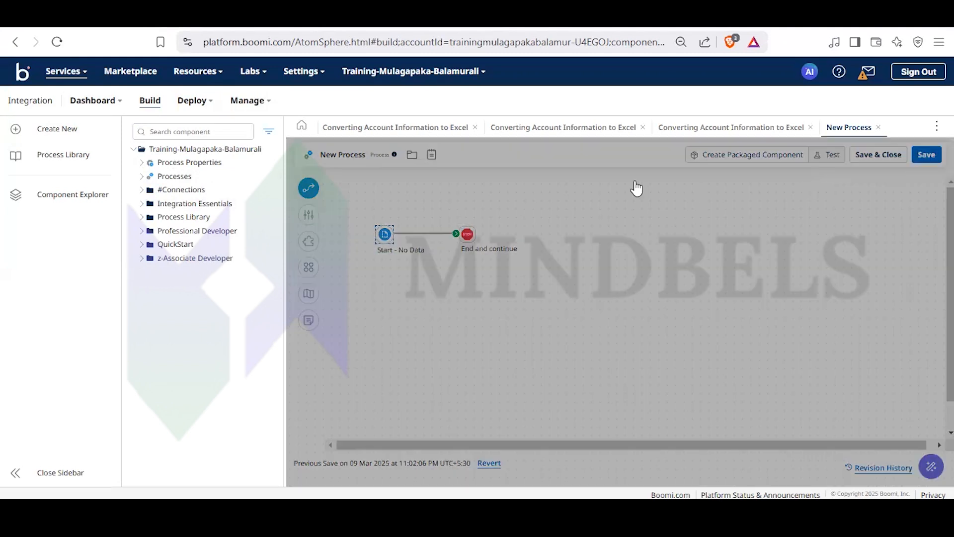
click(640, 158)
click(636, 244)
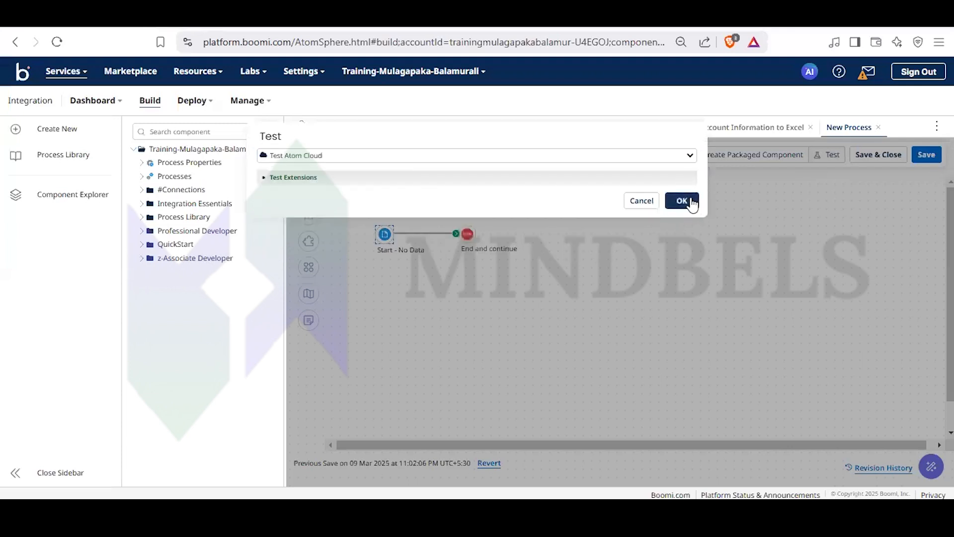
click(689, 201)
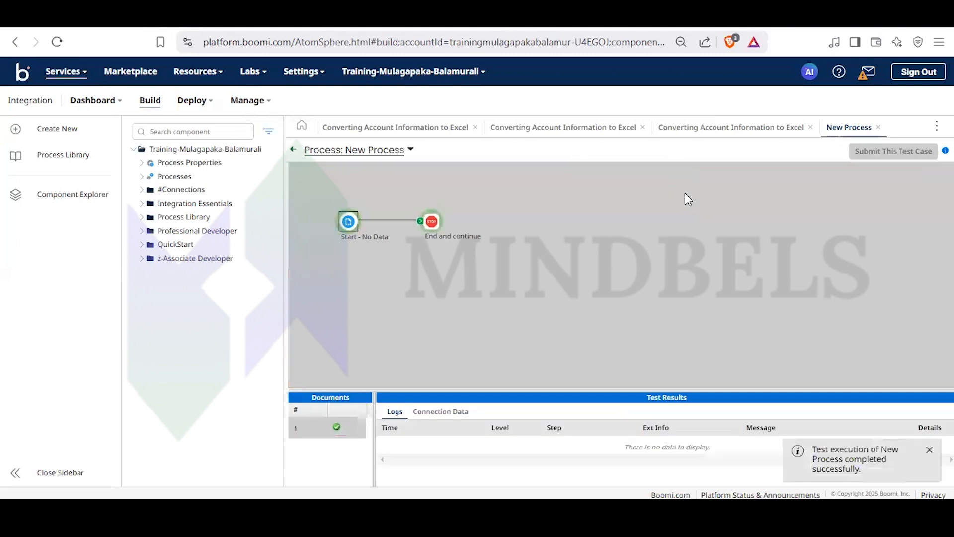
- Check the Stop step's source data in the test results and return to the process canvas
click(431, 221)
click(441, 411)
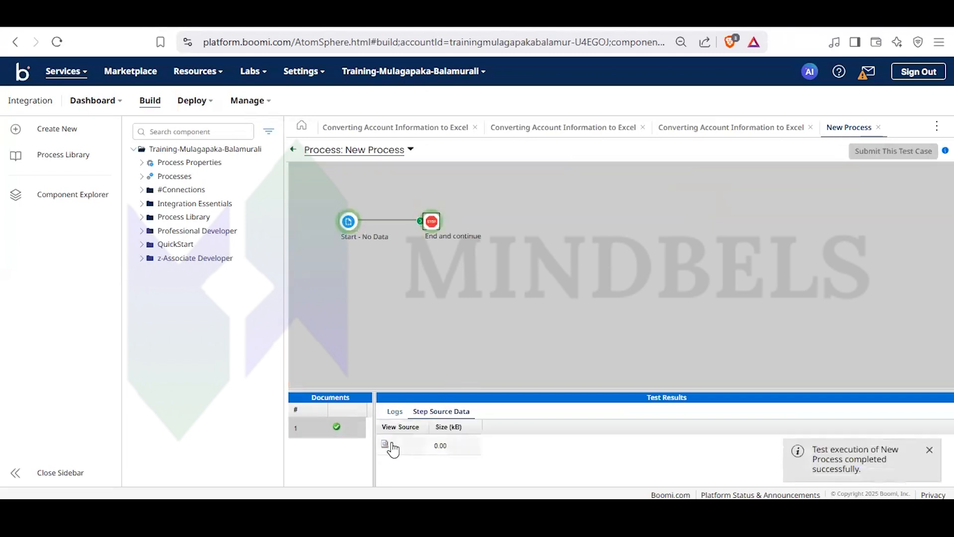
click(293, 150)
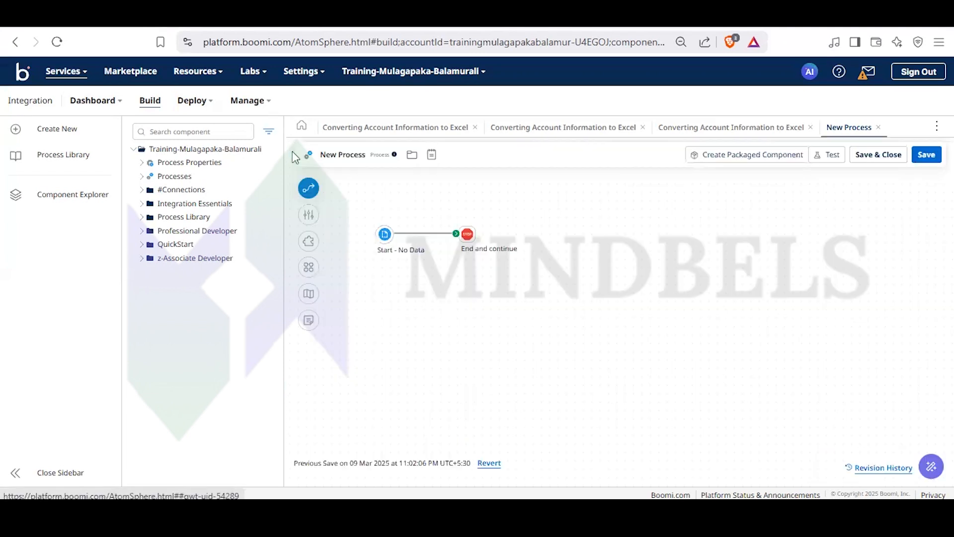
- Set the start step's type to Connector with FTP V2, the Boomi Training (FTP V2) connection and the Account XML Get operation
click(386, 234)
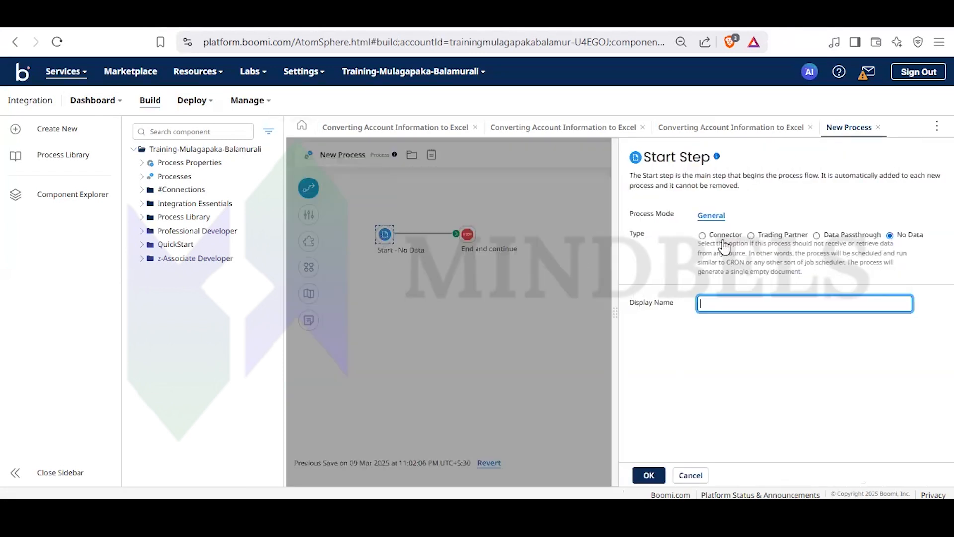
click(702, 236)
click(742, 288)
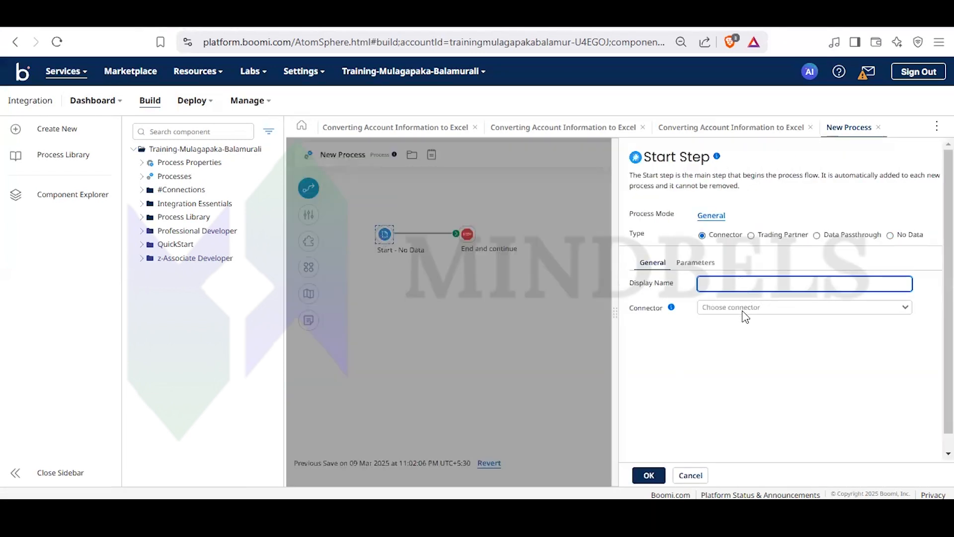
click(744, 308)
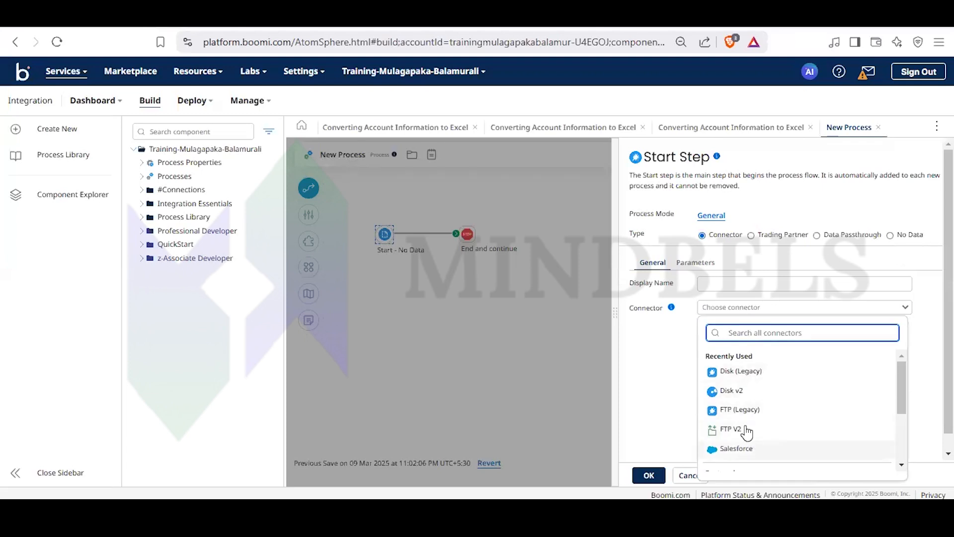
click(731, 429)
click(736, 374)
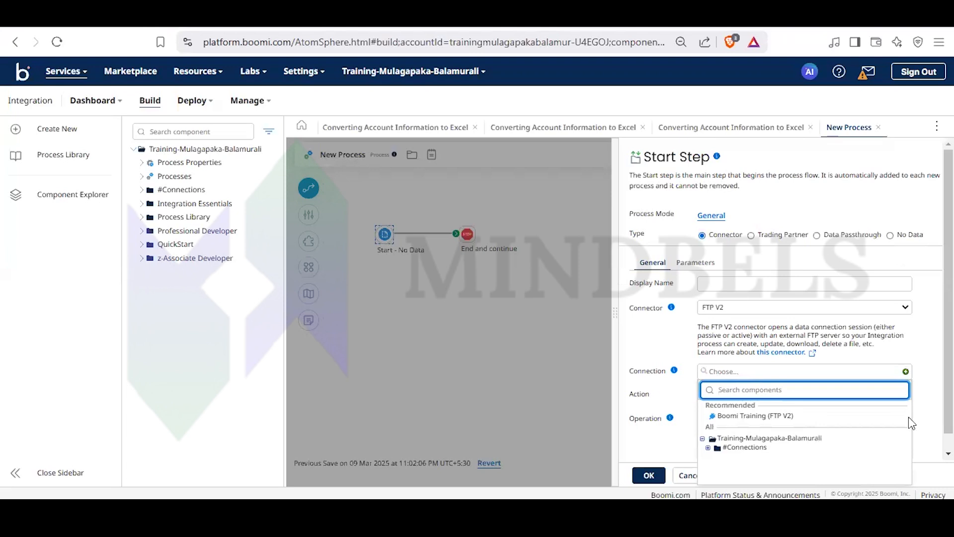
click(778, 418)
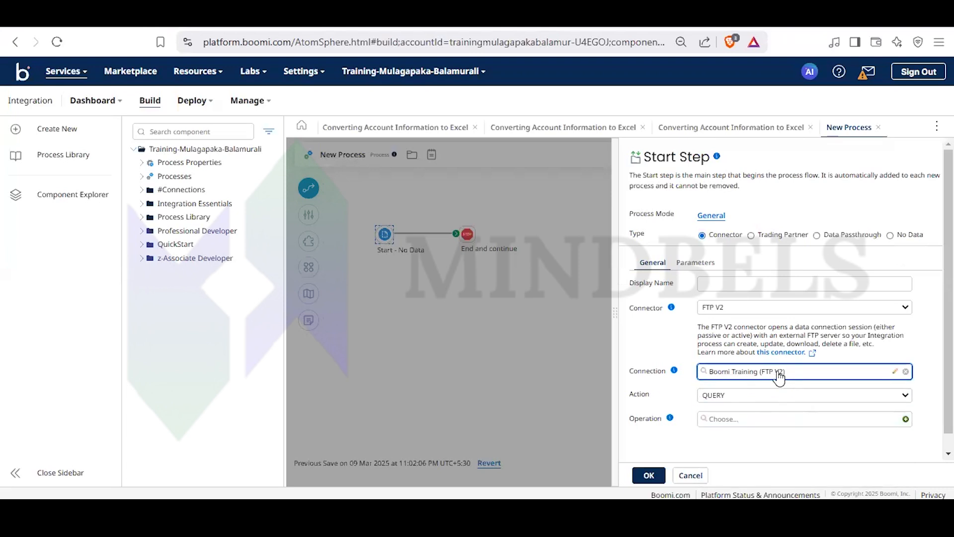
click(826, 421)
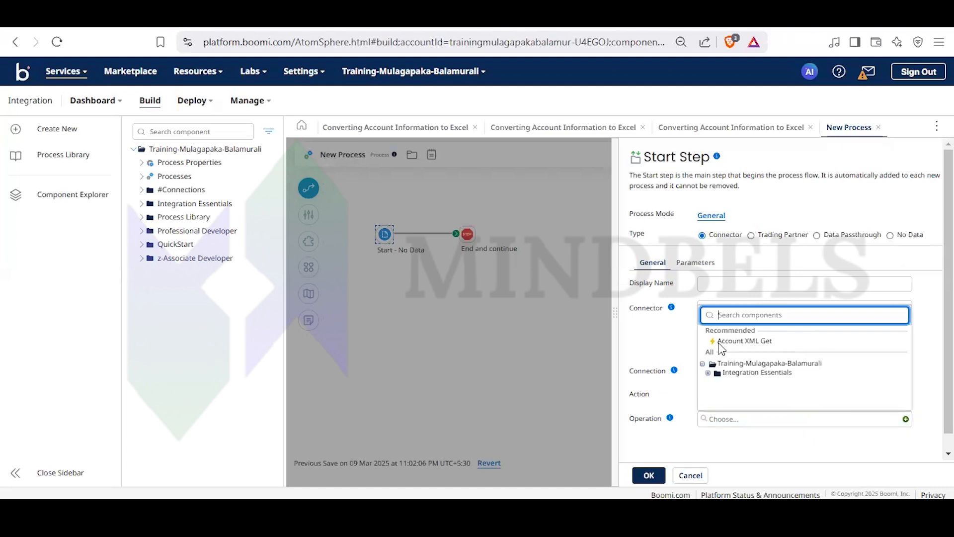
click(736, 341)
click(737, 341)
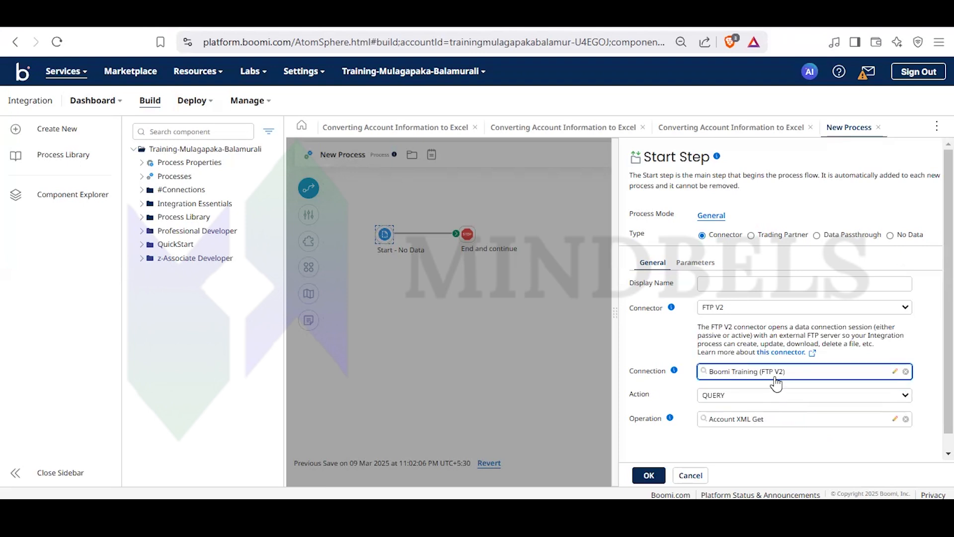
click(649, 475)
- Save the changed process and run a new test of it
click(826, 155)
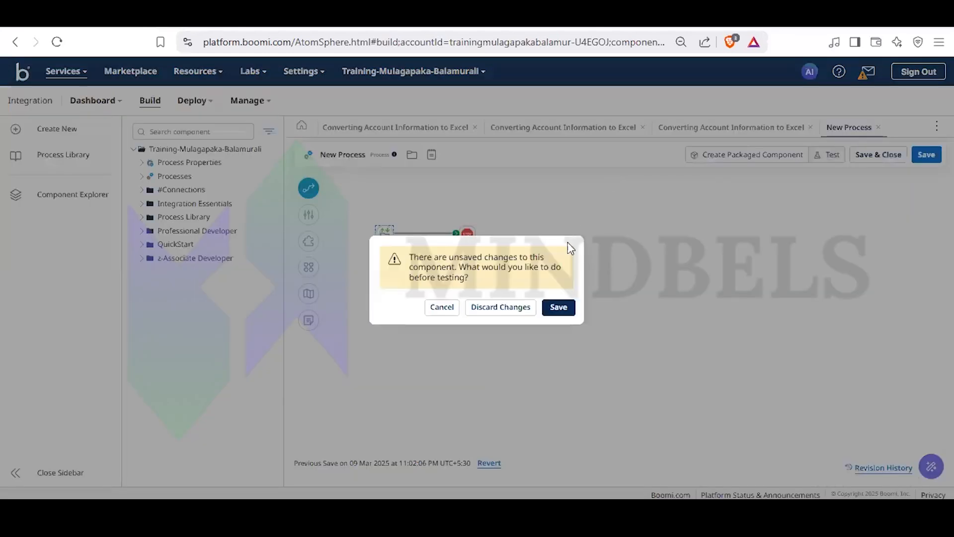
click(559, 308)
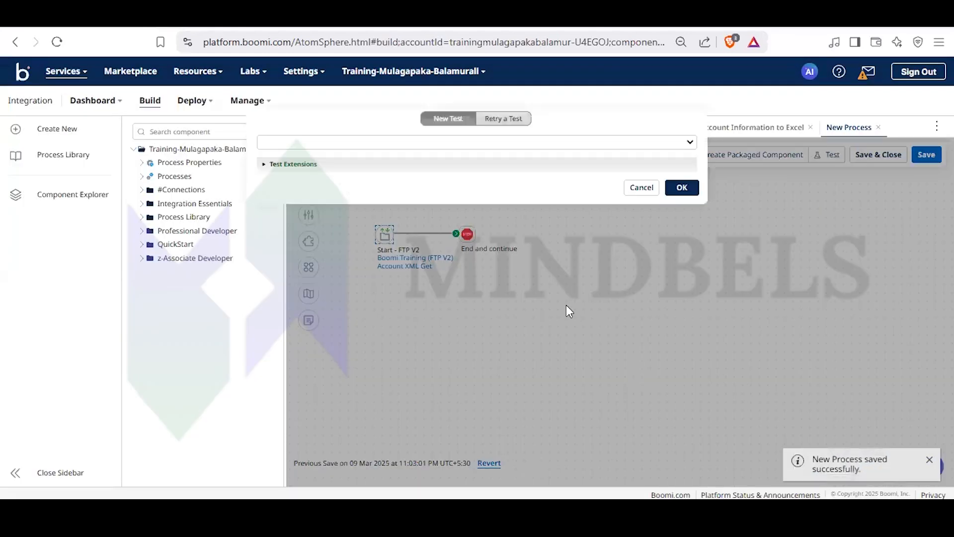
click(682, 187)
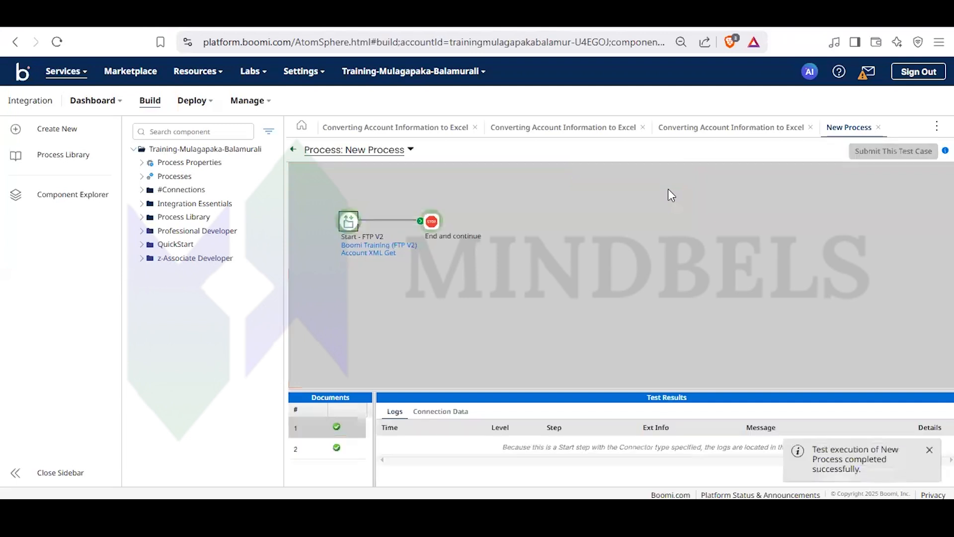
- Compare the Stop step's source data for documents 1 and 2, and return to the process canvas
click(435, 220)
click(475, 412)
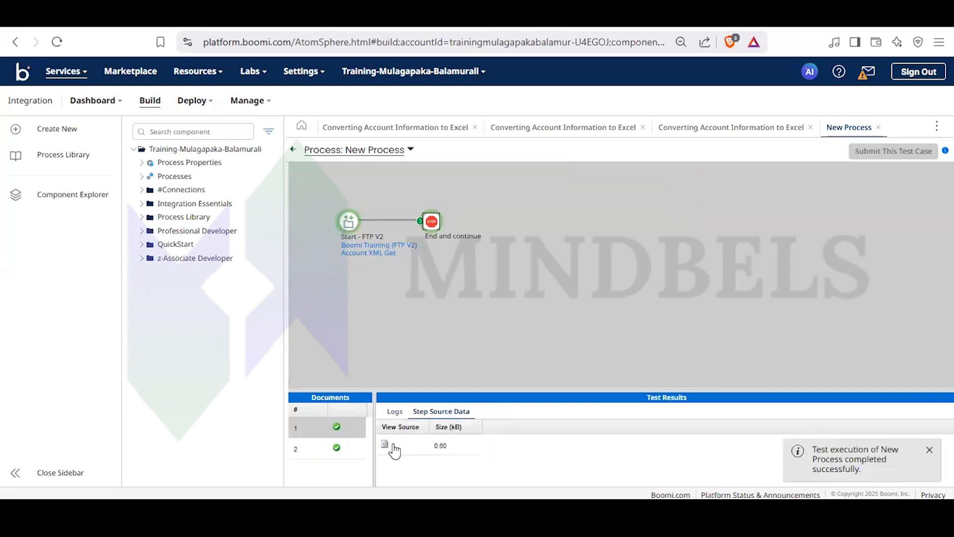
click(356, 449)
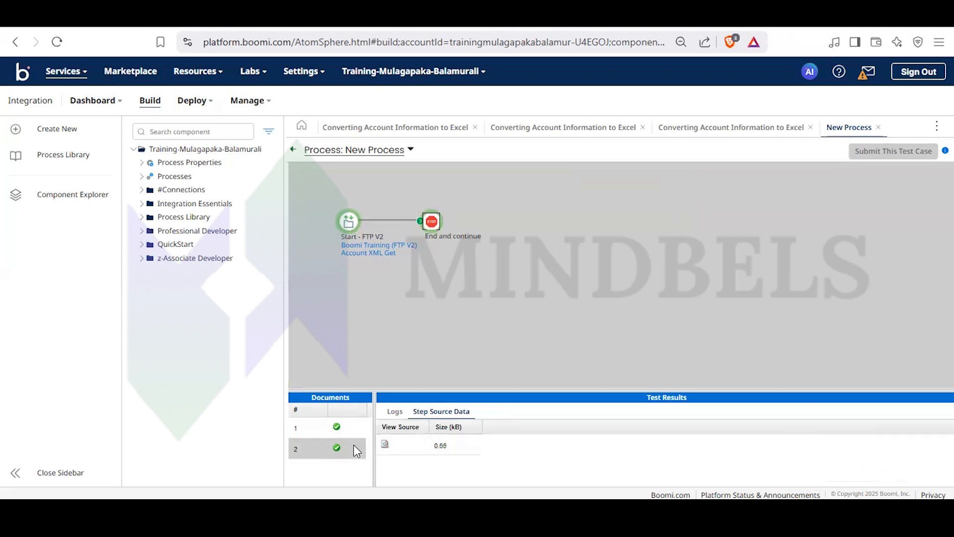
click(332, 428)
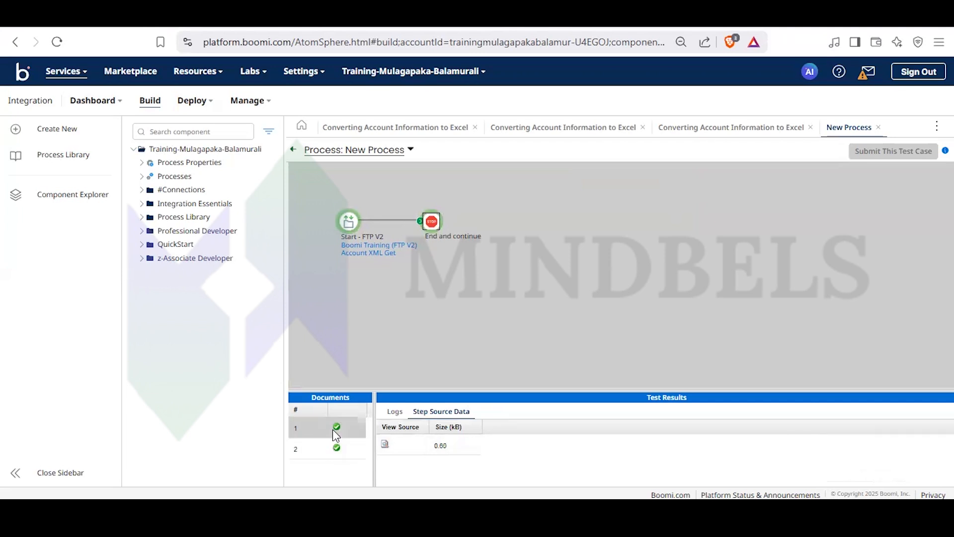
click(293, 151)
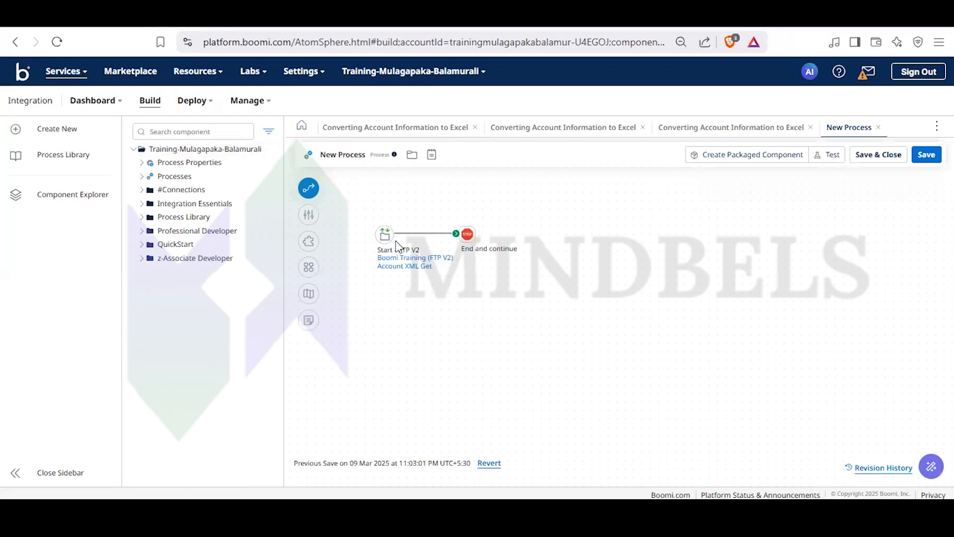
- Change the start step's type to No Data
double_click(383, 232)
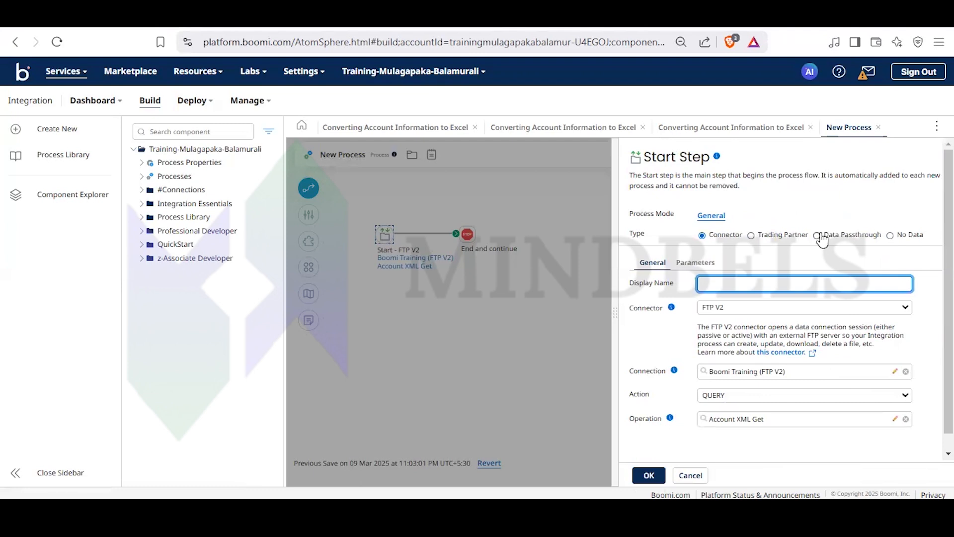
click(889, 237)
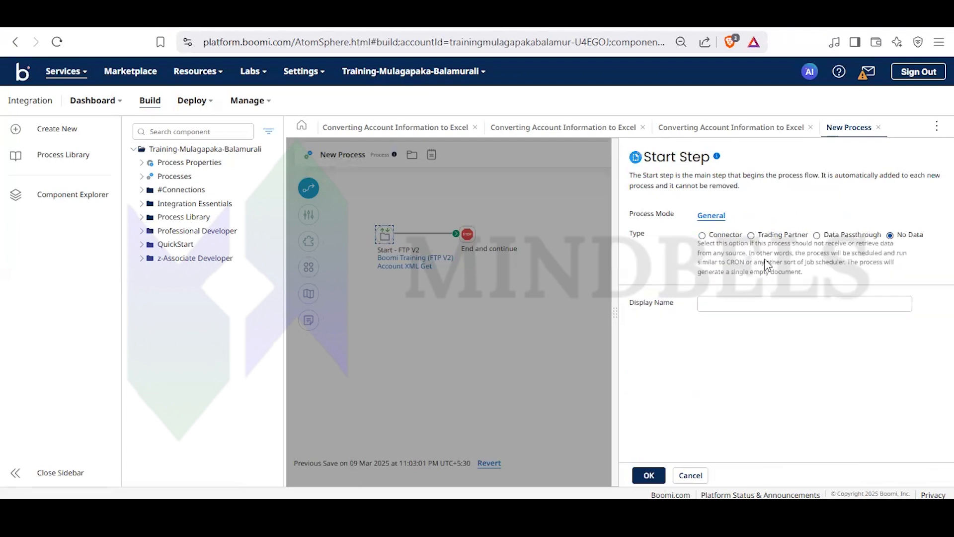
click(647, 475)
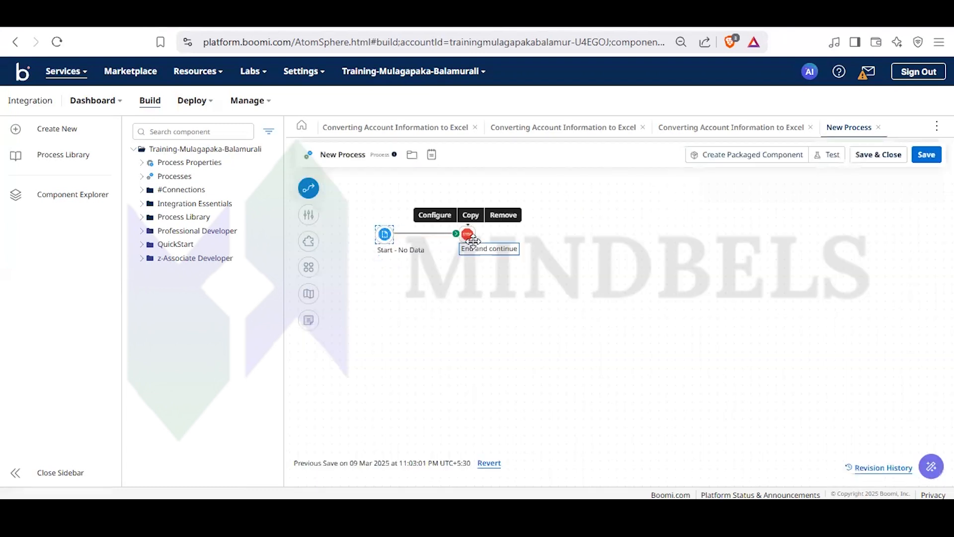
- Detach the start step's path from the Stop step and add an FTP V2 connector step at its end
drag(457, 235, 431, 223)
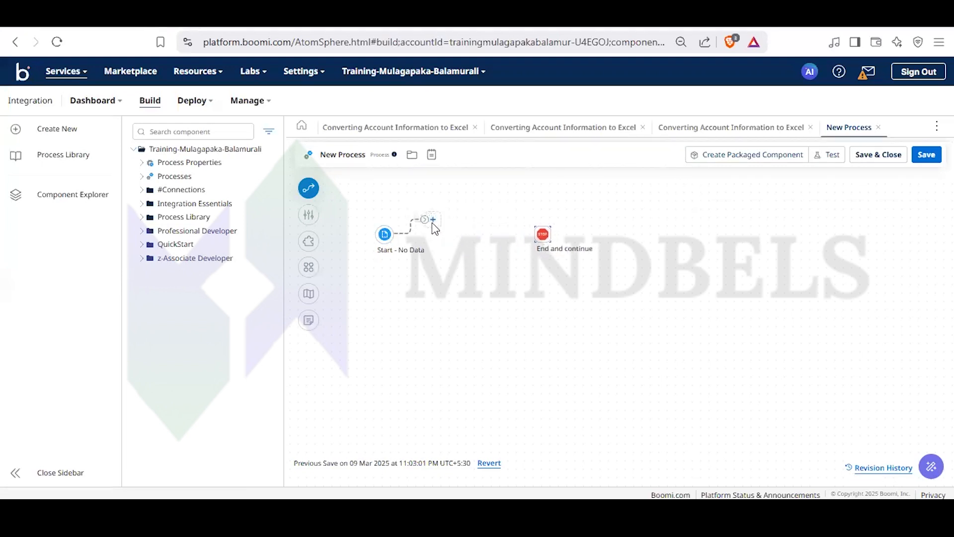
click(432, 220)
text(ft)
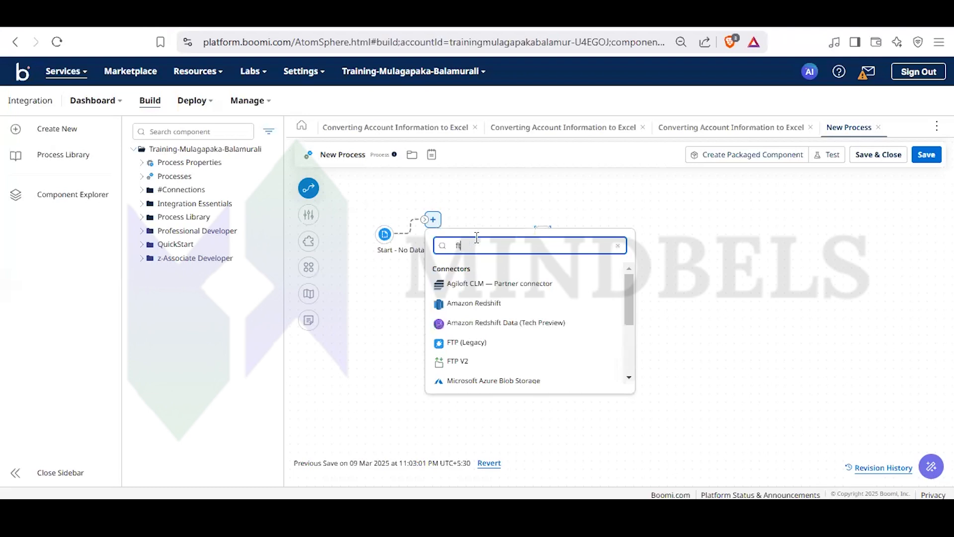
text(p)
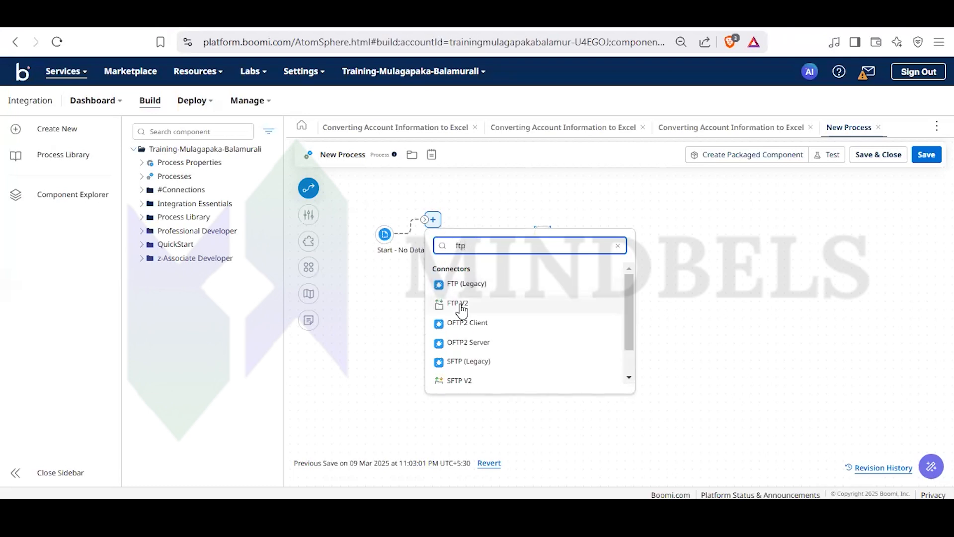
click(448, 303)
- Configure the FTP V2 step with the Boomi Training (FTP V2) connection, the QUERY action and the Account XML Get operation
click(455, 240)
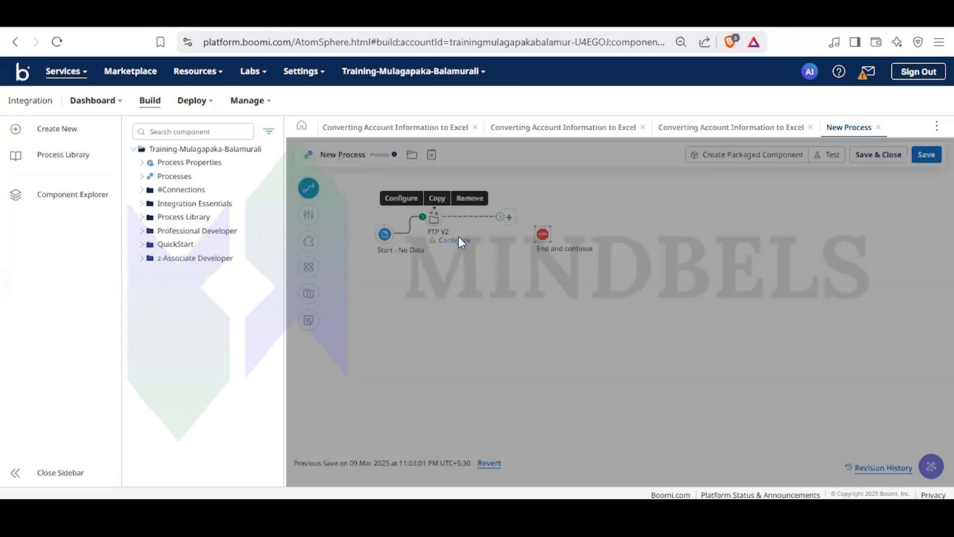
click(728, 354)
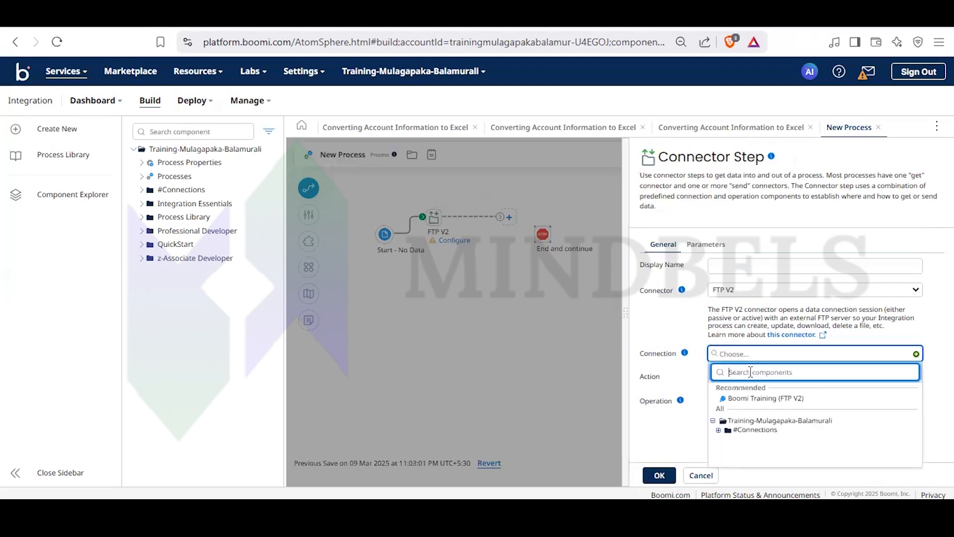
click(756, 398)
click(747, 401)
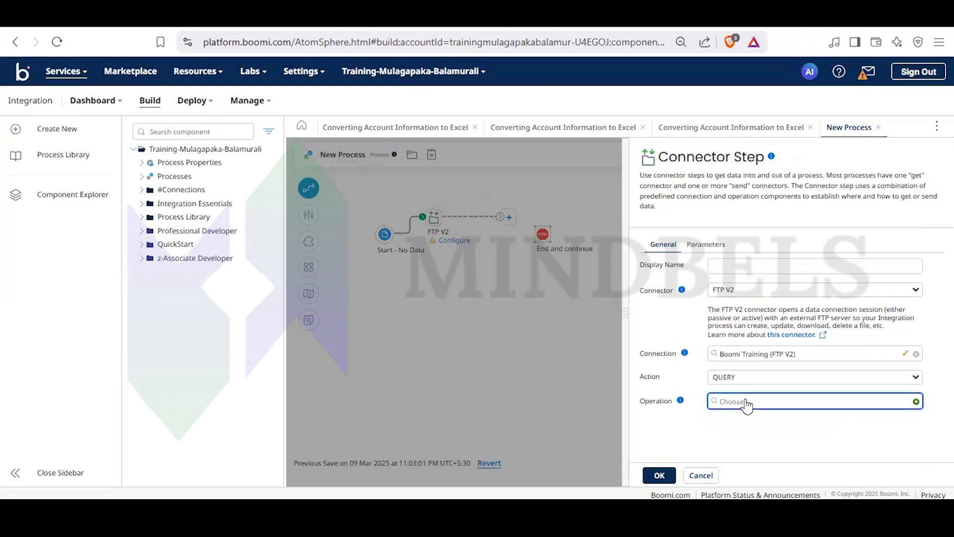
click(746, 323)
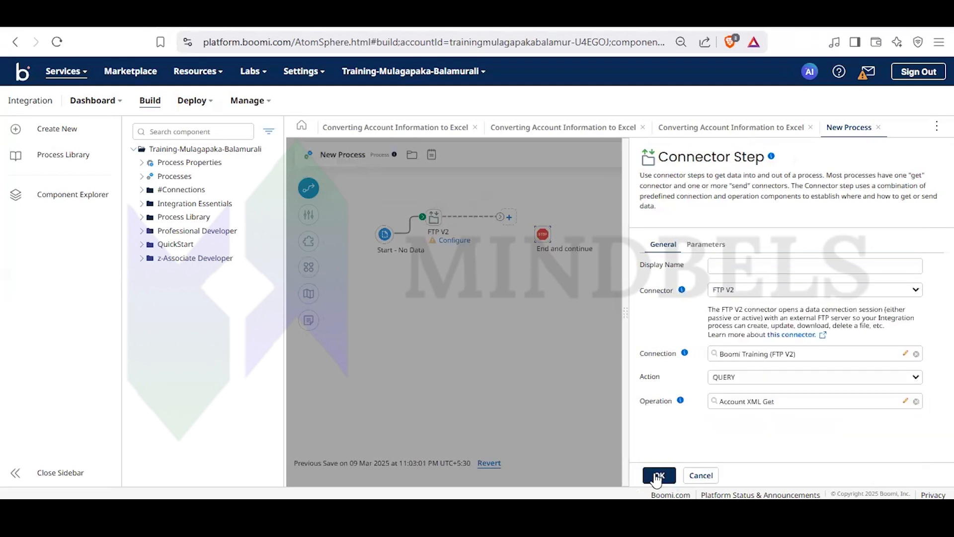
click(660, 476)
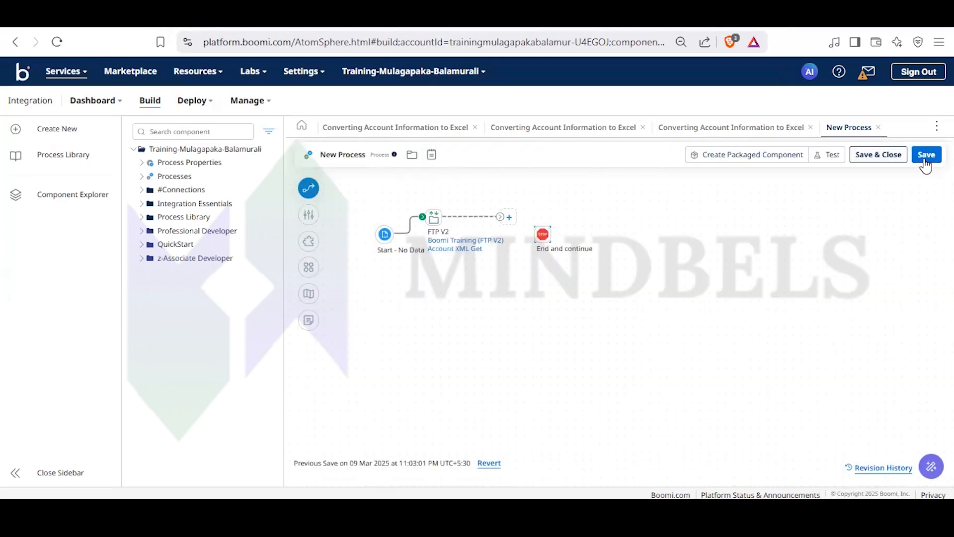
- Connect the FTP V2 step to the Stop step, save the process and run a new test on Test Atom Cloud
click(926, 155)
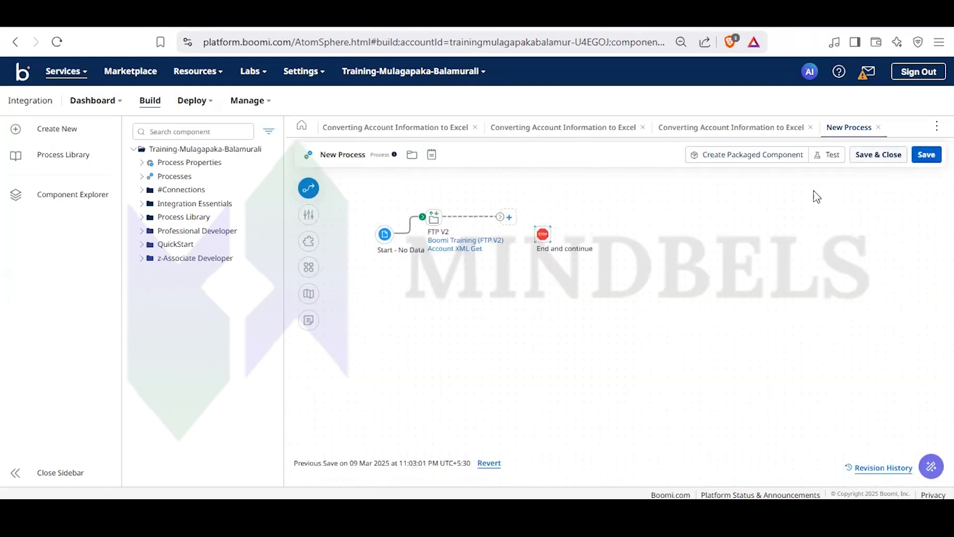
drag(508, 219, 534, 242)
click(827, 154)
click(571, 308)
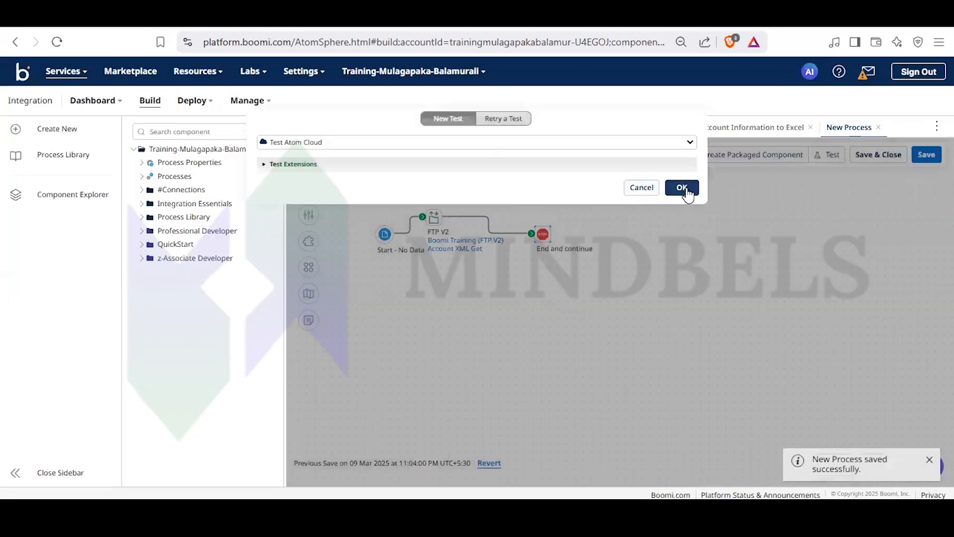
click(683, 188)
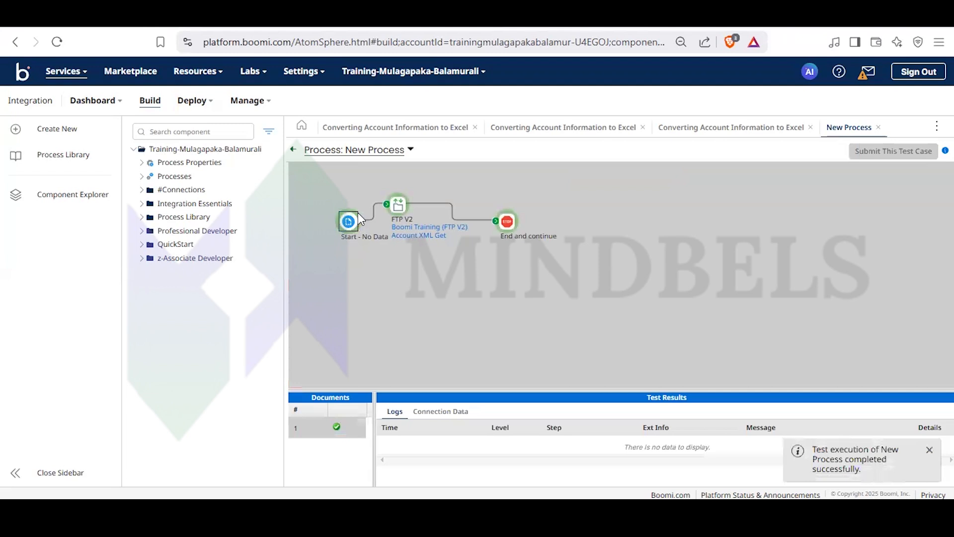
- Examine the first source document of the Stop step in the test results and return to the process canvas
click(507, 221)
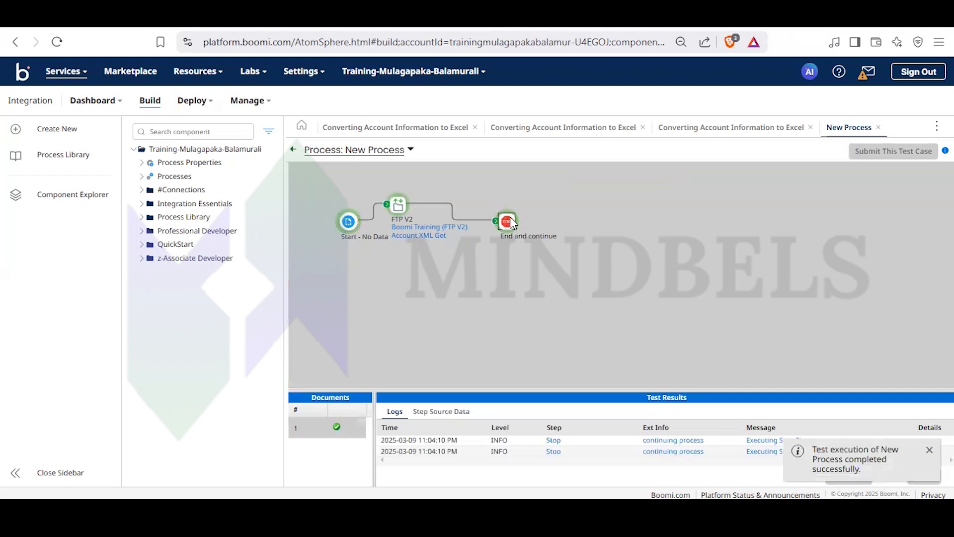
click(441, 412)
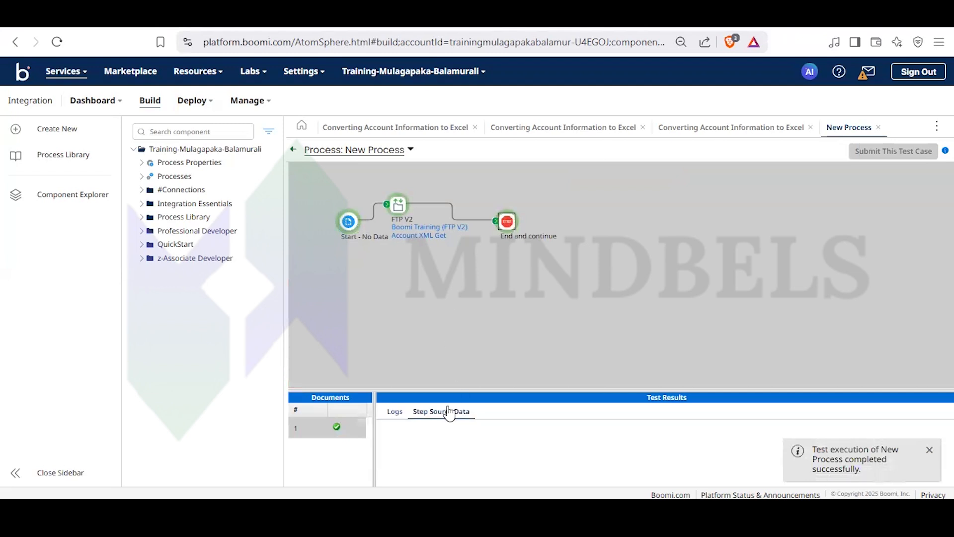
drag(468, 390, 490, 305)
click(386, 354)
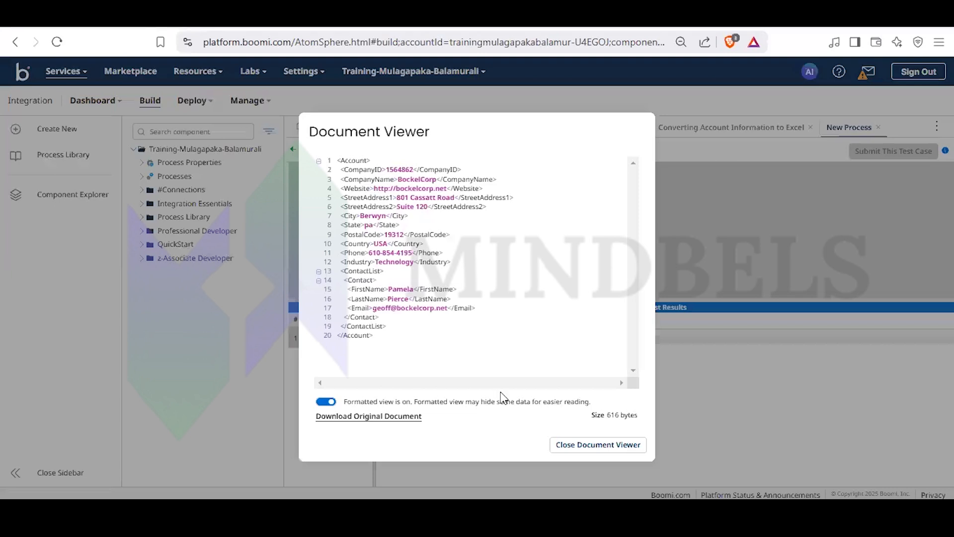
click(590, 449)
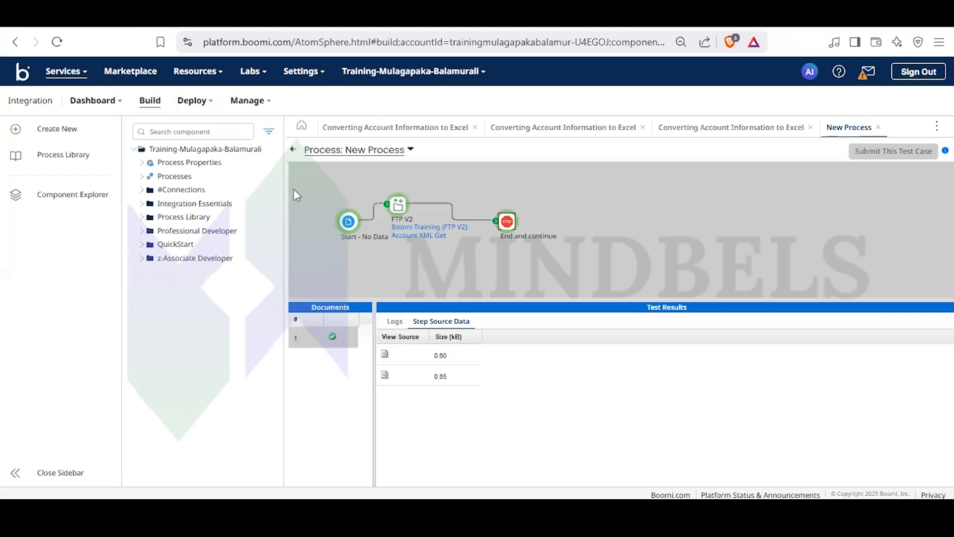
click(294, 150)
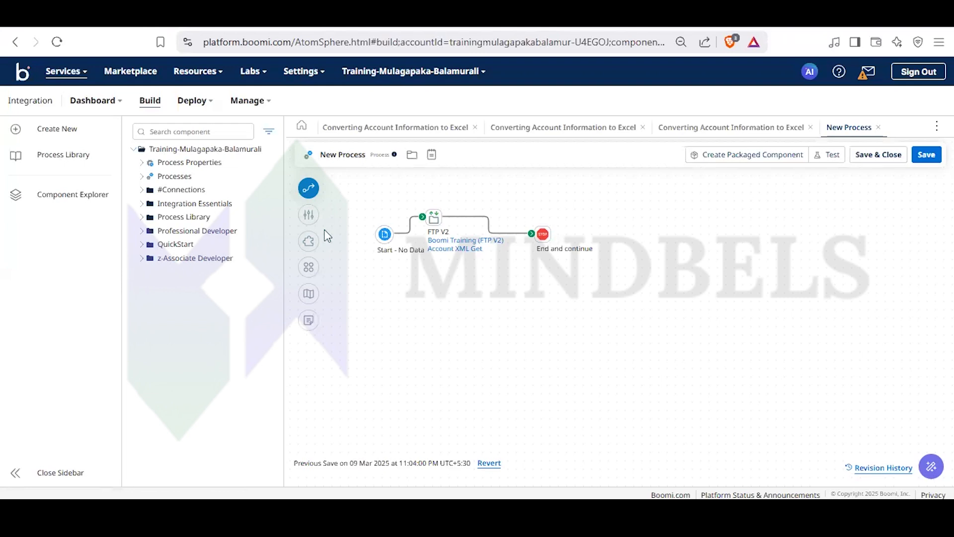
- Reroute the start step's path away from FTP V2 to a new FTP (Legacy) connector step below it
drag(422, 217, 405, 315)
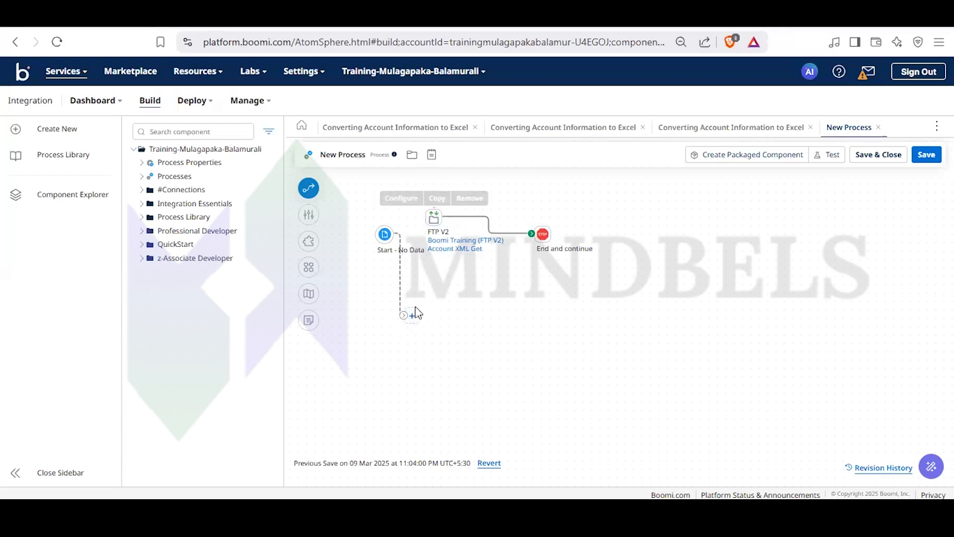
click(413, 316)
text(ftp)
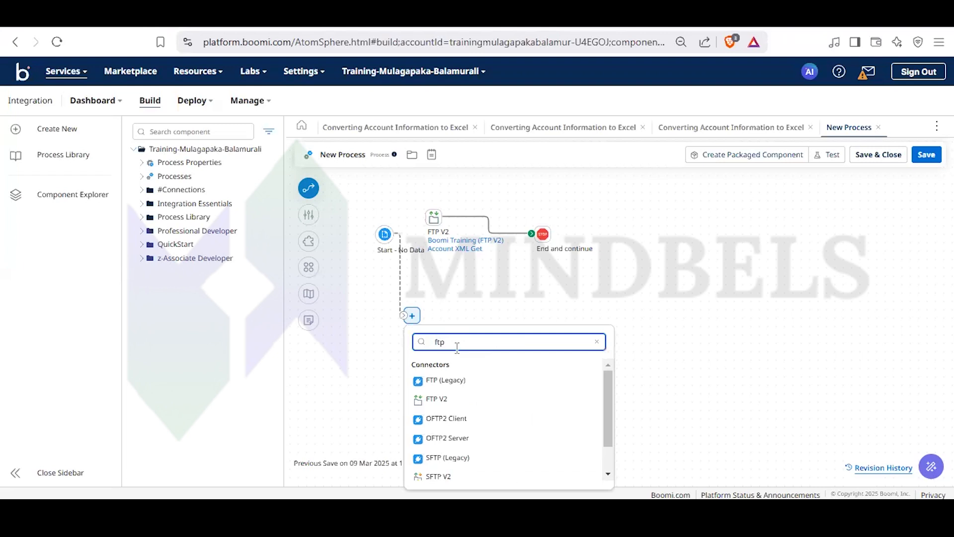
click(460, 378)
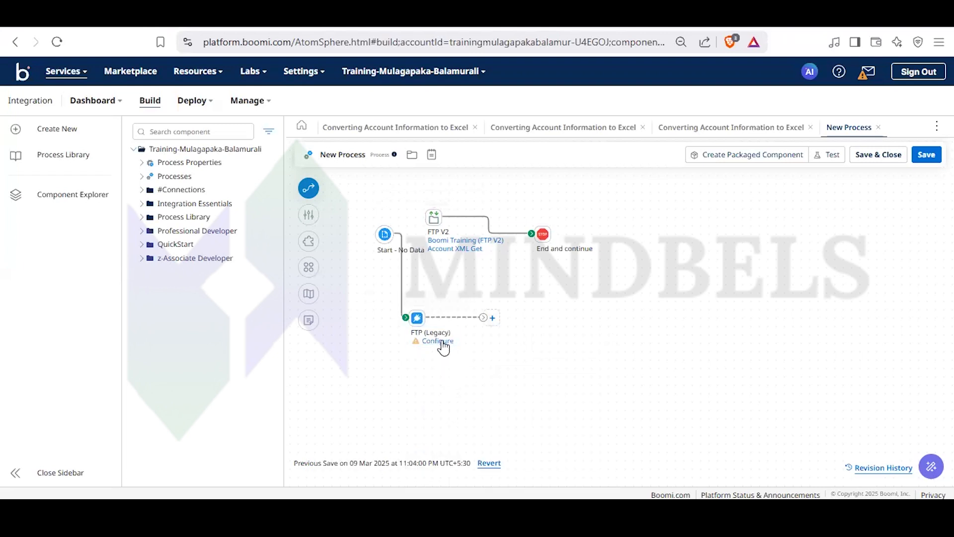
- Configure the FTP (Legacy) step with the Boomi Training (FTP) connection, the Get action and the Account XML Get operation
click(438, 341)
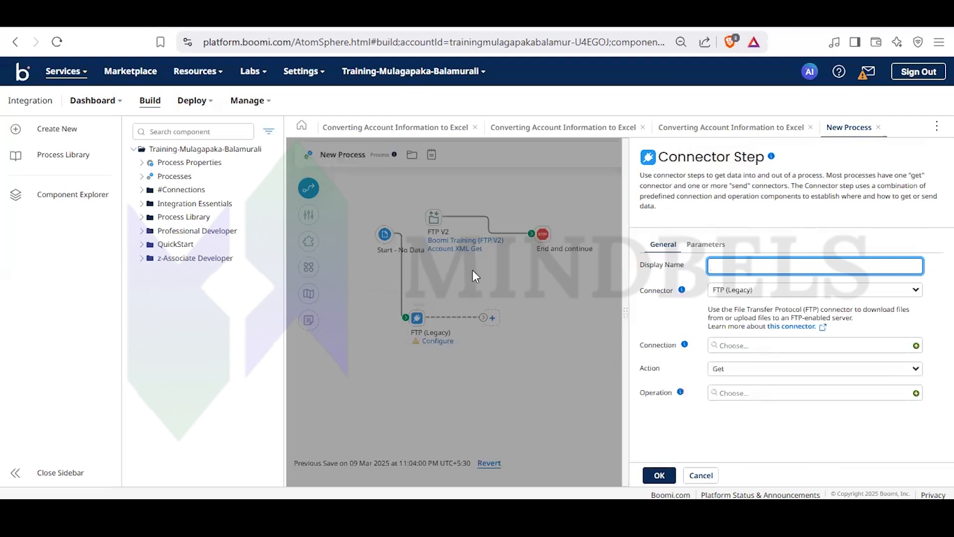
click(754, 346)
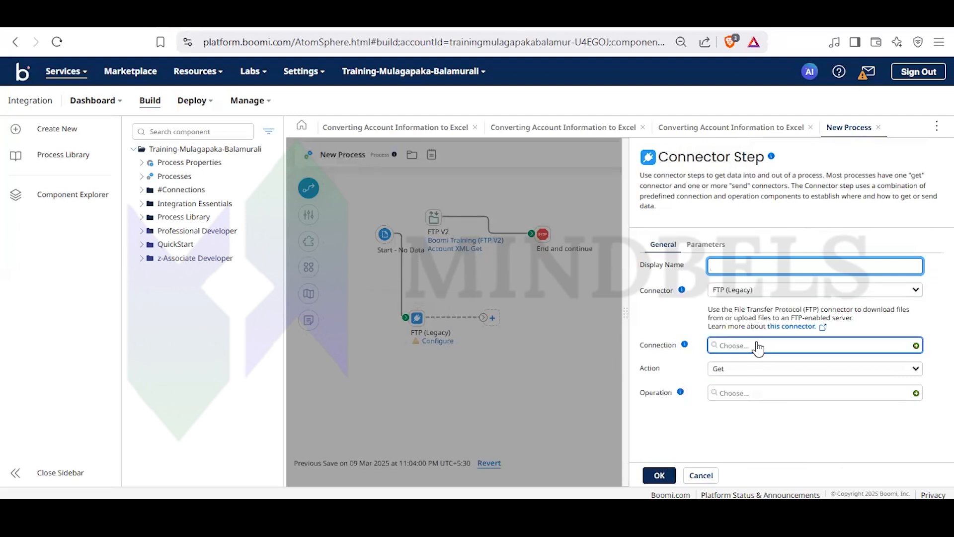
click(777, 391)
click(735, 393)
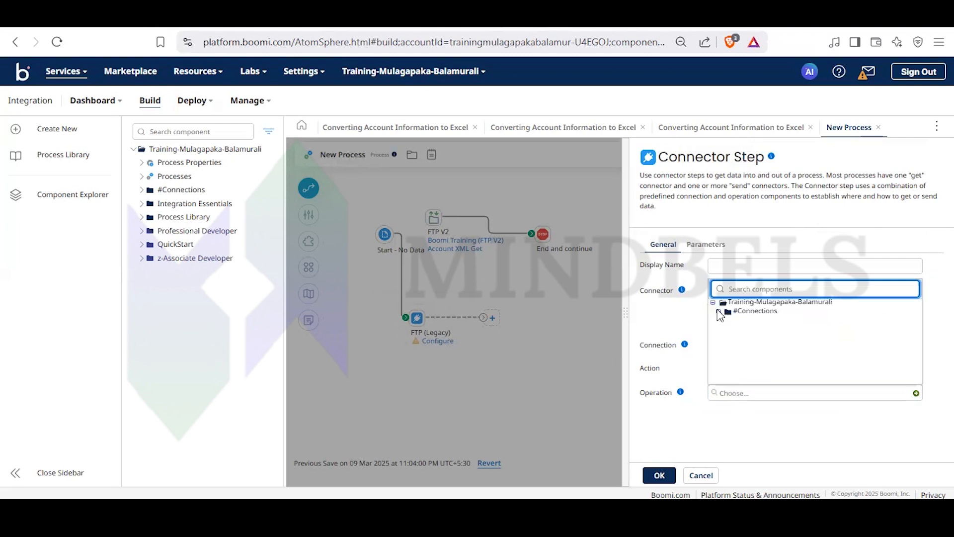
click(750, 323)
click(806, 370)
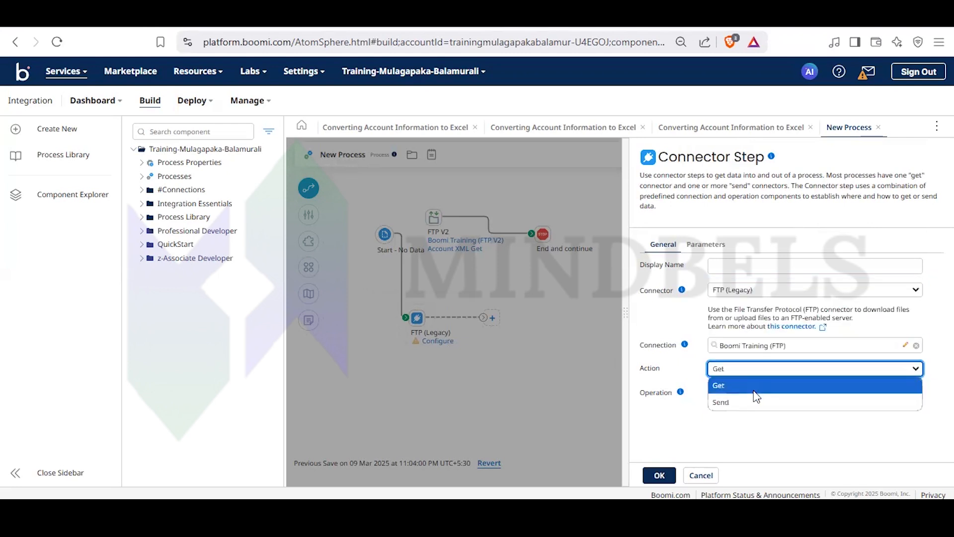
click(752, 393)
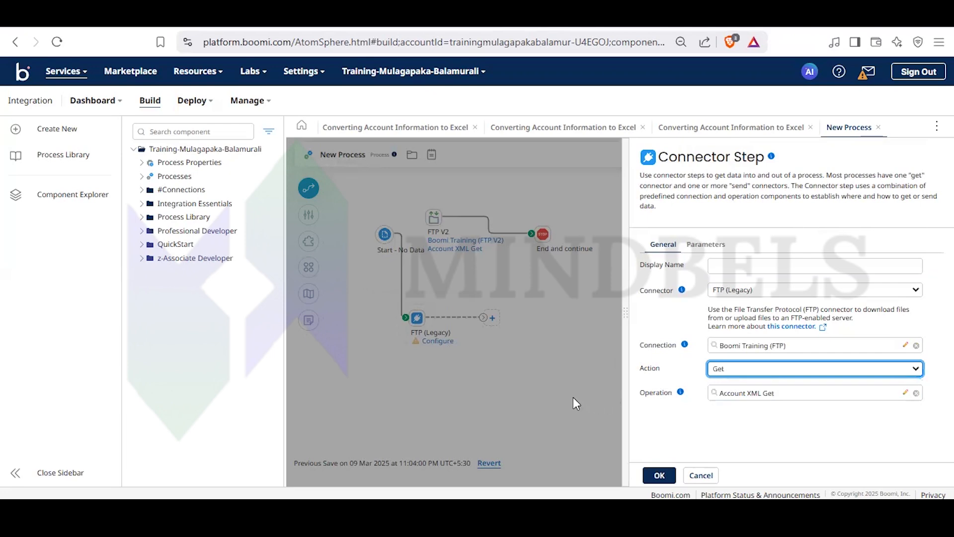
click(659, 475)
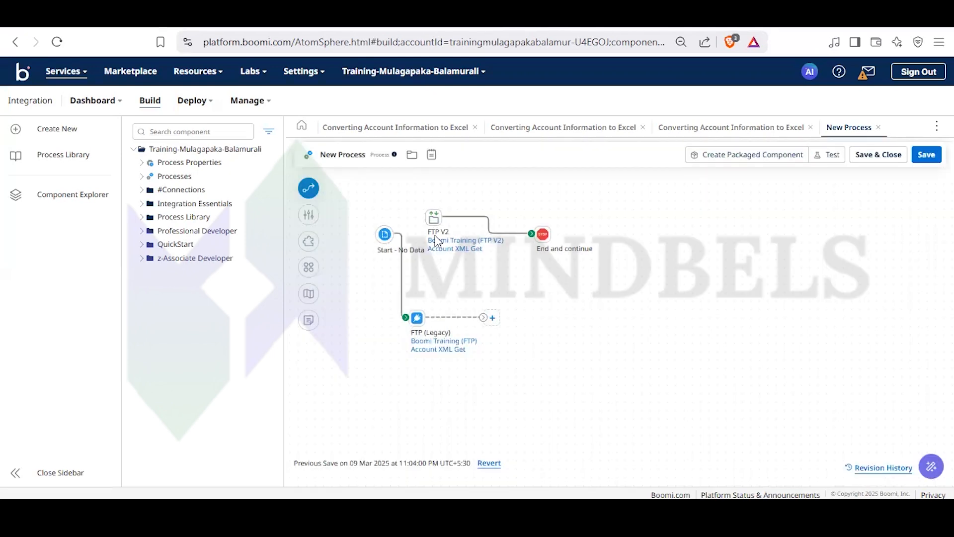
- Review the actions available in the FTP V2 step's settings and return to the canvas without changes
double_click(435, 215)
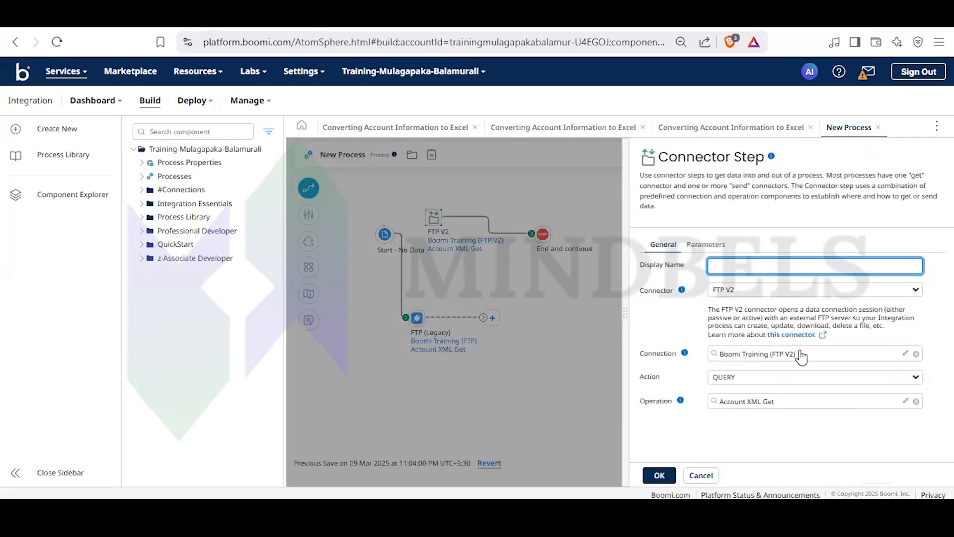
click(821, 379)
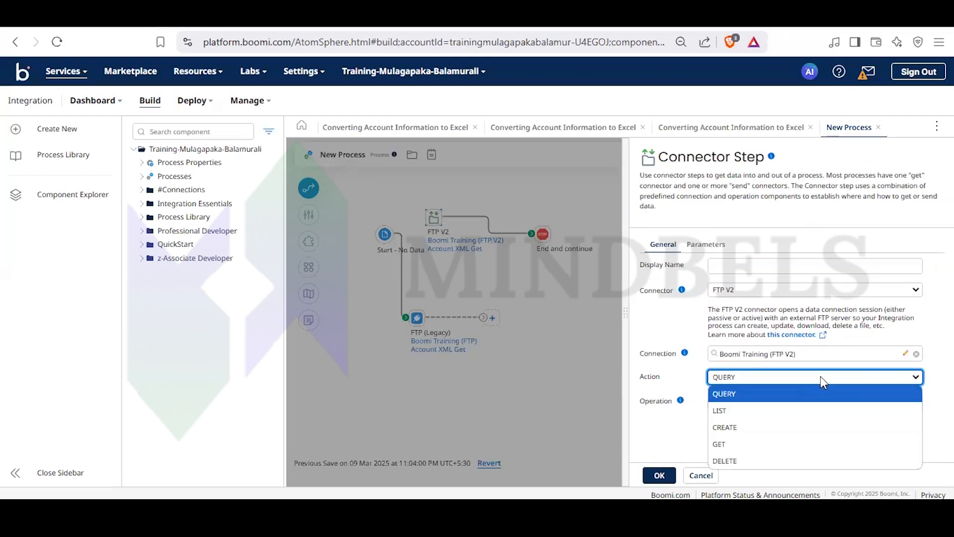
click(821, 376)
click(550, 355)
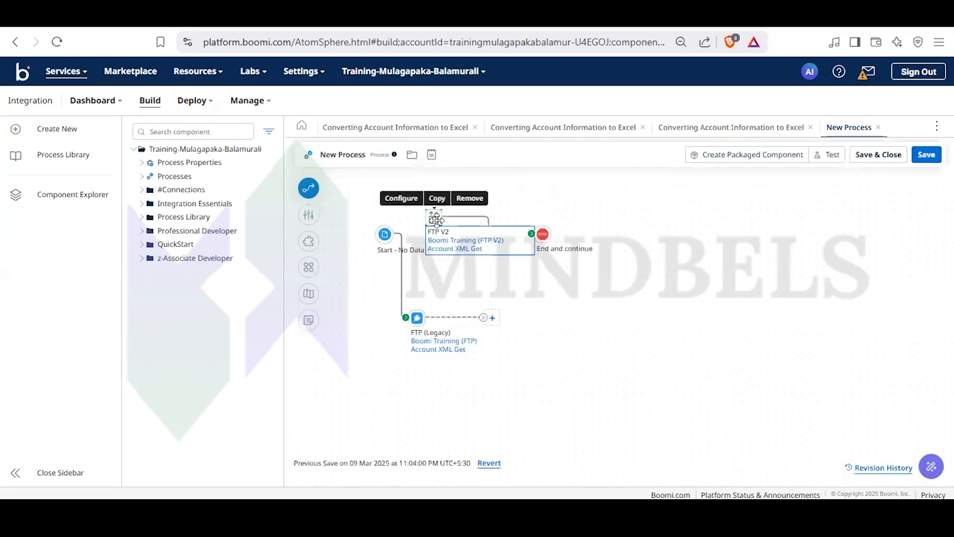
- Disconnect FTP V2 from the Stop step, connect FTP (Legacy) to it instead, and run a new test of the process
drag(531, 234, 496, 196)
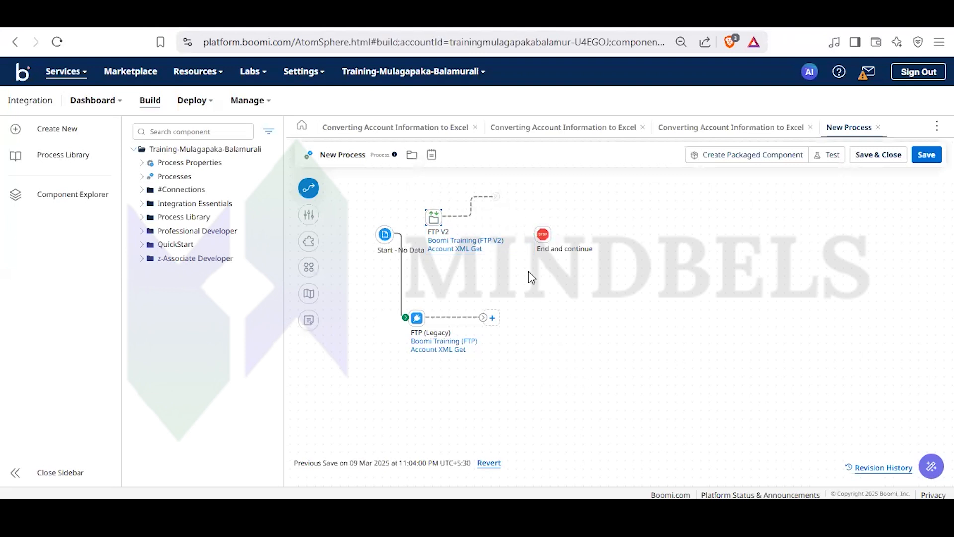
drag(483, 317, 535, 232)
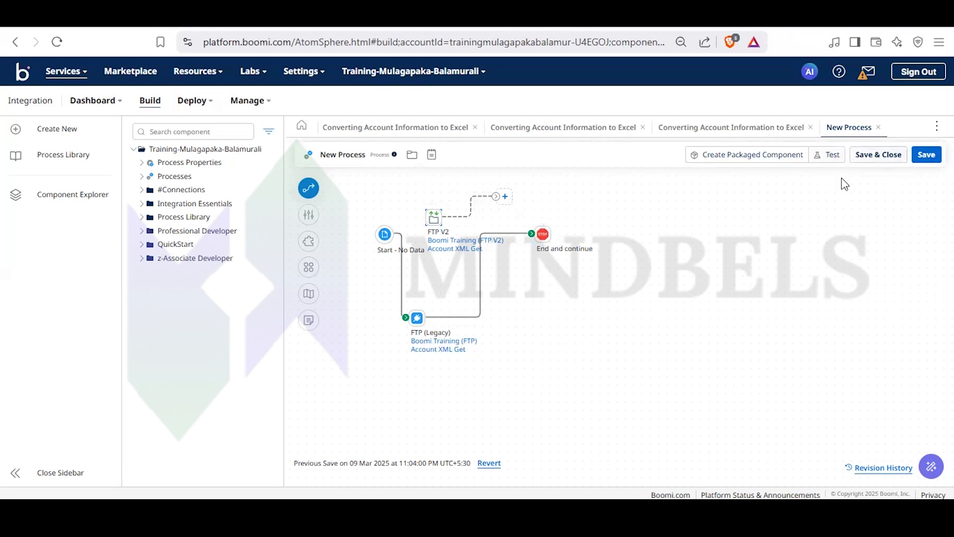
click(828, 160)
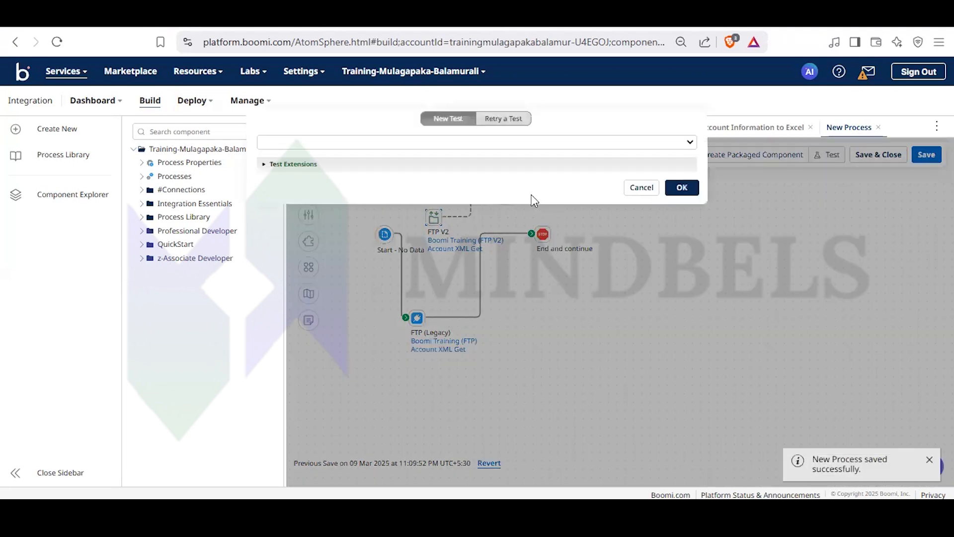
click(683, 188)
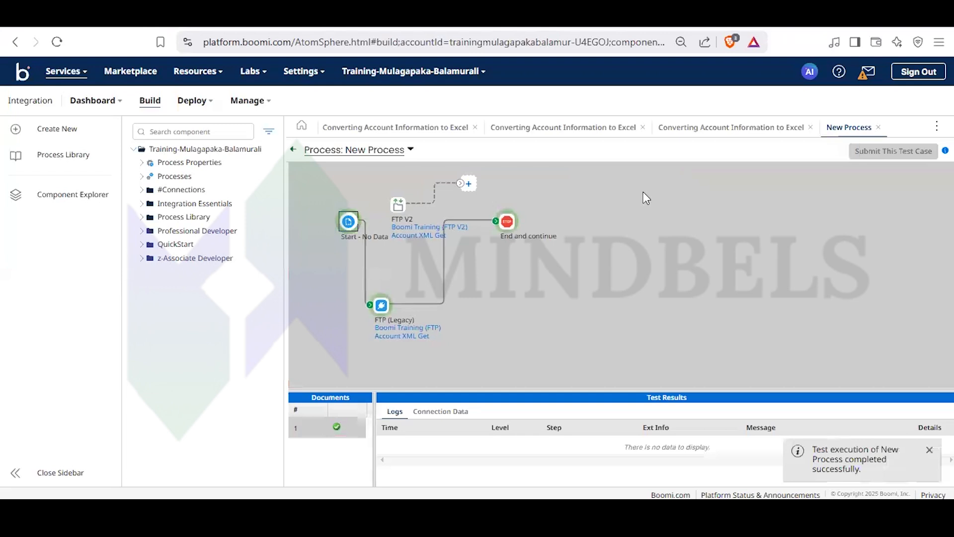
- Inspect the test results: logs and connection data, the files retrieved by FTP (Legacy), and the Stop step's source data
click(453, 413)
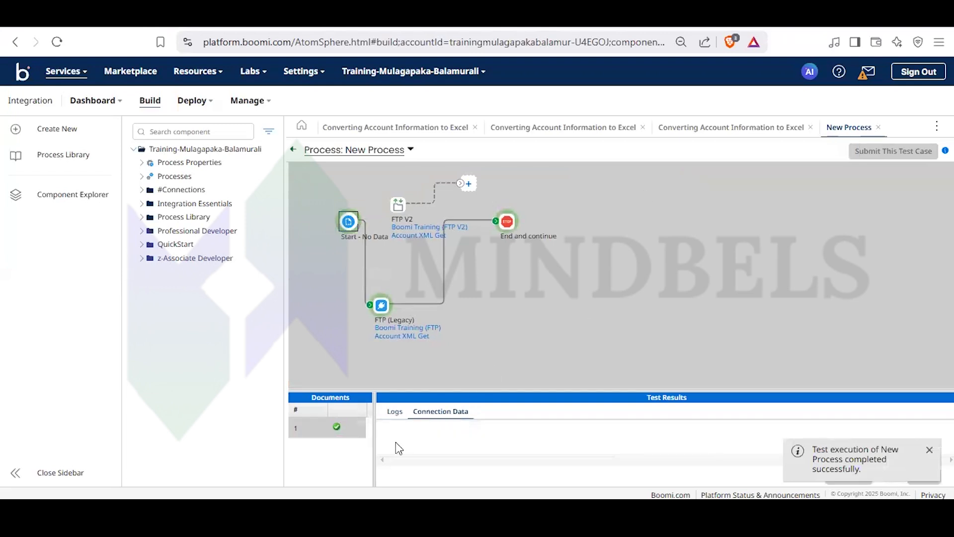
click(393, 415)
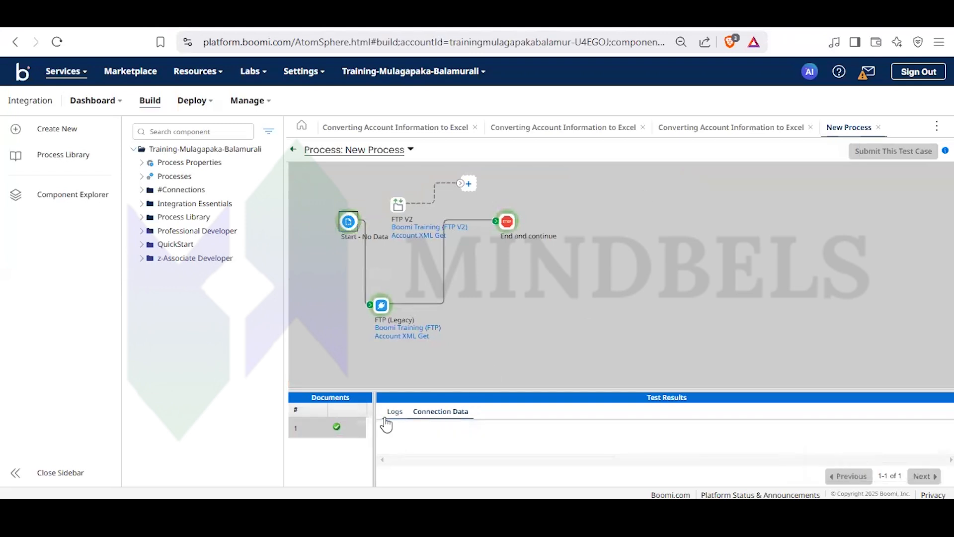
click(438, 413)
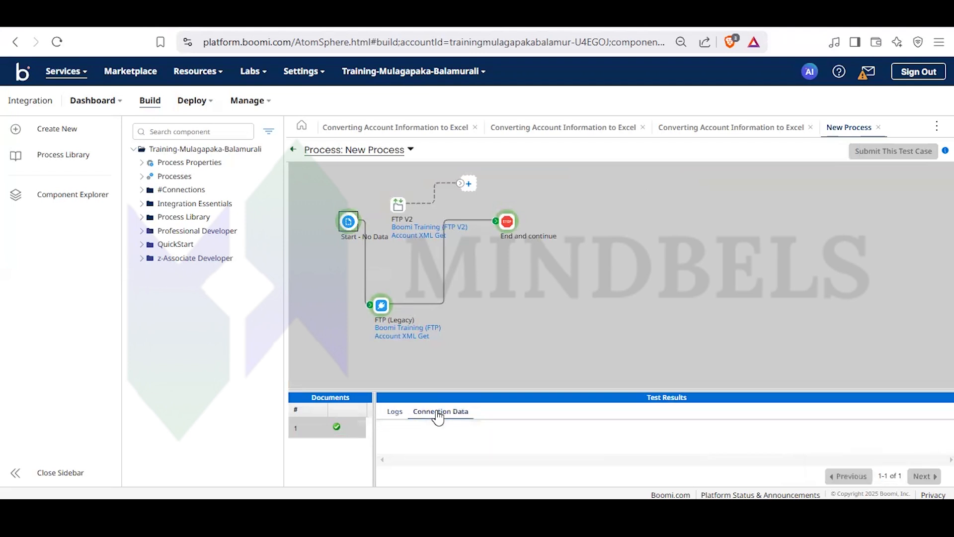
click(382, 305)
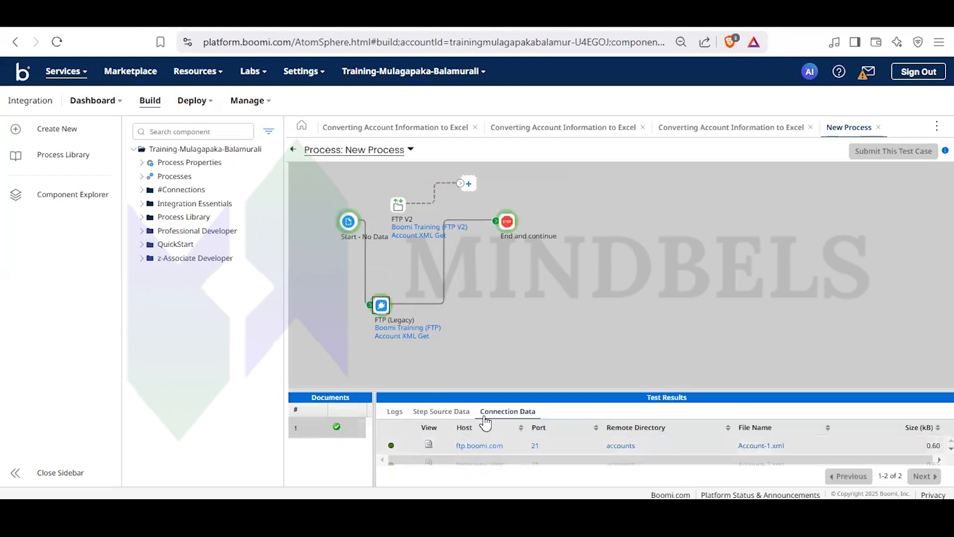
drag(485, 391, 488, 326)
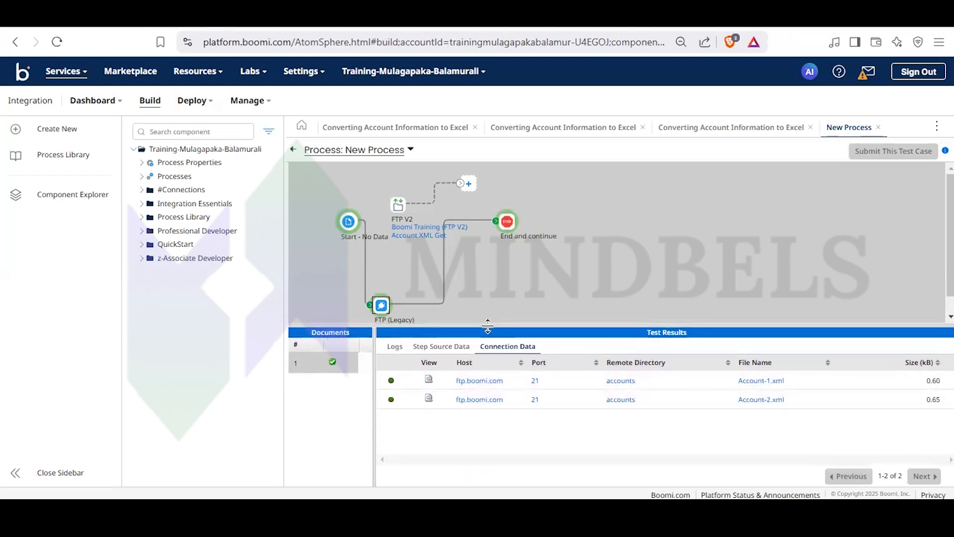
click(507, 221)
click(441, 346)
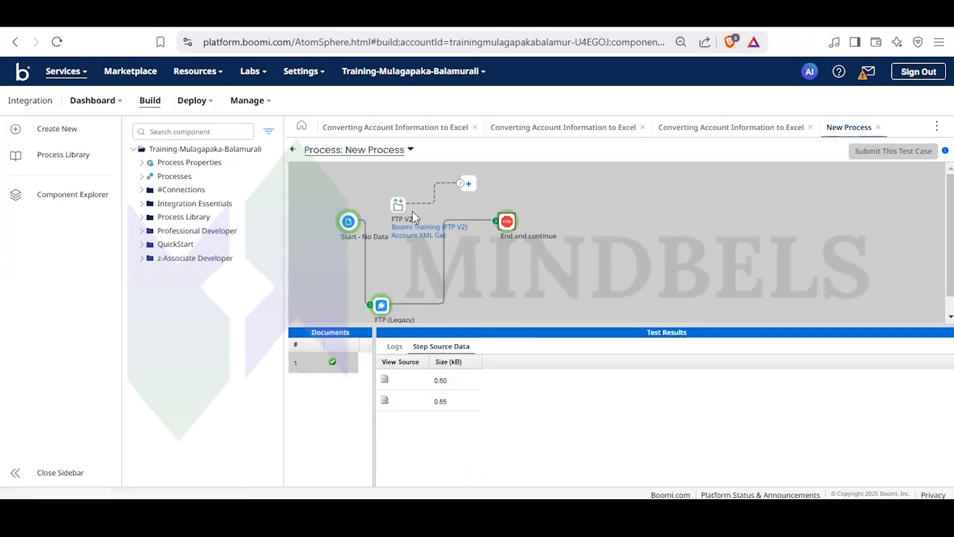
- Leave test mode and review the Data Passthrough option among the start step's types, closing the settings without changes
click(293, 149)
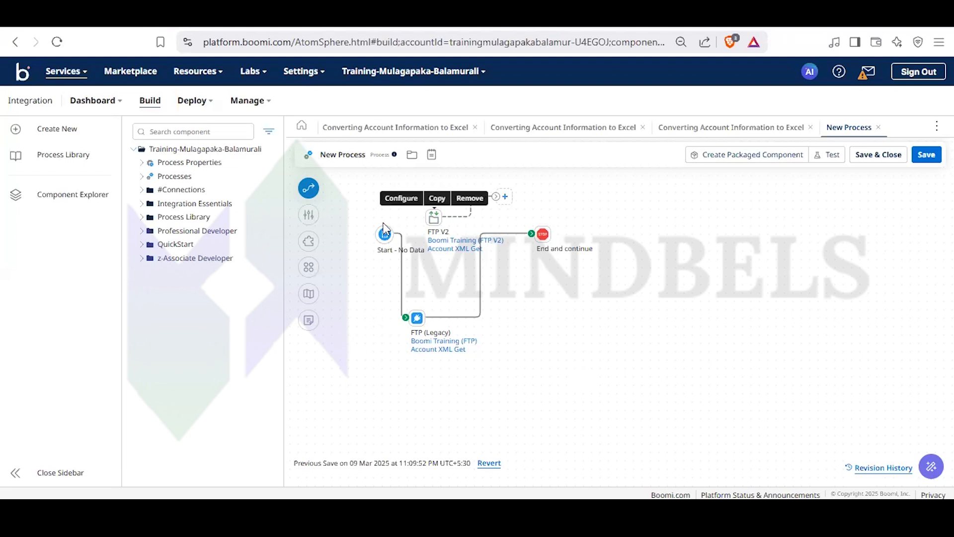
click(385, 234)
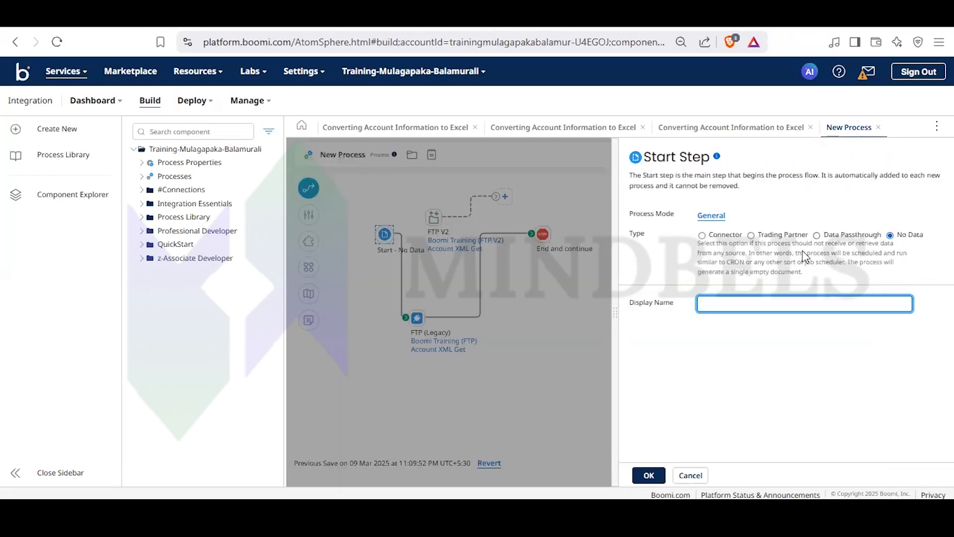
click(817, 237)
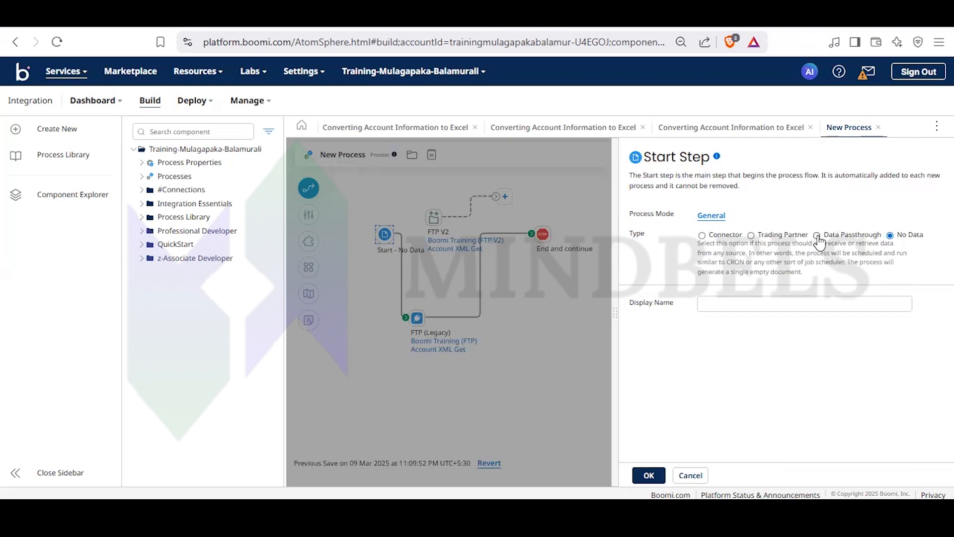
click(690, 475)
click(558, 306)
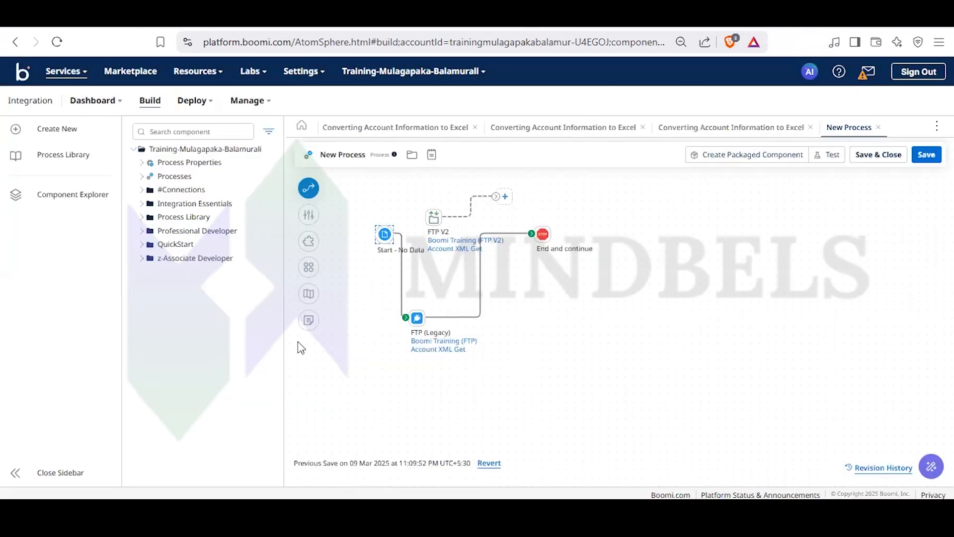
- Open the [Sub] Tek Innovations Group Error Handling process from Professional Developer > Process Call > Processes
click(141, 230)
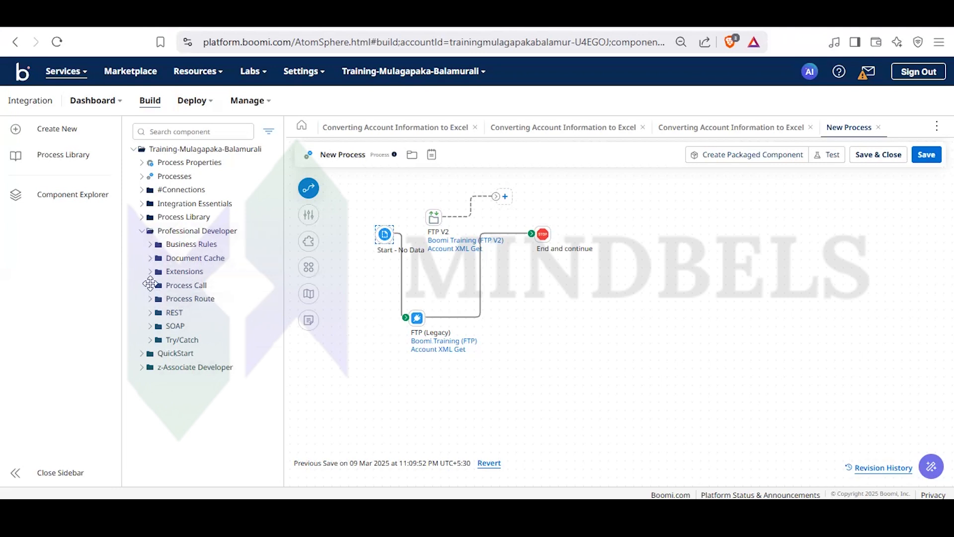
click(150, 284)
click(159, 339)
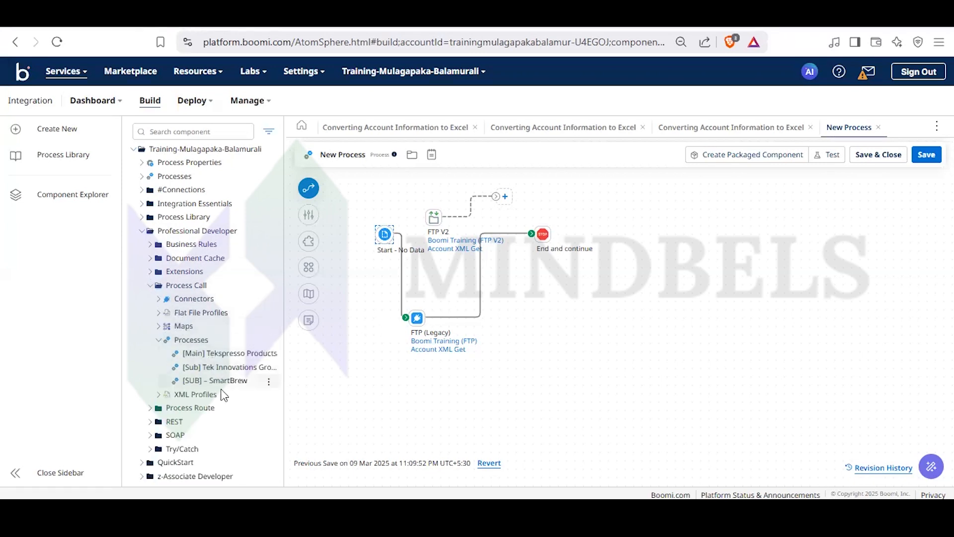
click(232, 367)
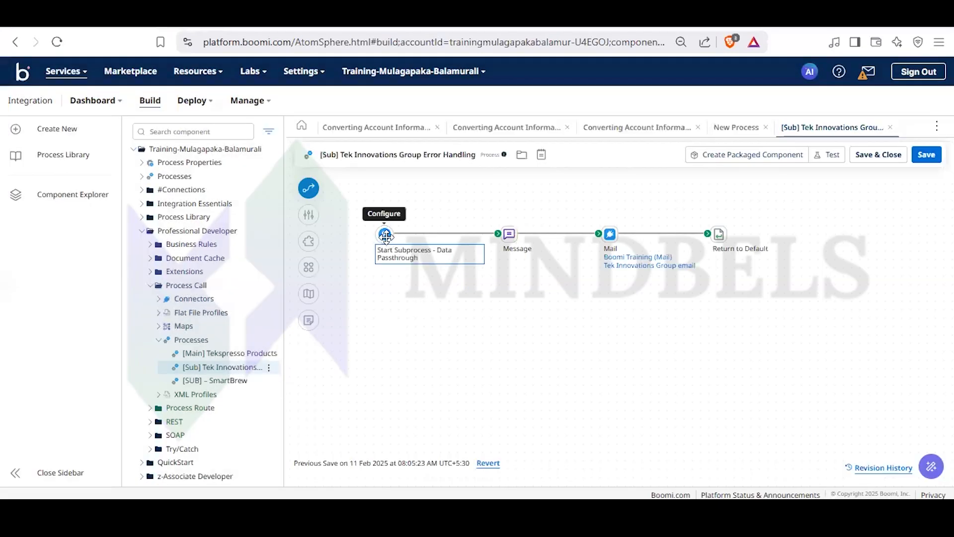
- Examine the subprocess's Data Passthrough start step and its display name, then close the subprocess without changes
click(385, 234)
click(825, 299)
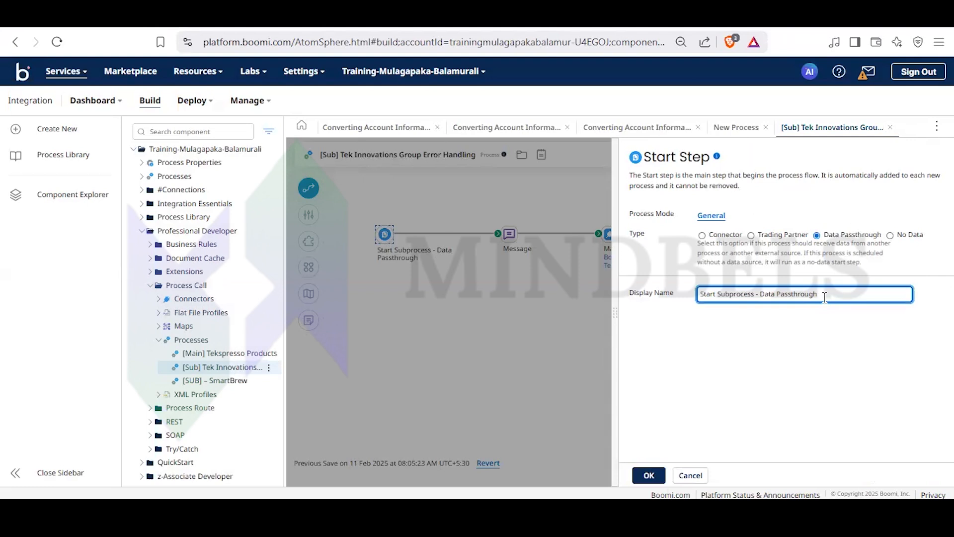
drag(820, 294, 701, 294)
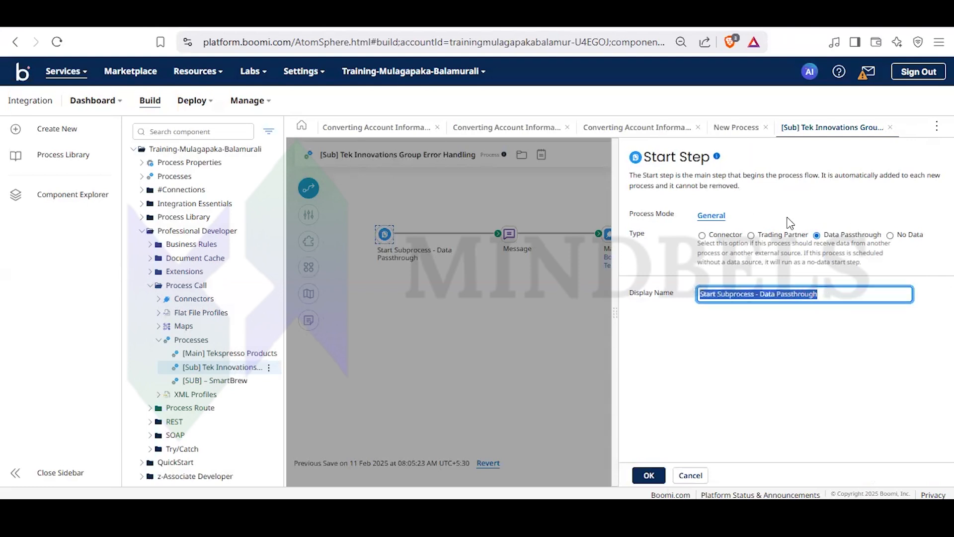
click(403, 297)
mouse_move(506, 230)
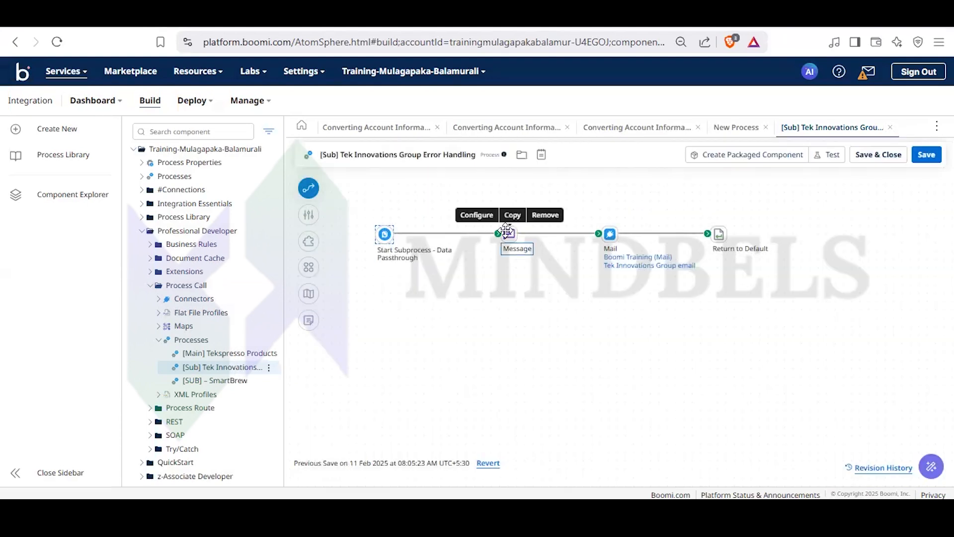
mouse_move(387, 235)
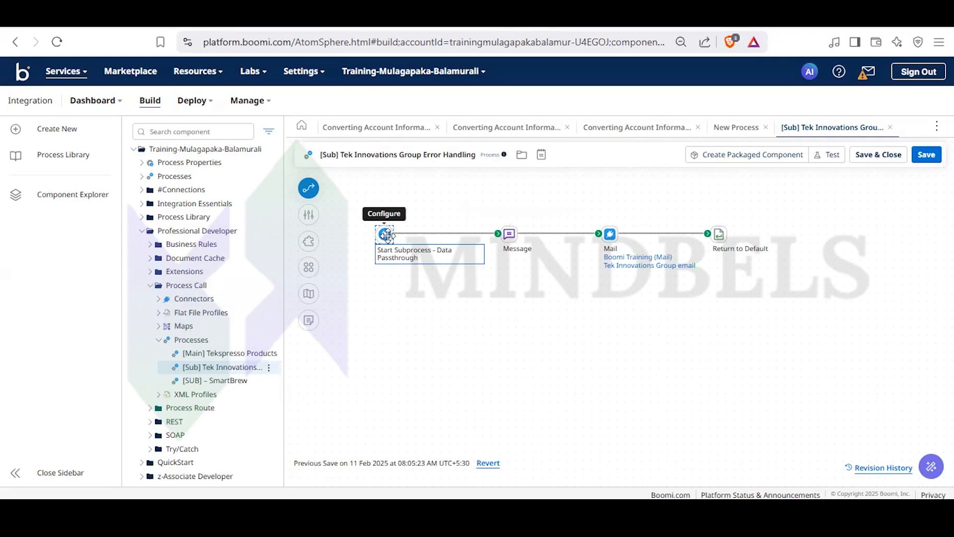
click(888, 129)
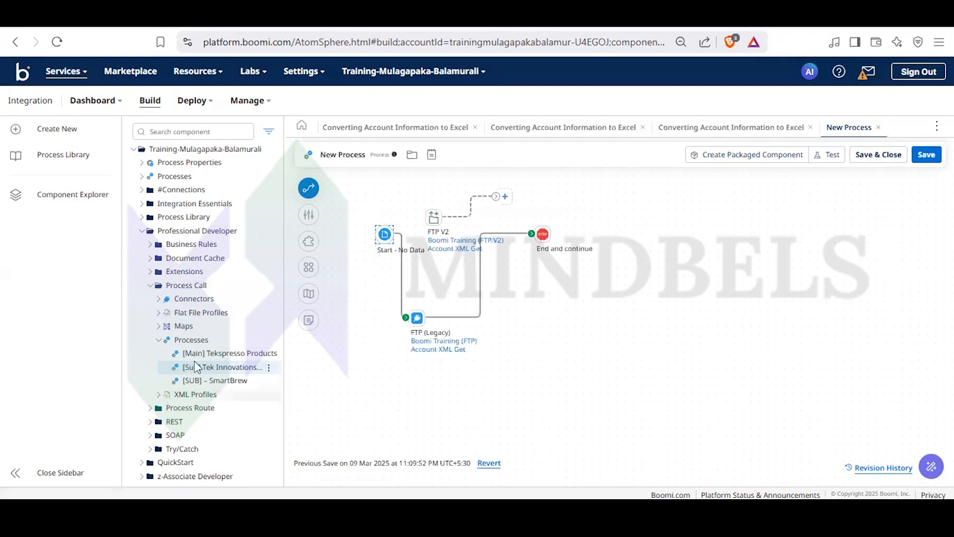
- Open the [Main] Tekspresso Products process, look over its routed branches and enlarge the canvas to fill the workspace
click(210, 353)
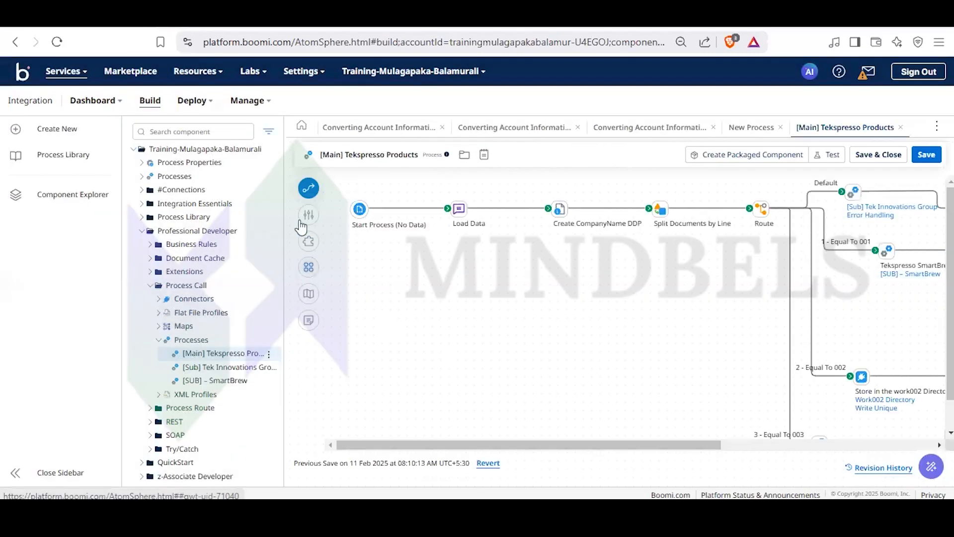
drag(568, 436, 667, 447)
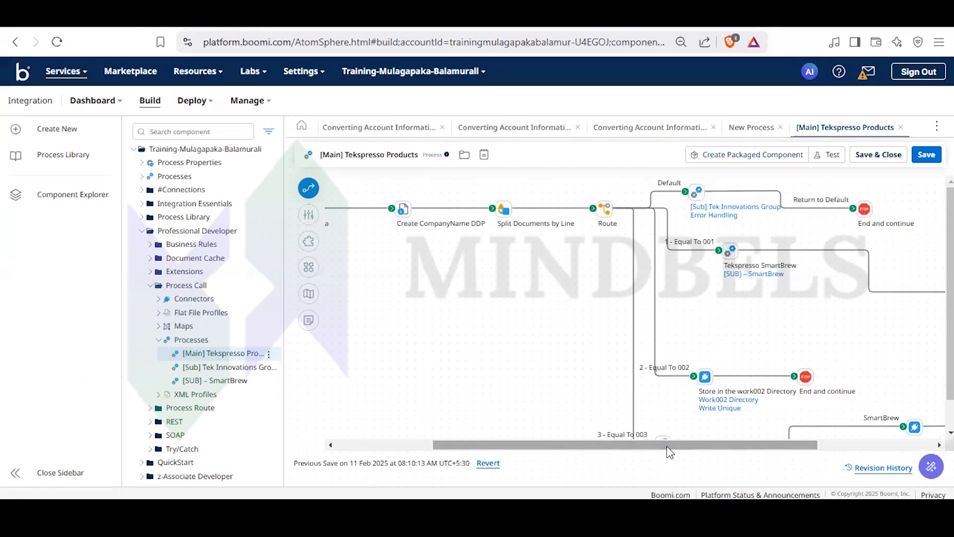
click(712, 411)
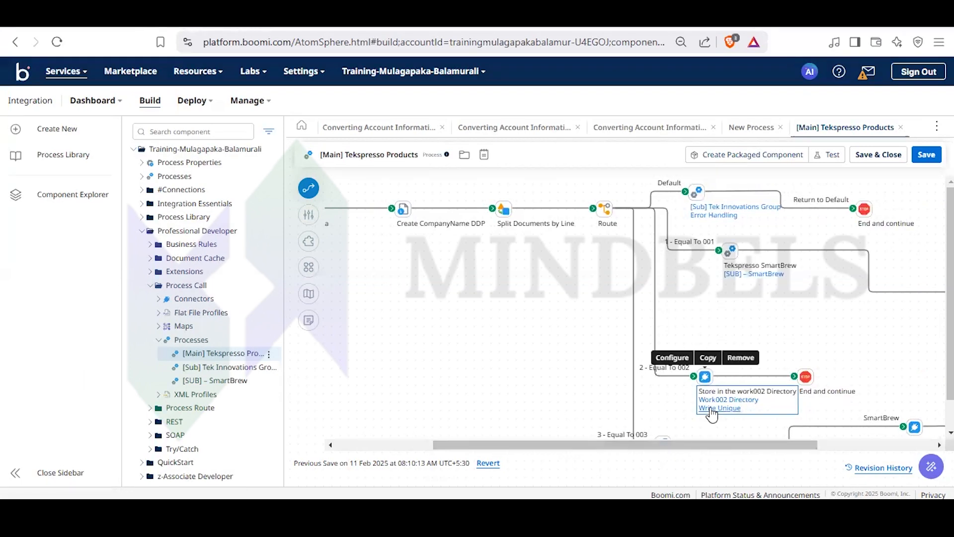
scroll(698, 442, right, 2)
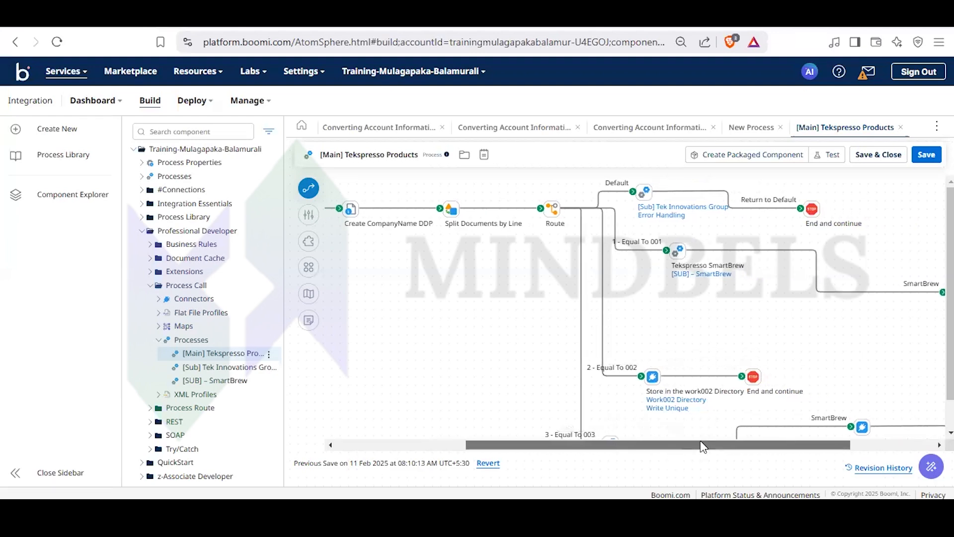
drag(700, 440, 549, 435)
click(937, 126)
click(879, 152)
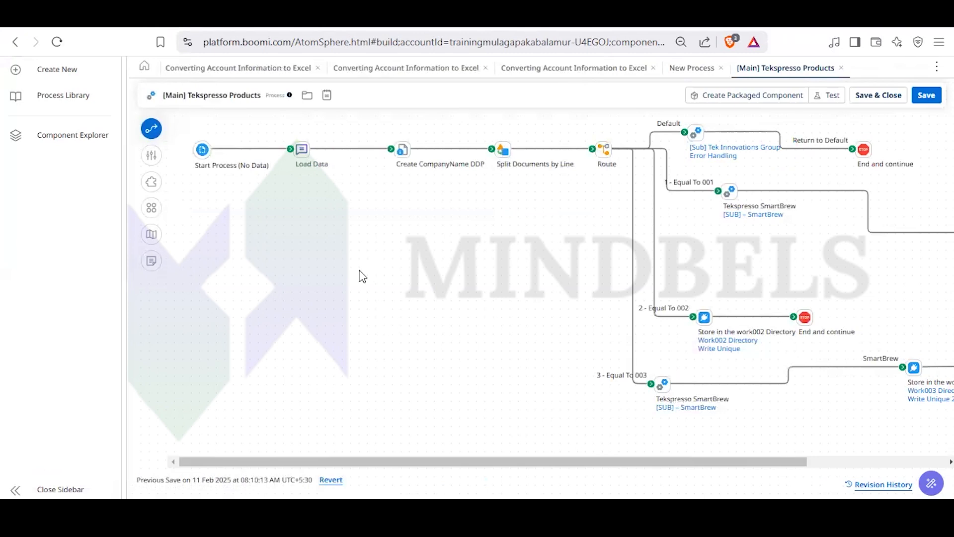
- Read through the product records in the Load Data message step and return to the canvas without changes
click(306, 148)
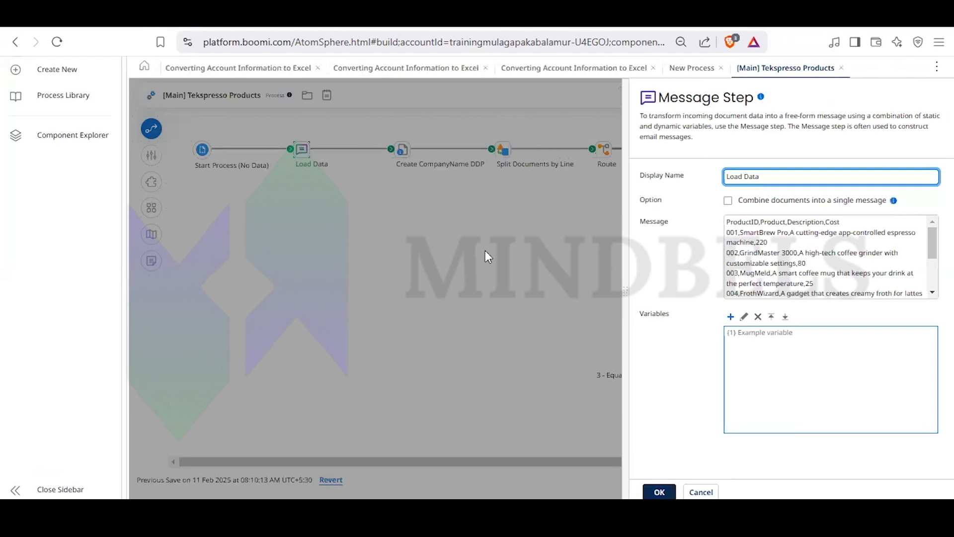
scroll(778, 262, down, 3)
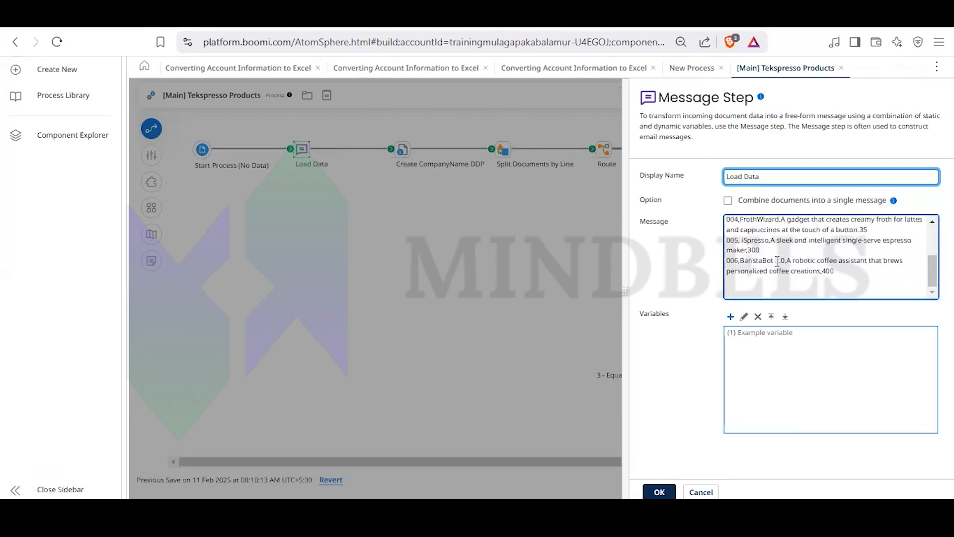
scroll(778, 261, up, 3)
scroll(821, 285, down, 3)
click(486, 358)
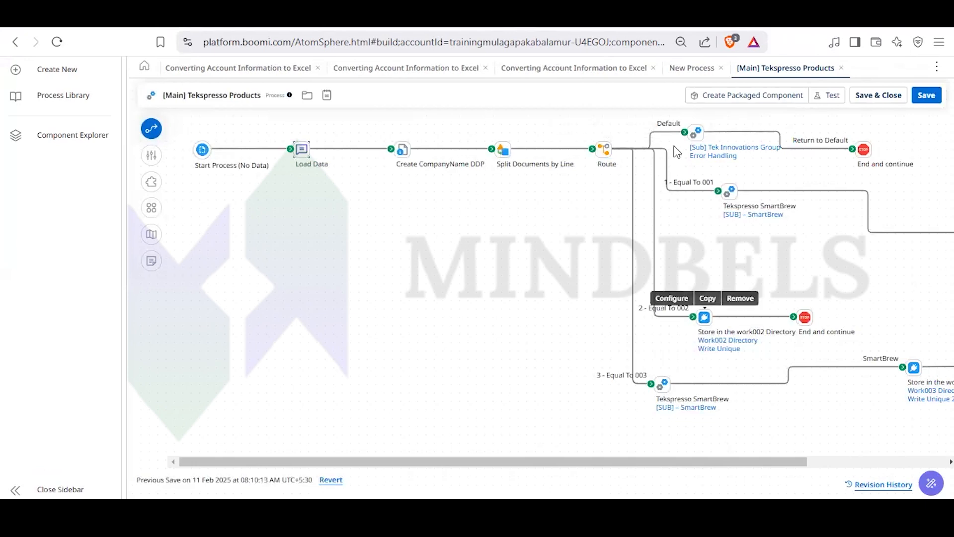
- Review the Route step's Equal To 001 and Equal To 002 route values, then close its settings without changes
mouse_move(606, 150)
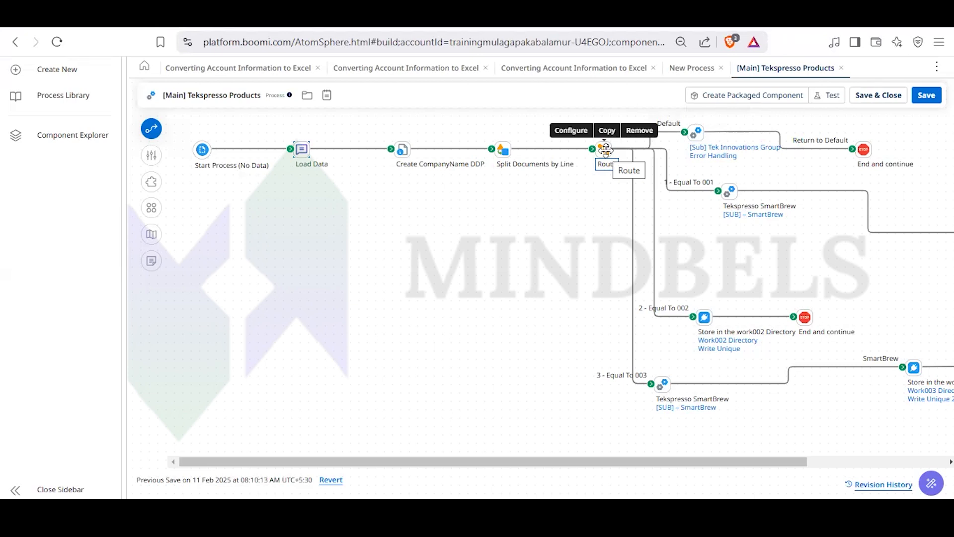
double_click(605, 150)
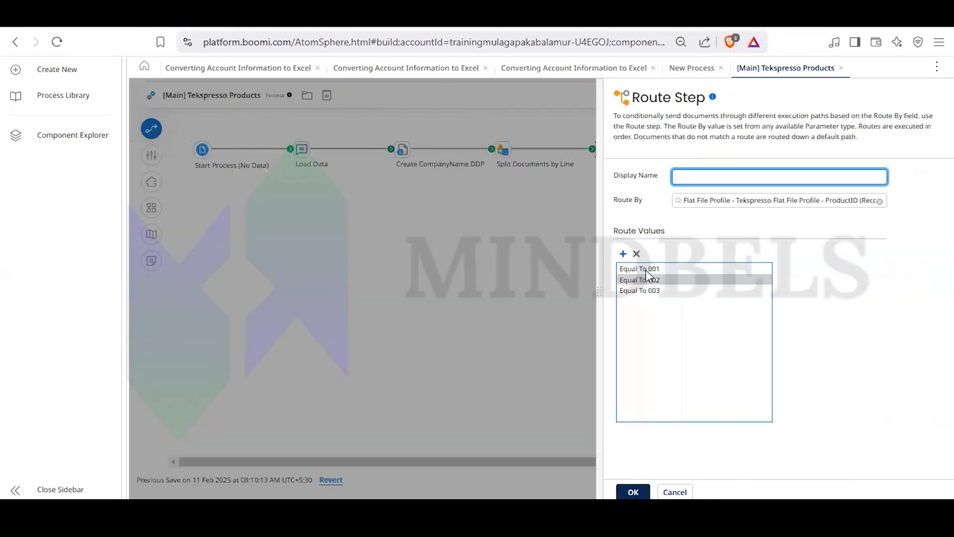
click(645, 270)
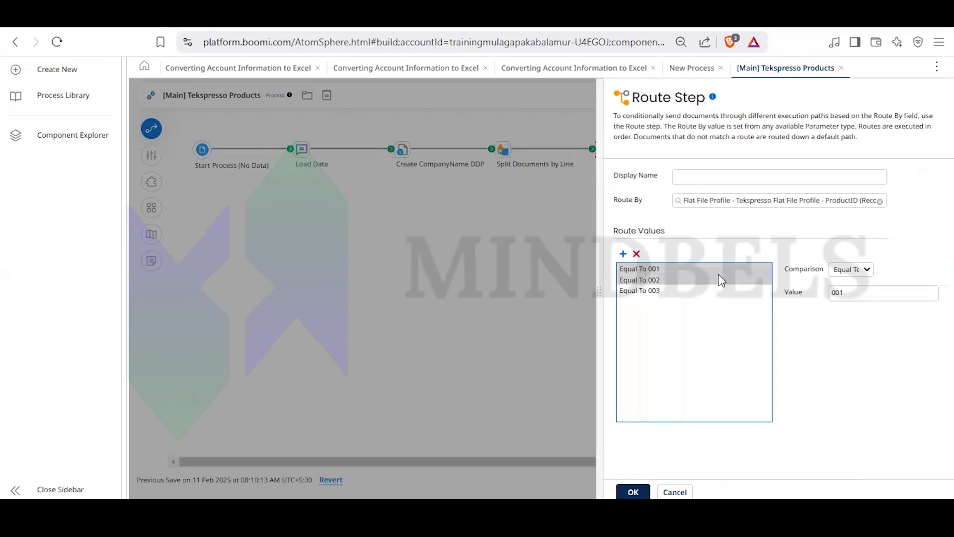
click(700, 282)
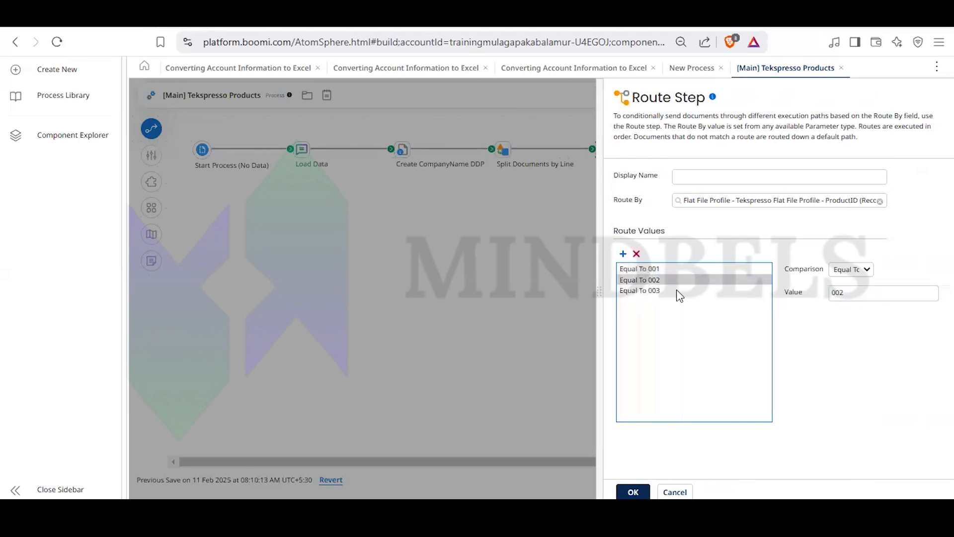
click(864, 296)
click(494, 320)
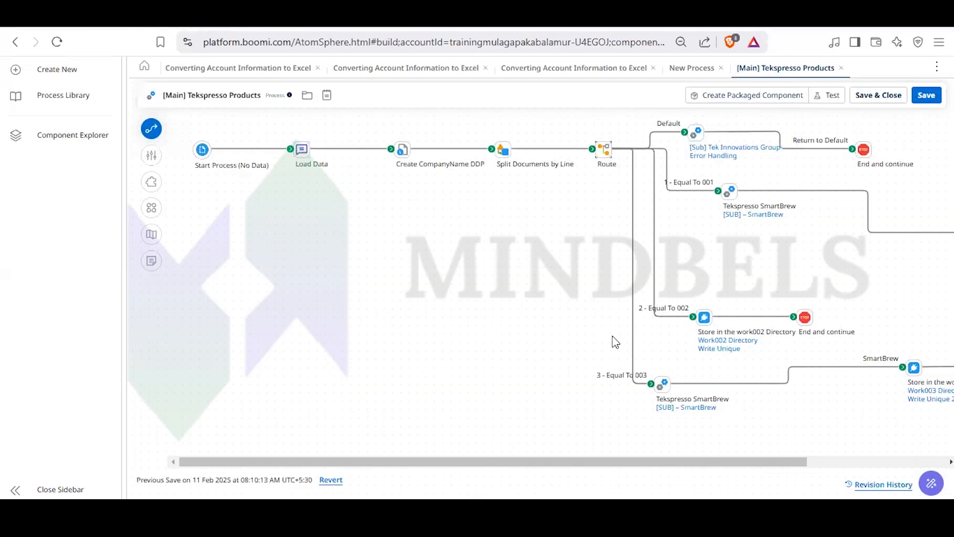
- Reopen the Load Data message step, highlight the record for product 001, and close the settings without changes
click(403, 150)
double_click(302, 150)
double_click(733, 233)
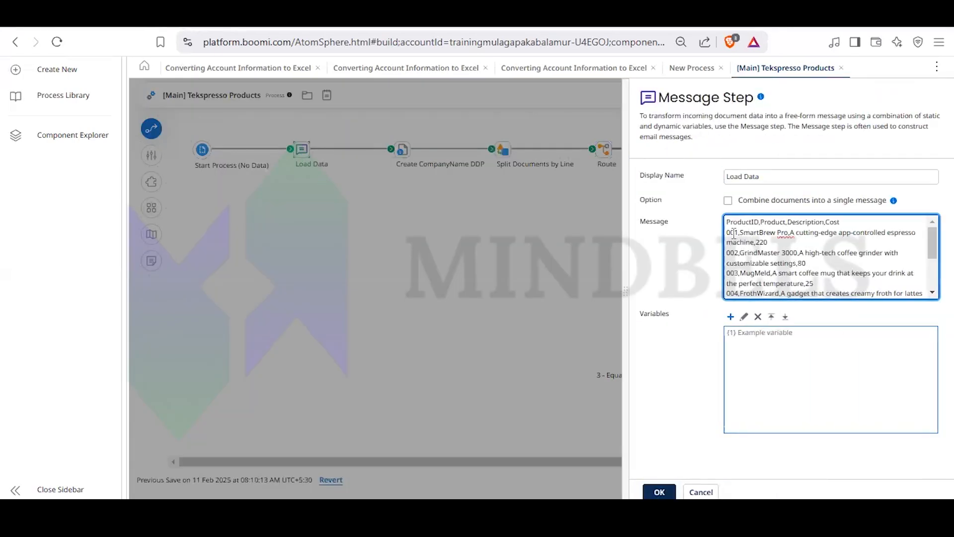
drag(769, 242, 721, 236)
click(566, 275)
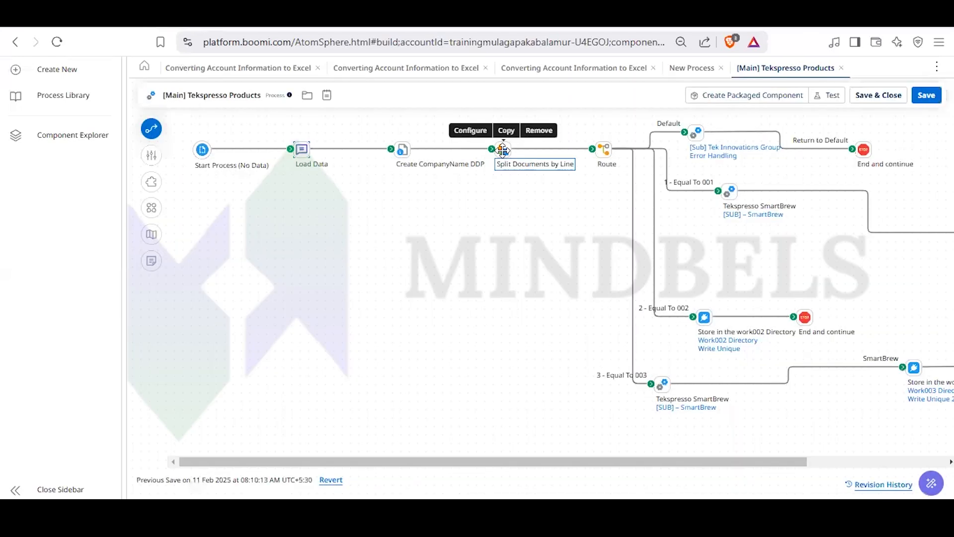
- Review the Split Documents options in the Split Documents by Line step, then close its settings without changes
click(503, 149)
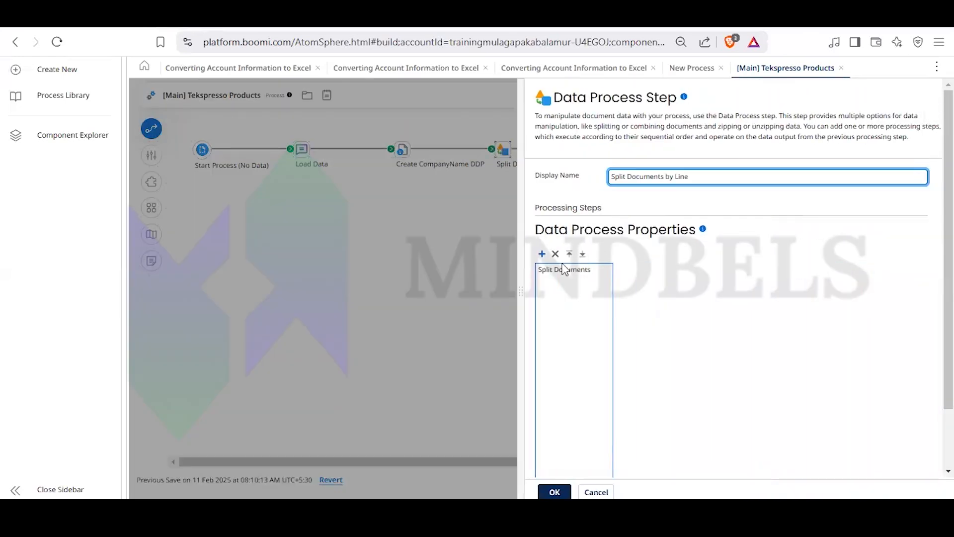
click(564, 269)
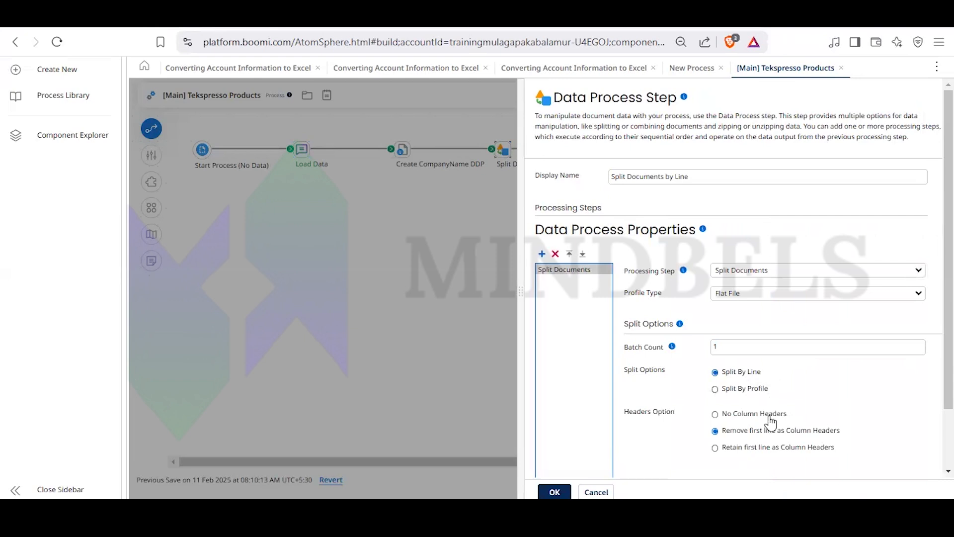
click(354, 311)
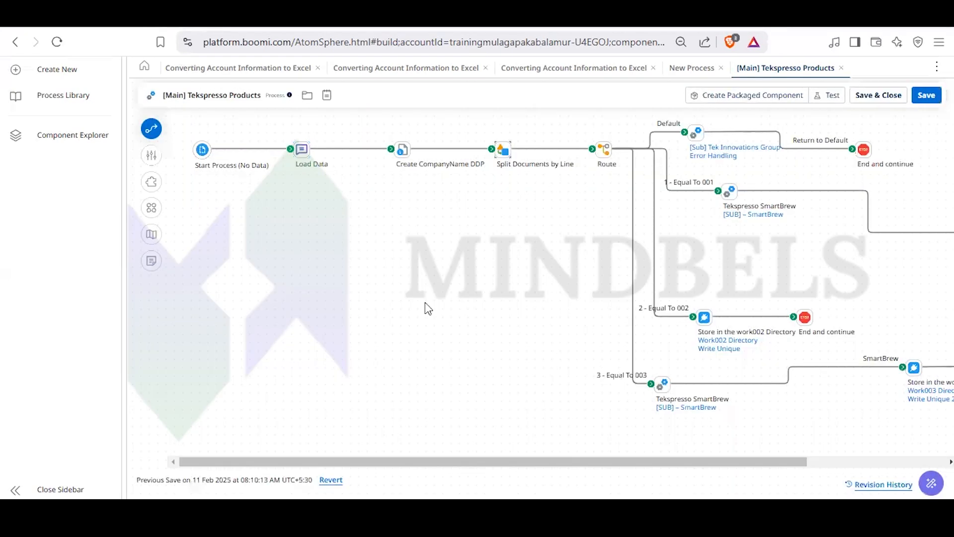
- Open the Error Handling subprocess called on the Default route, inspect its Mail step, then close it and return to the main process
drag(460, 461, 487, 462)
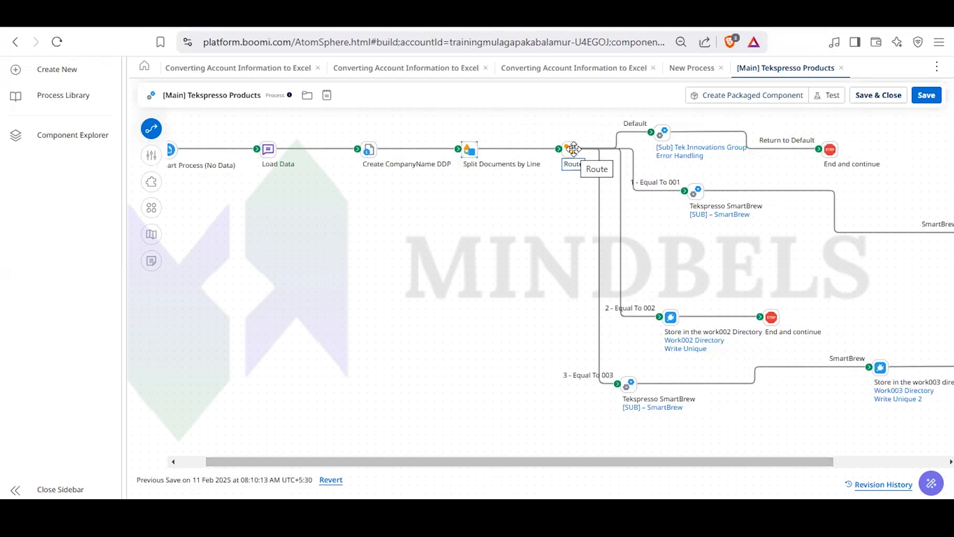
mouse_move(678, 132)
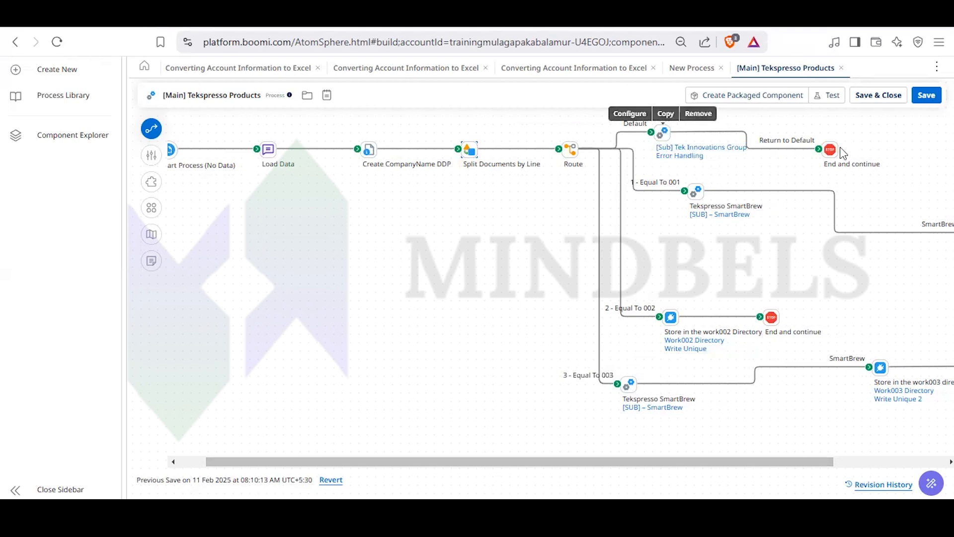
drag(673, 461, 805, 443)
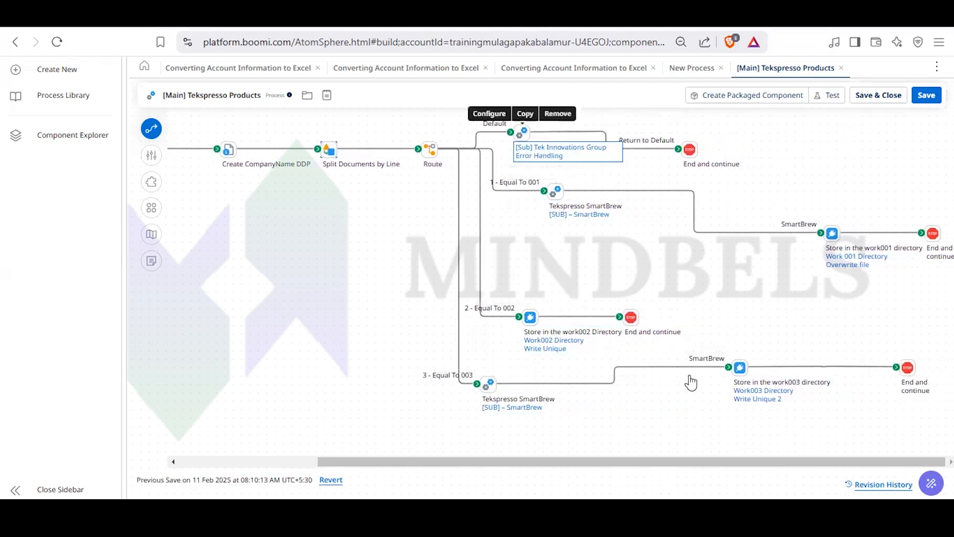
drag(699, 460, 701, 408)
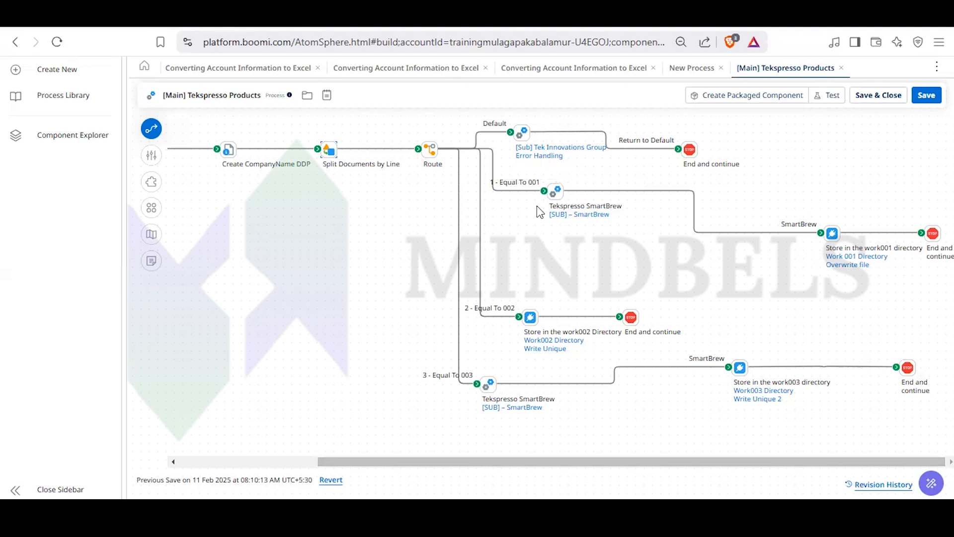
double_click(525, 132)
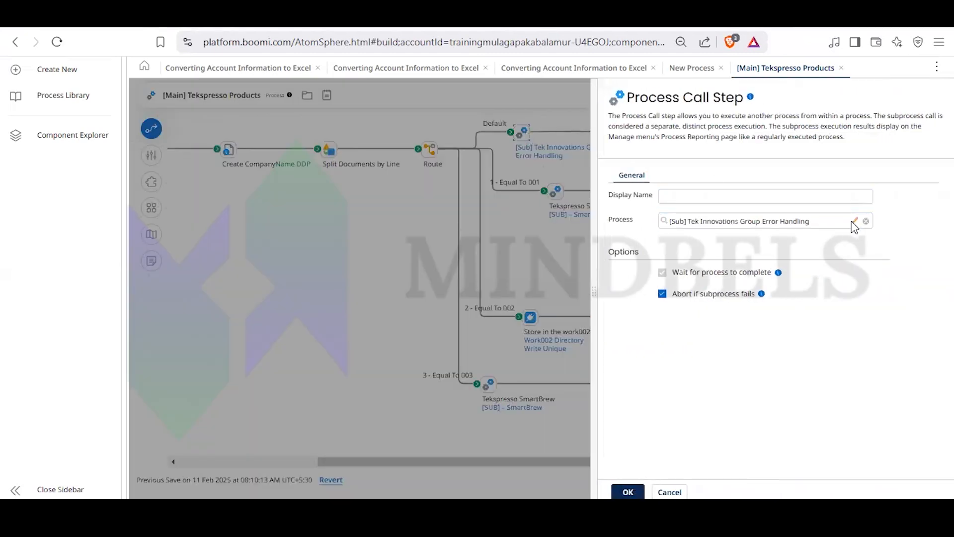
click(854, 222)
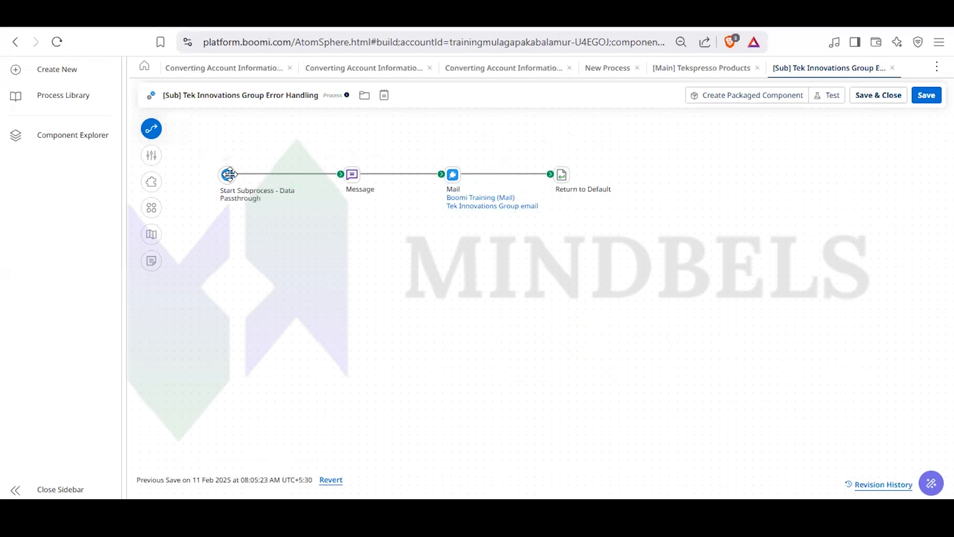
click(456, 170)
click(495, 300)
click(891, 68)
click(533, 271)
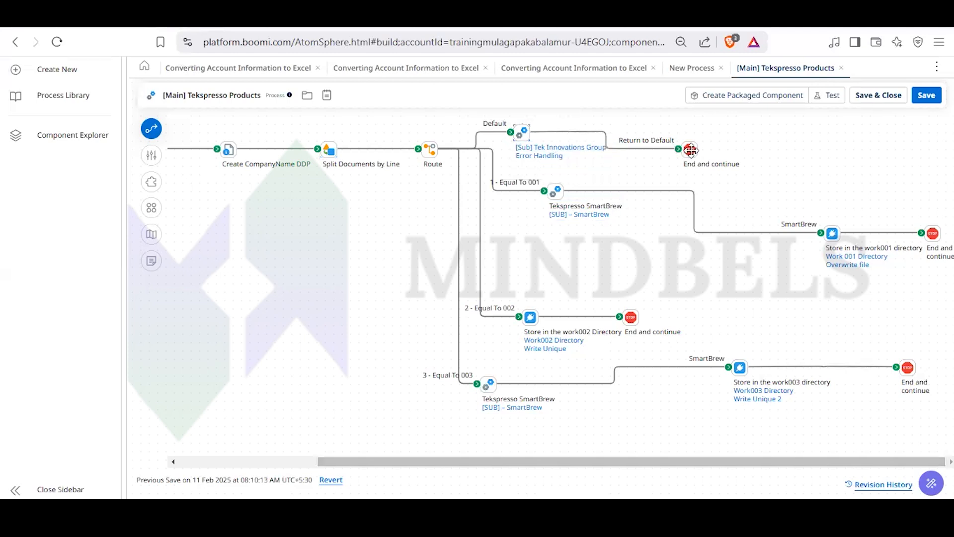
- Open the [SUB] – SmartBrew subprocess called on the Equal To 001 route and look at its Tekspresso FF to XML map step
click(557, 197)
double_click(557, 198)
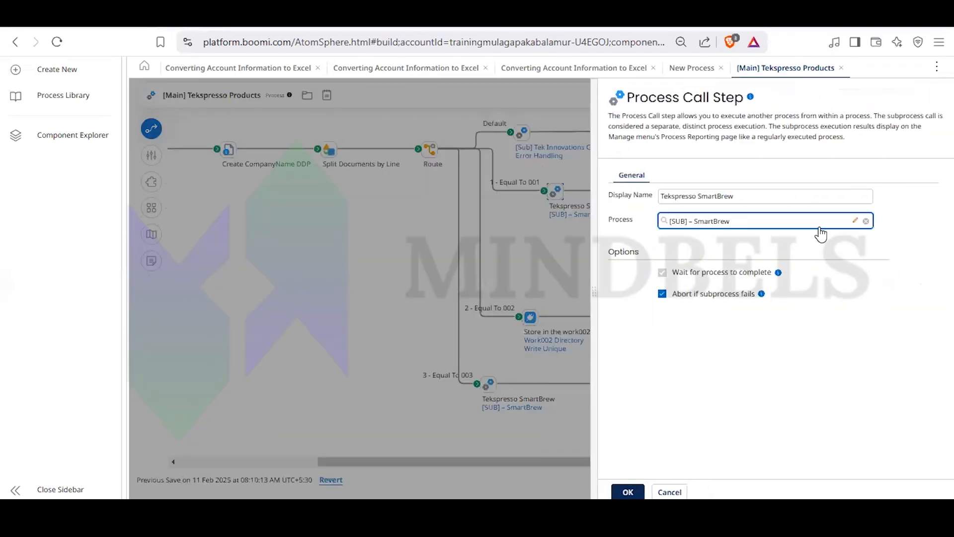
click(857, 217)
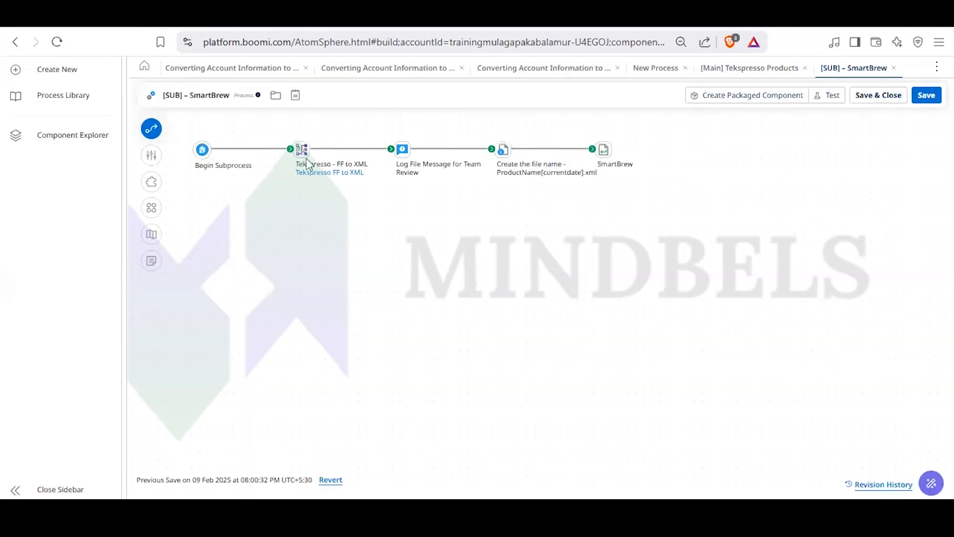
click(303, 150)
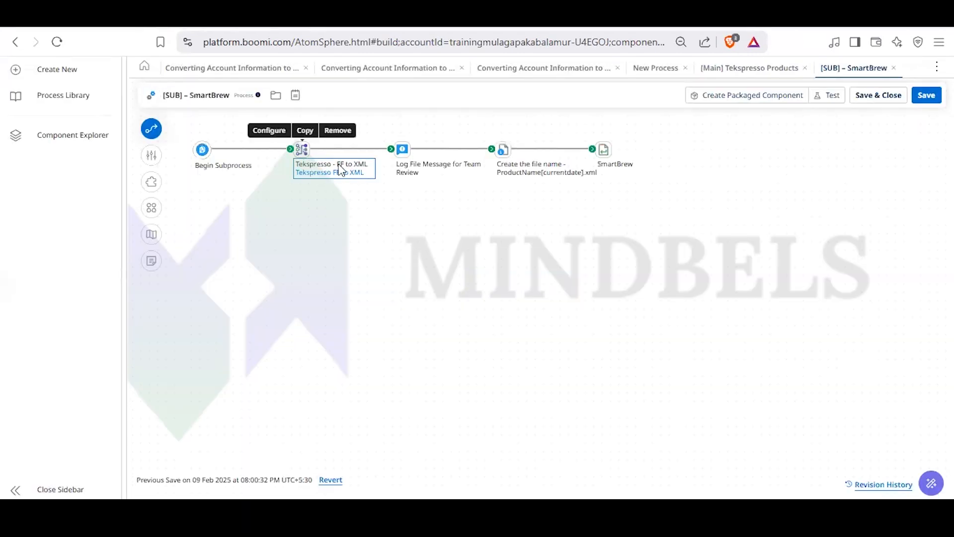
- Review the message and variables of the Log File Message for Team Review step, then close the SmartBrew subprocess without changes
double_click(402, 149)
click(809, 280)
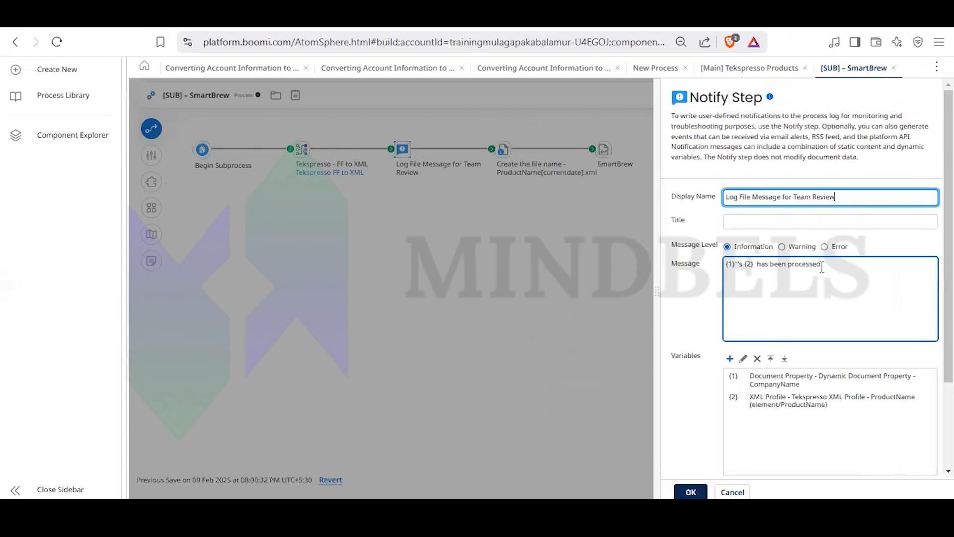
click(541, 320)
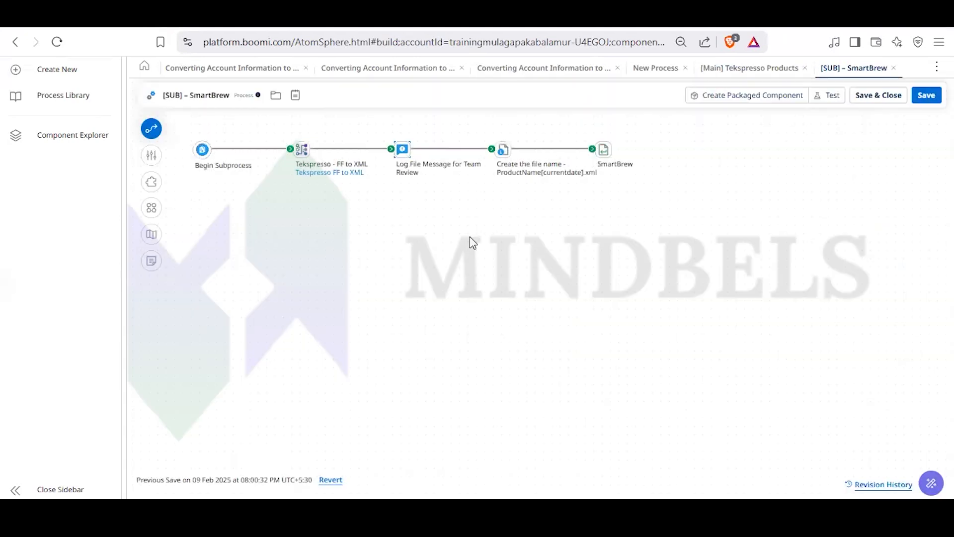
mouse_move(515, 179)
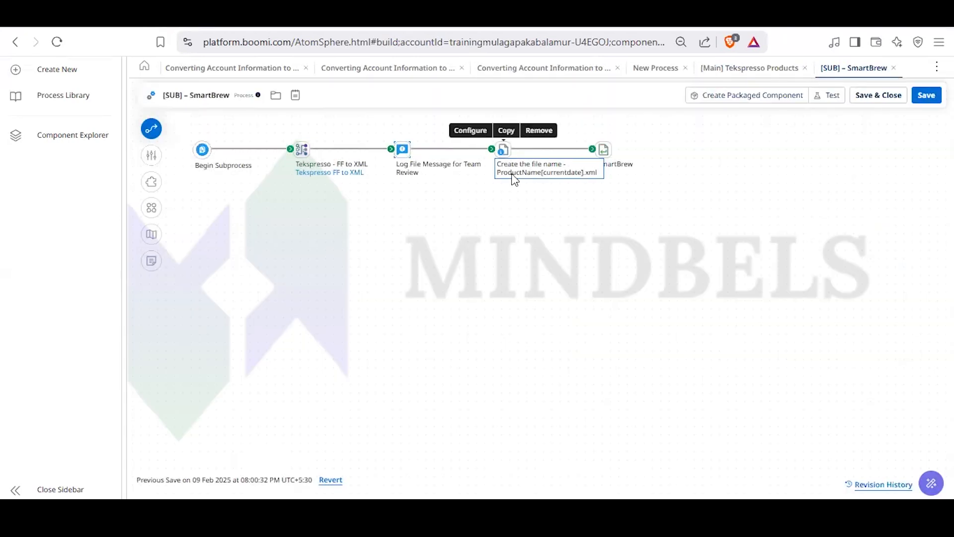
click(894, 69)
click(562, 246)
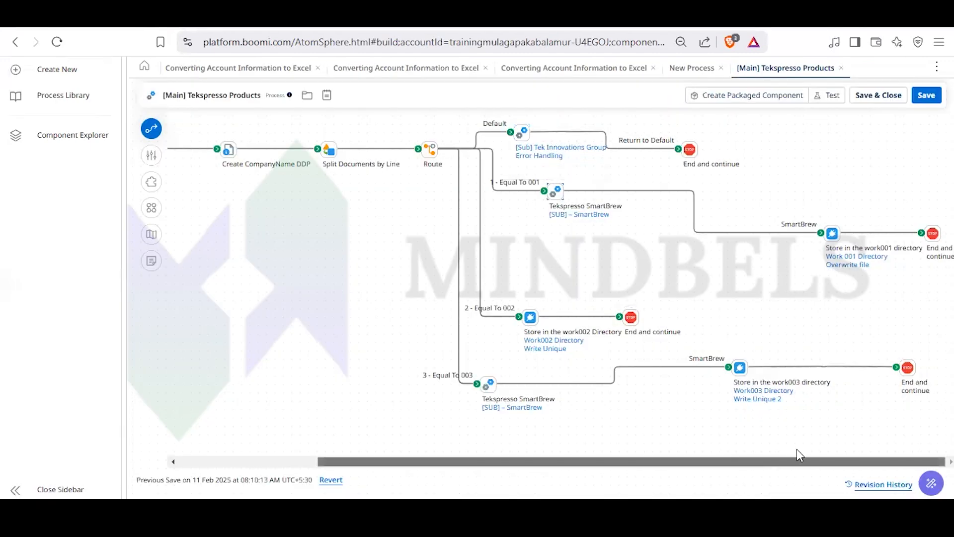
- Check the connection and operation of the Store in the work001 directory connector, then close its settings without changes
click(832, 234)
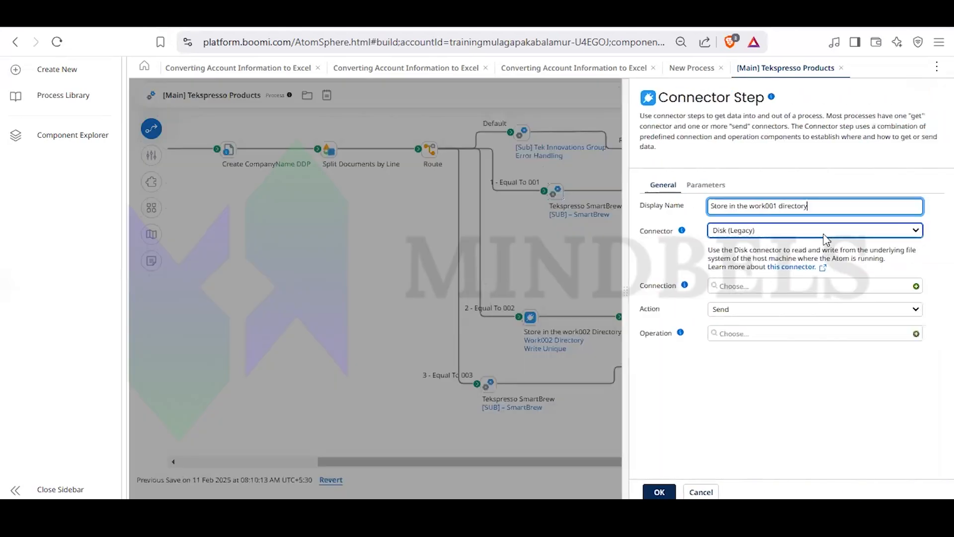
click(594, 263)
mouse_move(531, 321)
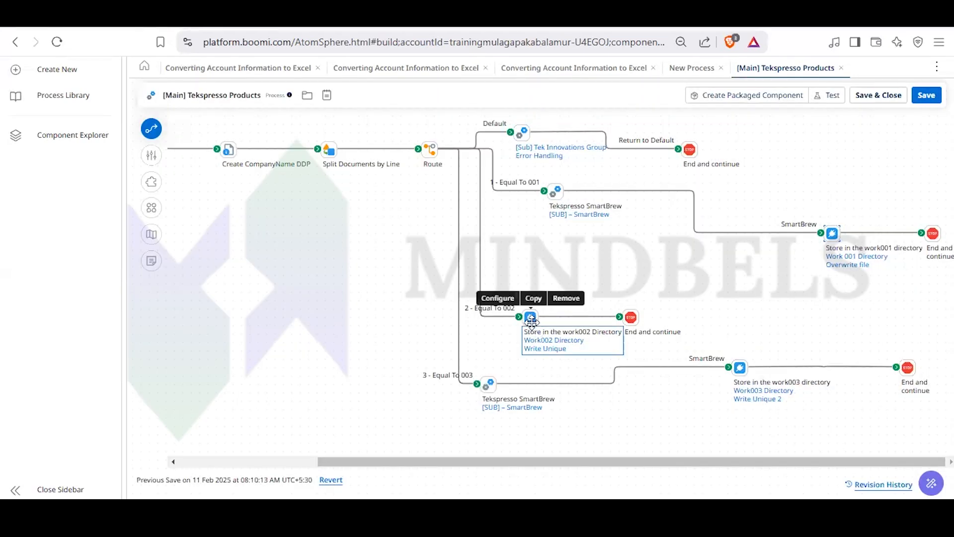
mouse_move(773, 398)
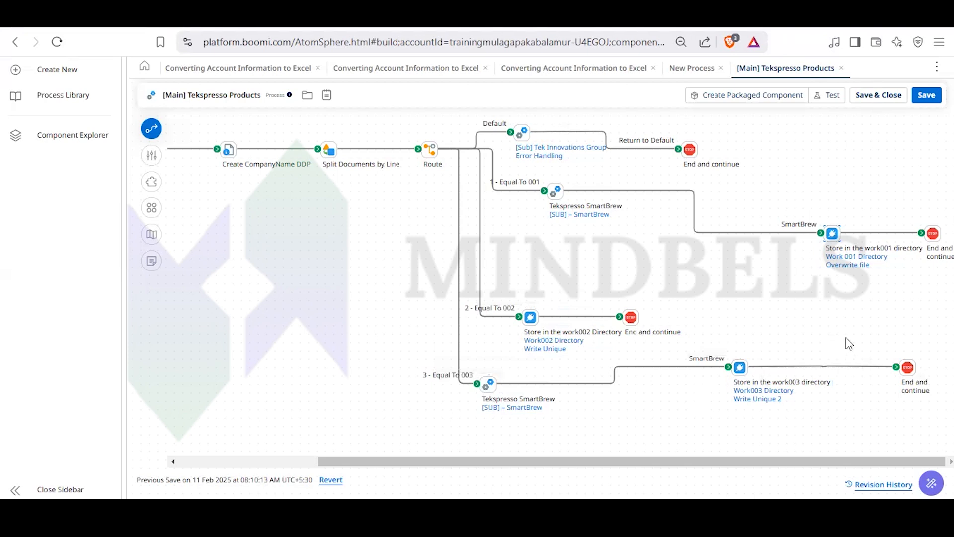
- Close the [Main] Tekspresso Products process and the New Process, returning to the Converting Account Information to Excel process
click(842, 69)
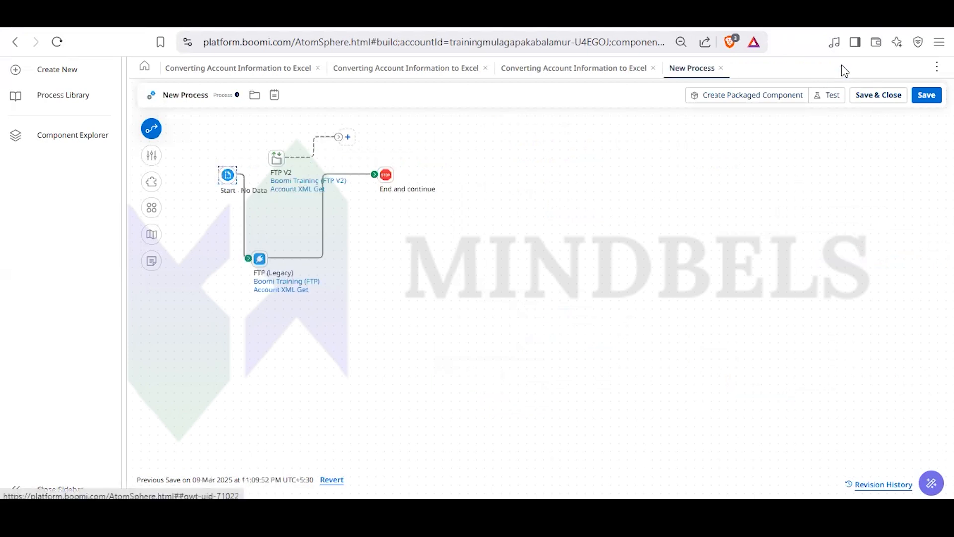
click(720, 70)
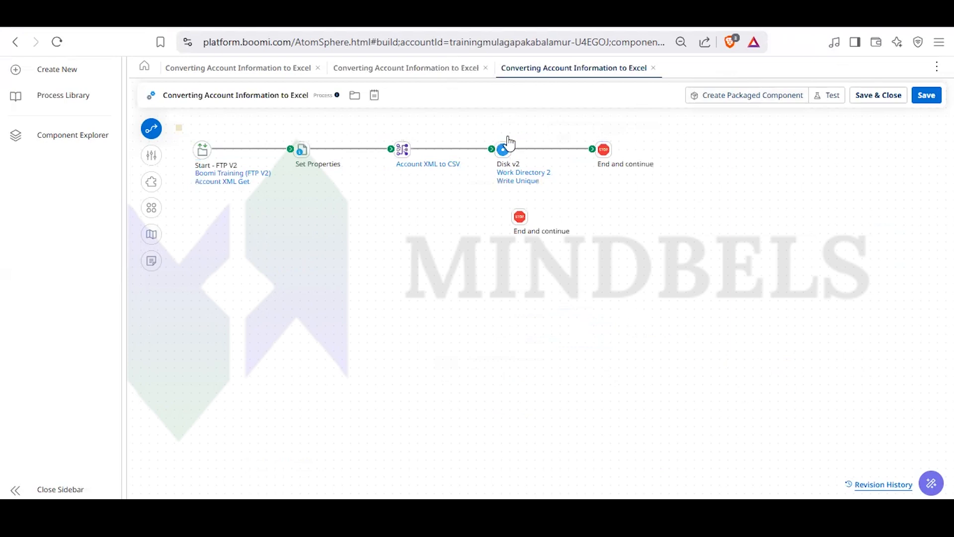
mouse_move(508, 144)
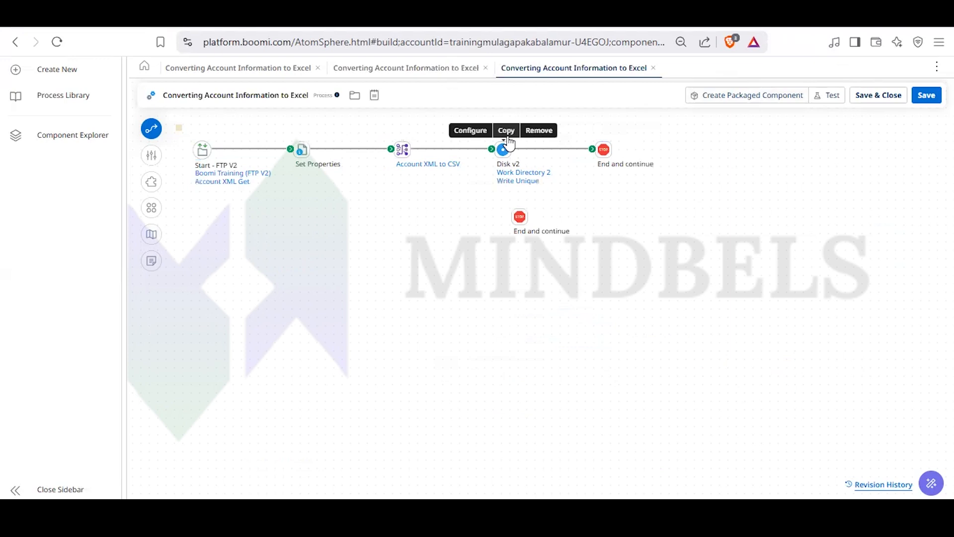
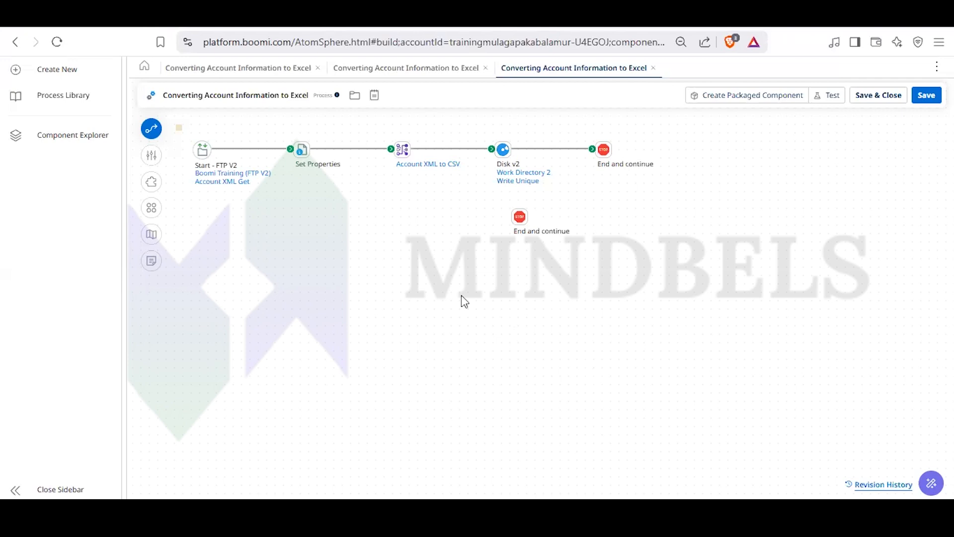
- Open the FTP V2 start step and review its connection, action and operation settings
click(204, 150)
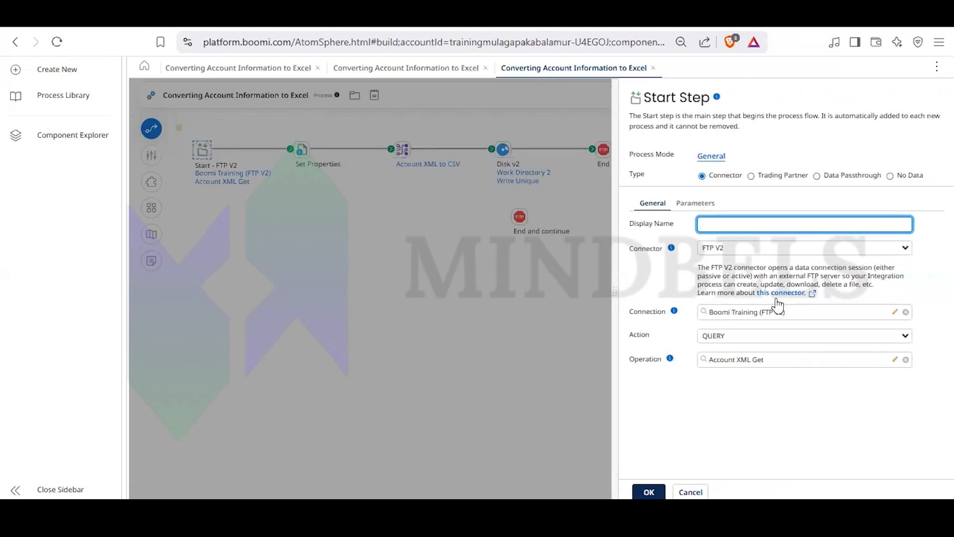
click(675, 312)
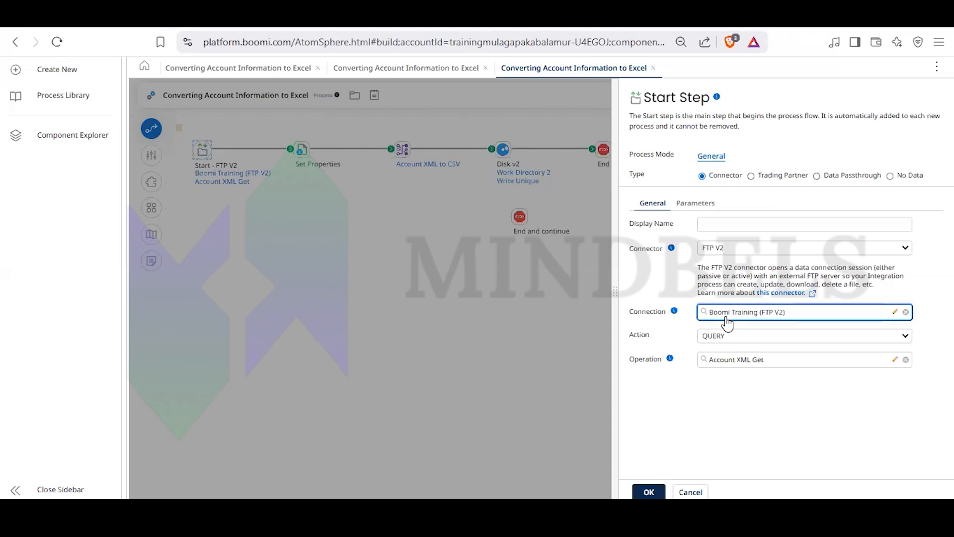
click(727, 322)
click(672, 287)
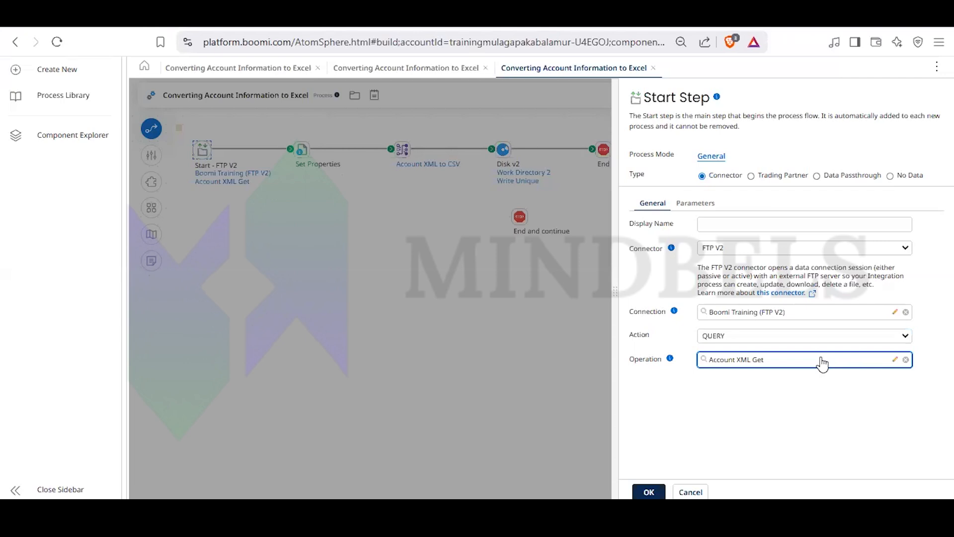
click(812, 314)
- Open the Account XML Get operation and review its options, maximum number of files and filter choices
click(894, 360)
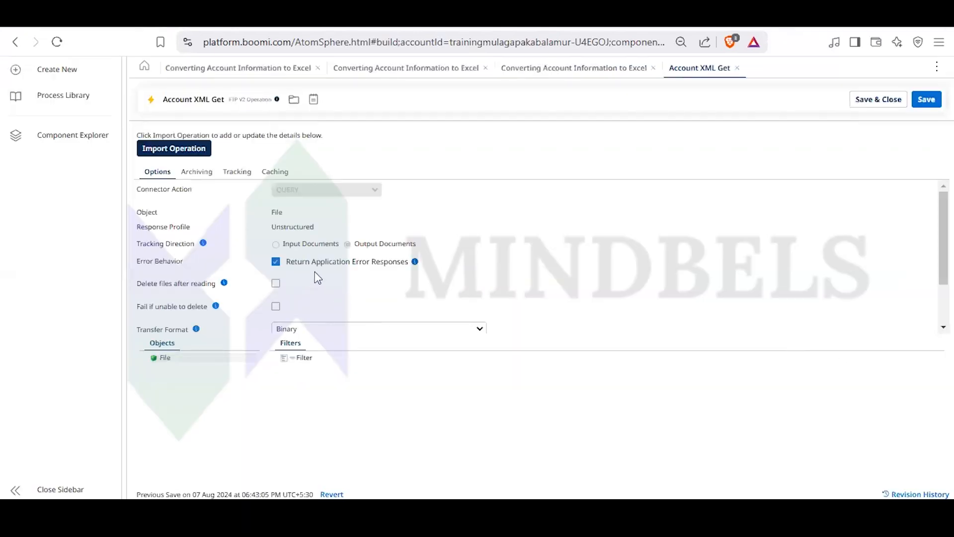
scroll(310, 273, down, 2)
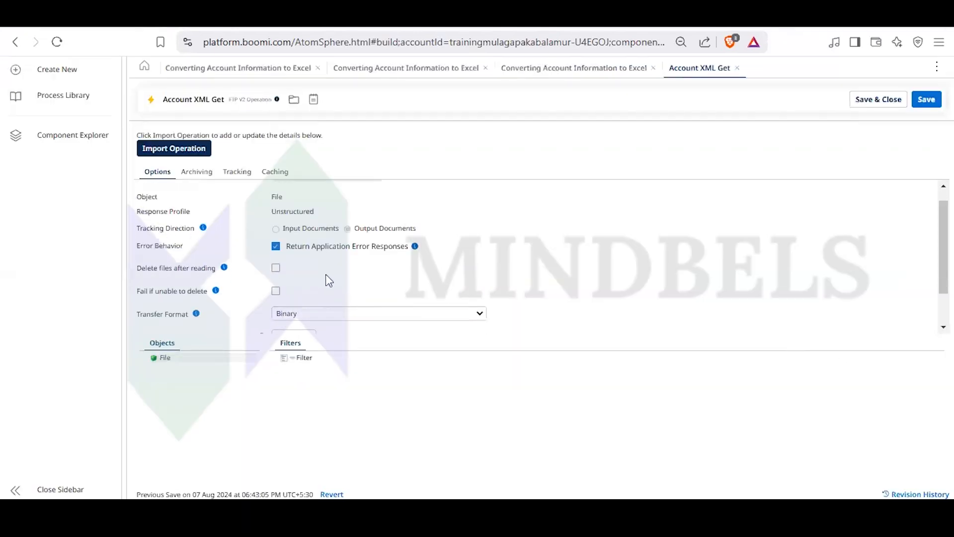
click(293, 359)
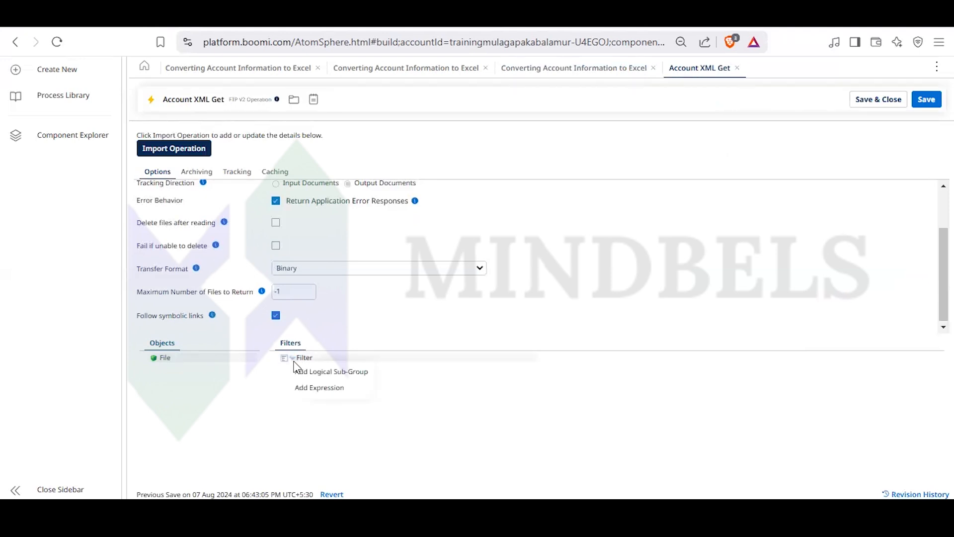
click(285, 291)
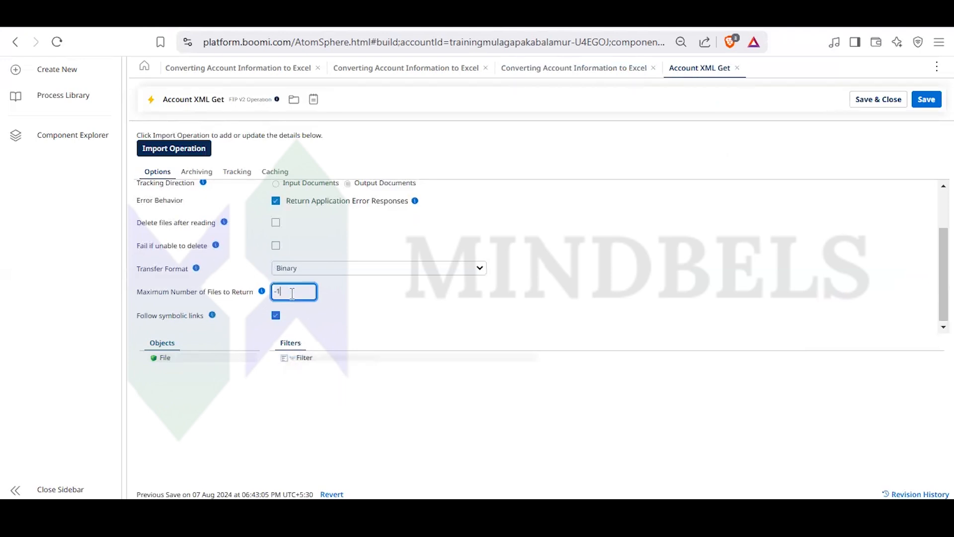
click(301, 357)
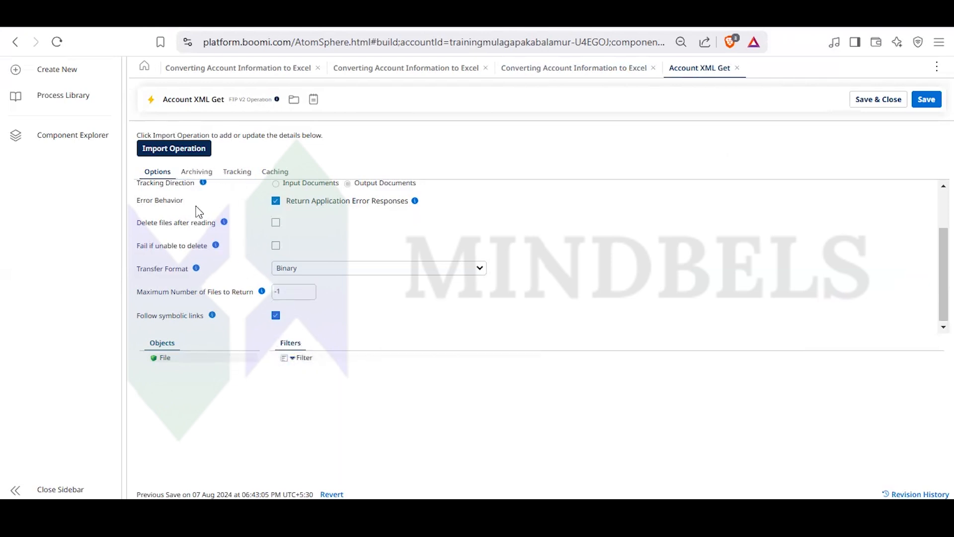
- Try adding an expression to the operation's filter, check which fields it offers, and close the operation without saving
click(293, 359)
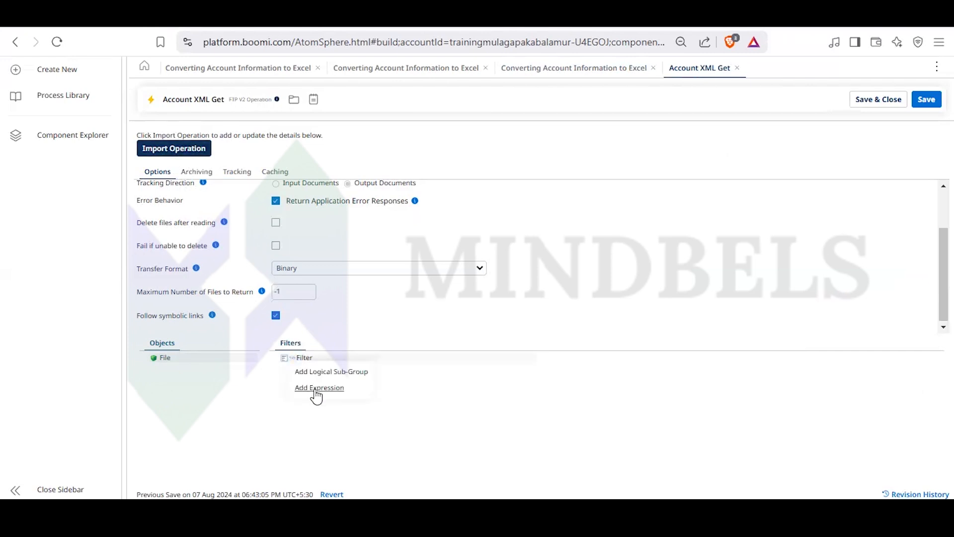
click(315, 390)
click(300, 370)
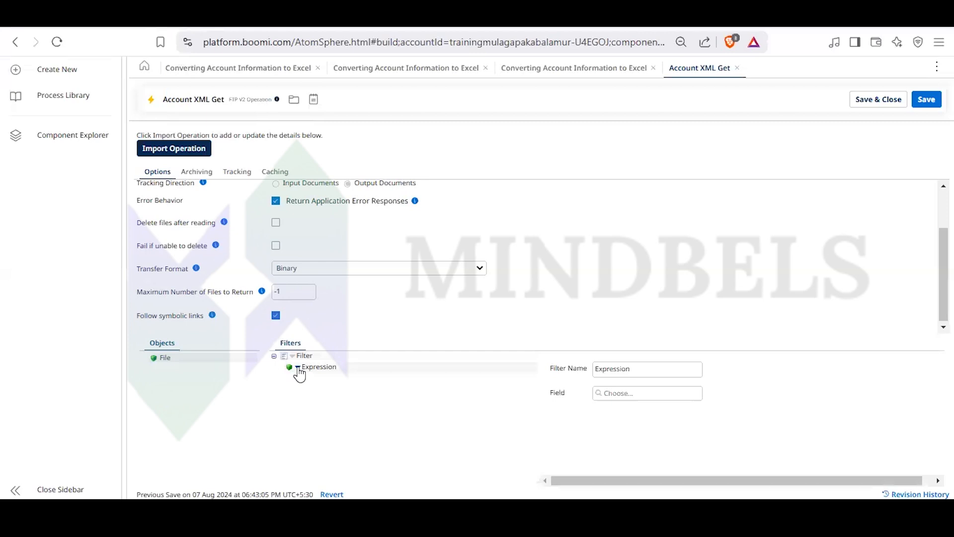
click(619, 393)
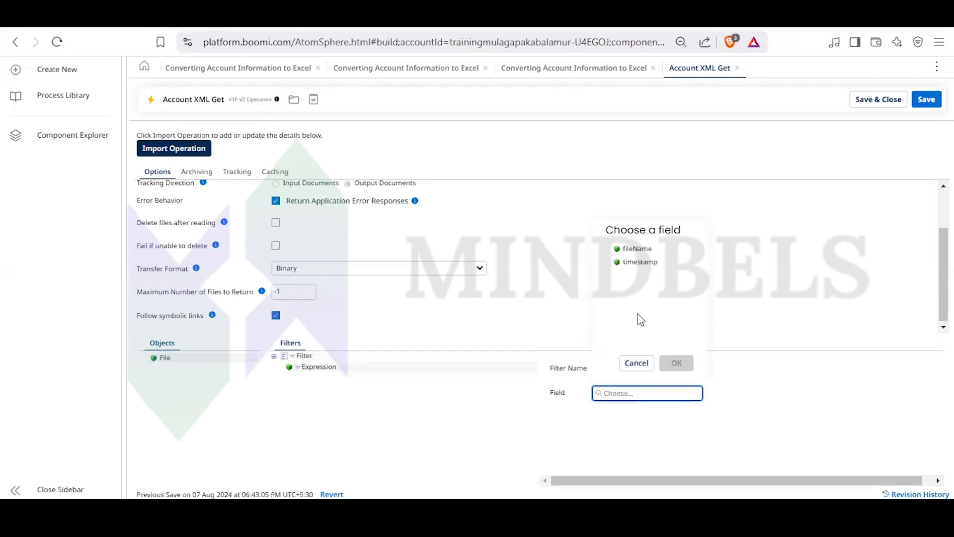
click(638, 363)
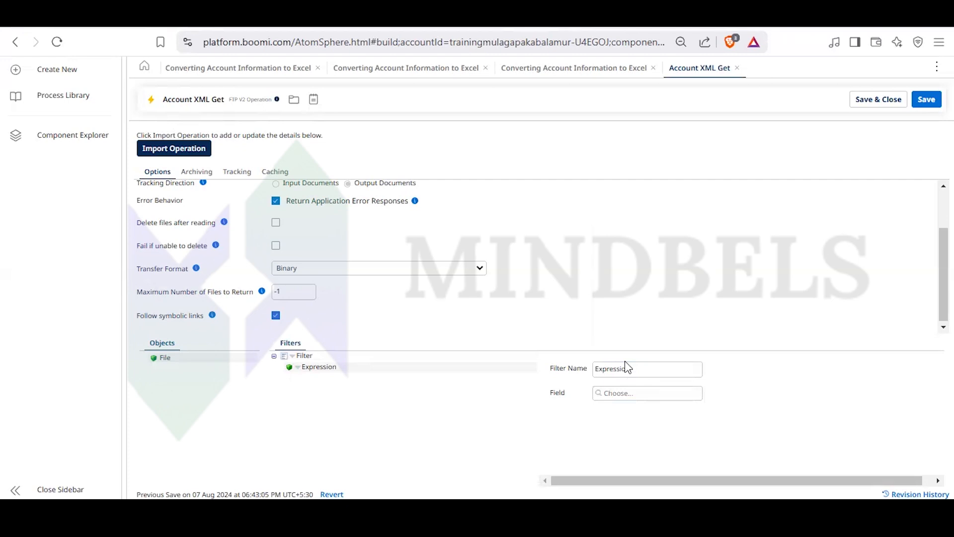
click(615, 395)
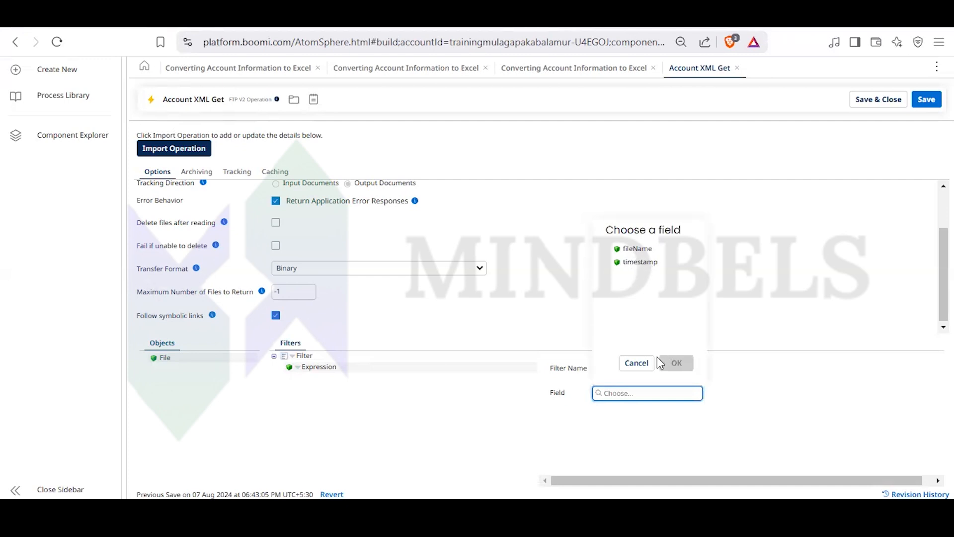
click(636, 365)
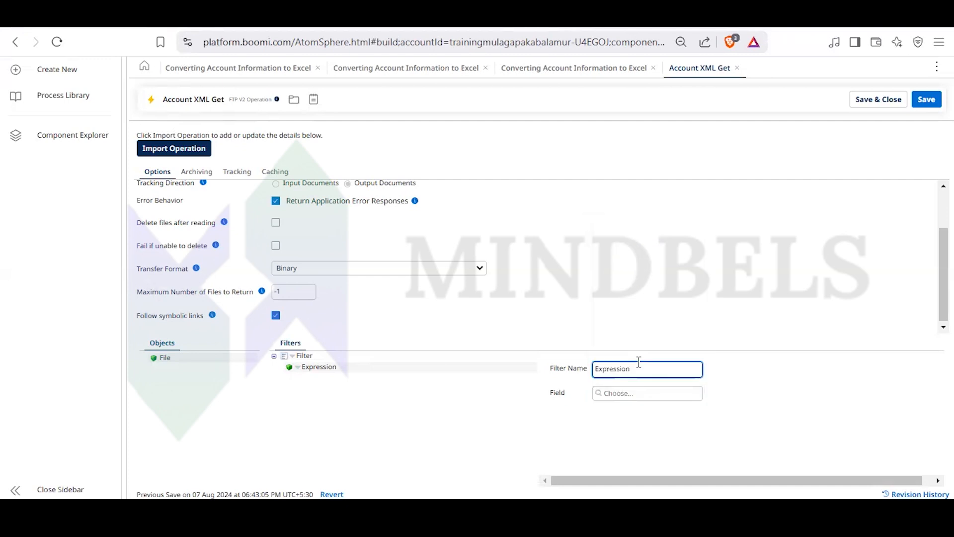
click(335, 192)
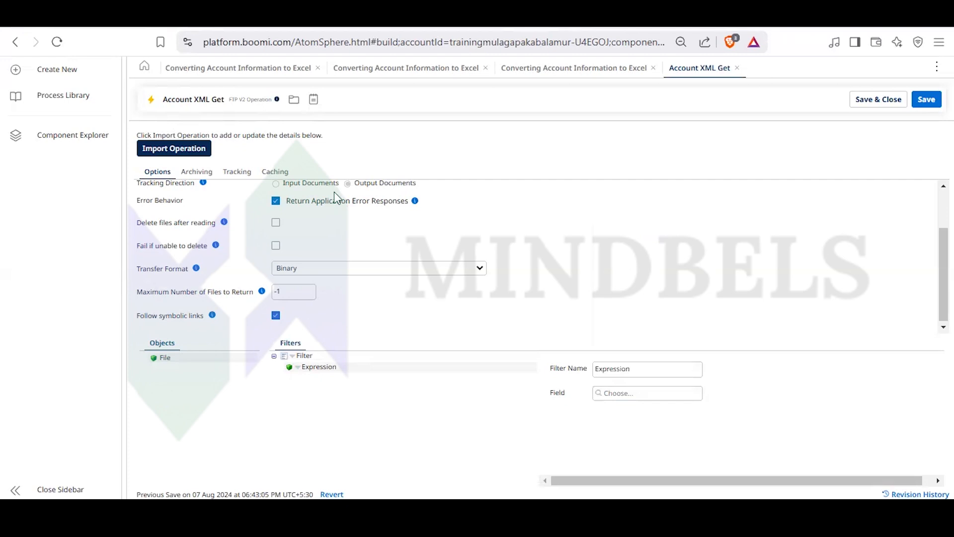
click(737, 68)
- Recheck the start step's connection and operation fields, then close its settings without changes
click(558, 312)
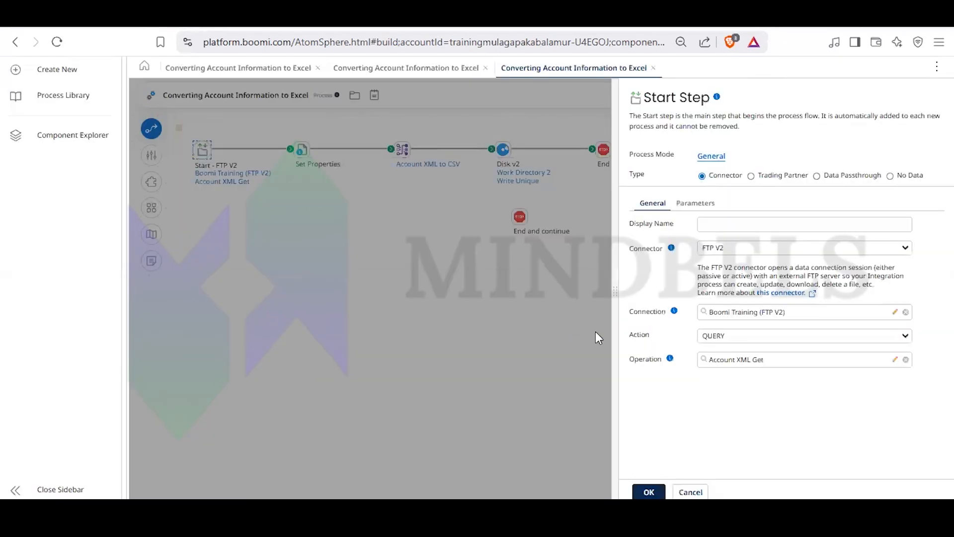
click(768, 315)
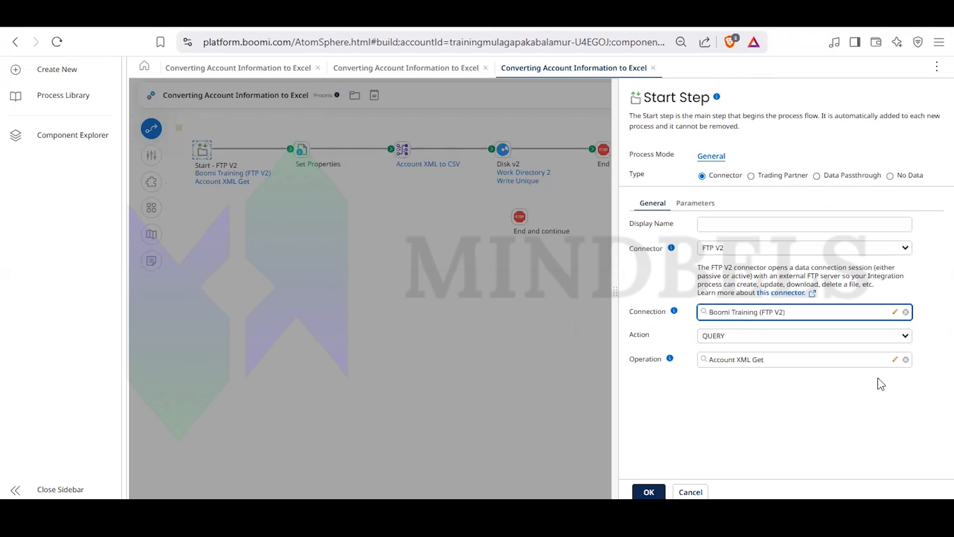
click(861, 361)
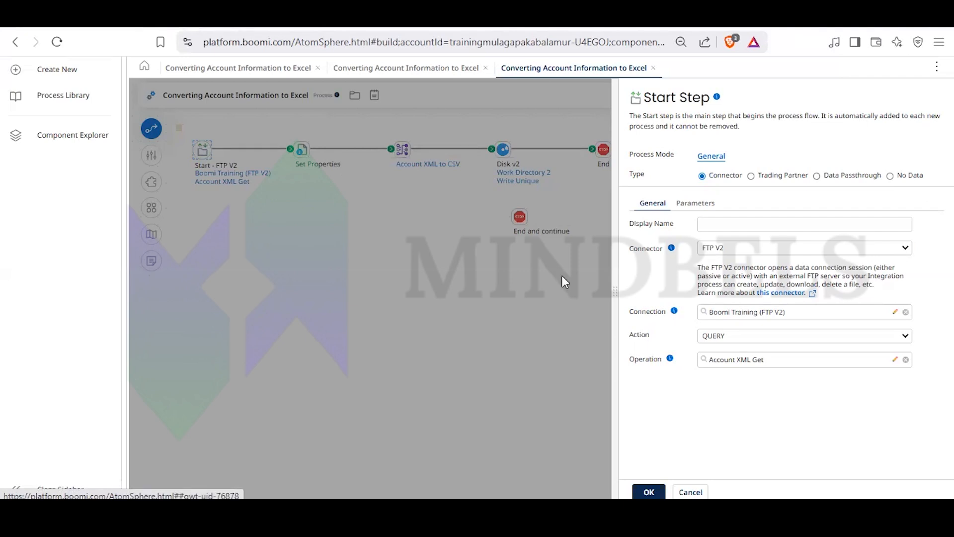
click(465, 313)
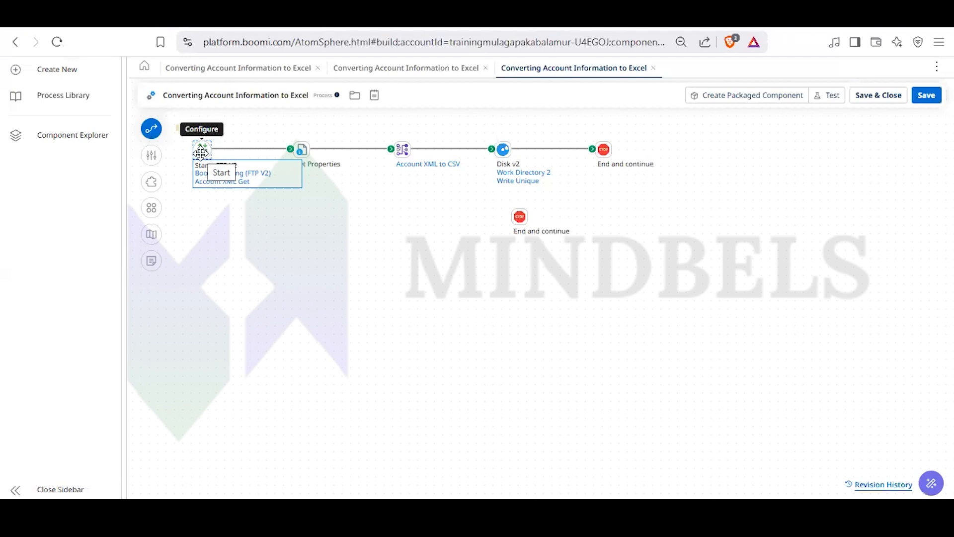
- Show the available connector steps and look through the recently used and featured connectors
mouse_move(503, 152)
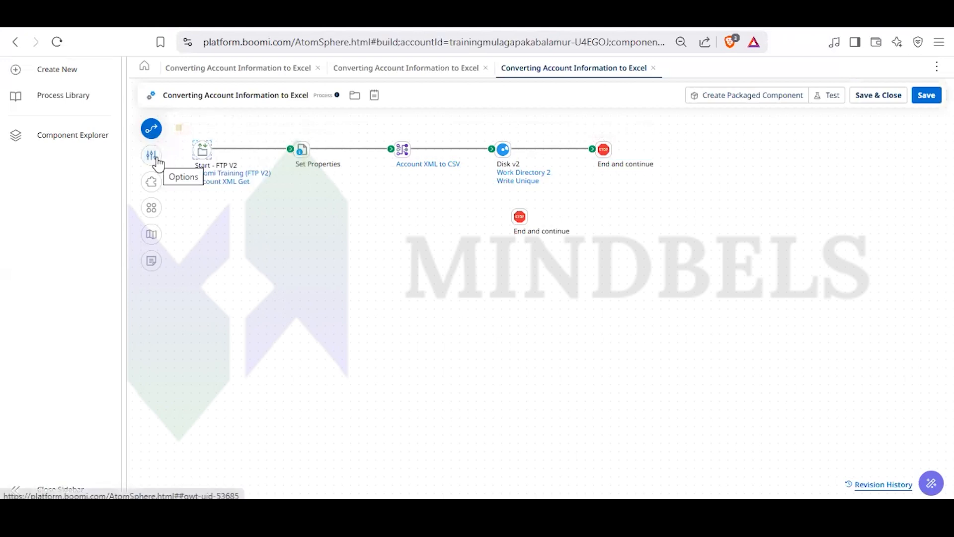
click(153, 131)
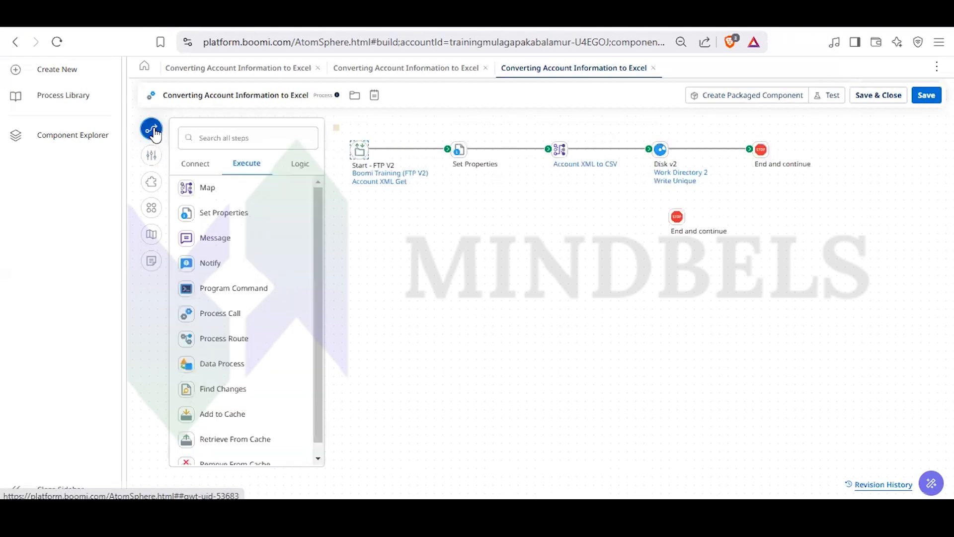
click(194, 165)
scroll(218, 278, down, 1)
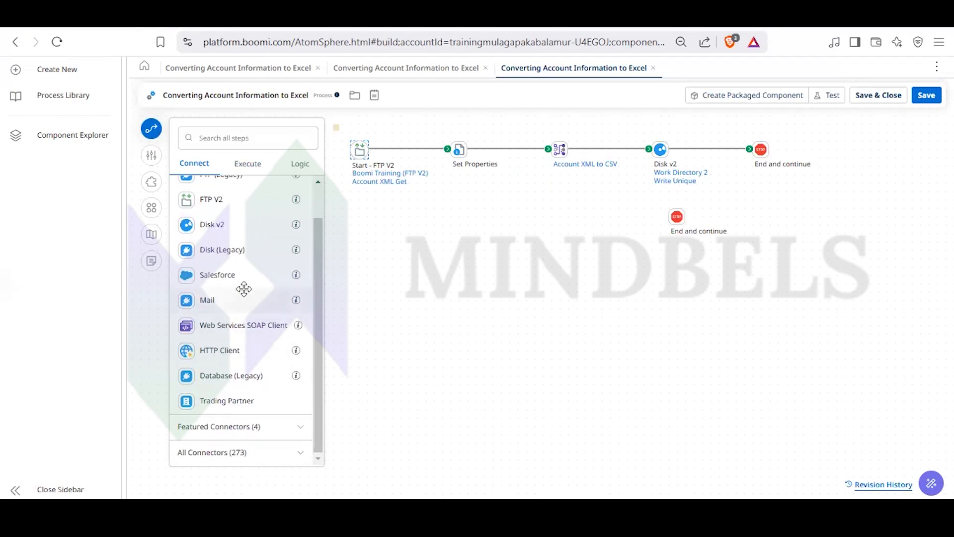
click(291, 428)
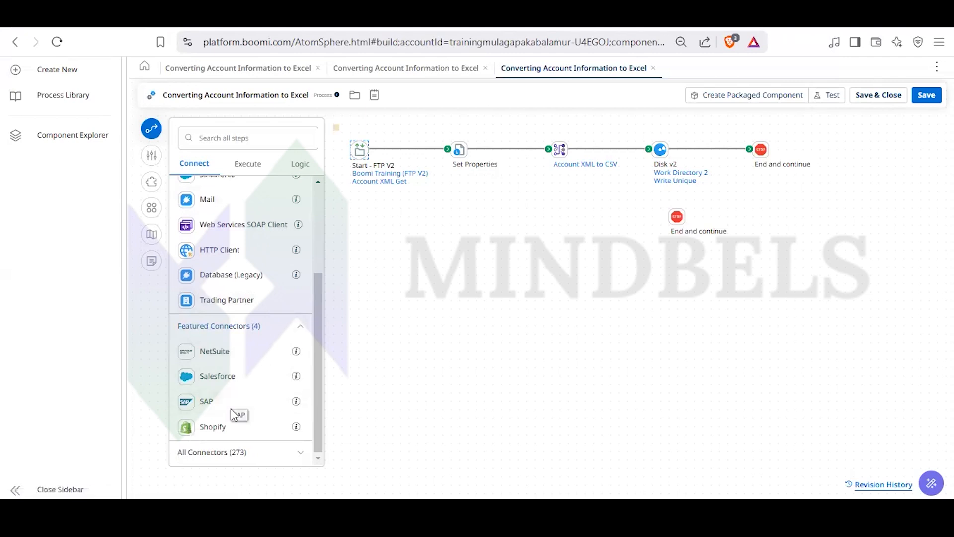
click(303, 329)
- Expand the full connector list, browse through its entries, and hide the step palette
click(296, 452)
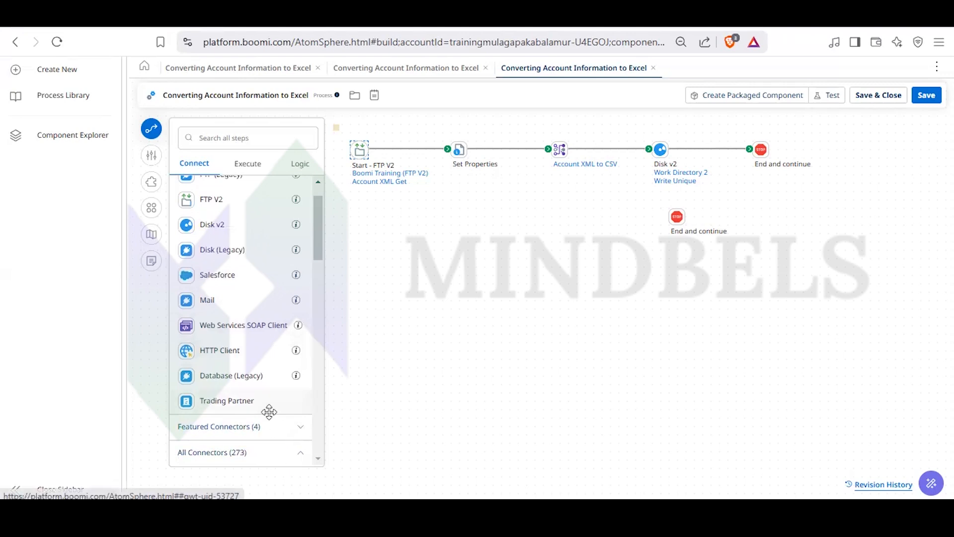
scroll(261, 392, down, 5)
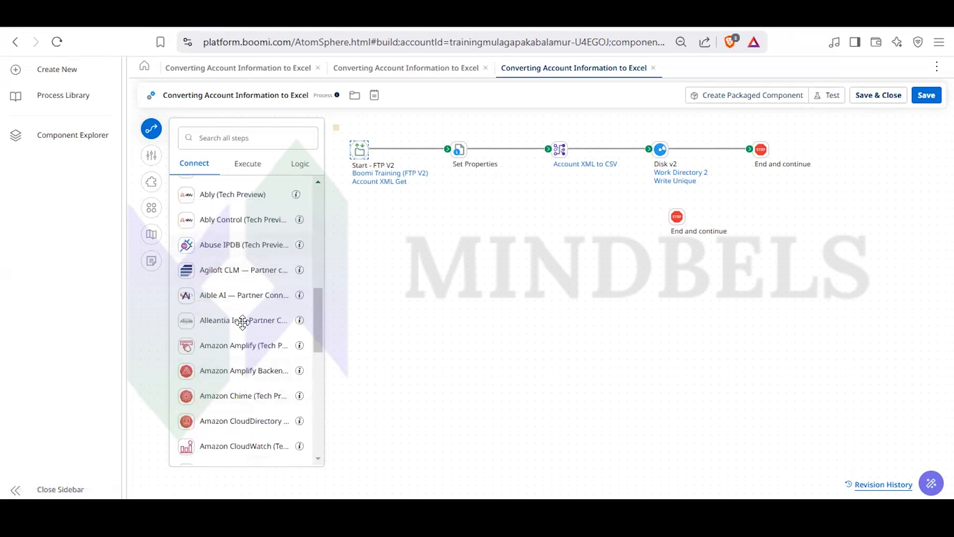
scroll(241, 319, down, 10)
scroll(259, 438, up, 15)
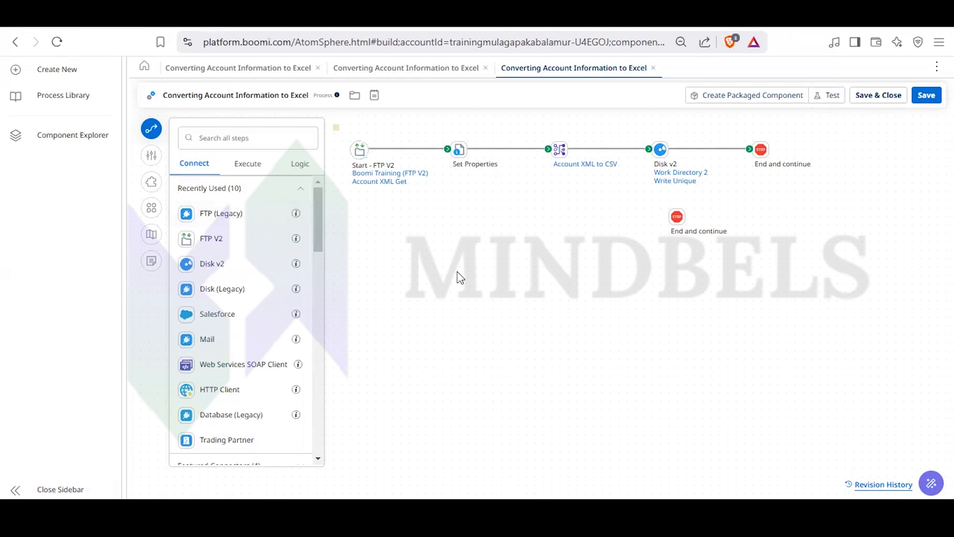
click(154, 133)
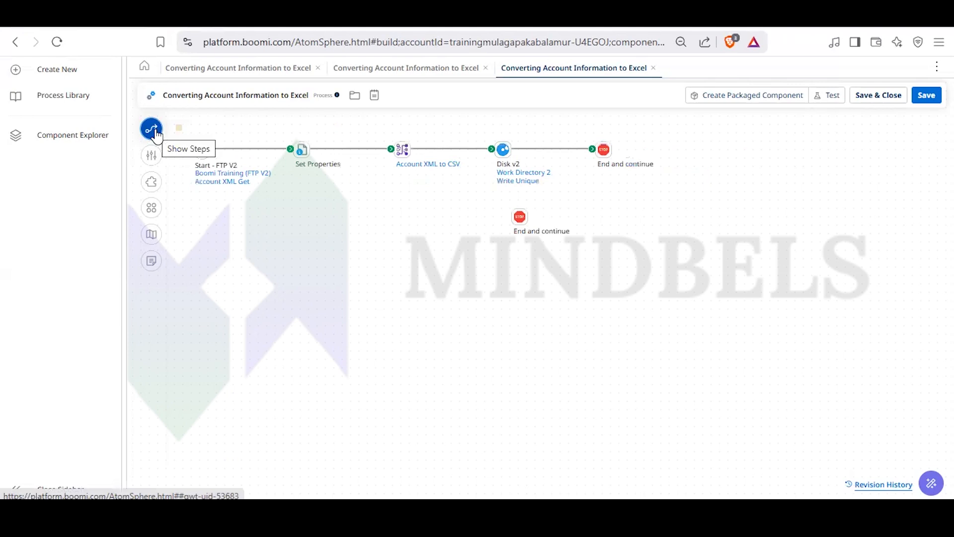
click(155, 132)
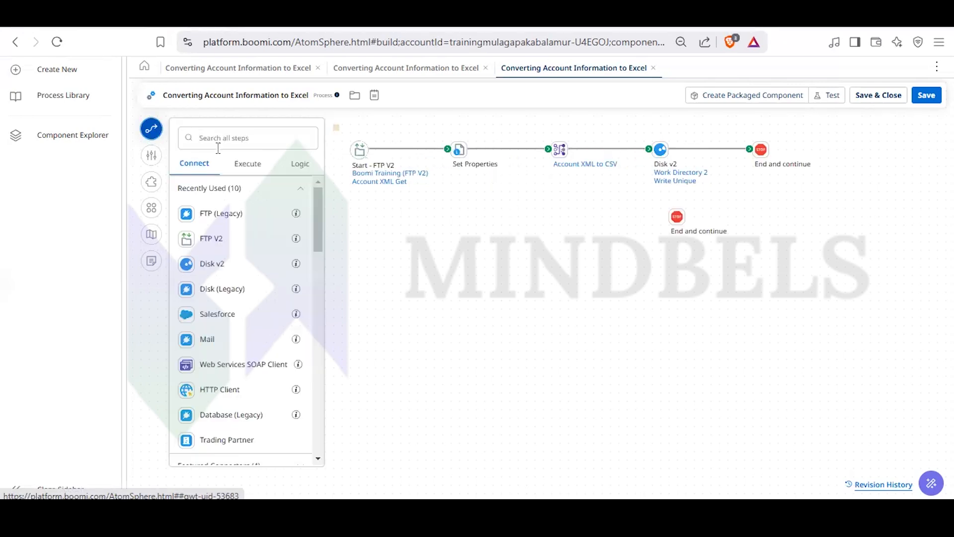
scroll(279, 269, down, 10)
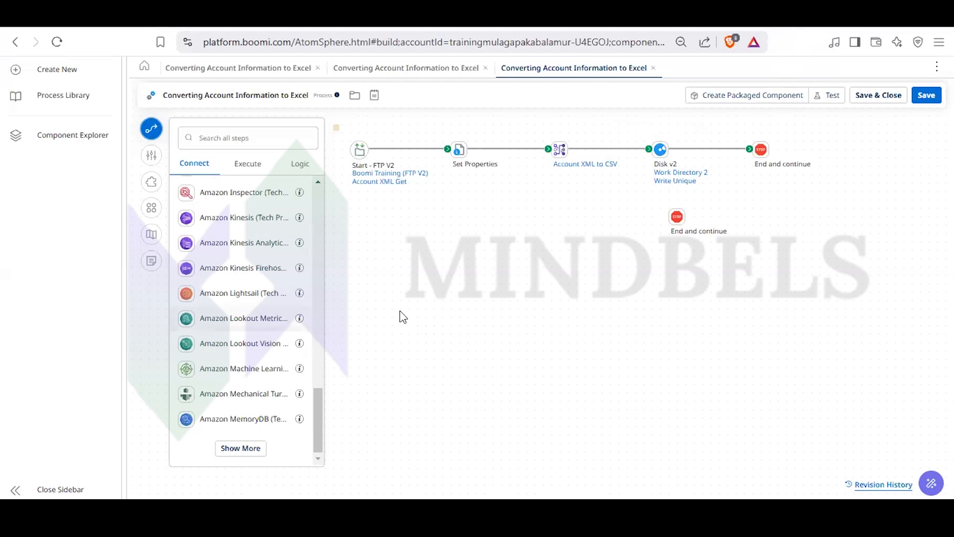
scroll(244, 343, up, 10)
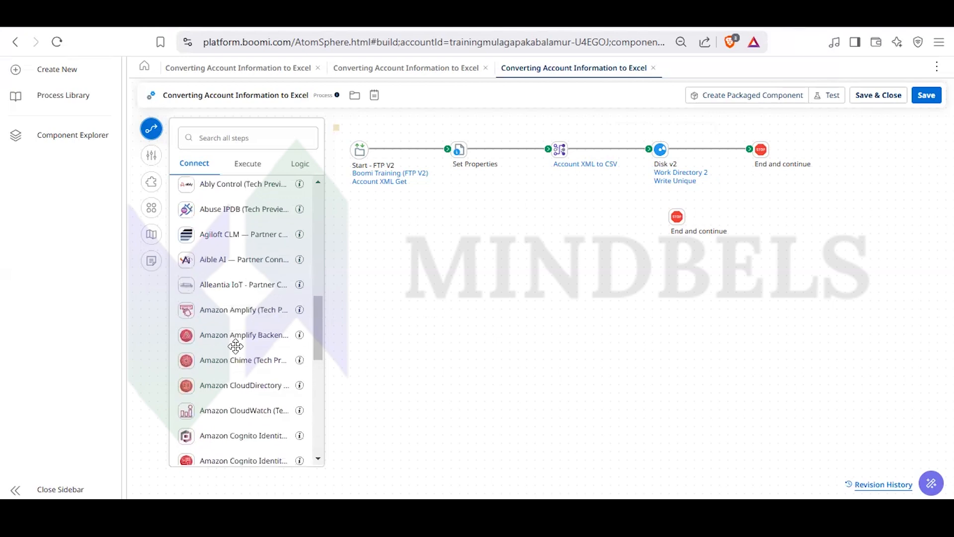
scroll(236, 347, down, 3)
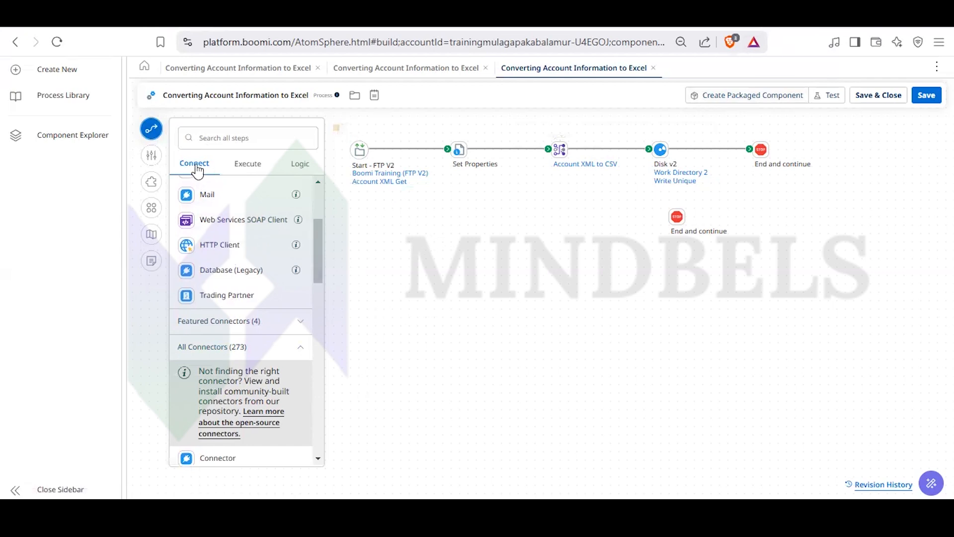
click(150, 129)
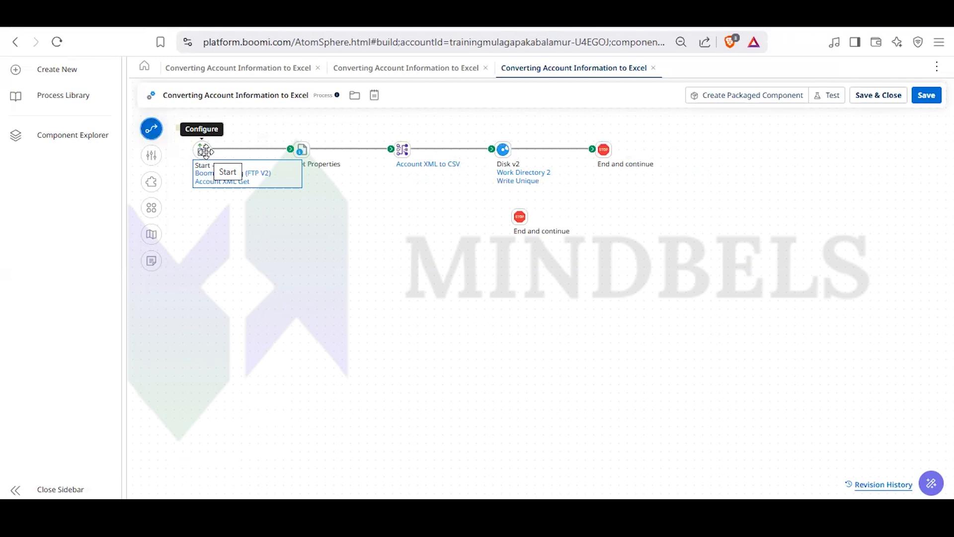
- Reopen the FTP V2 start step and check which actions the connector offers, keeping QUERY selected
click(205, 151)
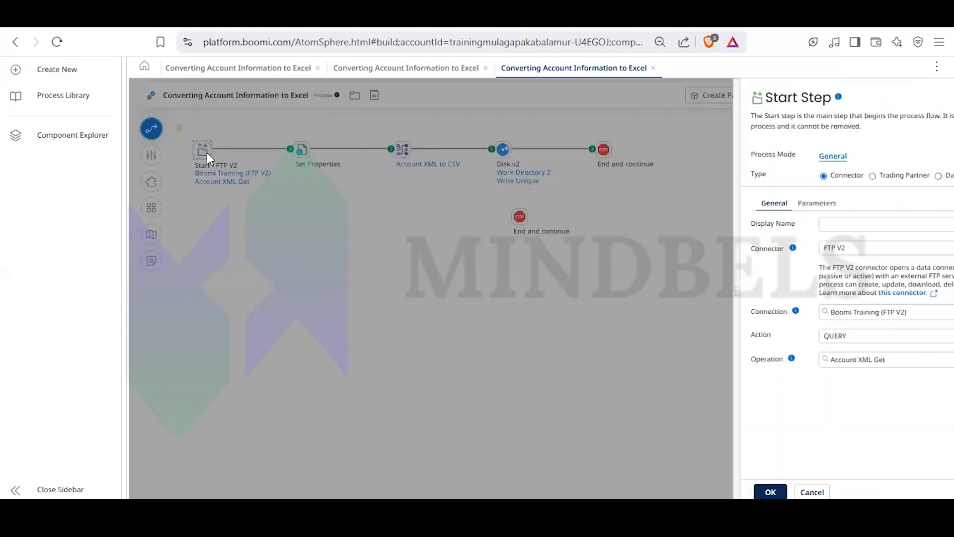
click(834, 338)
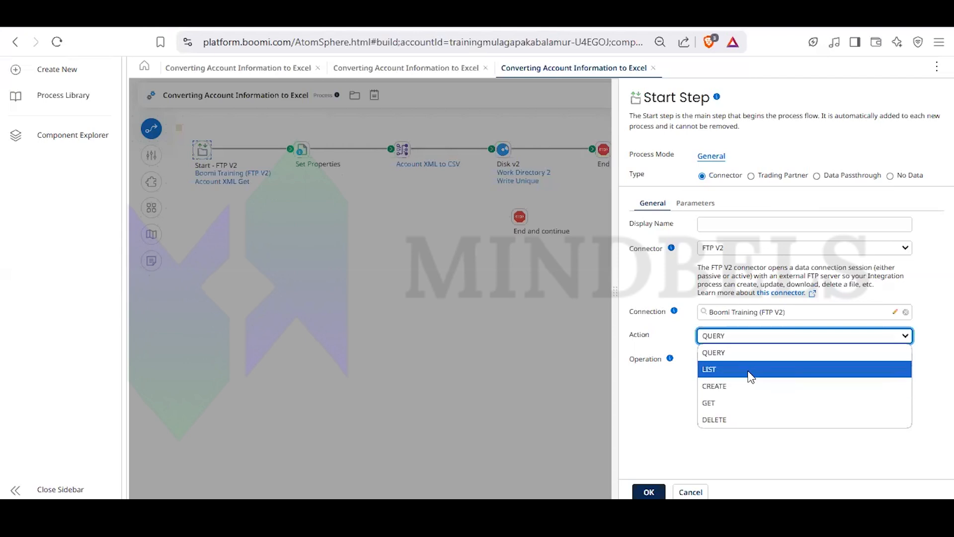
click(740, 333)
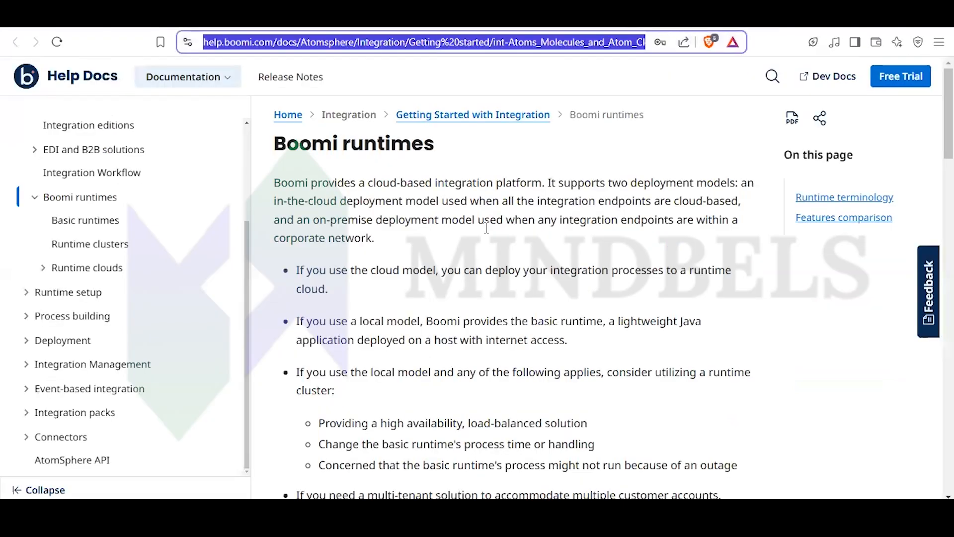
- Search the Boomi Help Docs for "FTP Connector" and open the FTP V2 connector documentation
click(549, 75)
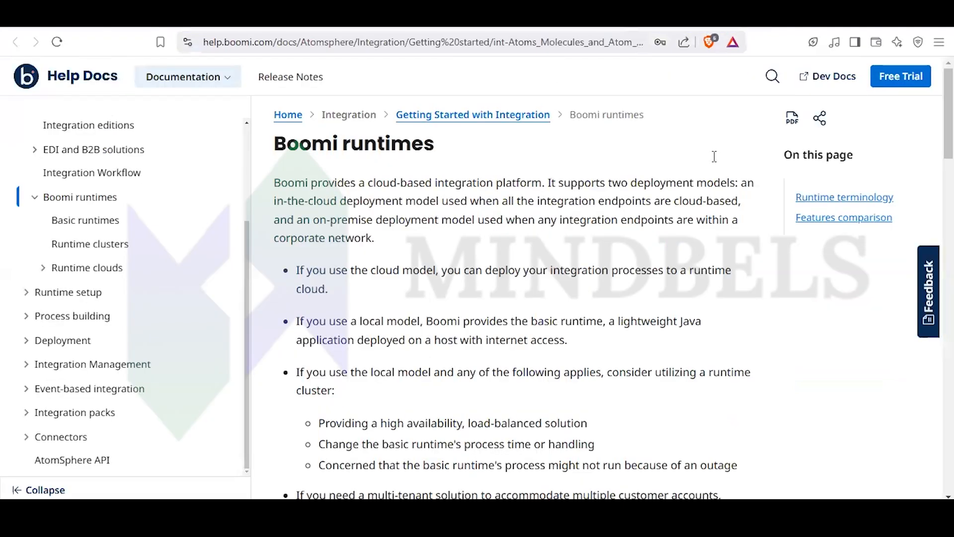
click(773, 80)
text(FTp)
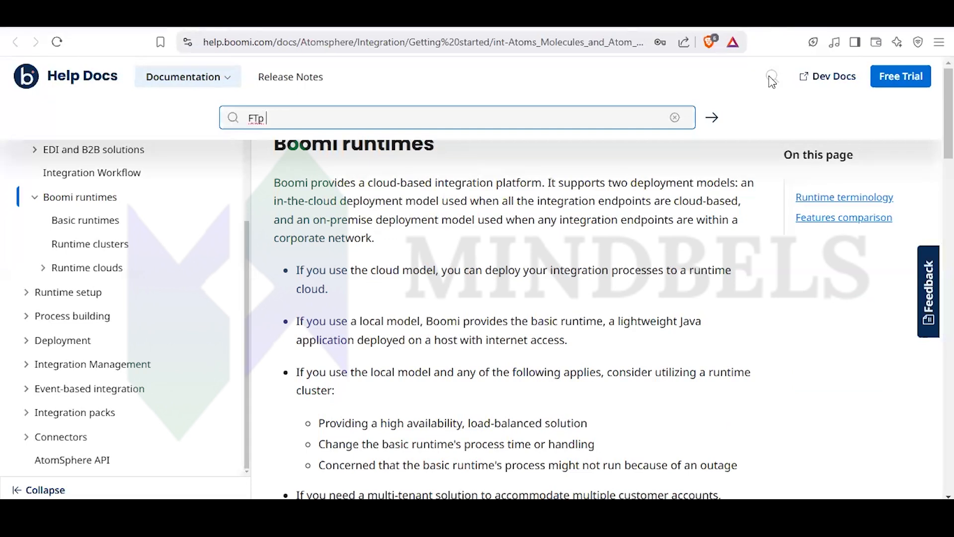
key(BackSpace)
text(P Connector)
key(Return)
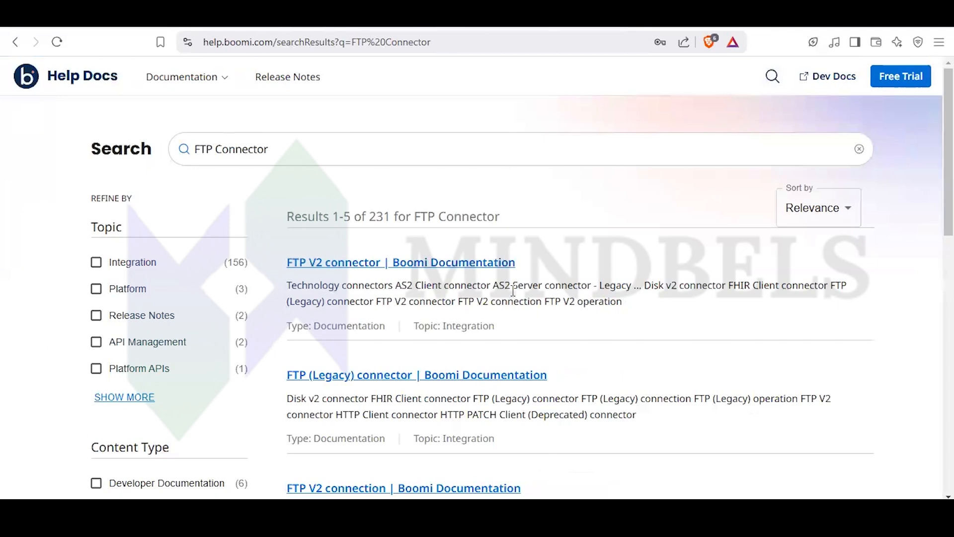
click(365, 262)
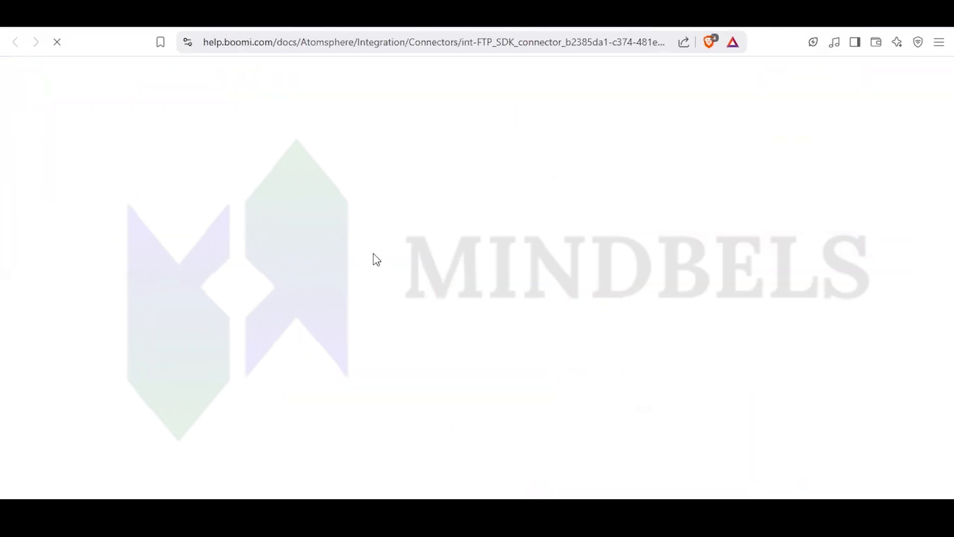
- Read the FTP V2 connector's prerequisites, highlighting the permission, host and port requirements, and look through its tracked properties
scroll(371, 214, down, 5)
scroll(370, 215, down, 15)
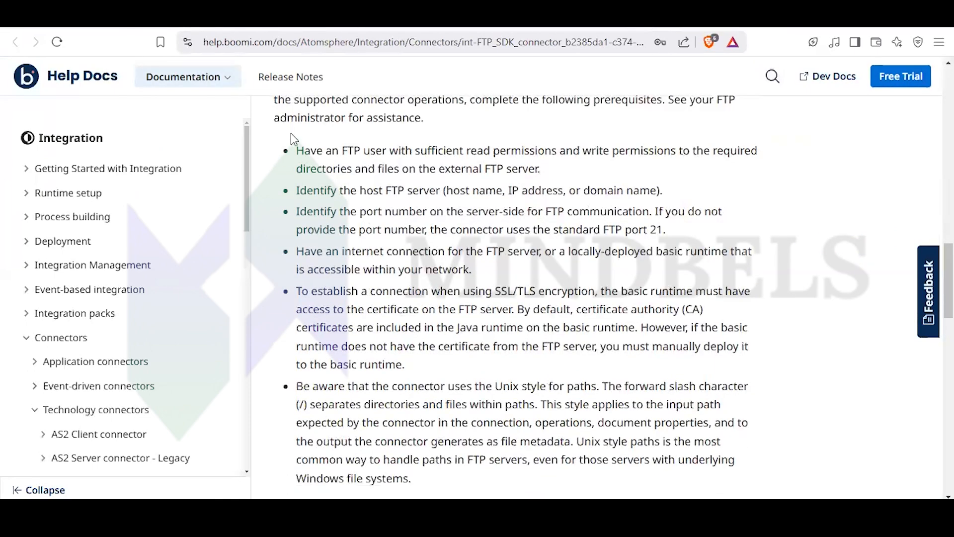
drag(304, 151, 684, 232)
scroll(686, 235, down, 2)
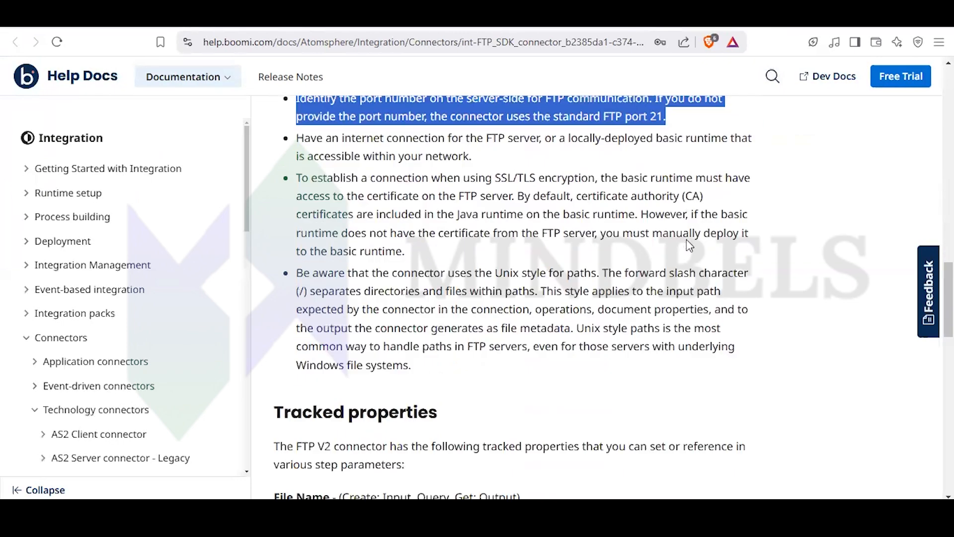
scroll(689, 245, down, 5)
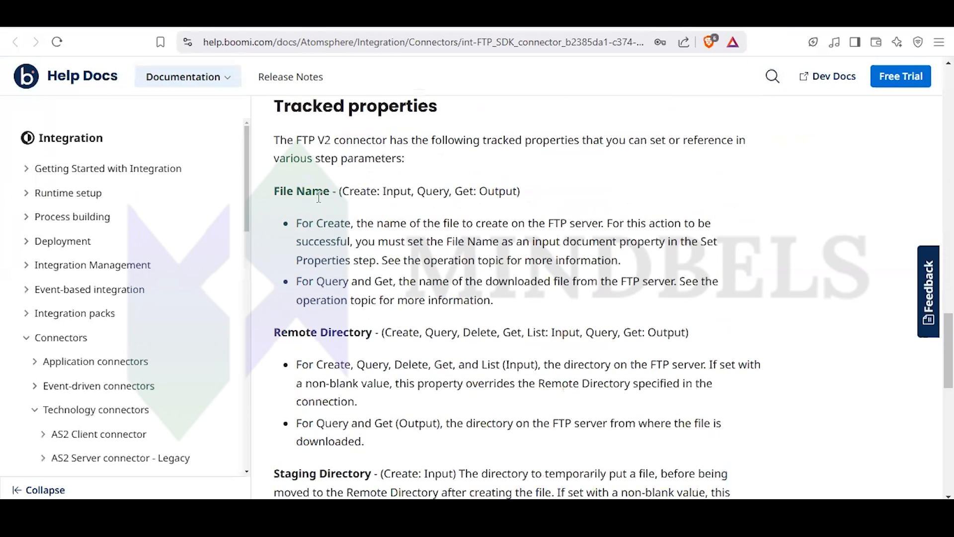
scroll(333, 210, down, 10)
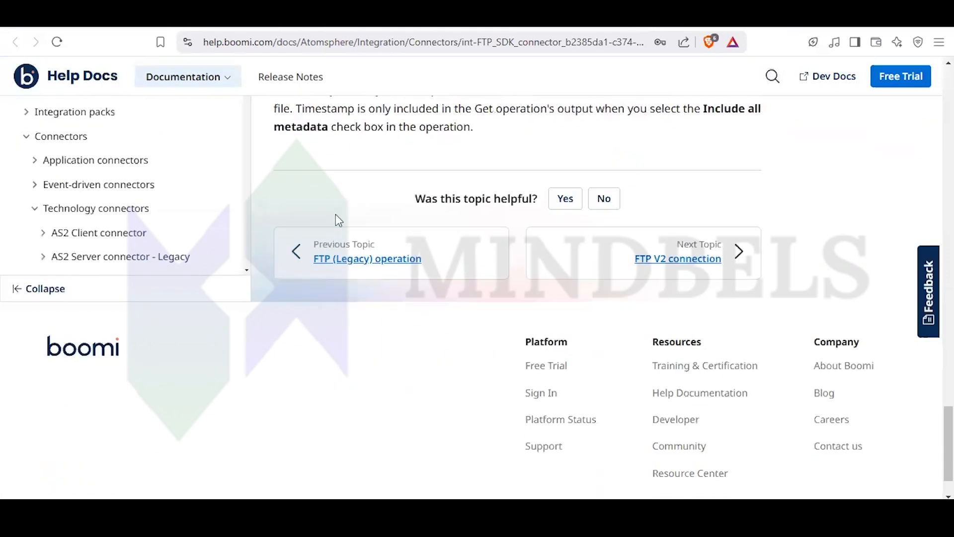
- Look back over the FTP V2 connector page's tracked properties, capabilities, connector value and introduction
scroll(336, 214, up, 4)
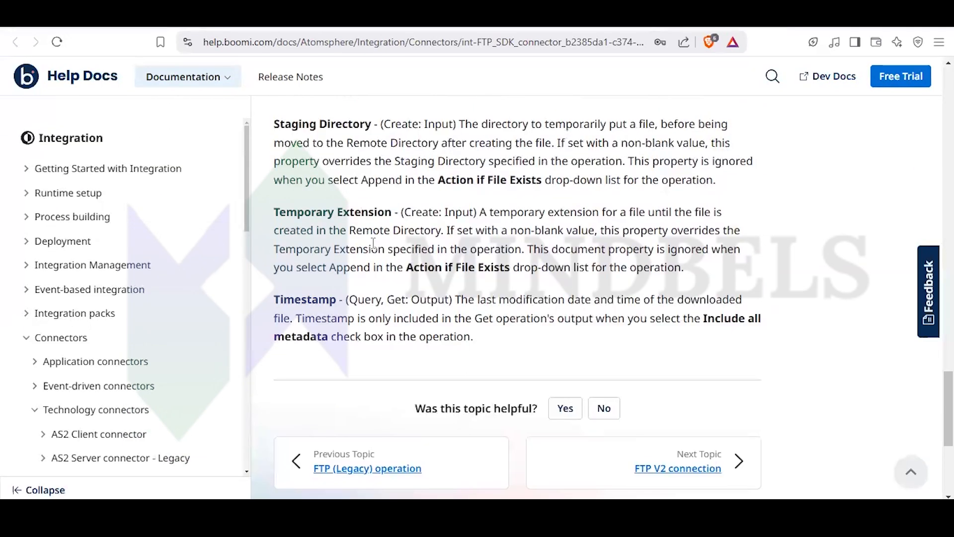
scroll(373, 243, up, 3)
scroll(376, 248, up, 12)
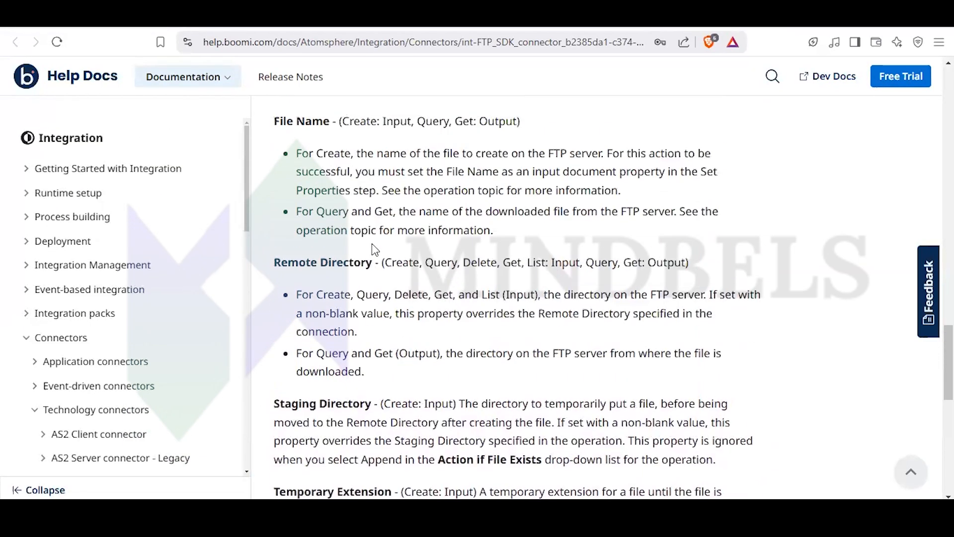
scroll(374, 245, up, 15)
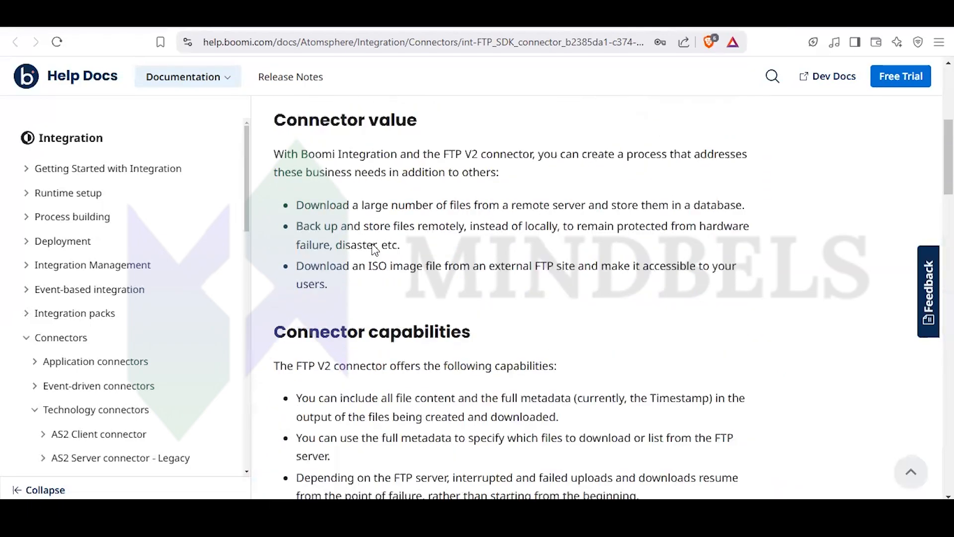
scroll(374, 248, up, 4)
scroll(375, 249, down, 14)
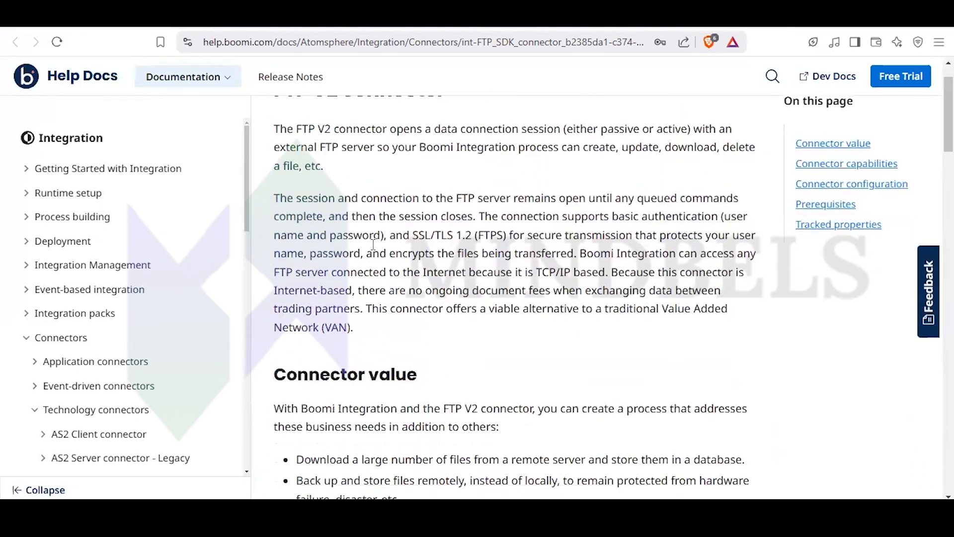
scroll(376, 248, down, 20)
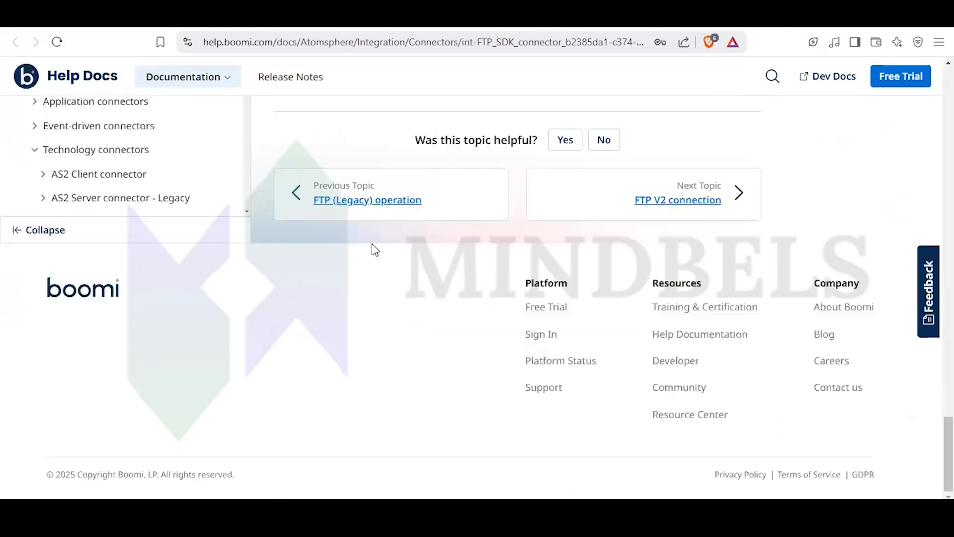
- Open the FTP V2 connection topic and read its host, port, connection mode, timeout and remote directory field descriptions
scroll(371, 249, up, 2)
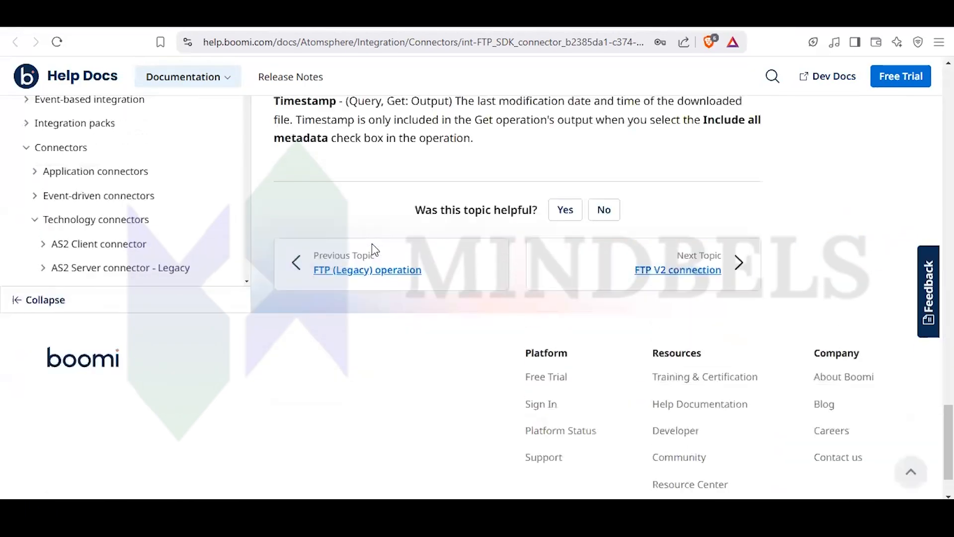
click(672, 281)
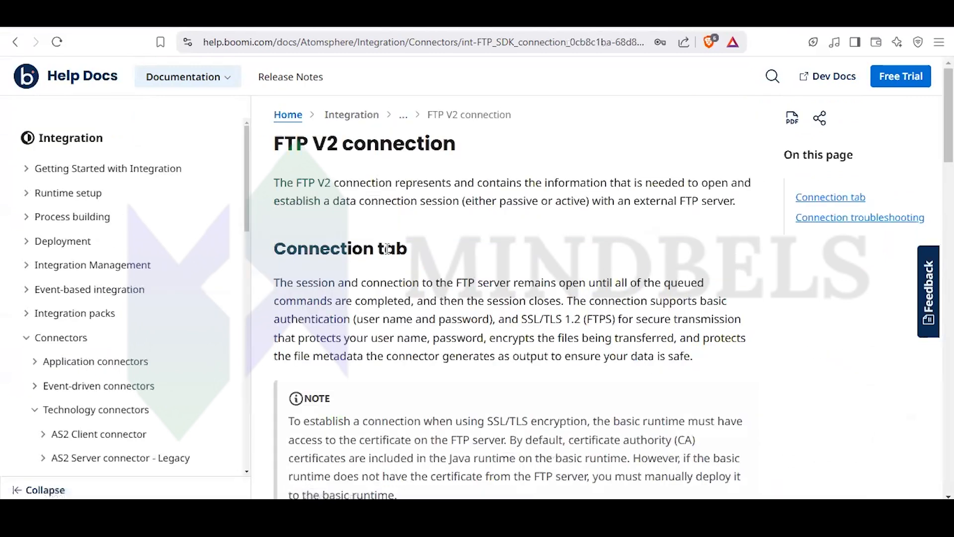
scroll(384, 248, down, 6)
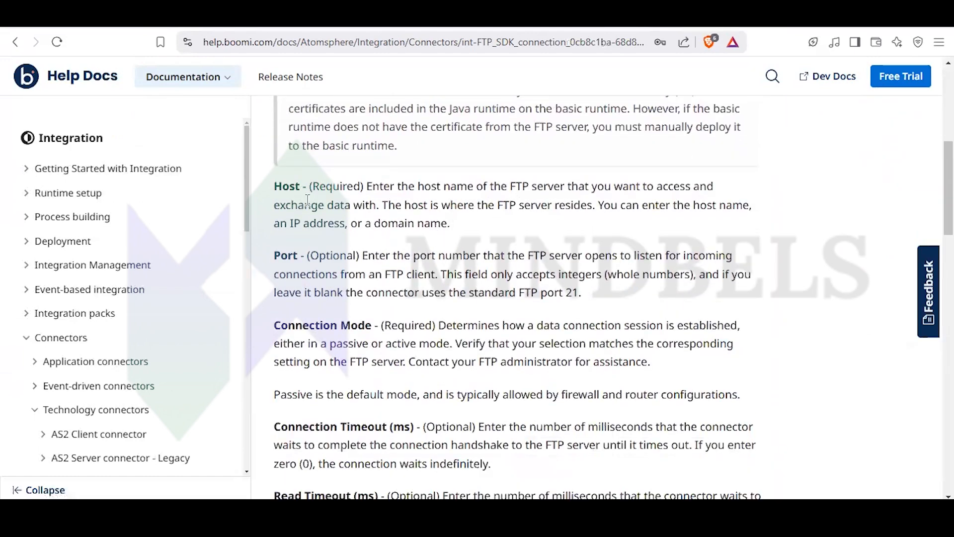
scroll(308, 204, down, 6)
scroll(312, 214, down, 1)
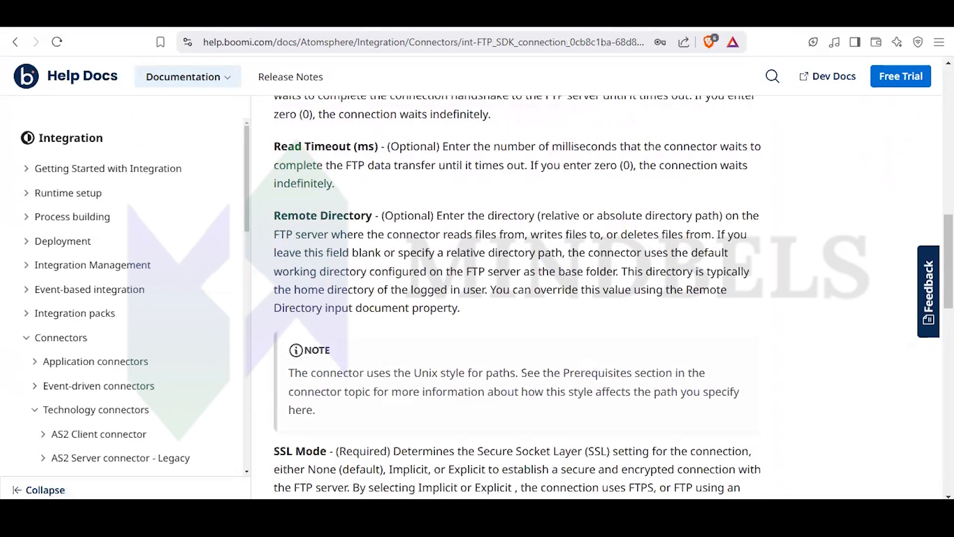
- Switch back to the Boomi process and open the start step's Boomi Training (FTP V2) connection
click(609, 17)
click(586, 17)
click(568, 17)
click(546, 17)
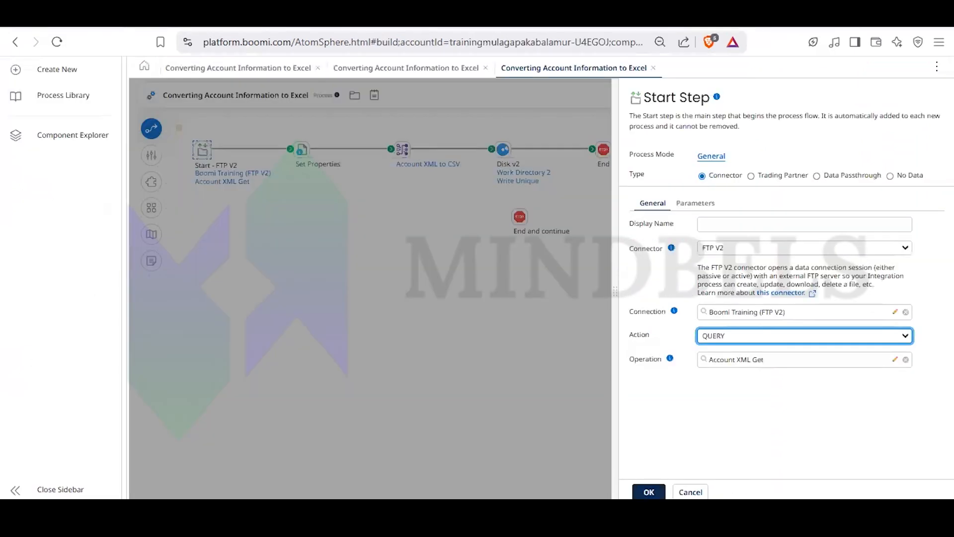
click(896, 313)
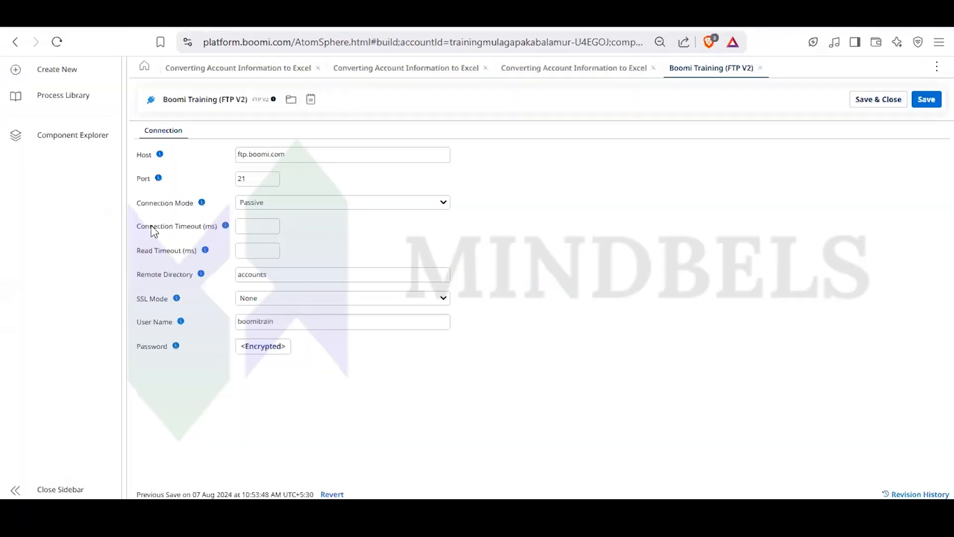
- Review the connection's host, port, read timeout and SSL mode fields, then close the connection without changes
click(303, 154)
drag(304, 154, 212, 146)
drag(257, 179, 221, 178)
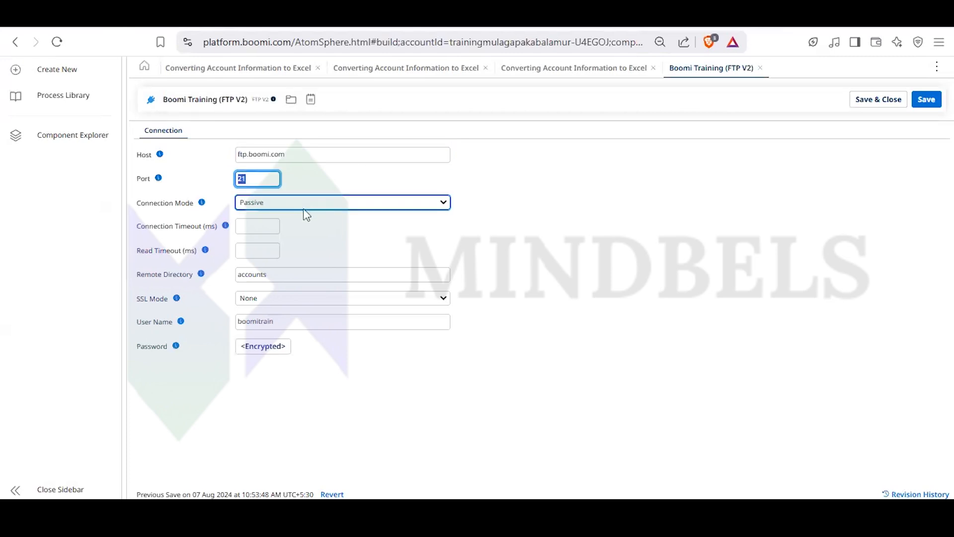
click(263, 252)
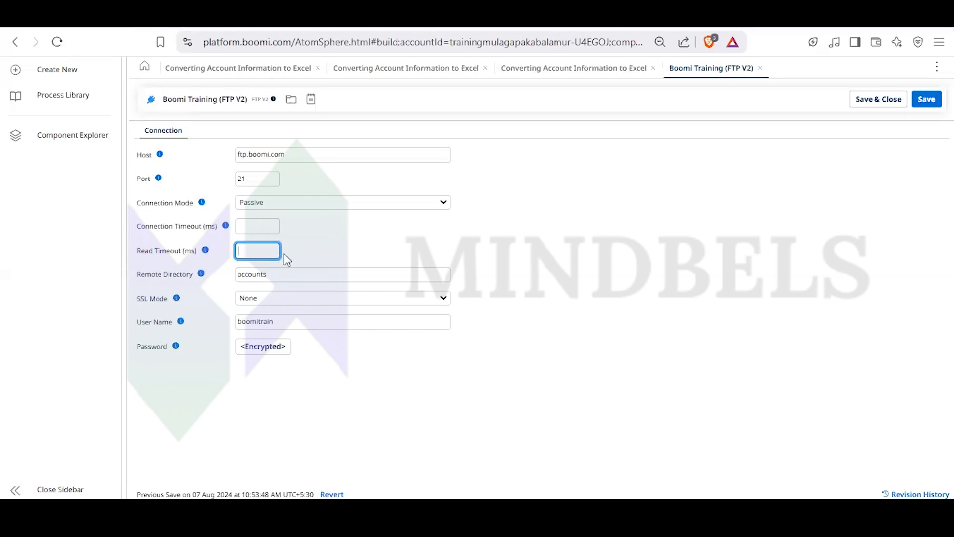
click(293, 301)
click(294, 301)
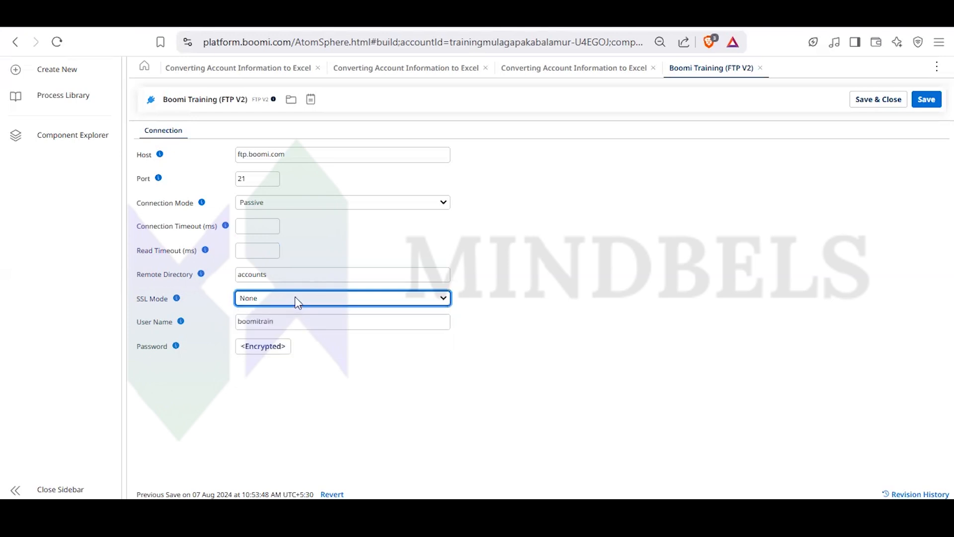
click(760, 68)
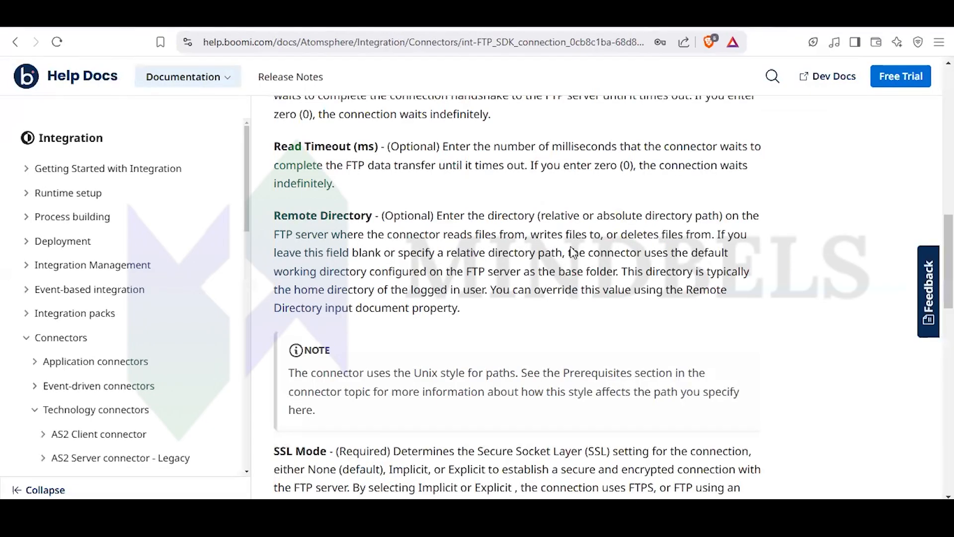
- Return to the FTP V2 connection documentation and read its user name, password and connection troubleshooting sections
scroll(506, 303, down, 10)
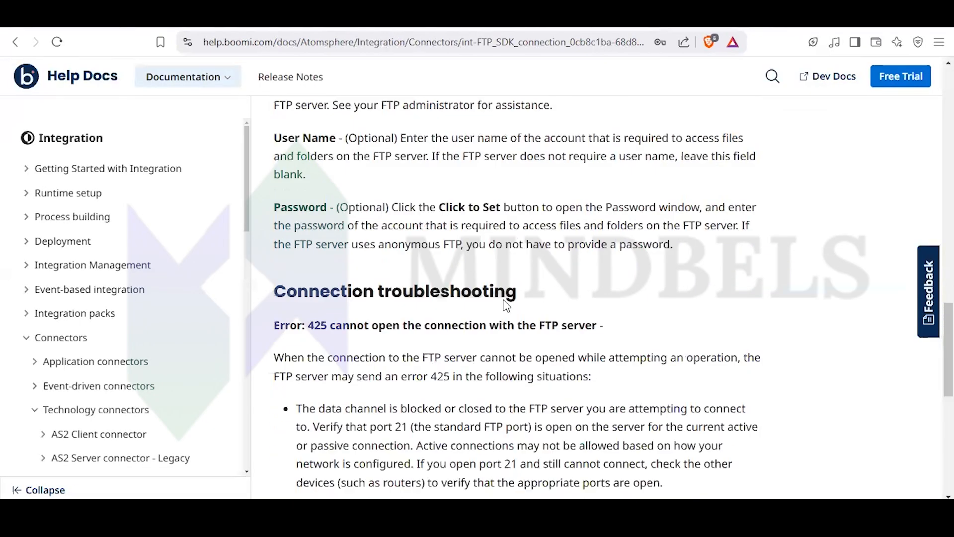
scroll(506, 303, up, 3)
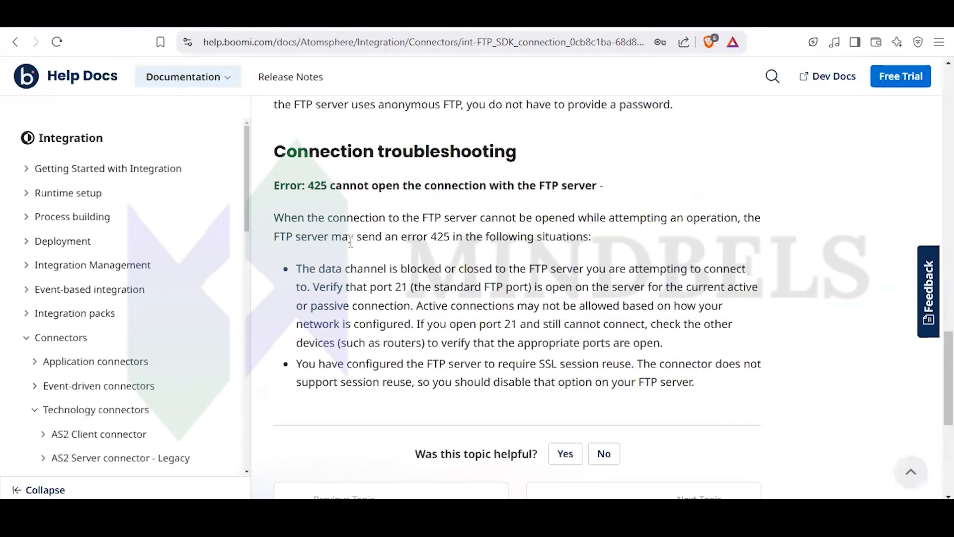
scroll(362, 282, up, 3)
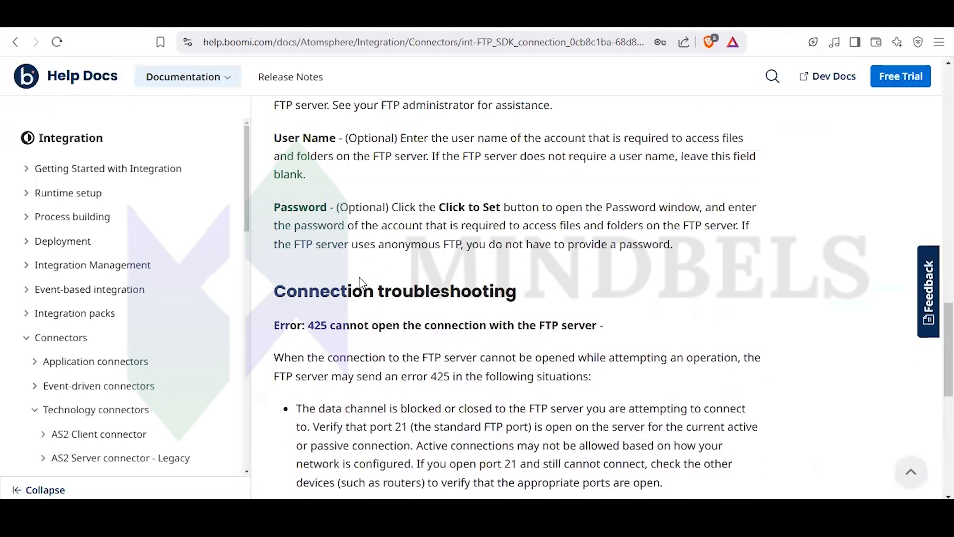
- Open the FTP V2 operation topic and study the supported actions, highlighting the List, Get and Query descriptions
scroll(368, 283, down, 8)
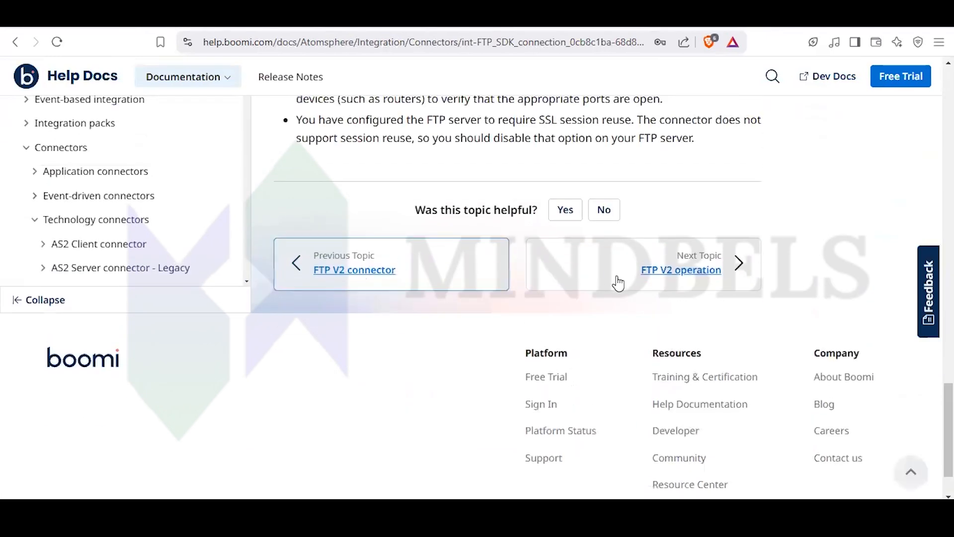
click(684, 275)
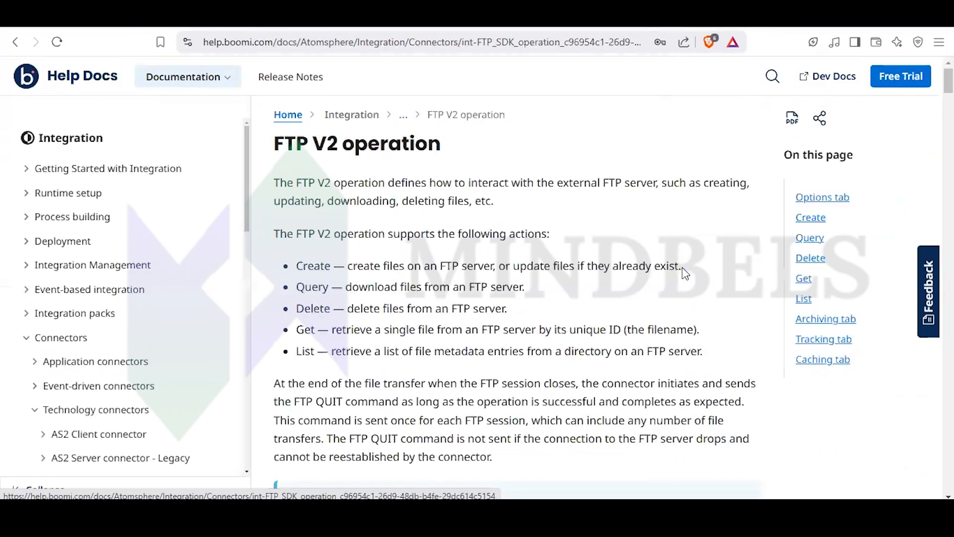
scroll(405, 269, down, 2)
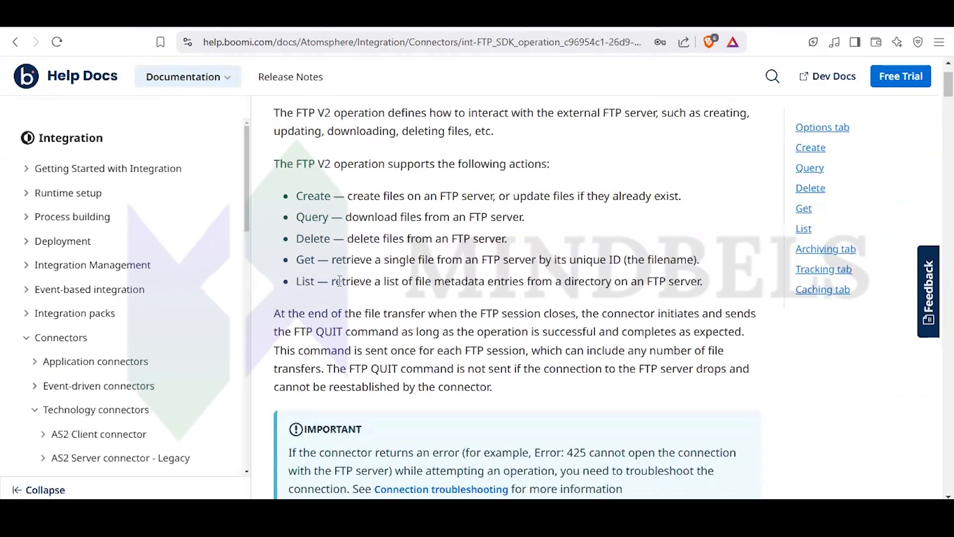
drag(330, 284, 584, 286)
drag(635, 307, 715, 289)
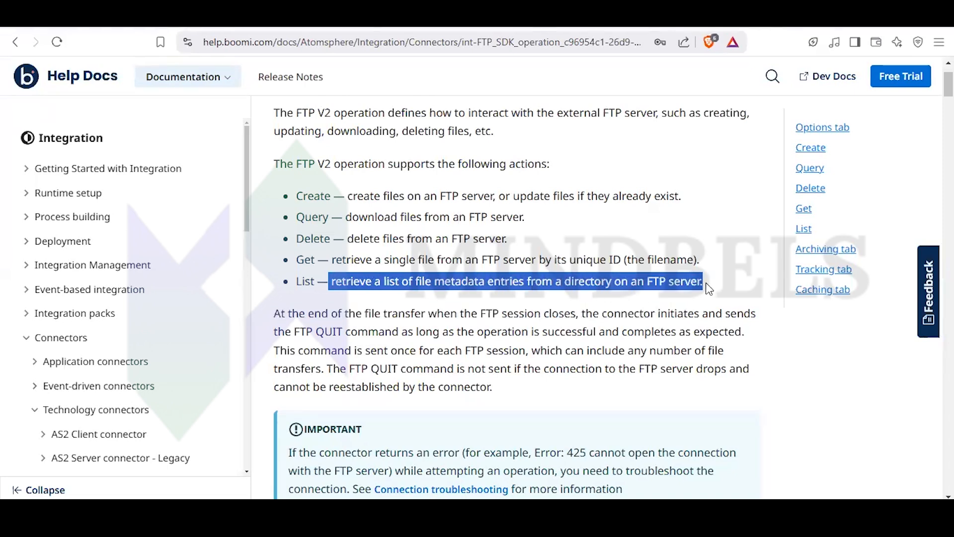
drag(330, 259, 623, 262)
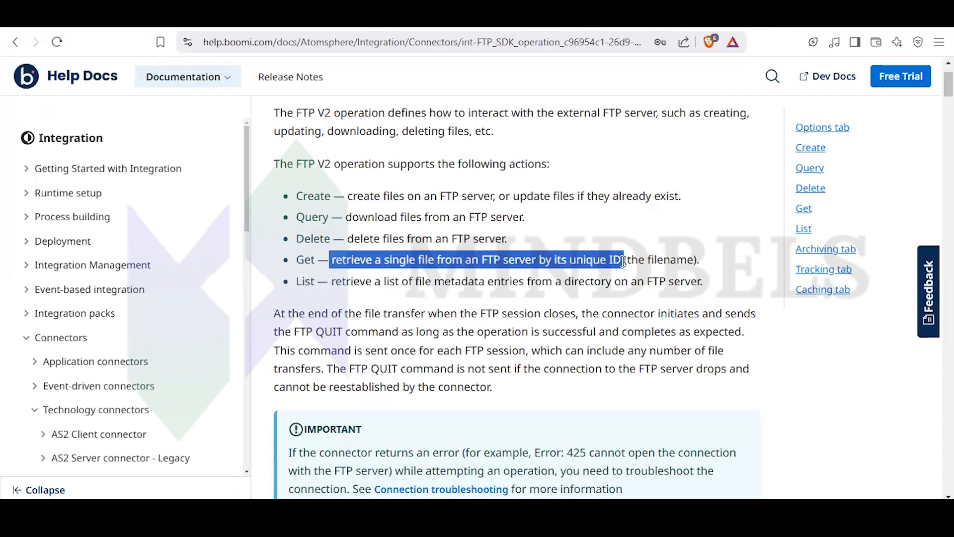
click(374, 219)
drag(346, 217, 525, 217)
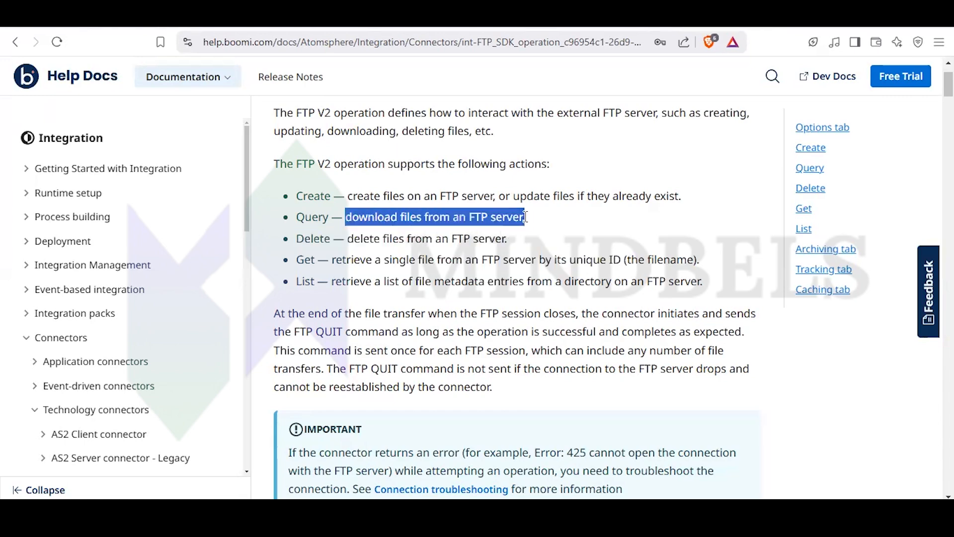
- Look through the FTP V2 operation page's Options tab settings and its Create and Delete action details
scroll(497, 293, down, 4)
scroll(495, 298, down, 15)
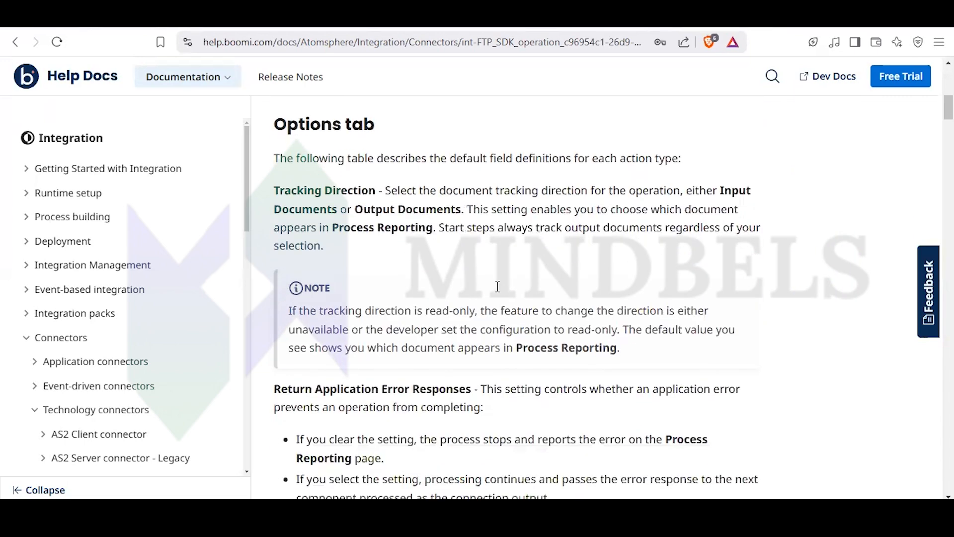
scroll(494, 287, down, 20)
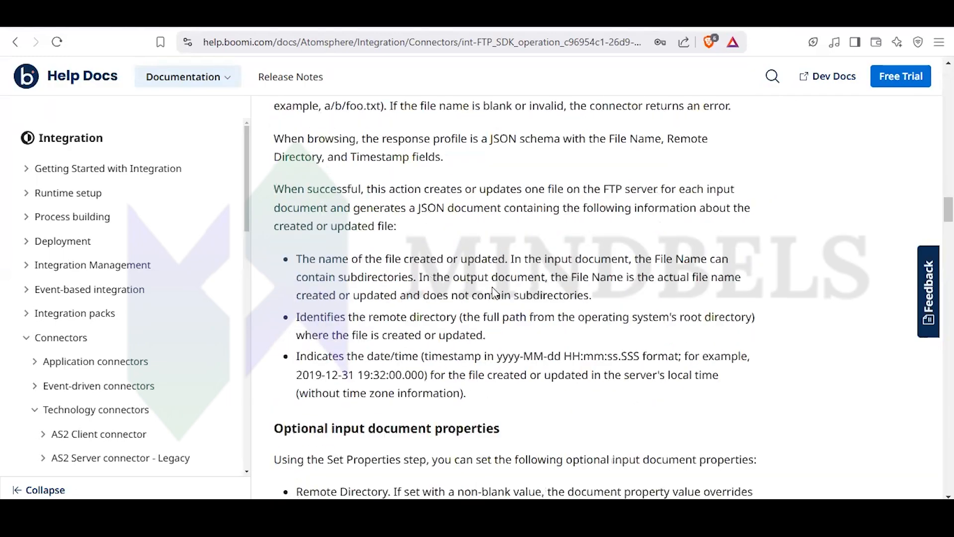
scroll(492, 287, down, 20)
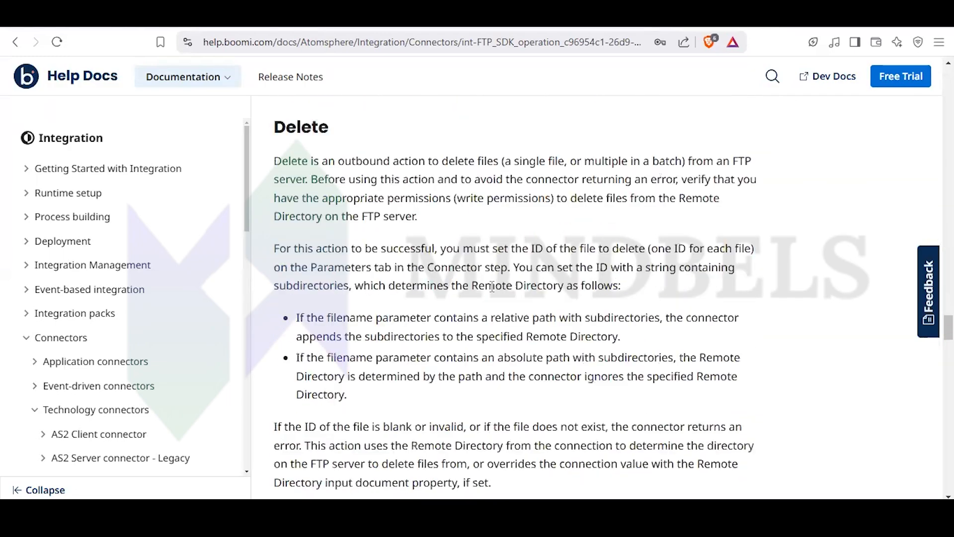
- Skim the remaining sections of the FTP V2 operation page, including List permissions, file download retries and Query, then return to its overview
scroll(490, 287, down, 10)
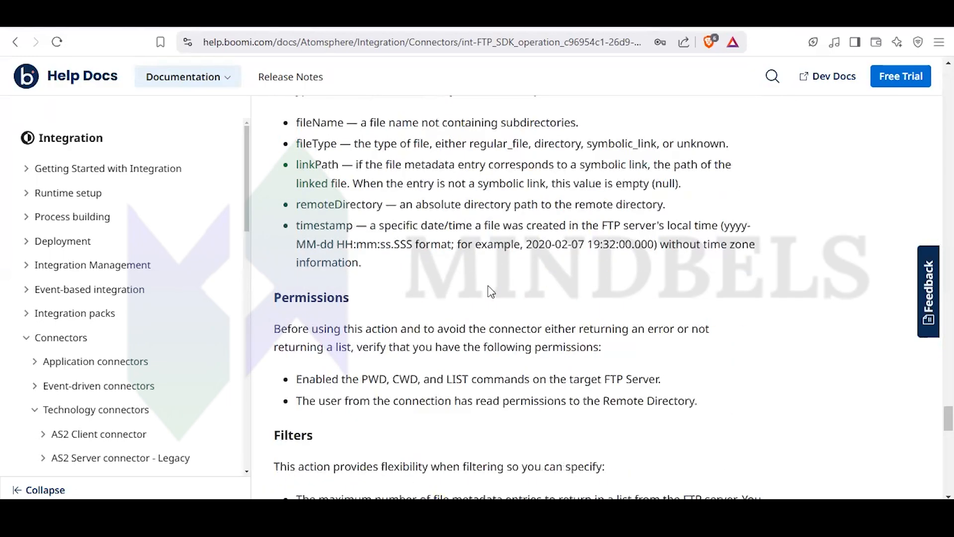
scroll(364, 271, down, 5)
scroll(364, 272, down, 10)
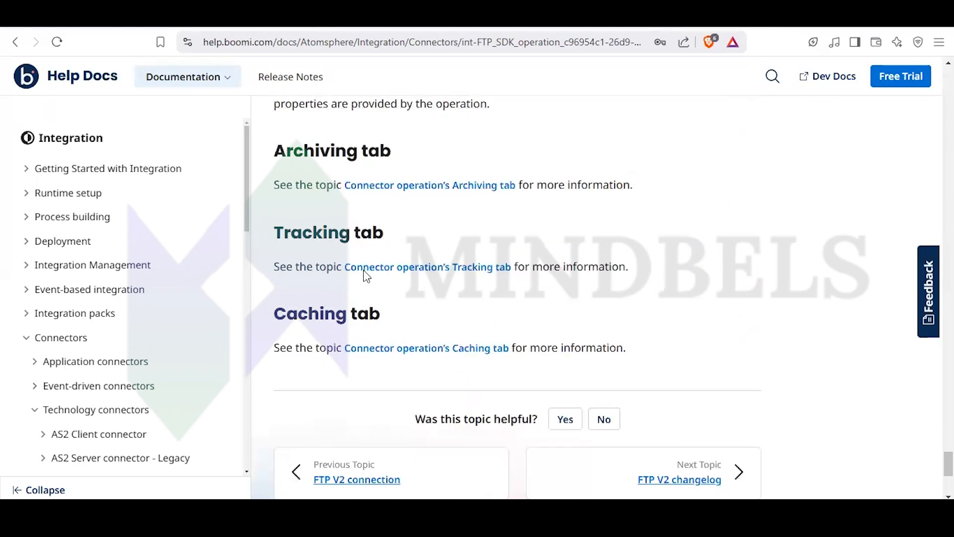
scroll(364, 271, up, 15)
scroll(363, 269, up, 20)
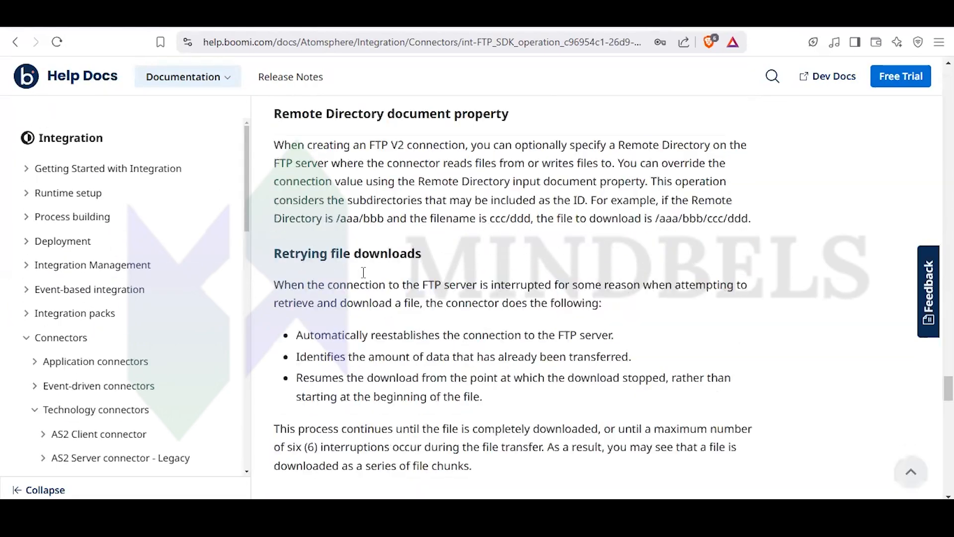
scroll(364, 277, up, 20)
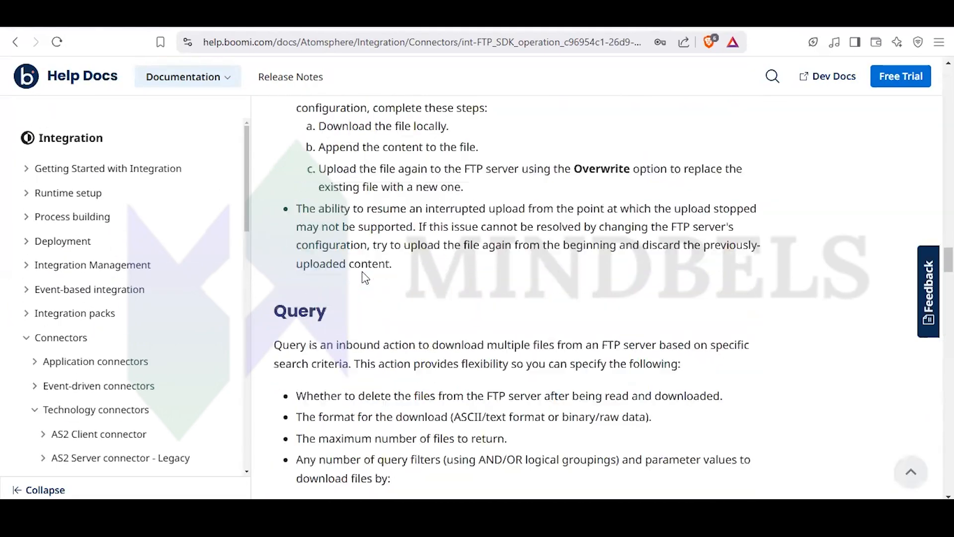
scroll(363, 273, up, 20)
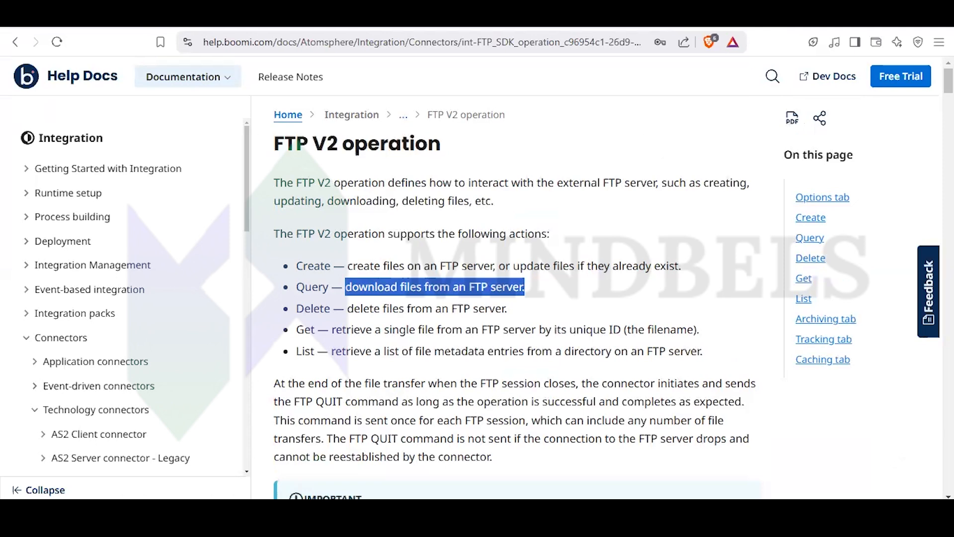
- Return to the Converting Account Information to Excel process and open the Boomi Training (FTP V2) connection from its start step
key(ctrl+shift+Tab)
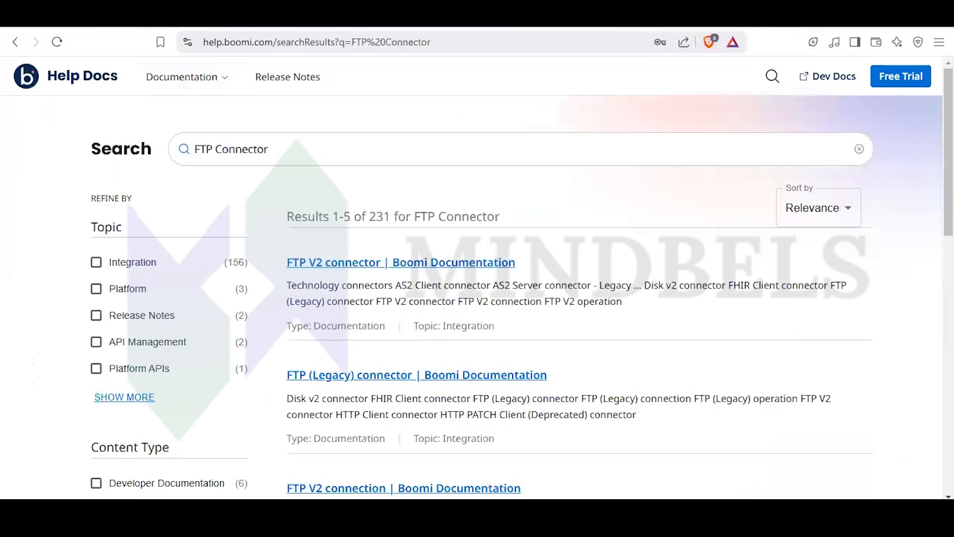
key(ctrl+shift+Tab)
click(350, 292)
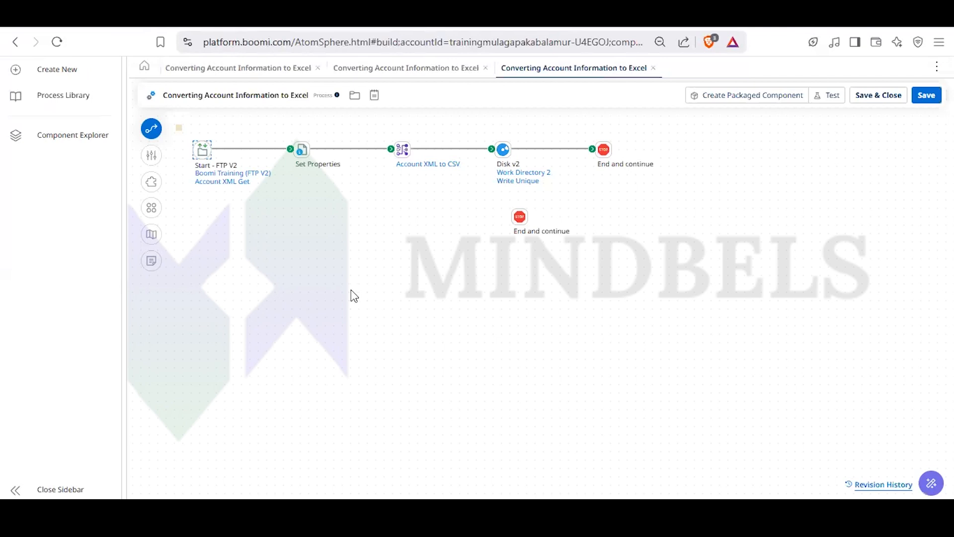
click(200, 151)
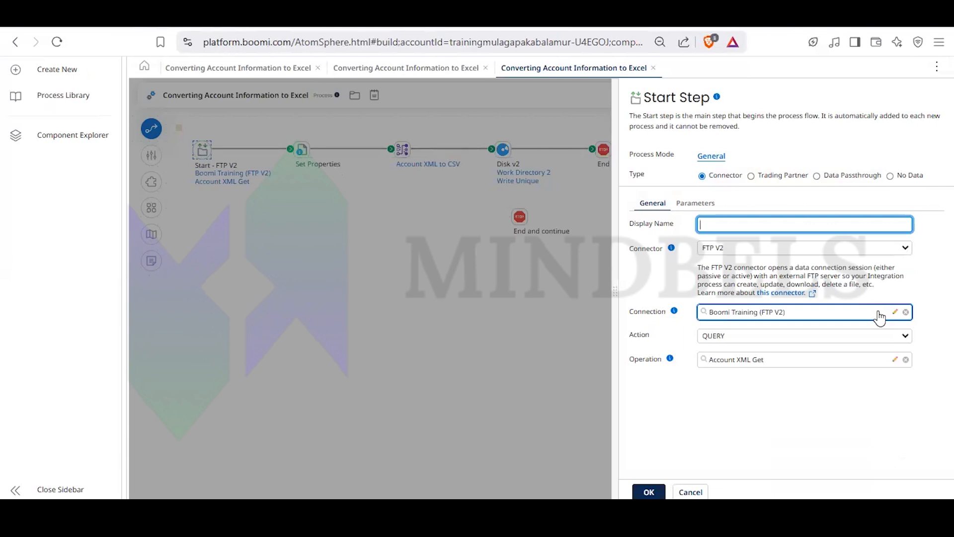
click(895, 312)
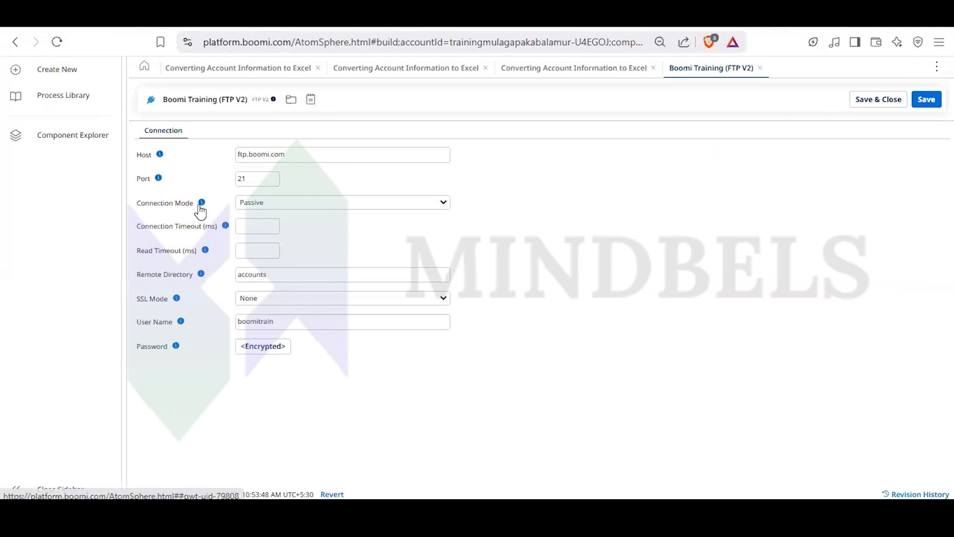
- Check the help for the connection mode and review the connection's host field
click(200, 204)
click(543, 210)
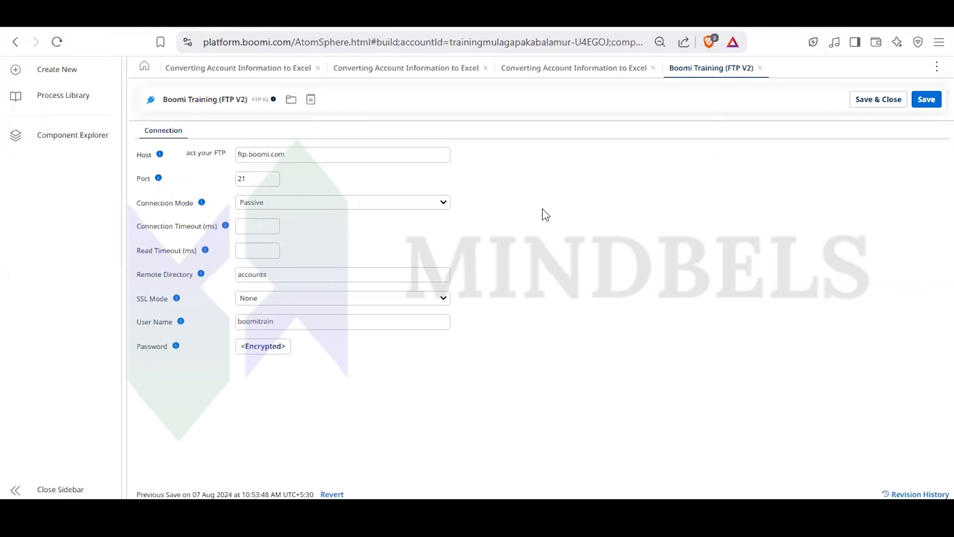
click(362, 161)
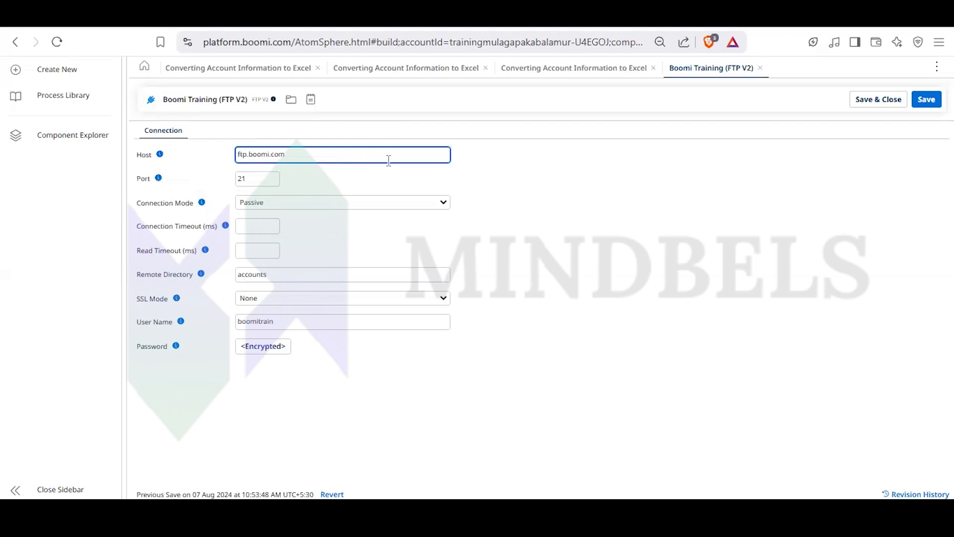
click(416, 137)
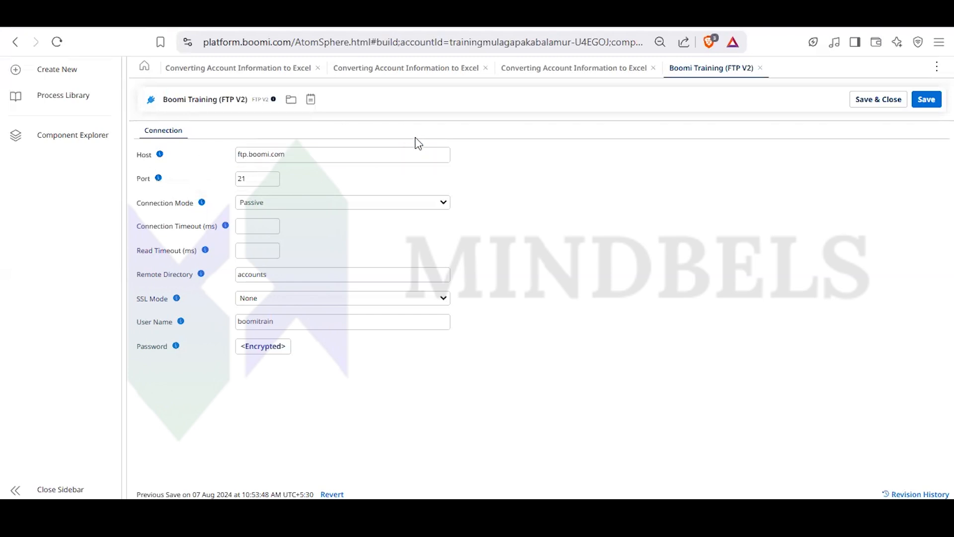
- Review the connection's port, connection mode options, connection timeout and read timeout fields
click(261, 180)
click(289, 205)
click(289, 206)
click(288, 205)
click(288, 206)
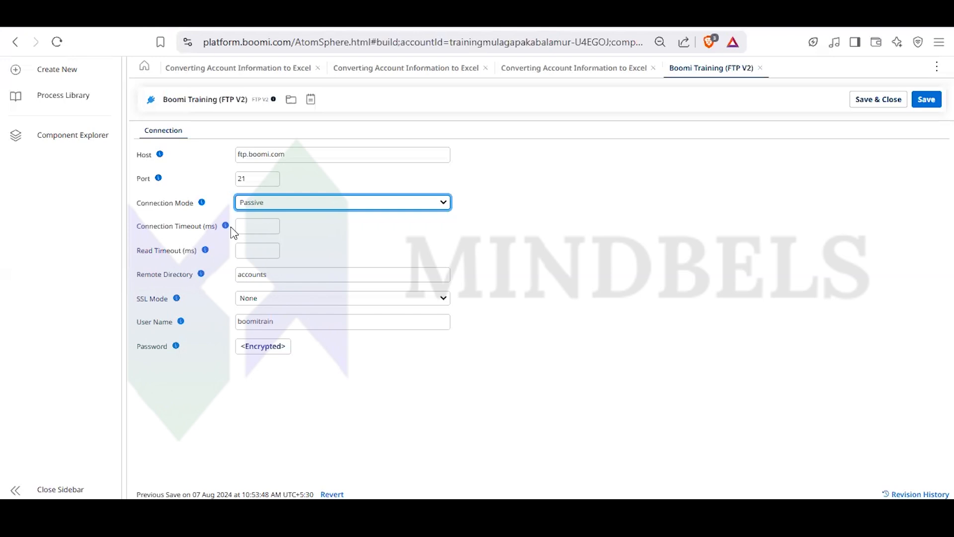
click(263, 231)
click(248, 251)
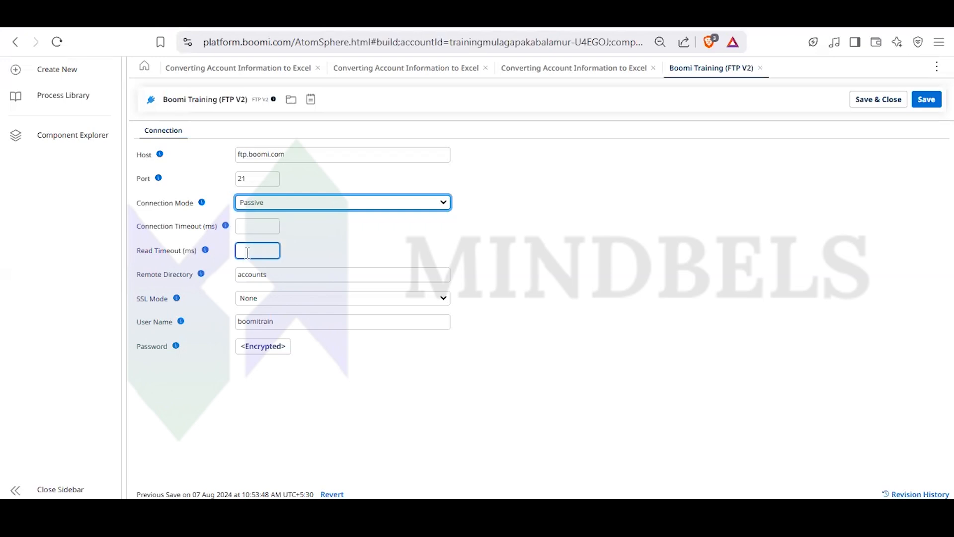
click(259, 224)
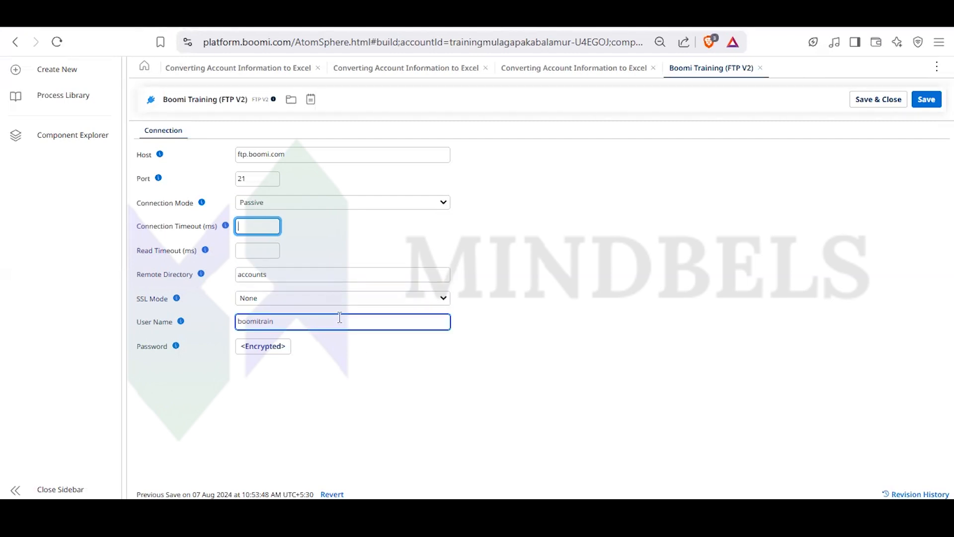
- Try the Implicit and Explicit SSL modes on the connection, then set the SSL mode back to None
click(357, 300)
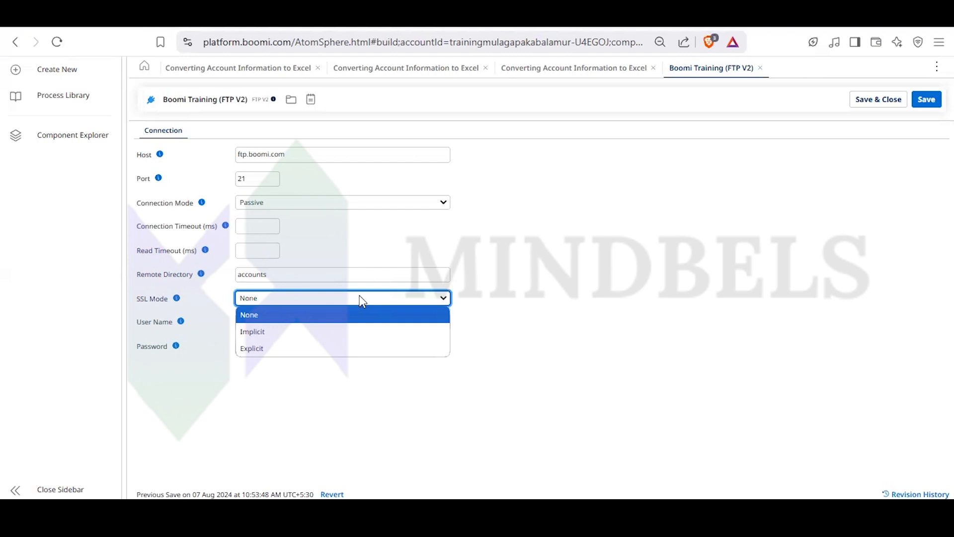
click(310, 330)
click(326, 302)
click(273, 348)
click(311, 299)
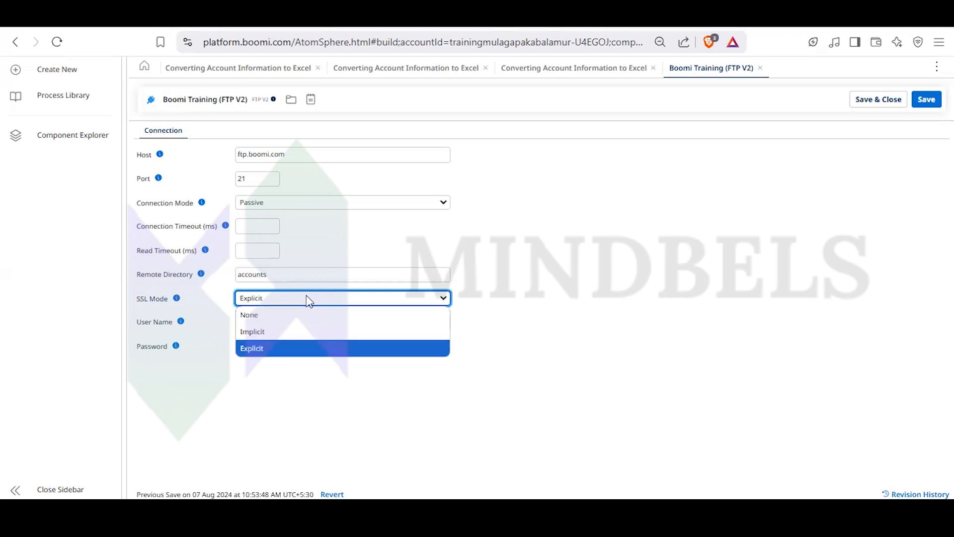
click(276, 313)
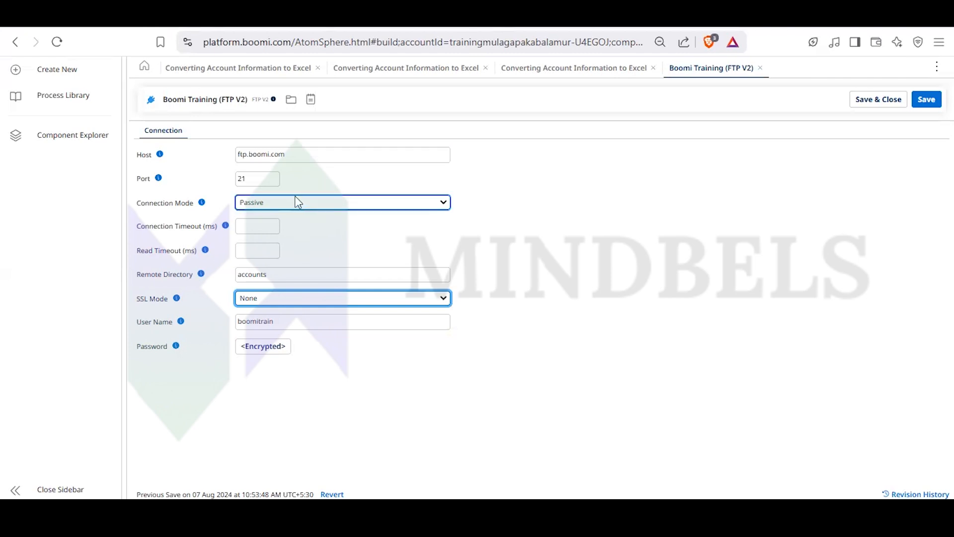
- Check the port field, try the Explicit SSL mode again, and restore the SSL mode to None
click(260, 178)
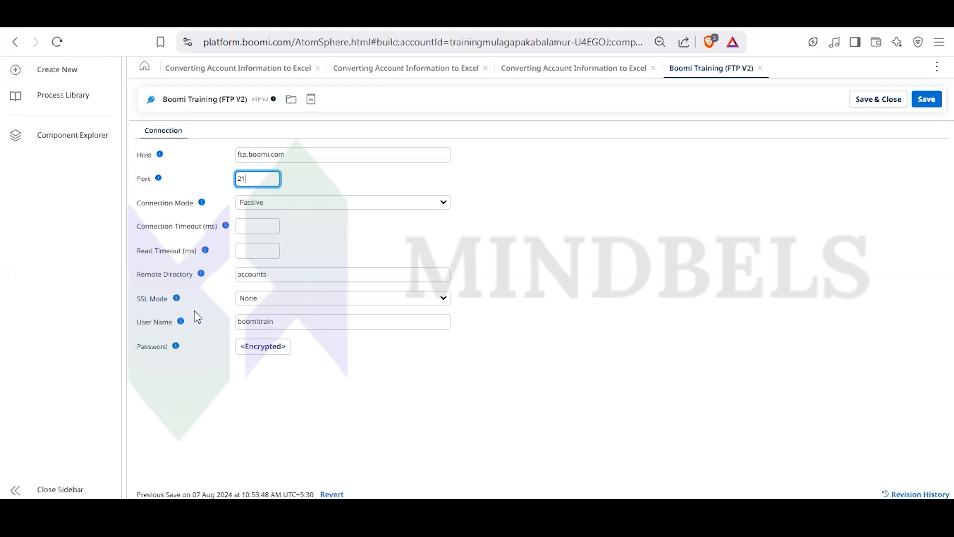
click(288, 298)
click(286, 350)
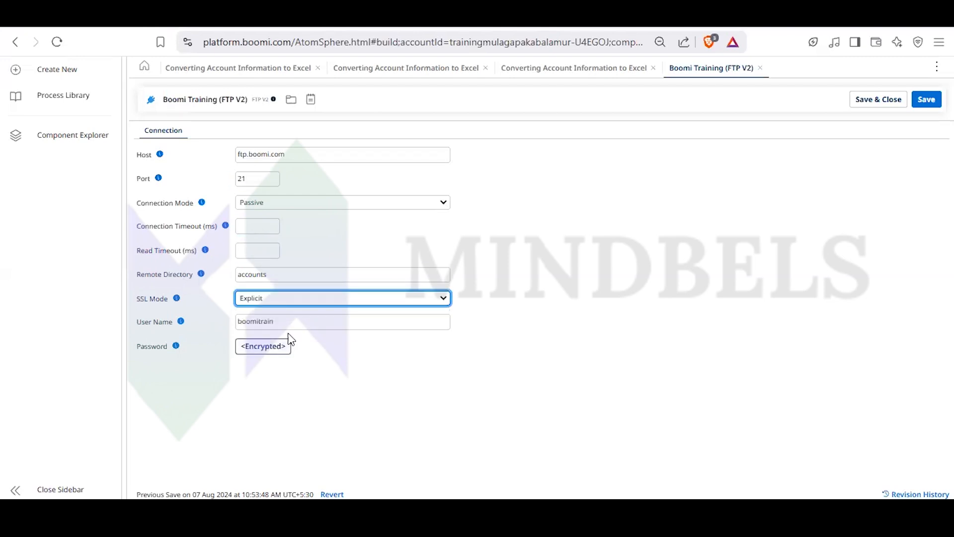
click(296, 302)
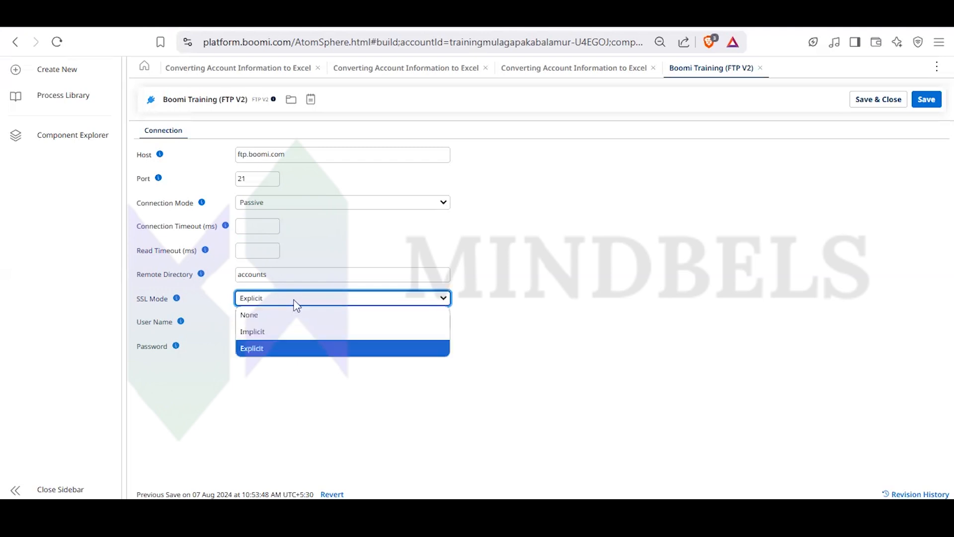
click(270, 320)
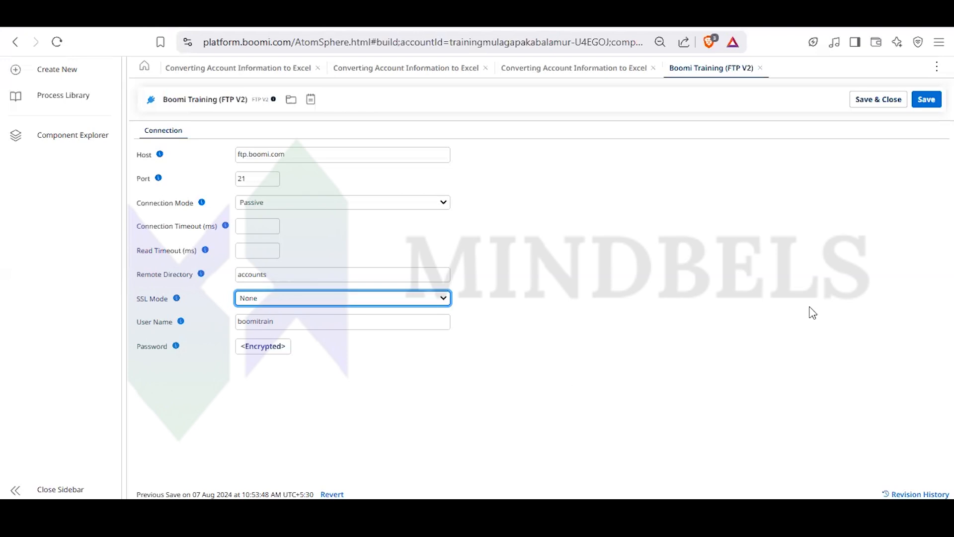
- Close the FTP V2 connection without saving and open the start step's Account XML Get operation
click(852, 390)
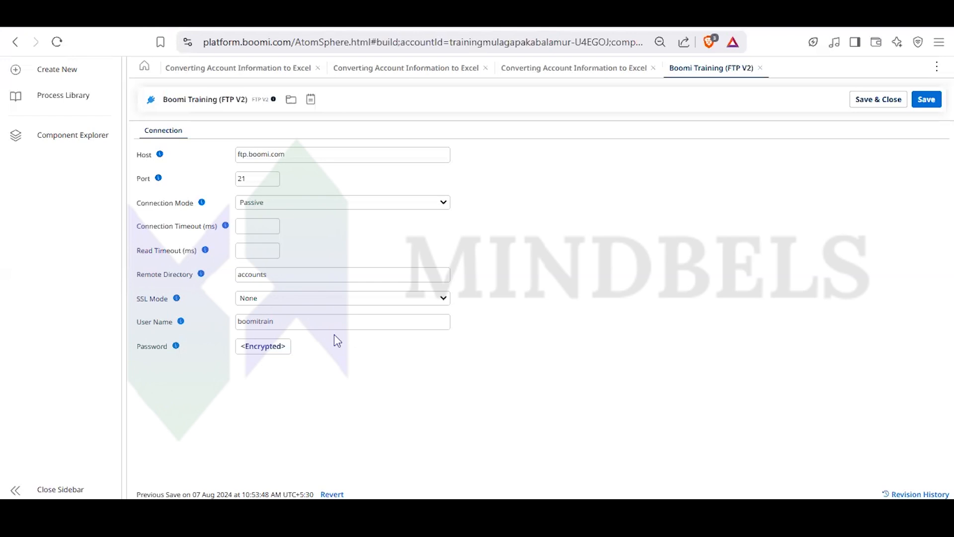
click(449, 298)
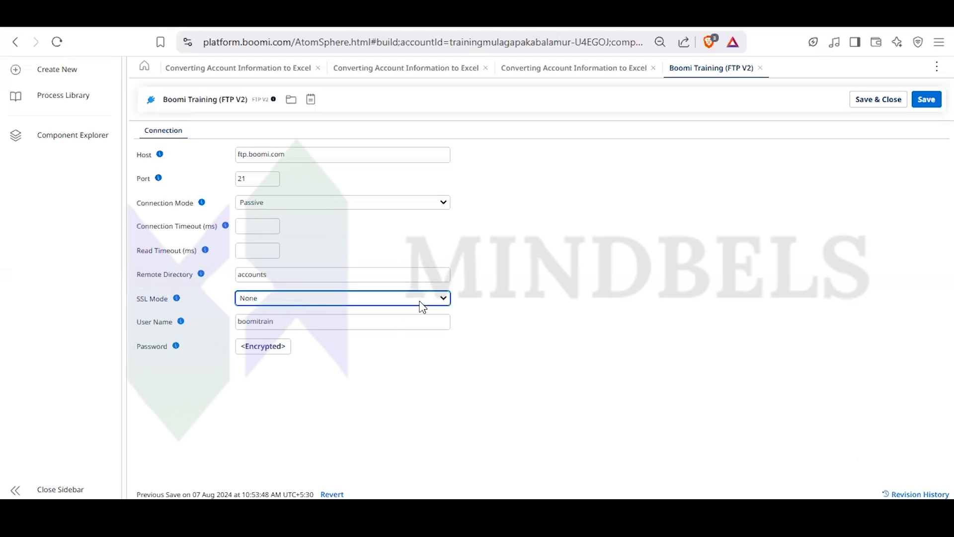
click(761, 68)
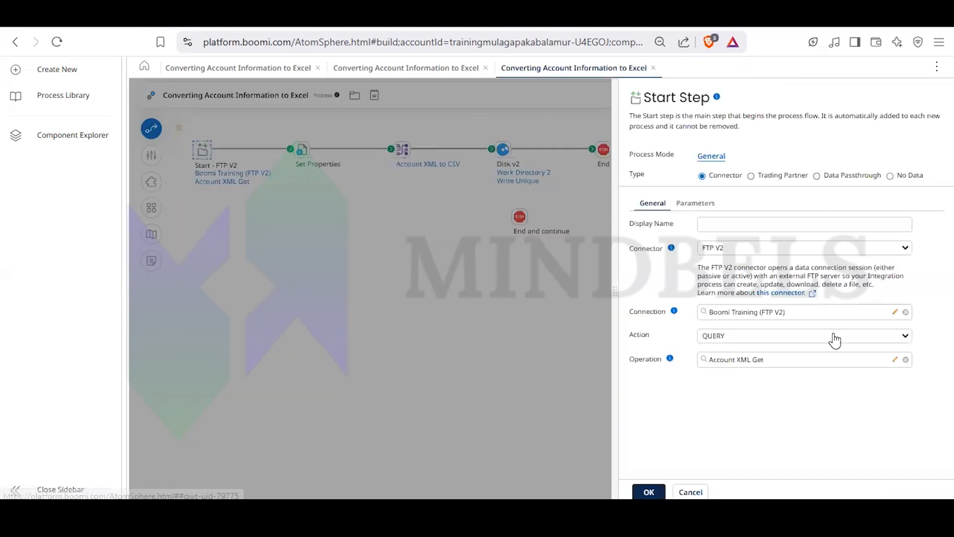
click(894, 360)
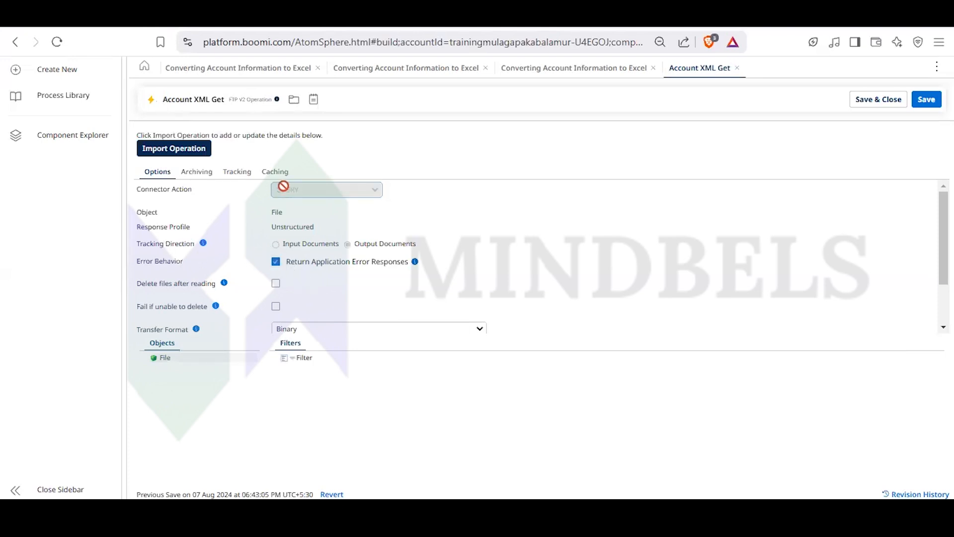
- Start the FTP V2 operation import, choose Test Atom Cloud as the runtime, and cancel the import
click(198, 150)
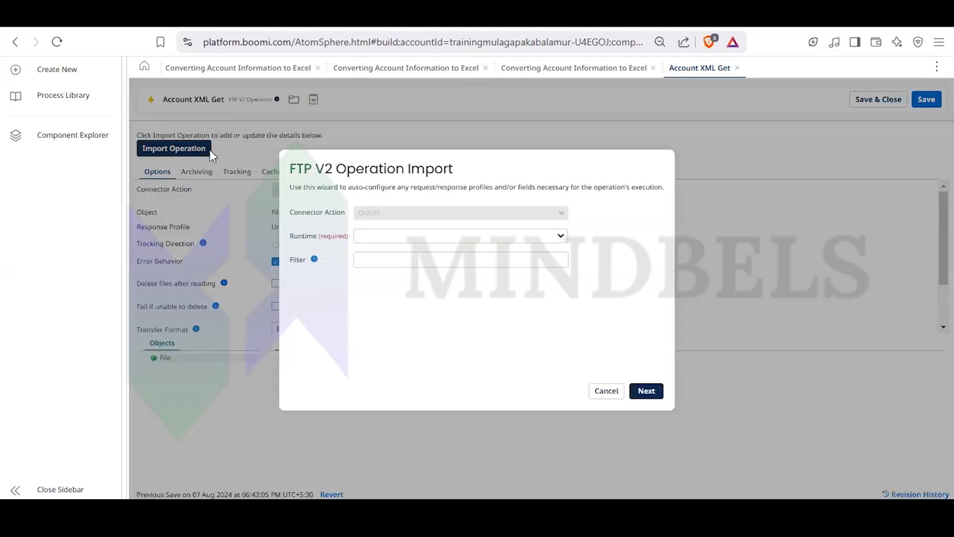
click(444, 246)
click(432, 250)
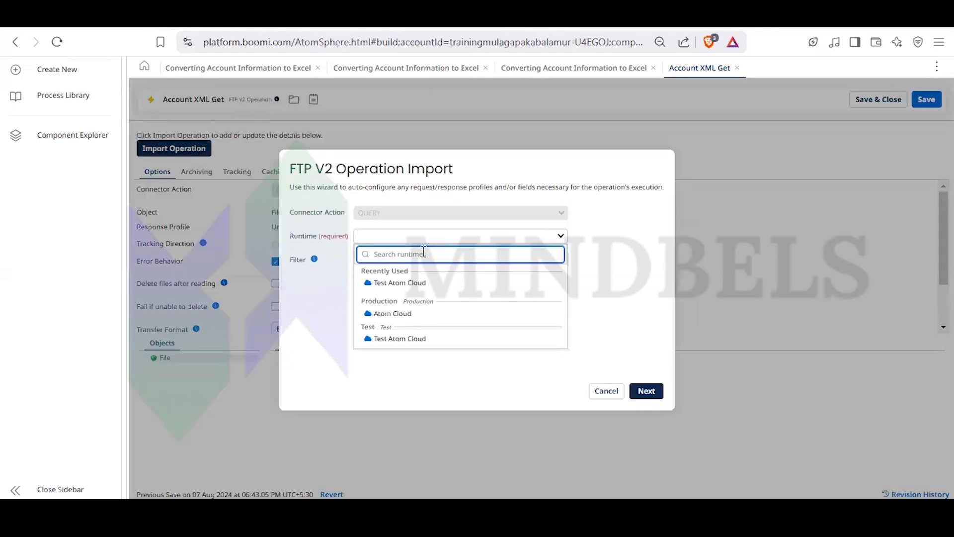
click(415, 283)
click(422, 258)
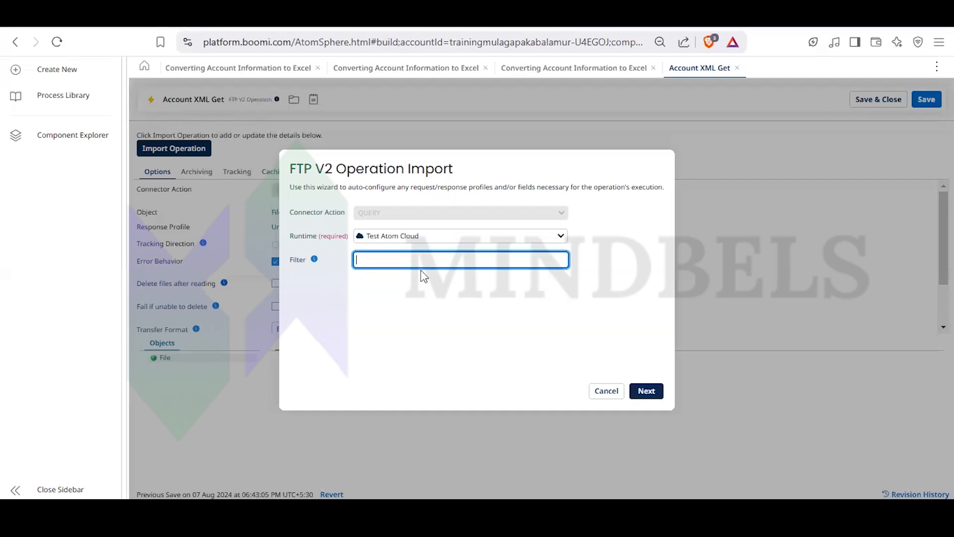
click(604, 393)
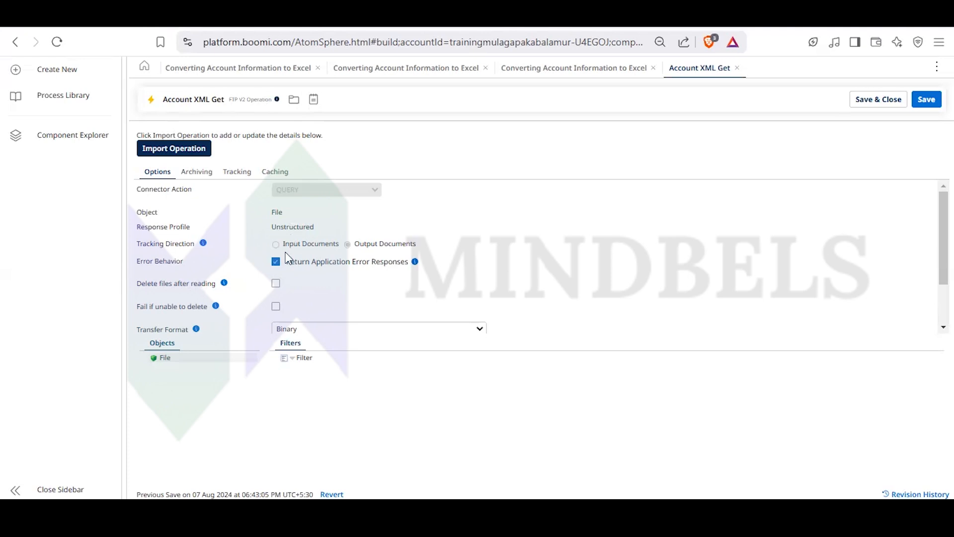
- Review the Account XML Get operation's options, including file deletion, transfer format, maximum number of files to return and symbolic links
scroll(313, 298, down, 2)
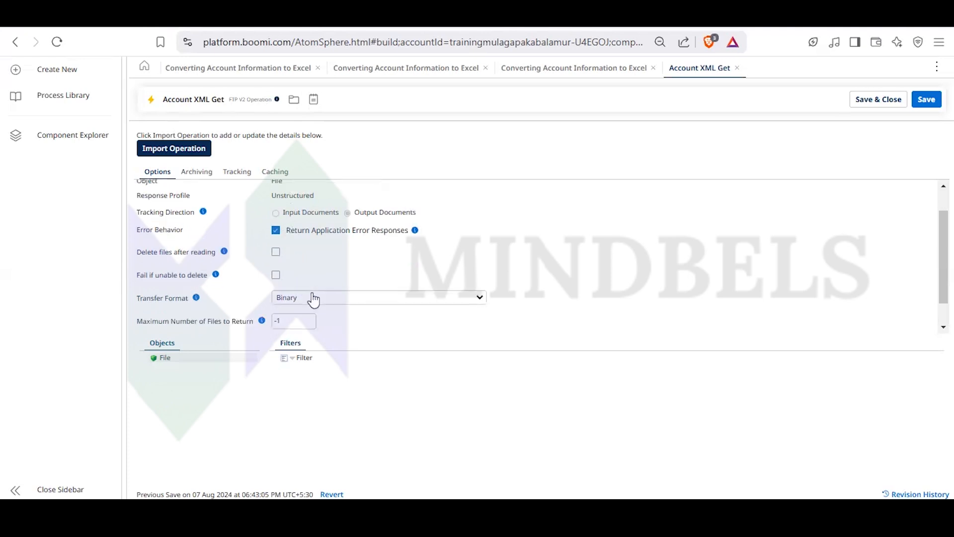
click(272, 298)
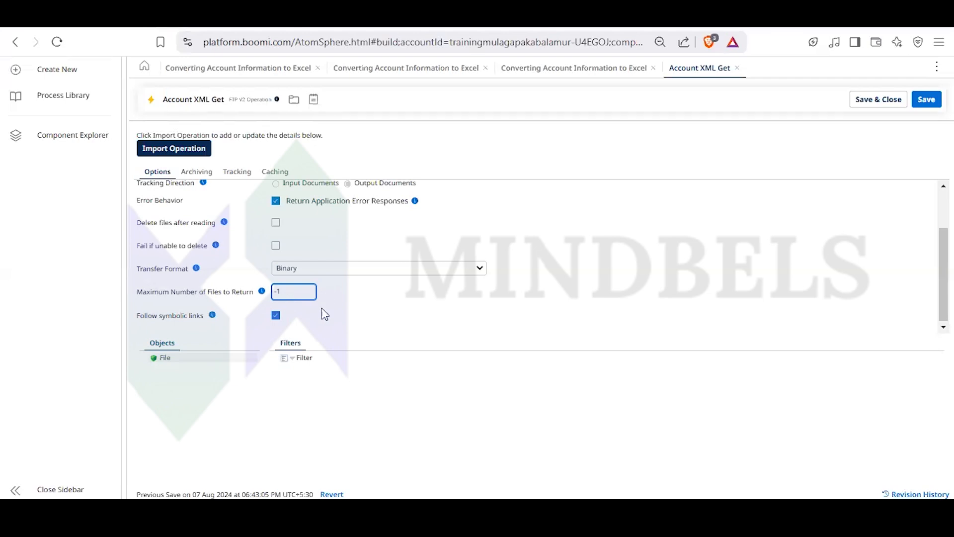
click(323, 325)
click(299, 291)
click(338, 16)
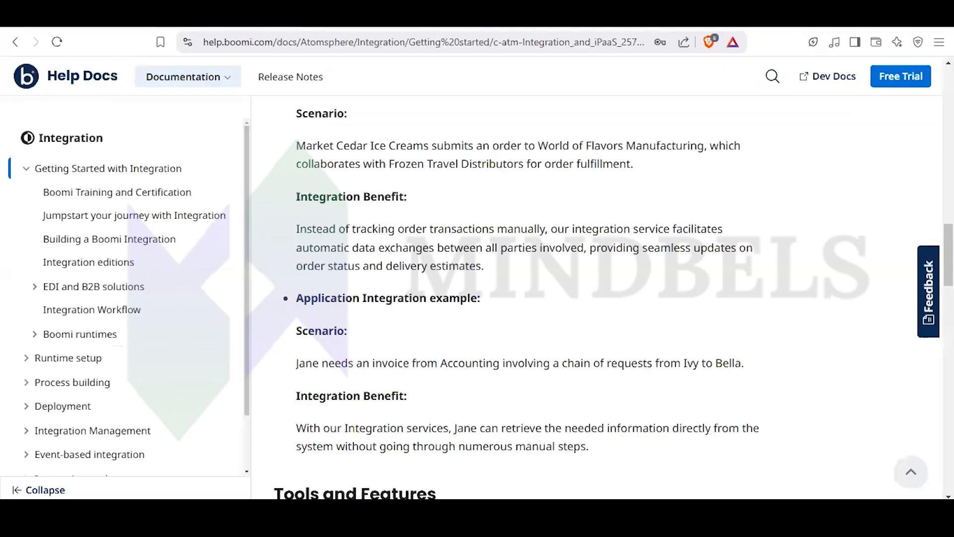
click(183, 15)
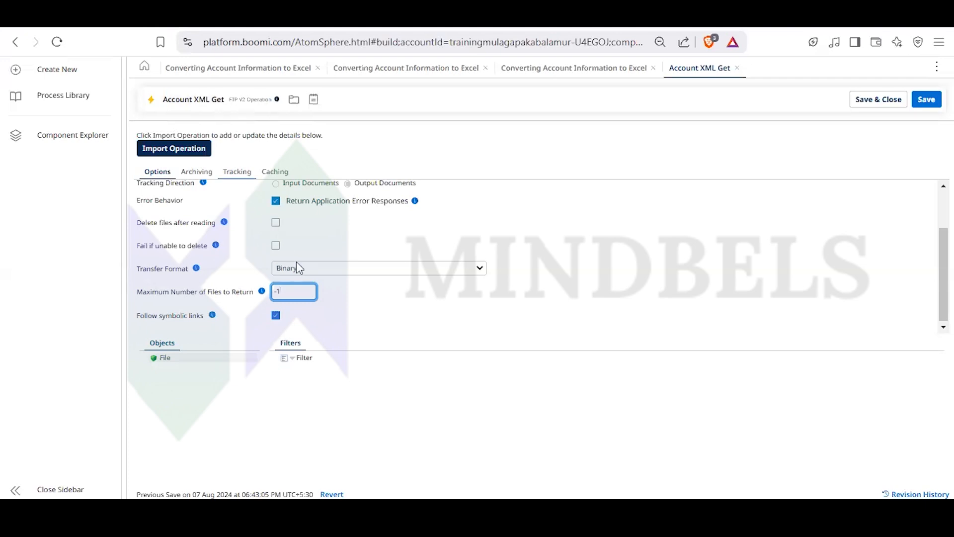
scroll(356, 305, up, 2)
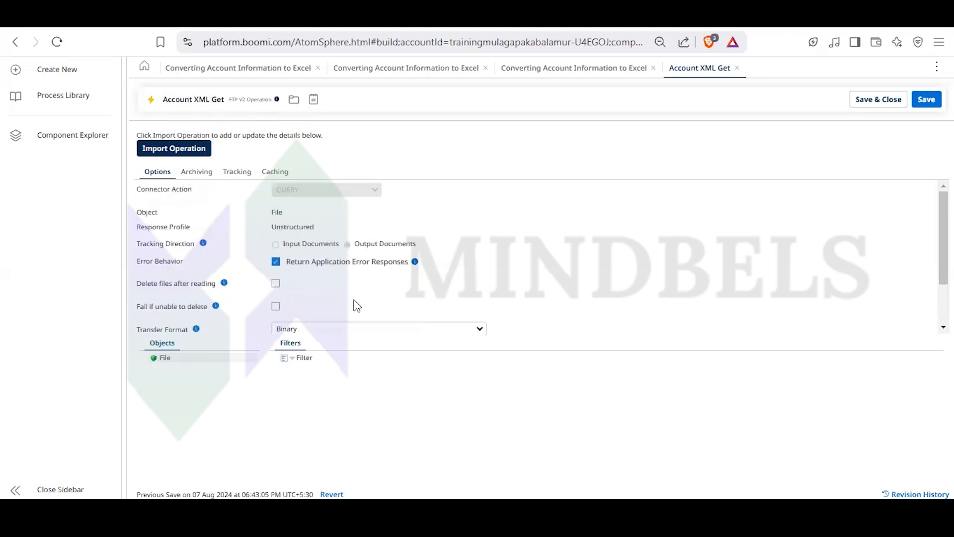
- Try the option to archive document data for the Account XML Get operation, view its directory field, and turn archiving off again
click(204, 182)
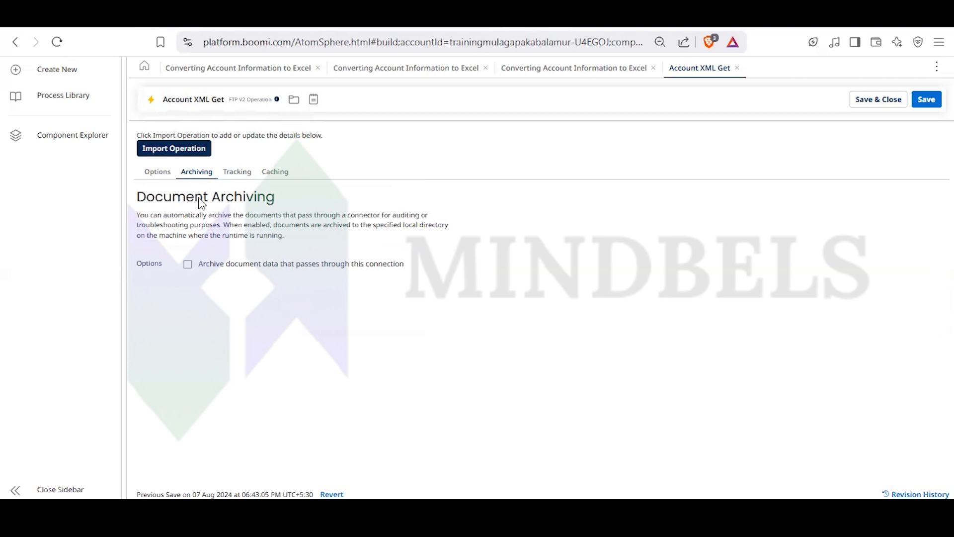
click(189, 265)
click(199, 287)
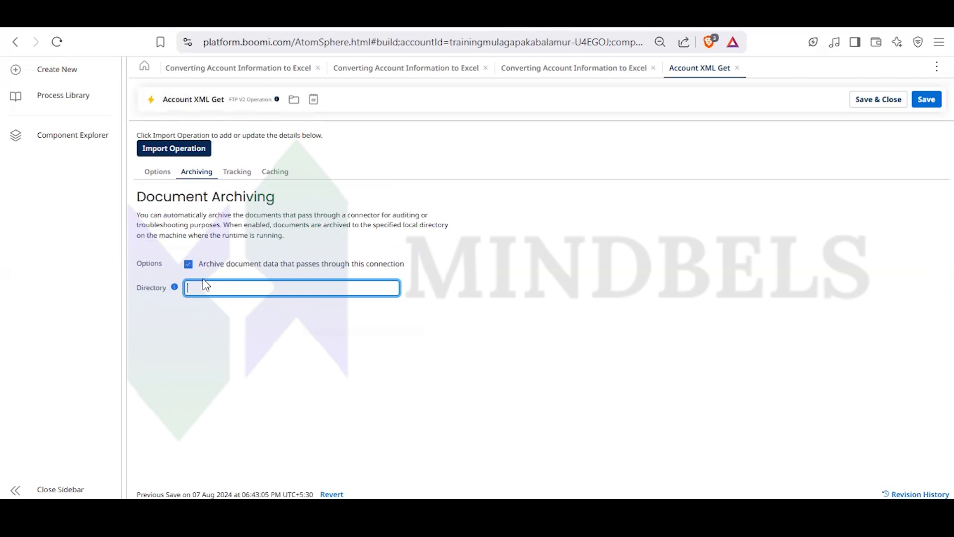
click(188, 264)
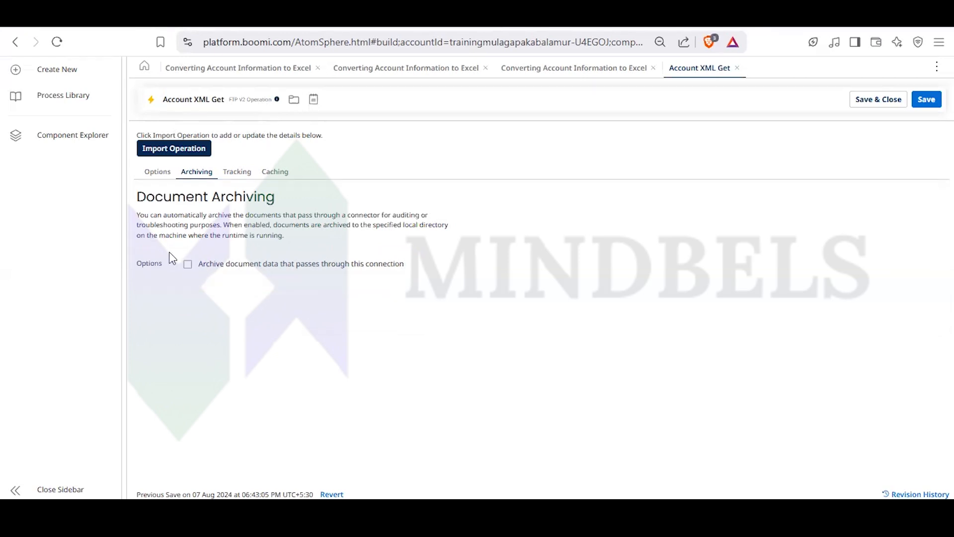
- Examine the operation's tracked field selection and its available document caches without choosing any
click(236, 175)
click(146, 210)
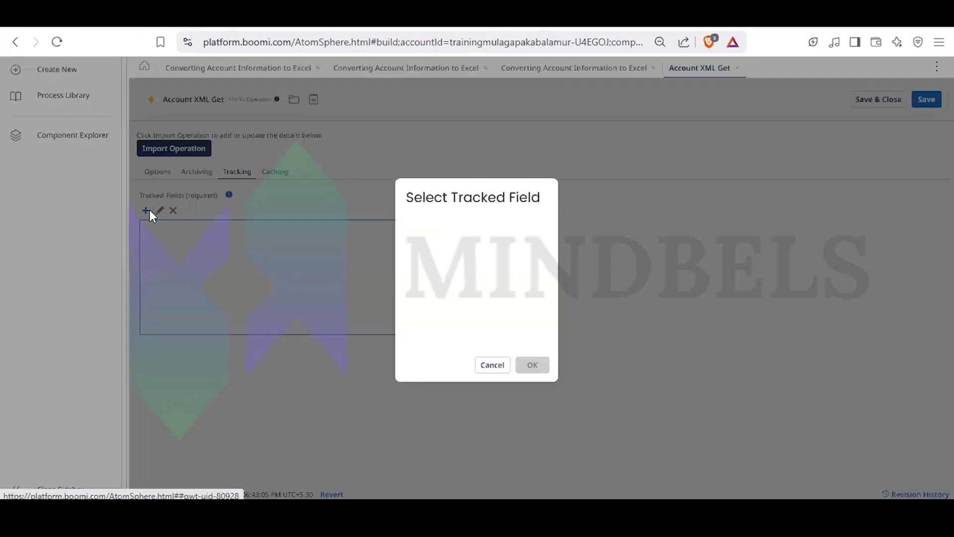
click(492, 365)
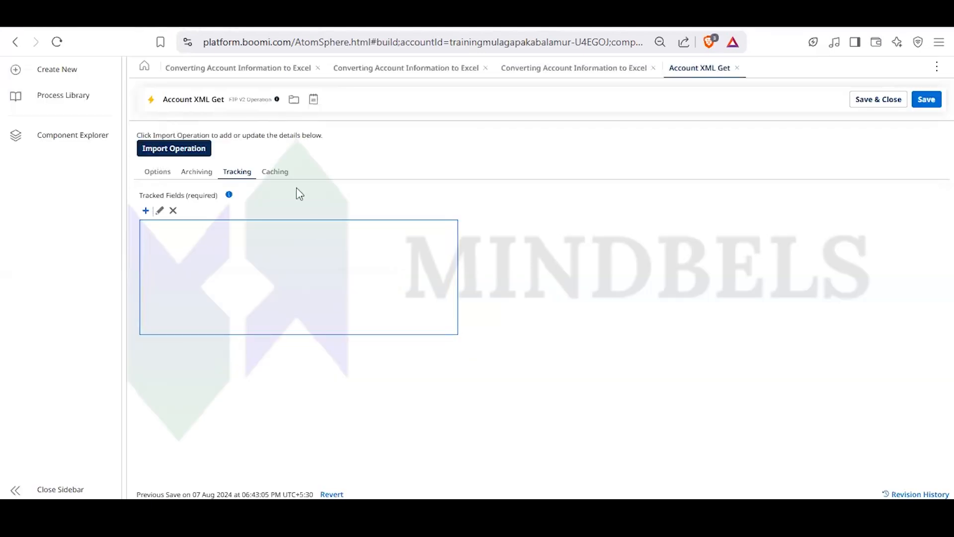
click(280, 174)
click(280, 218)
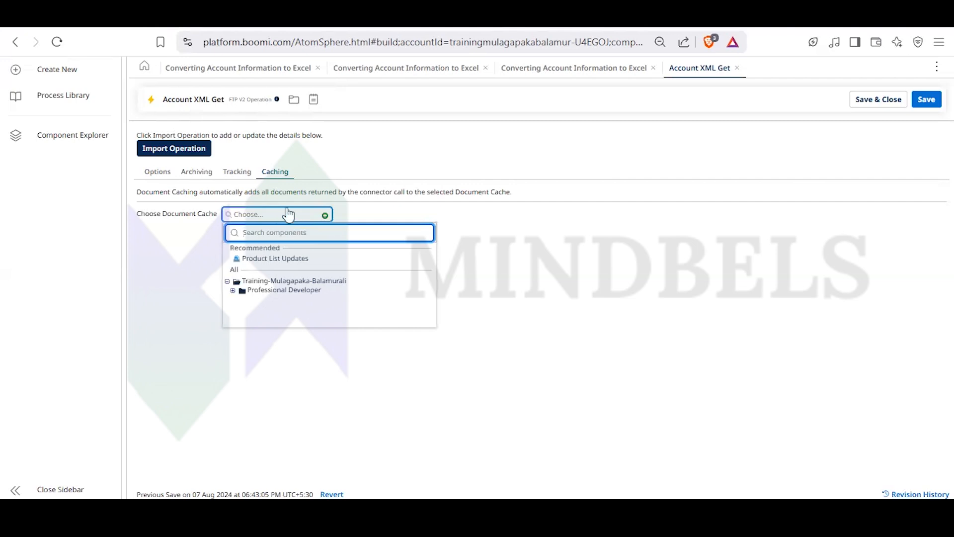
click(327, 168)
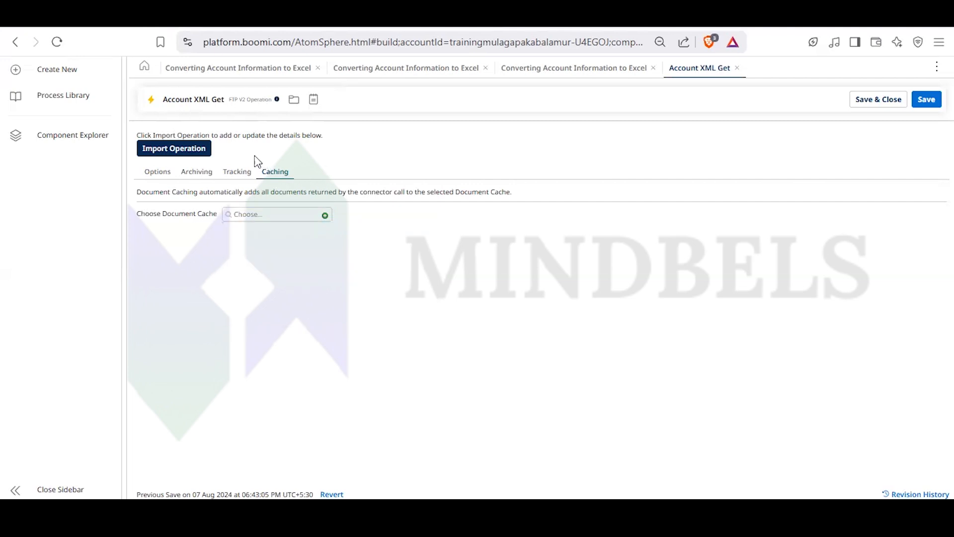
- Review the operation's tracking, archiving and general options once more, down to the symbolic links setting
click(237, 174)
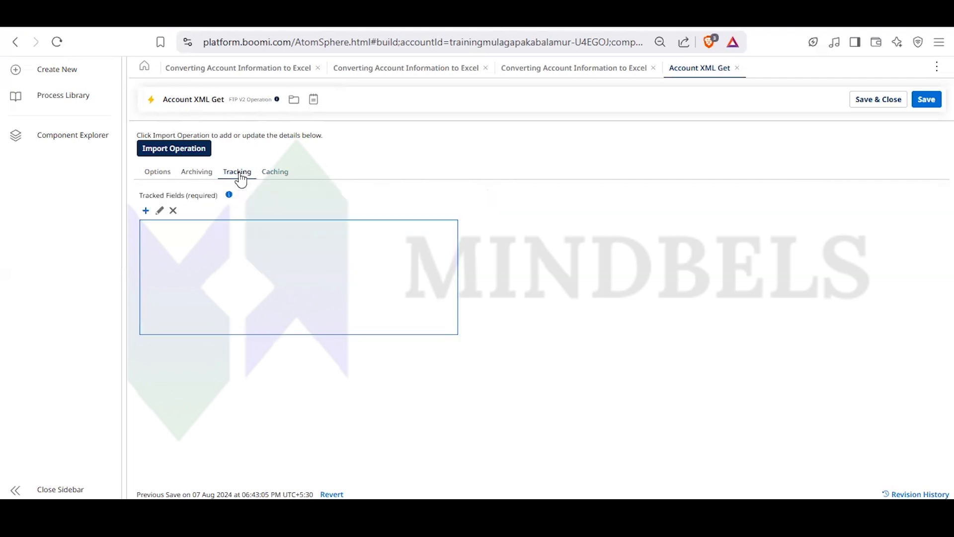
click(153, 175)
click(196, 174)
click(241, 175)
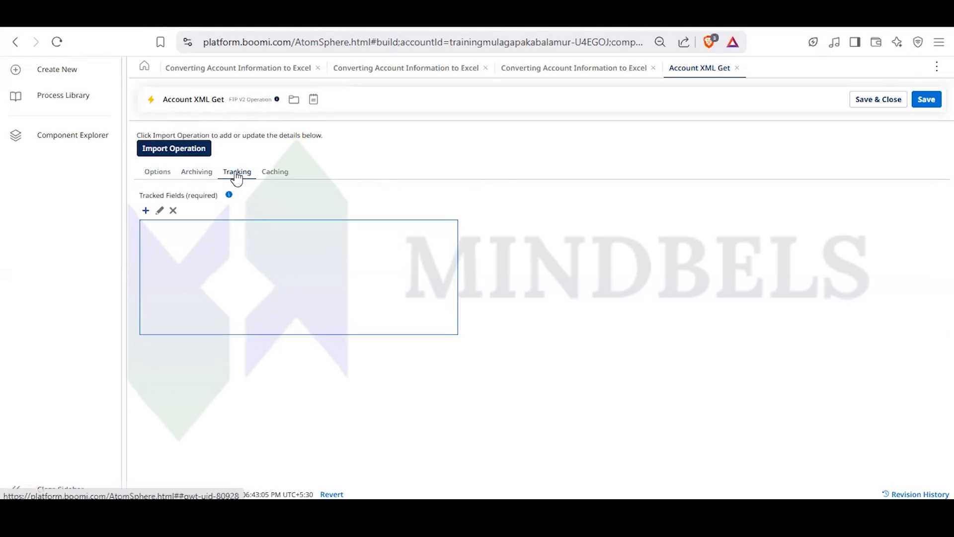
click(155, 173)
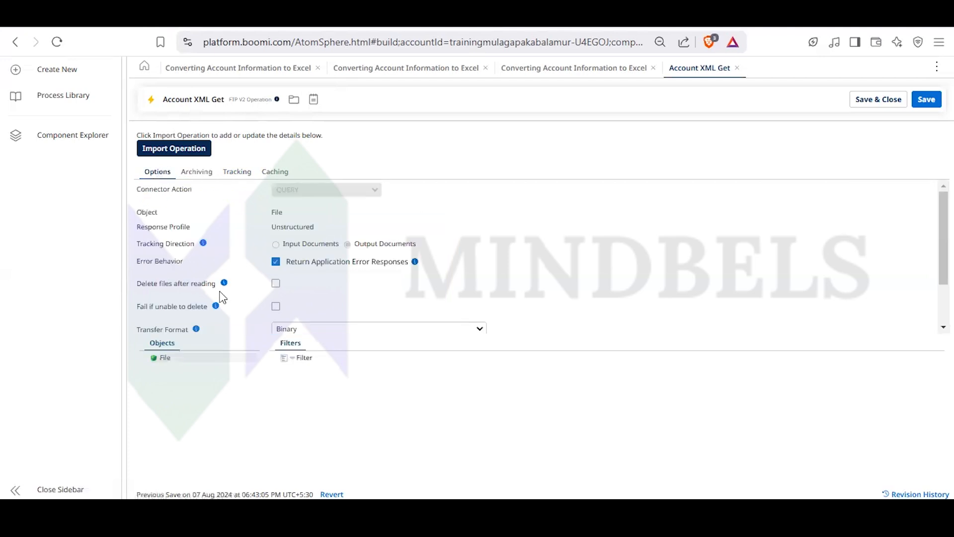
scroll(222, 297, down, 2)
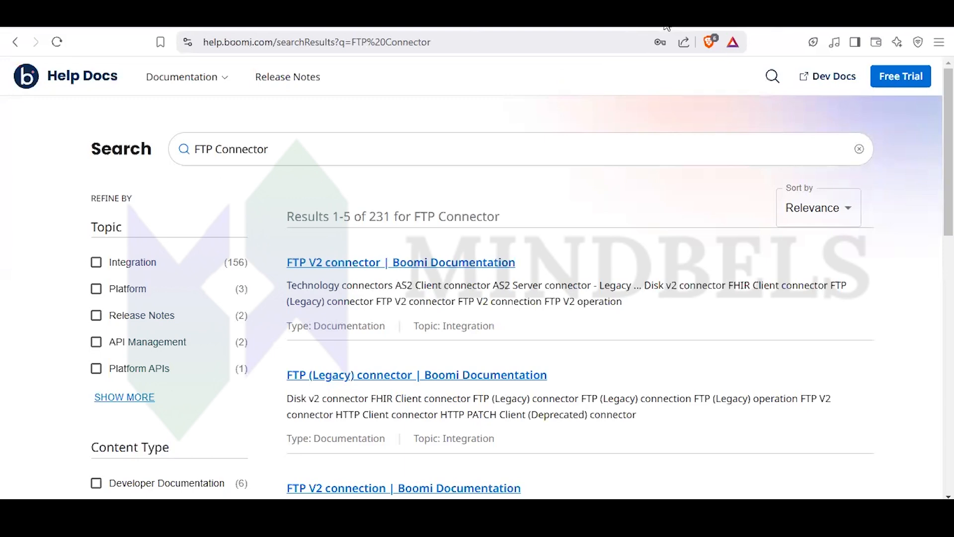
- Return to the Account XML Get operation in Boomi, close it, and leave the start step's settings
click(666, 17)
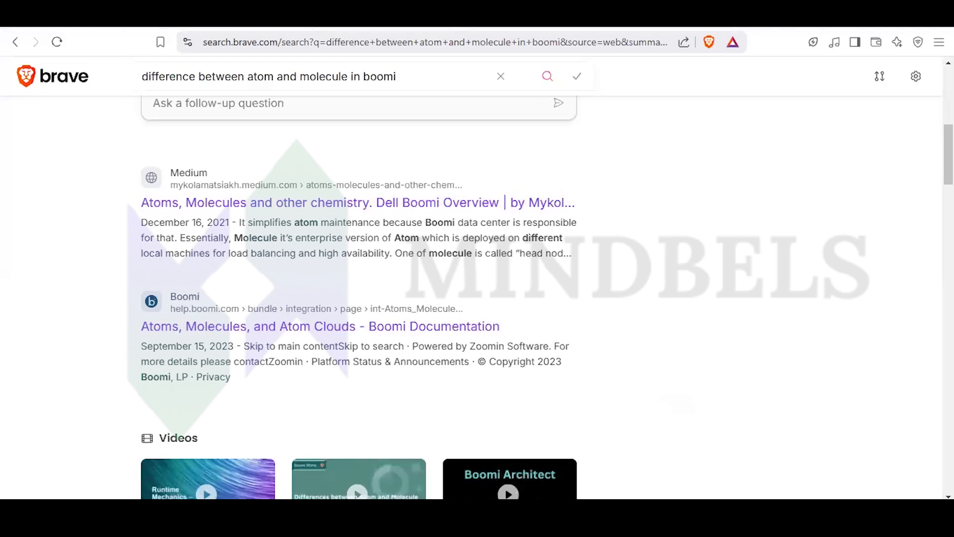
mouse_move(497, 517)
mouse_move(559, 512)
click(639, 465)
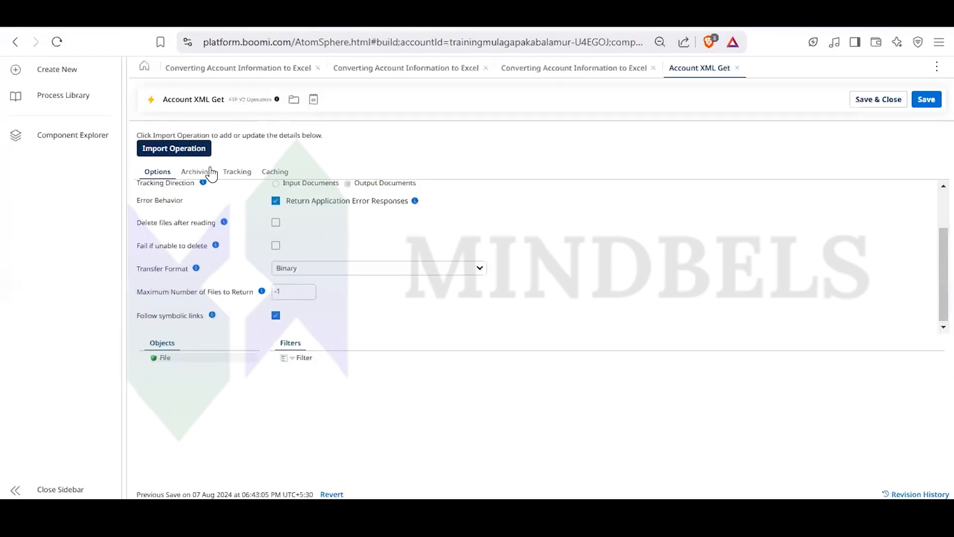
click(738, 68)
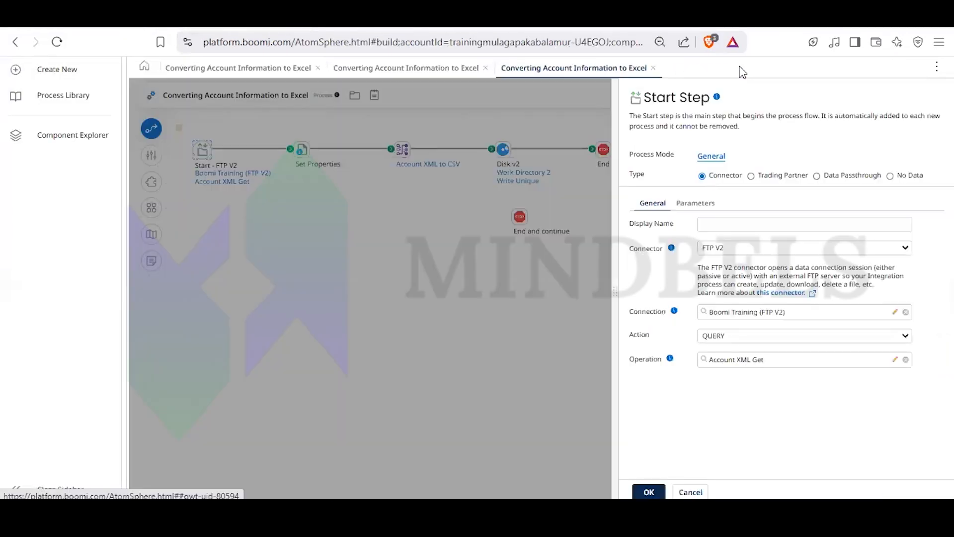
click(438, 363)
- Open the Account XML to CSV map from the process's map step
click(407, 152)
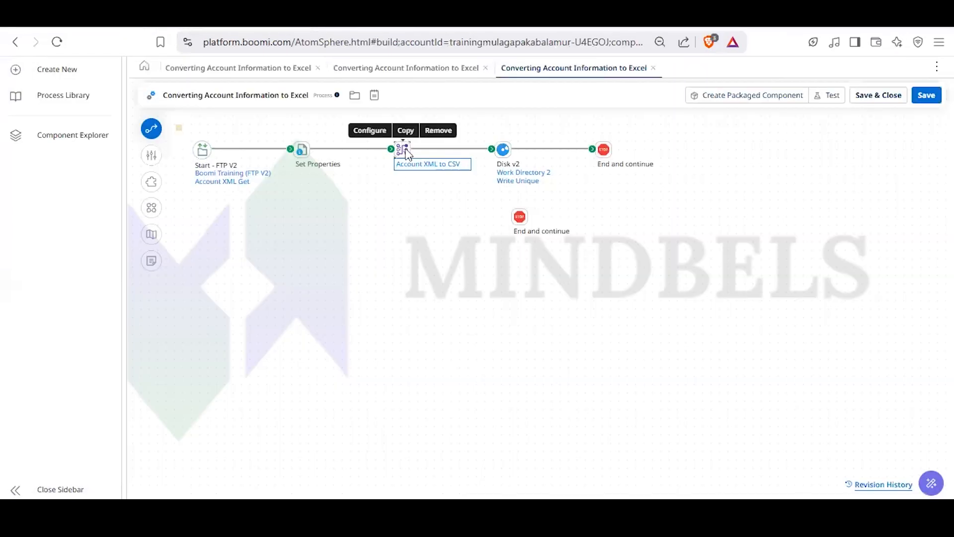
double_click(407, 151)
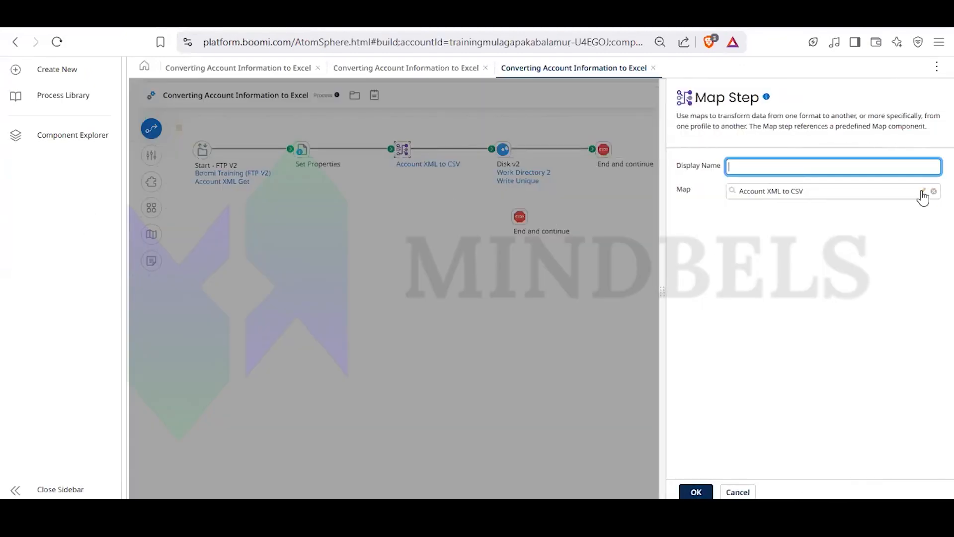
click(924, 193)
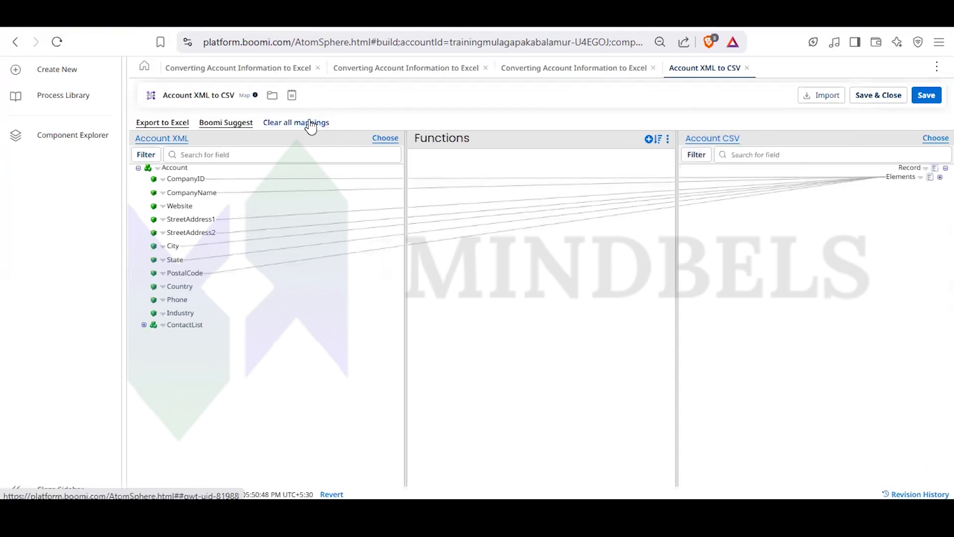
- Browse the map function categories, including String, and add a Document Cache Lookup function from the Lookup category
click(649, 140)
click(491, 193)
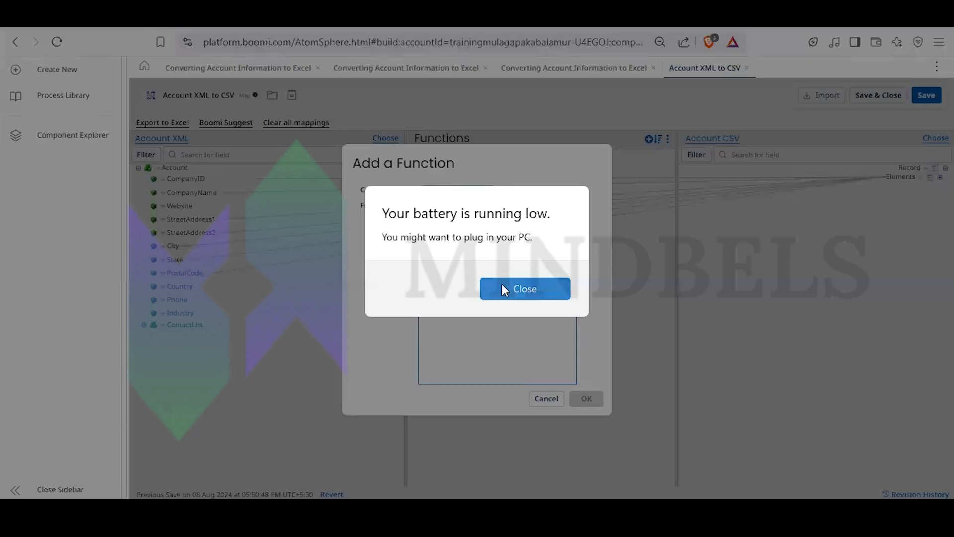
click(506, 288)
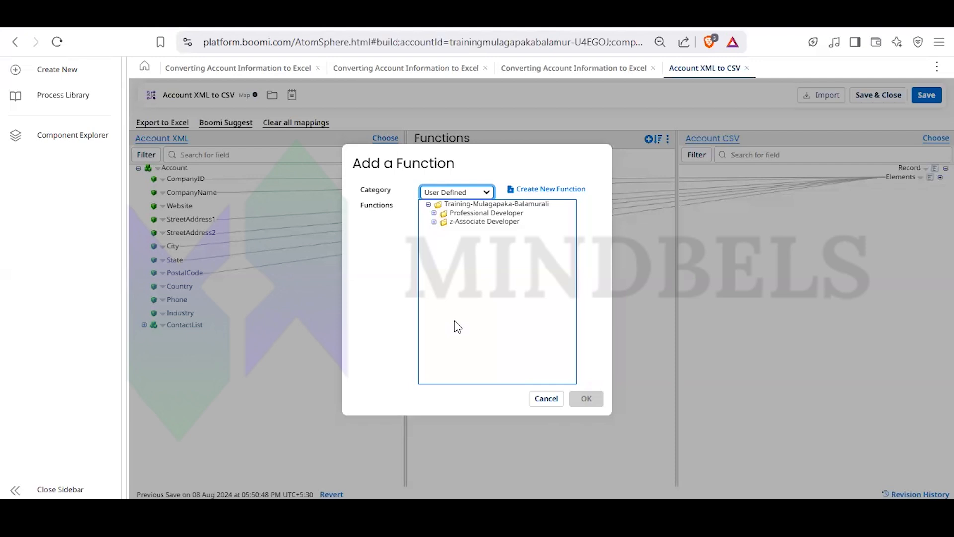
key(s)
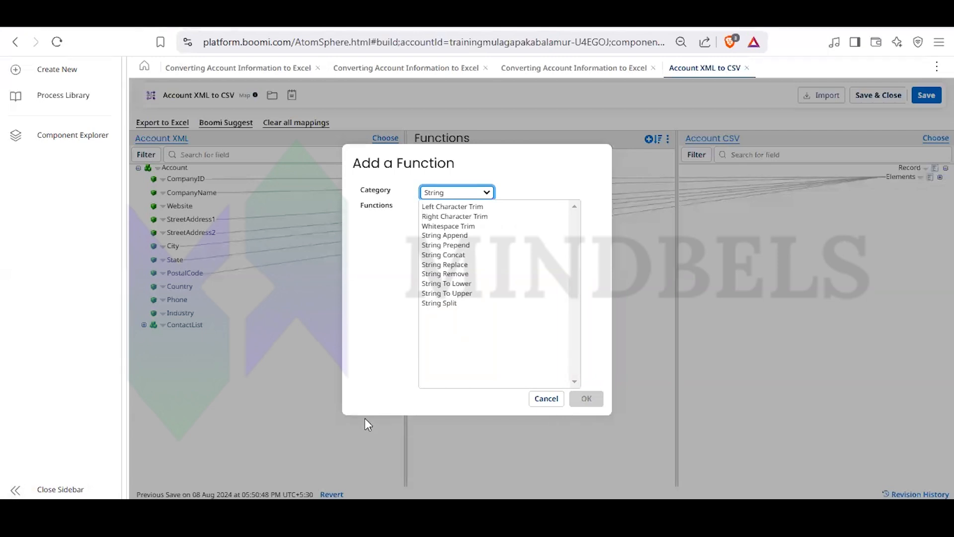
click(489, 192)
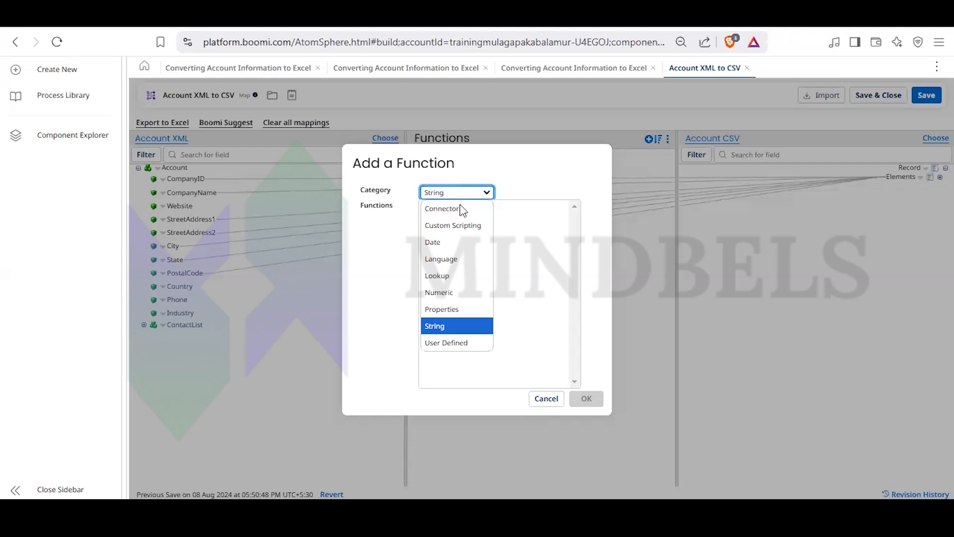
click(458, 276)
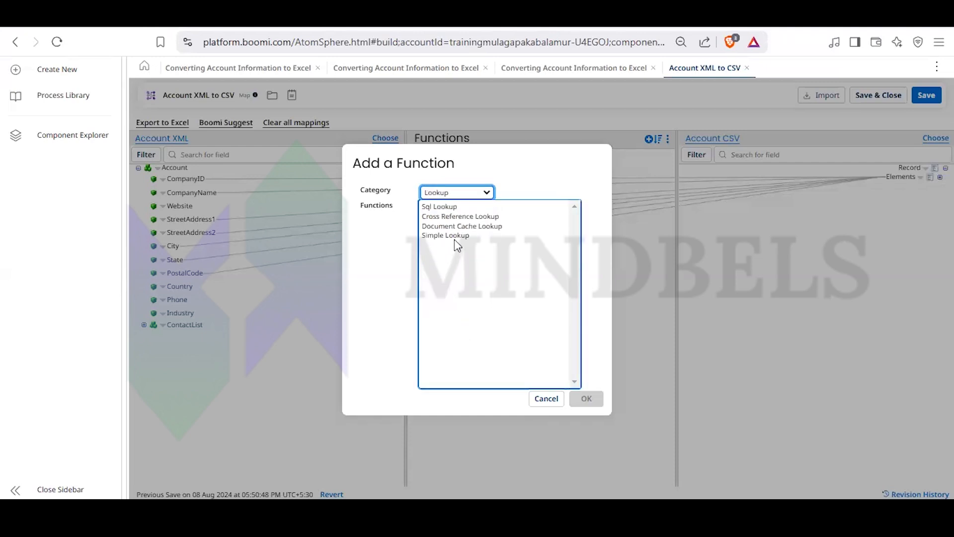
click(462, 227)
click(586, 399)
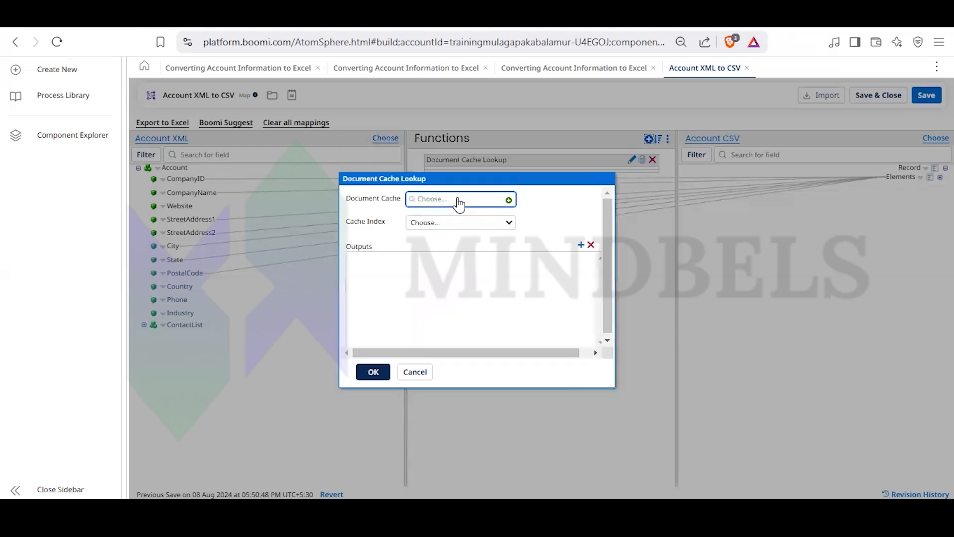
- Look through the lookup's document cache and cache index choices, including the Professional Developer folder, and cancel the function
click(457, 200)
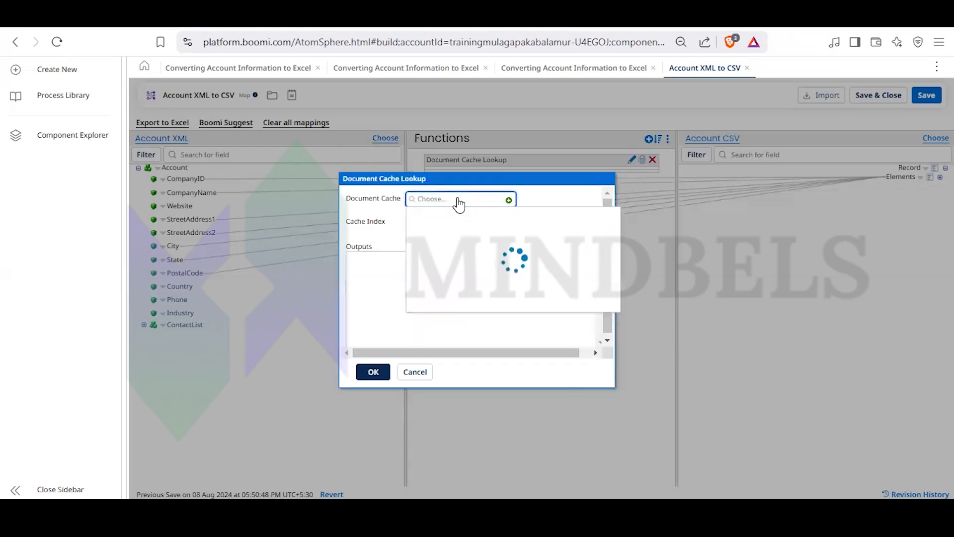
click(385, 240)
click(432, 220)
click(431, 252)
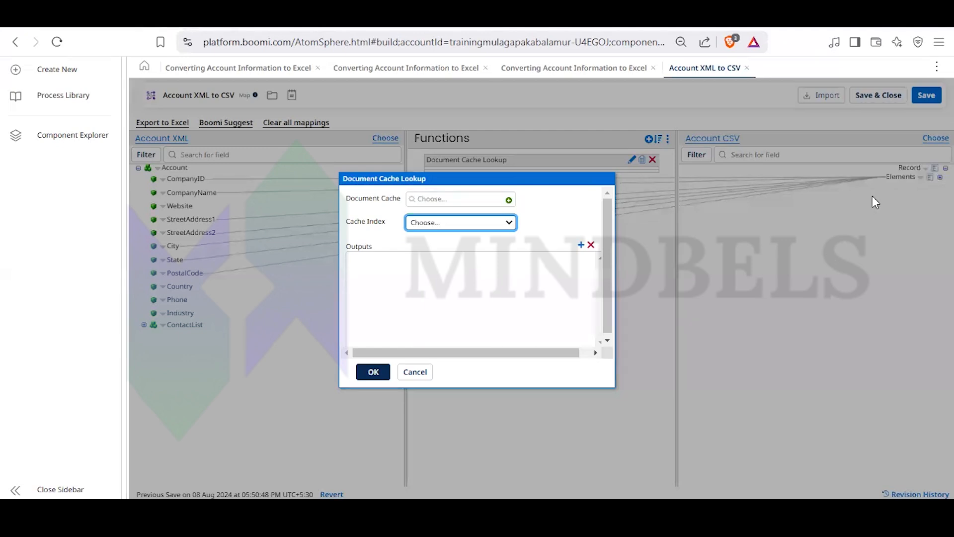
click(472, 198)
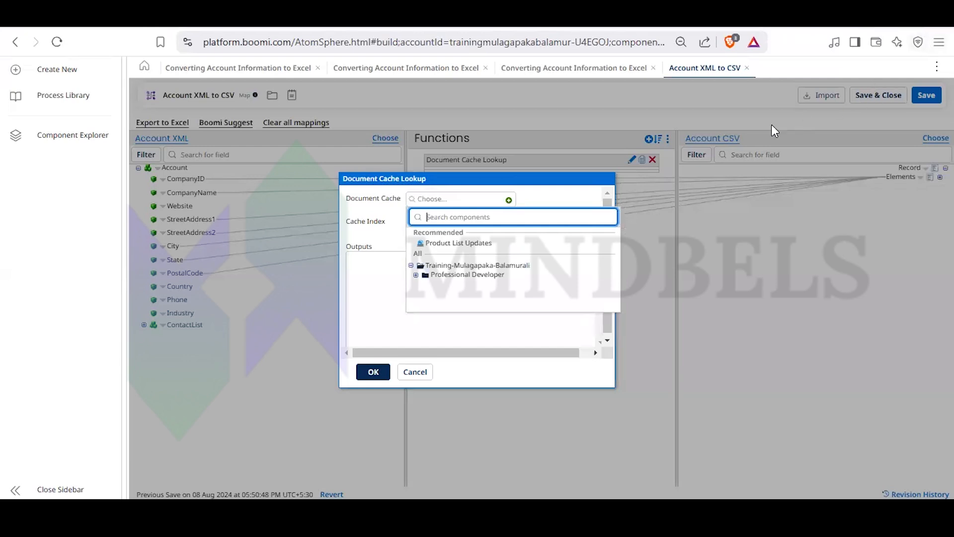
click(417, 275)
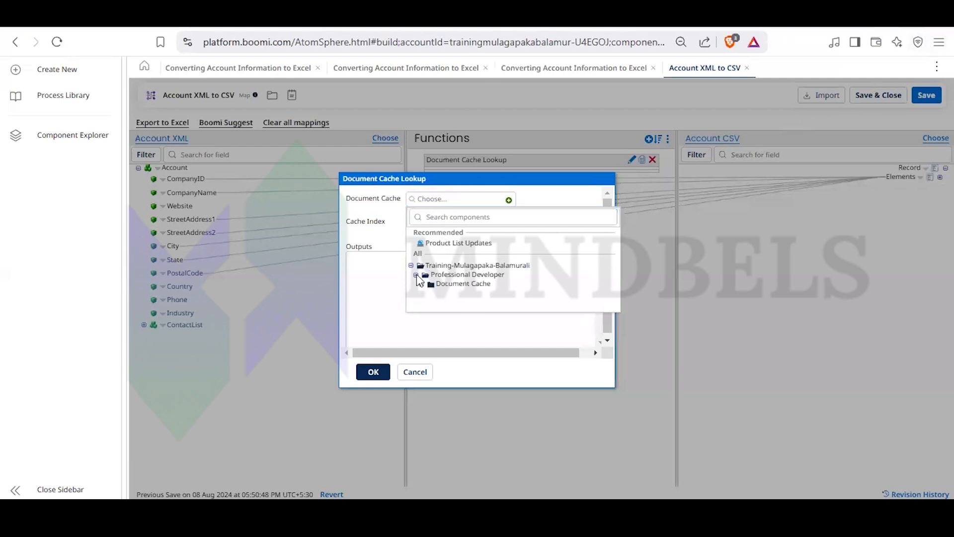
click(422, 284)
click(424, 371)
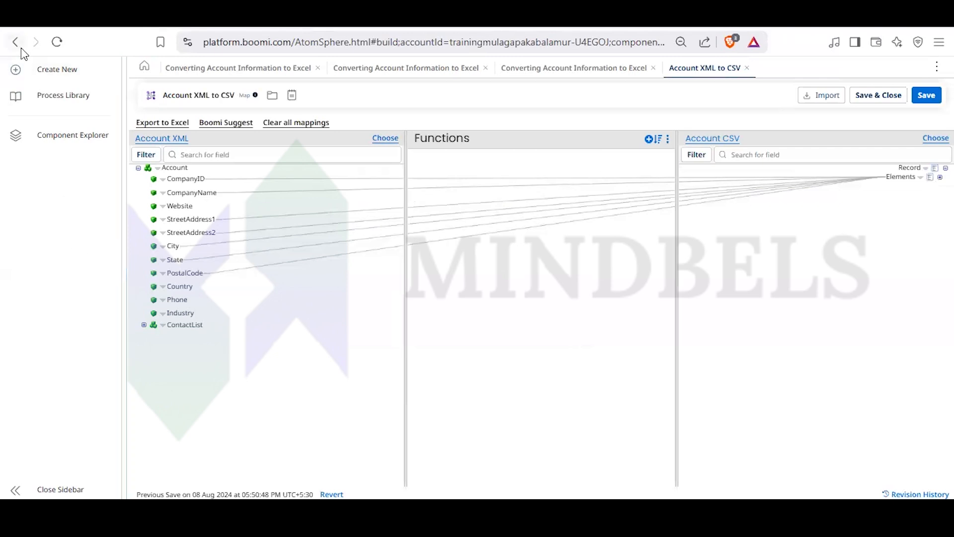
- Close the Account XML to CSV map and its step settings, and take a brief look at the Boomi Process Library
click(747, 69)
click(399, 347)
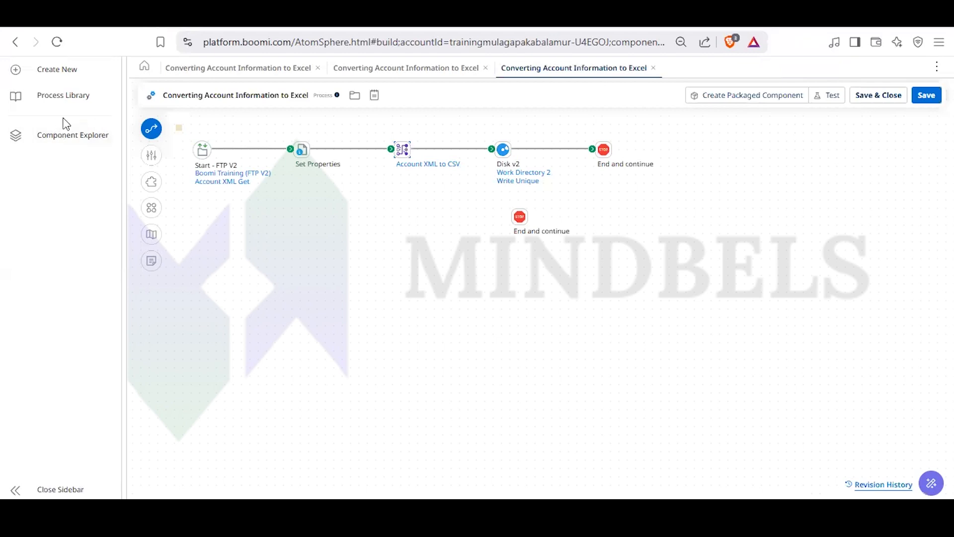
click(77, 103)
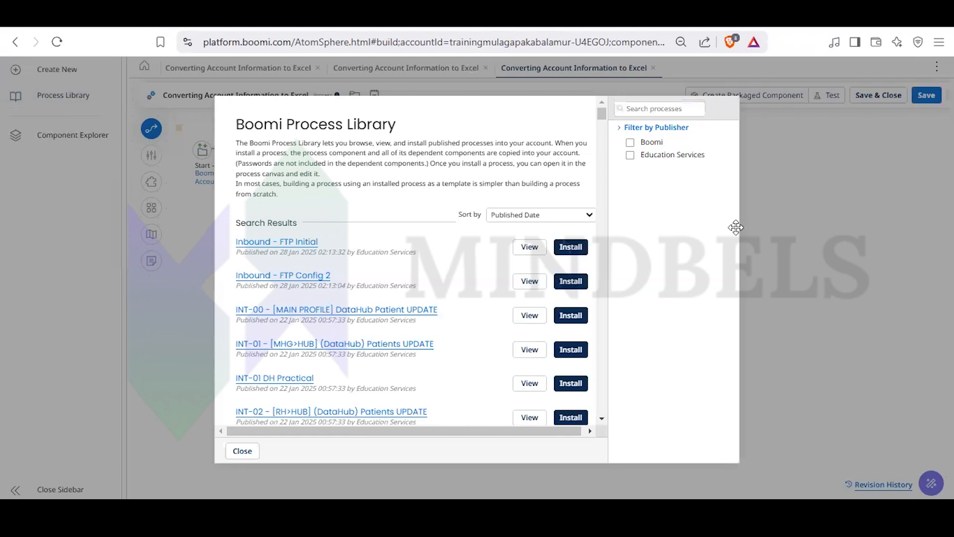
click(243, 451)
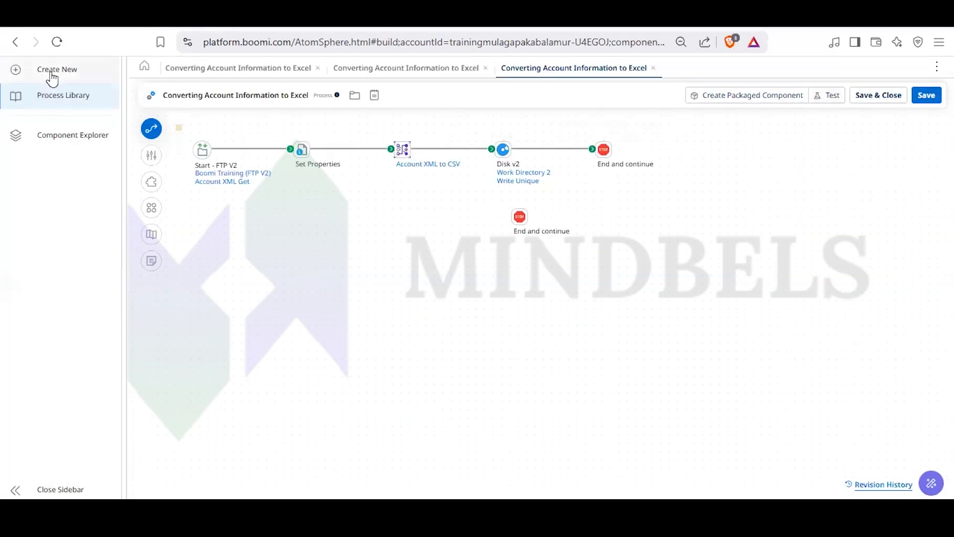
- Reveal the component tree and open the Document Cache Activity process from the Document Cache folder under Professional Developer
click(262, 73)
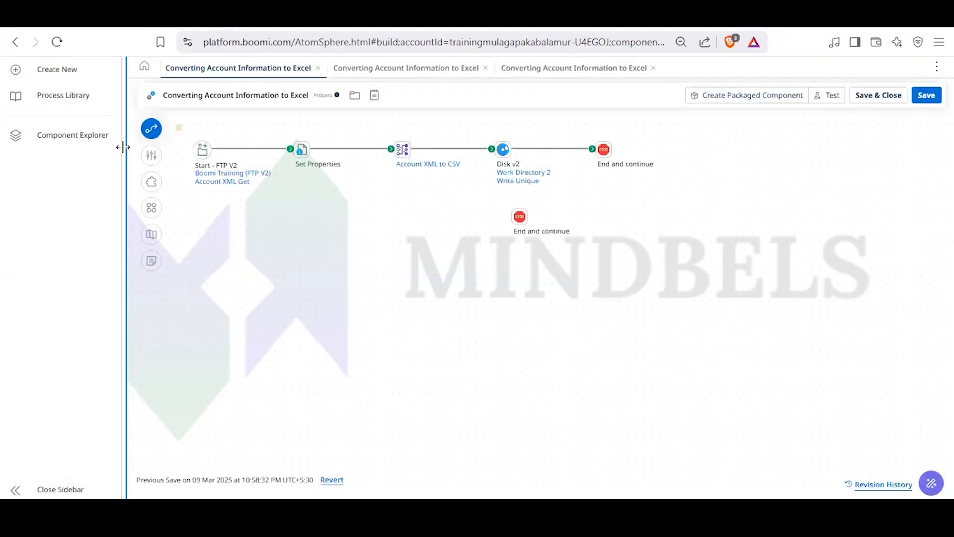
drag(123, 147, 288, 154)
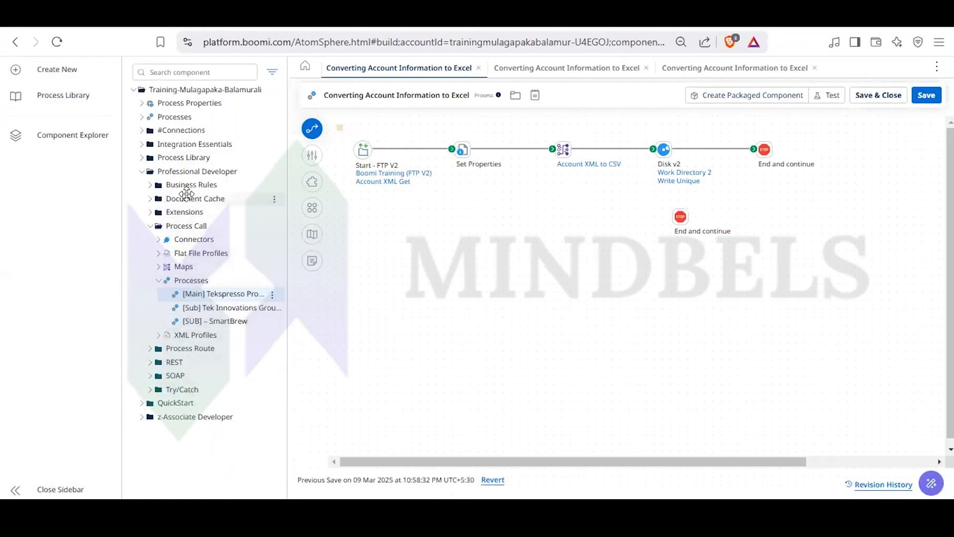
click(150, 199)
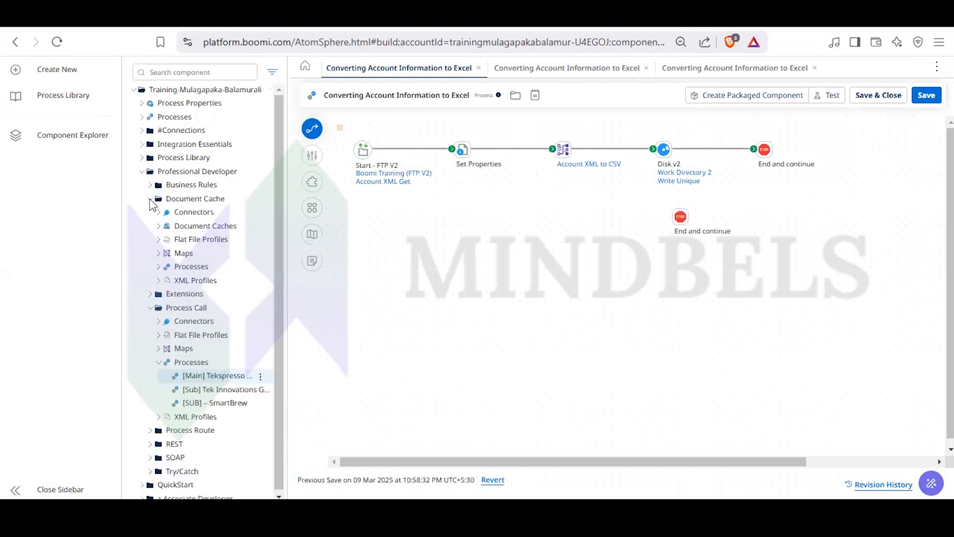
click(159, 267)
click(199, 281)
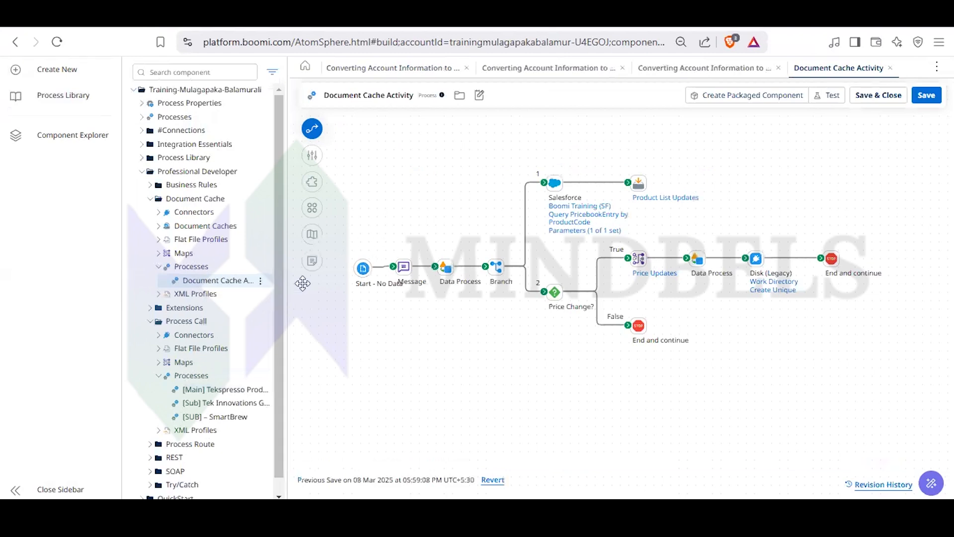
- Open the Add to Cache step on the Salesforce branch and examine its Product List Updates document cache
click(640, 185)
click(490, 134)
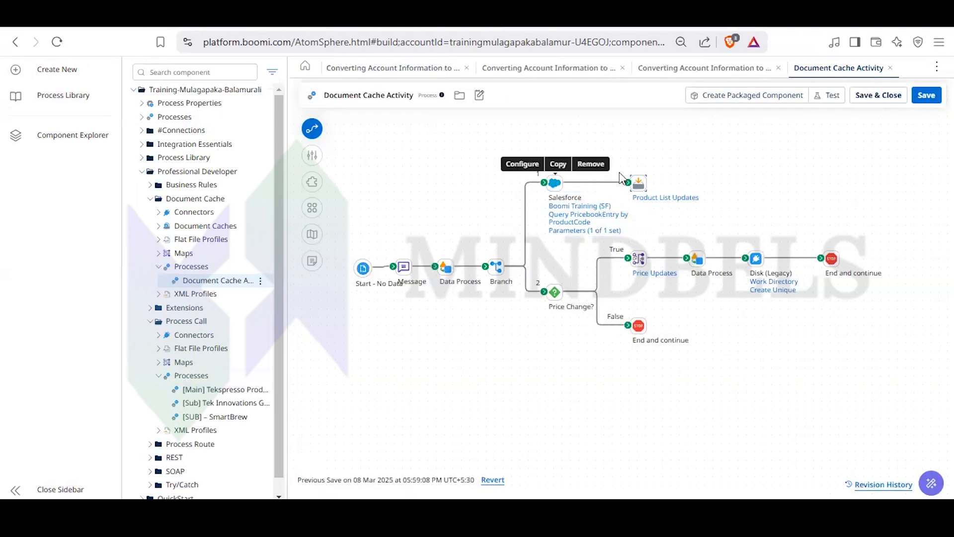
click(638, 180)
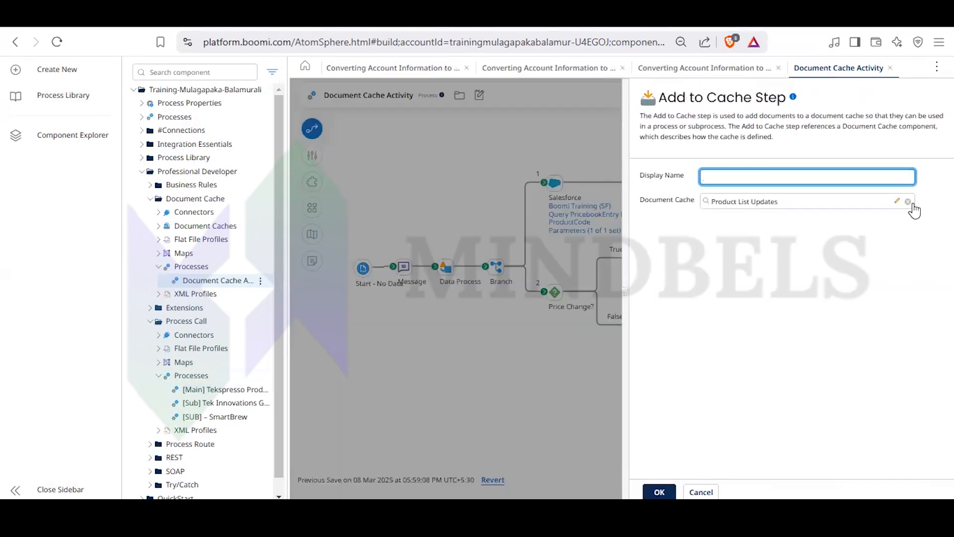
click(897, 202)
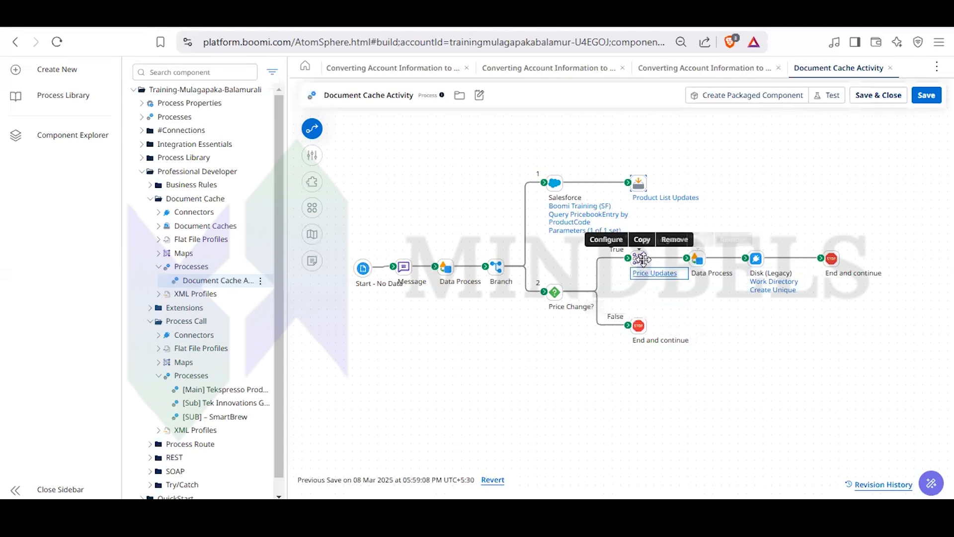
- Open the Price Updates map from the map step on the True branch and expand the source profile's elements
double_click(640, 258)
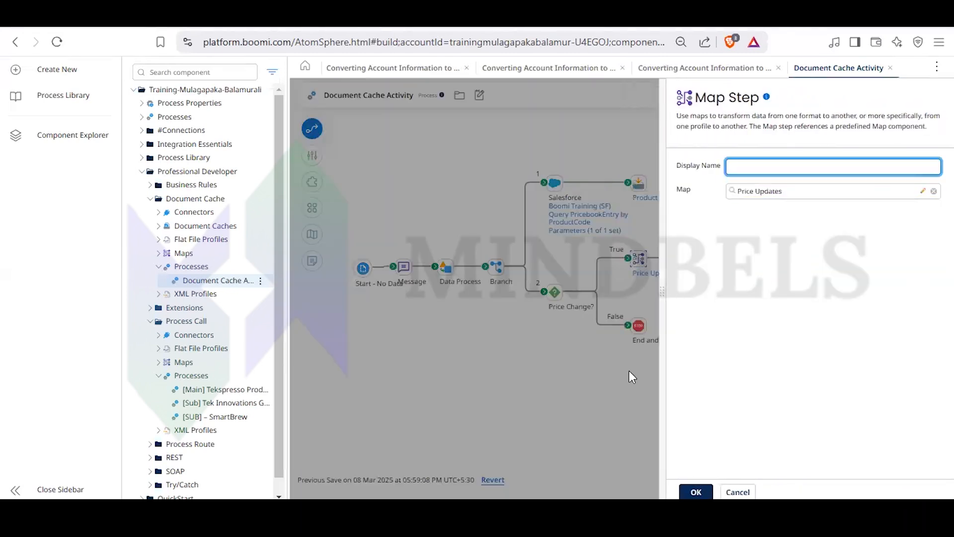
click(580, 387)
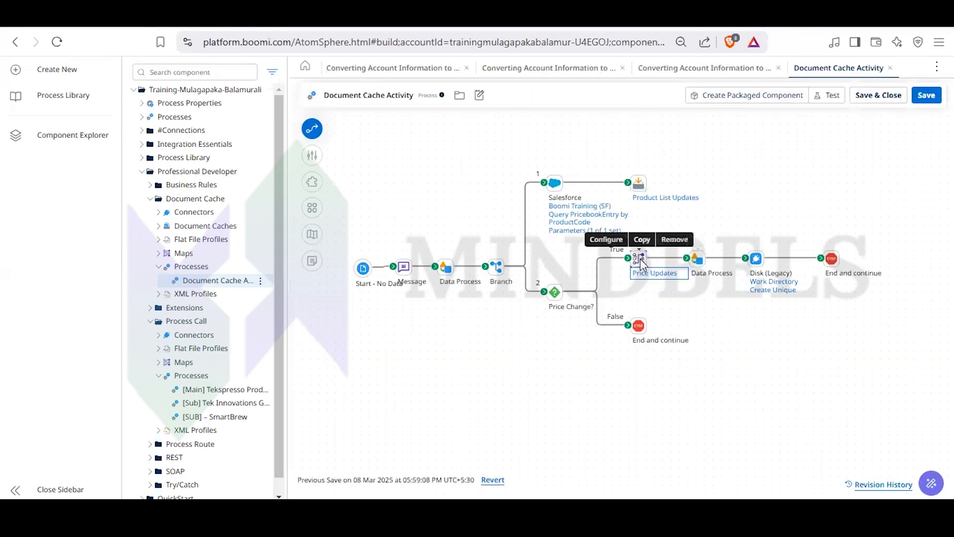
click(640, 259)
click(923, 192)
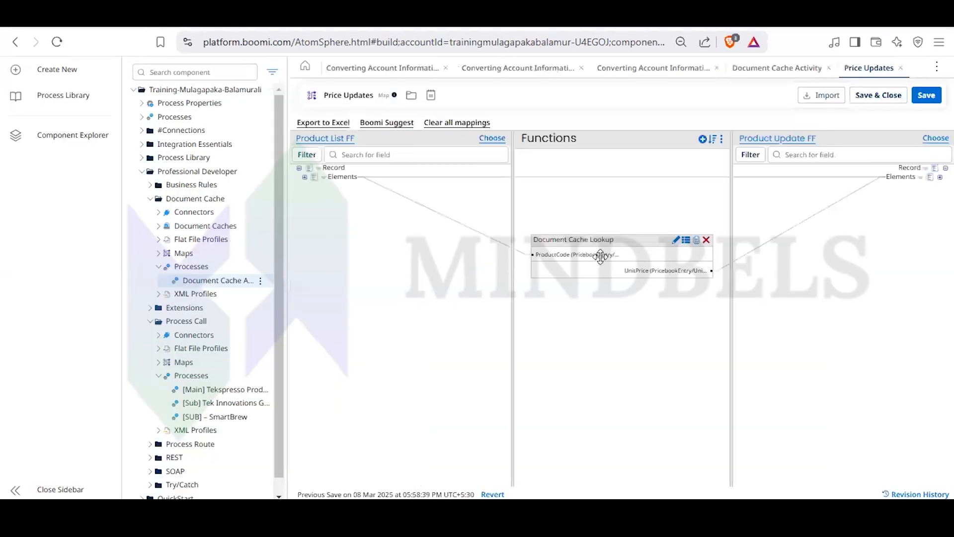
click(304, 177)
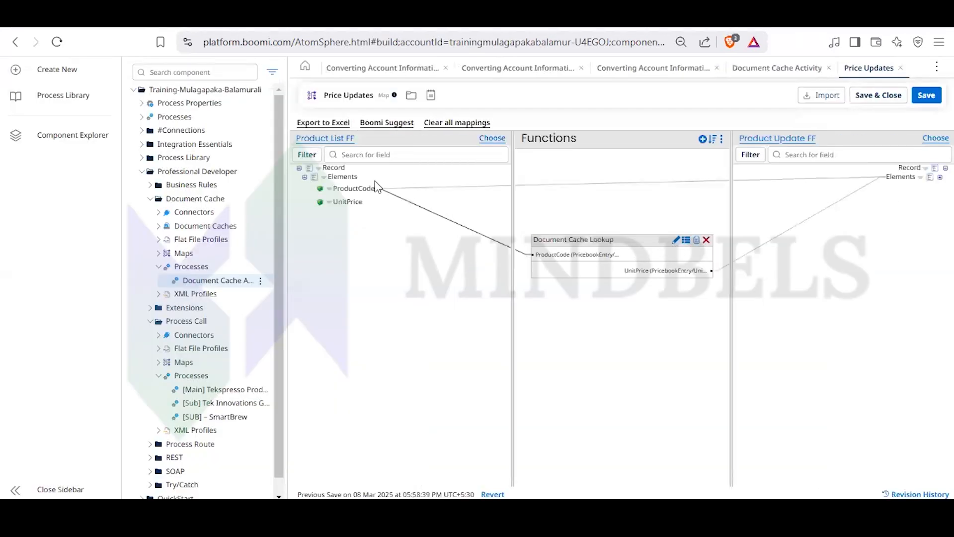
- Examine the Document Cache Lookup function's document cache, cache index and UnitPrice output, and cancel its settings
click(676, 240)
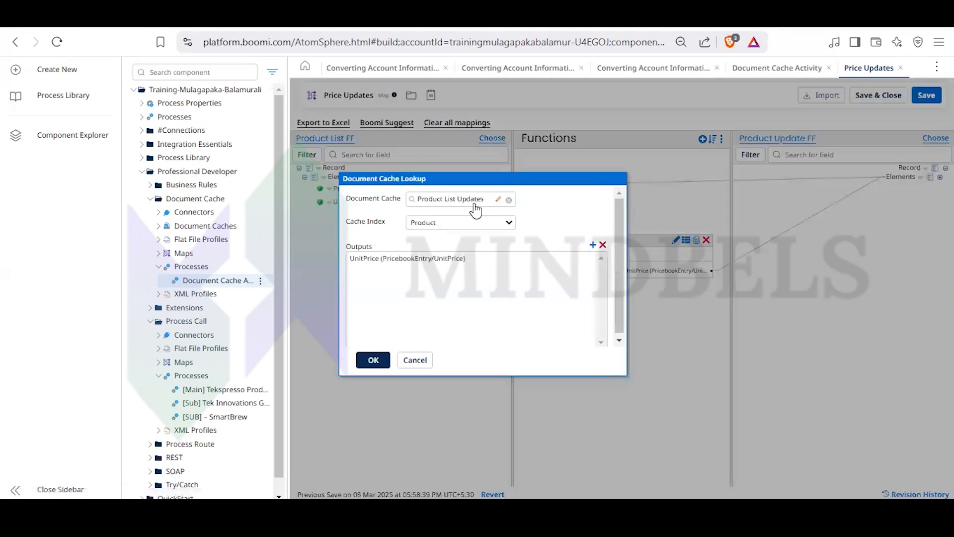
click(446, 259)
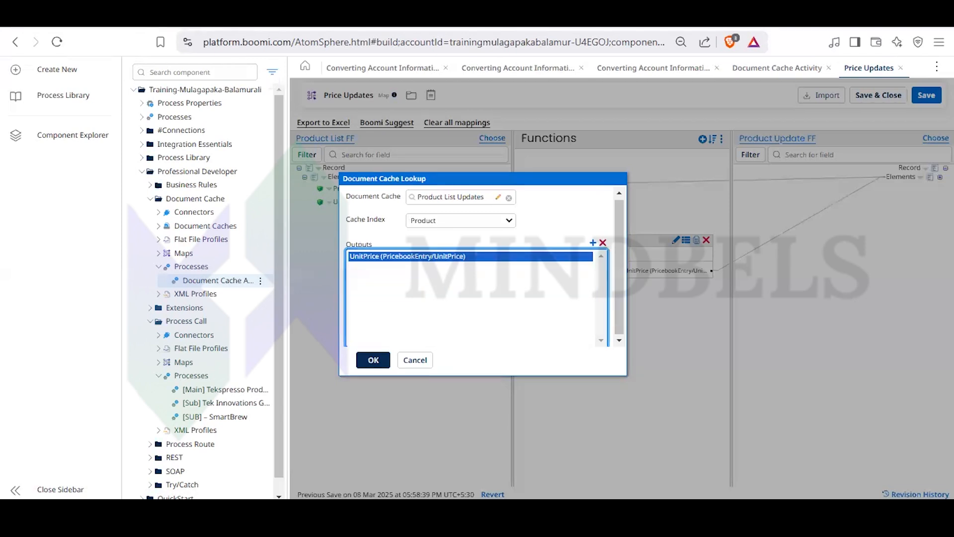
click(414, 362)
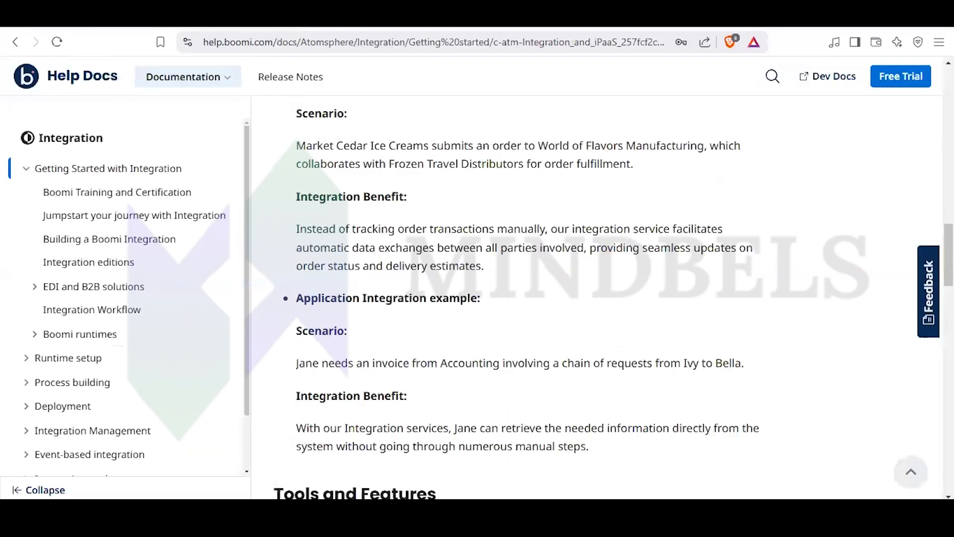
scroll(424, 276, down, 15)
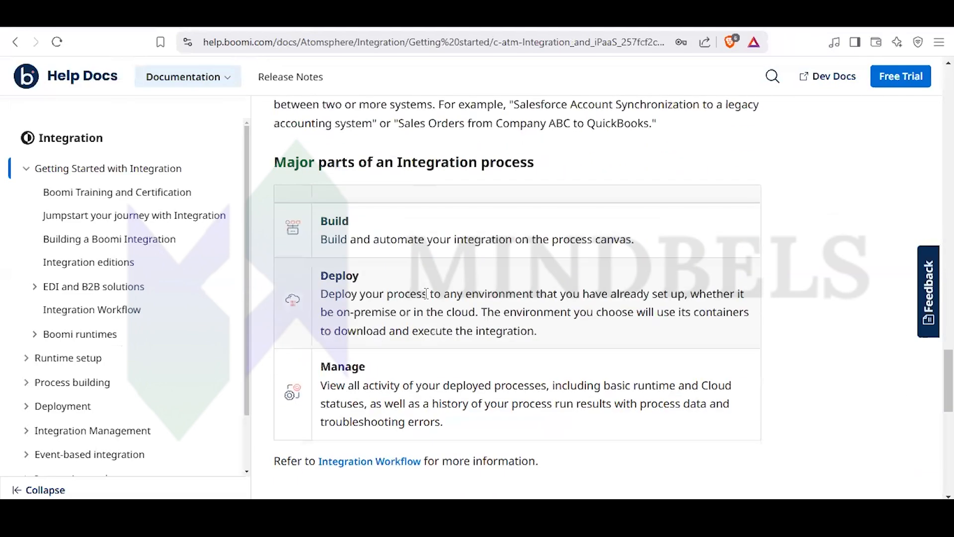
scroll(427, 299, up, 8)
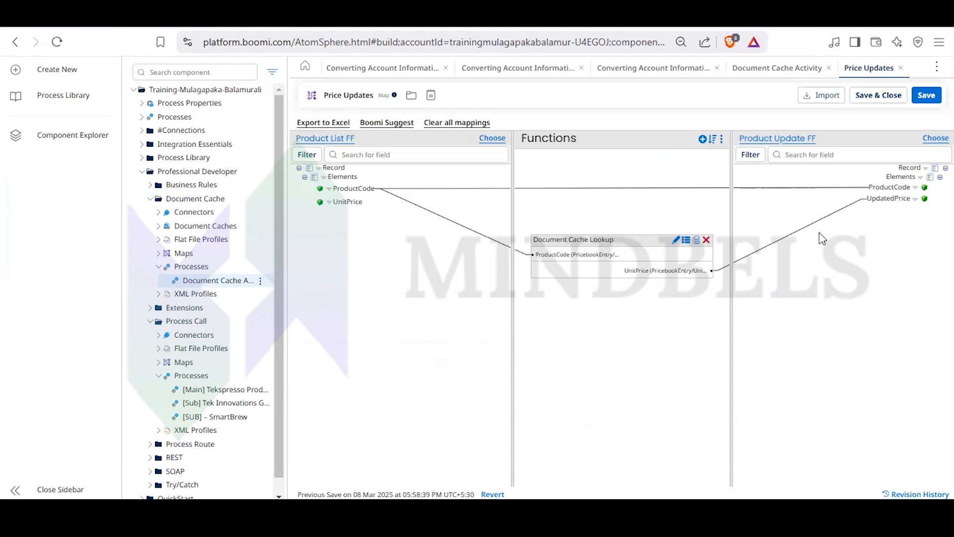
- Save and close the Price Updates map, and close the Document Cache Activity process
click(889, 96)
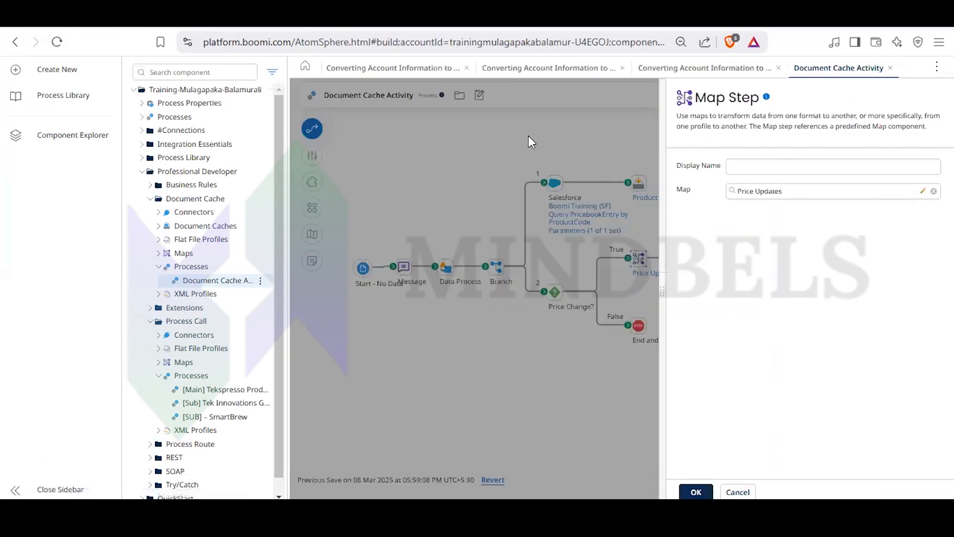
click(529, 135)
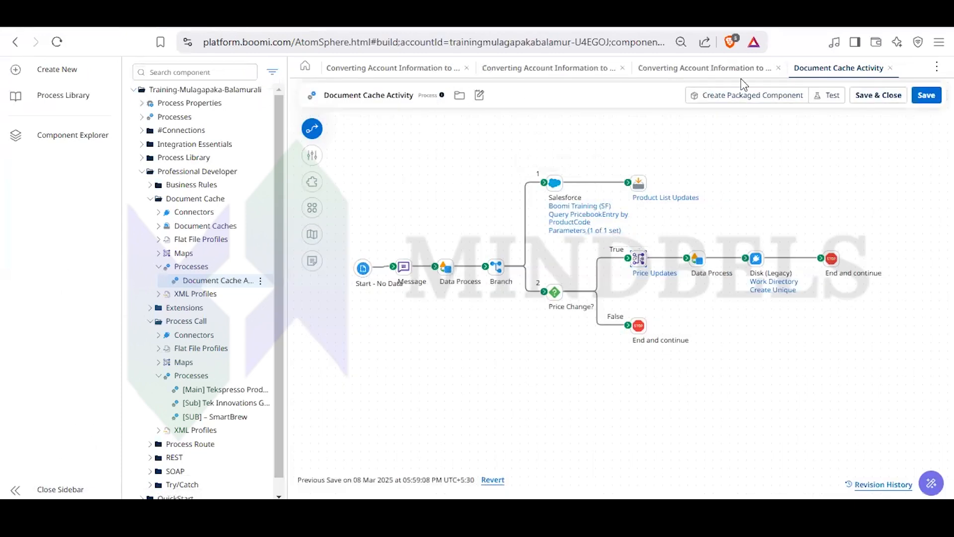
click(890, 68)
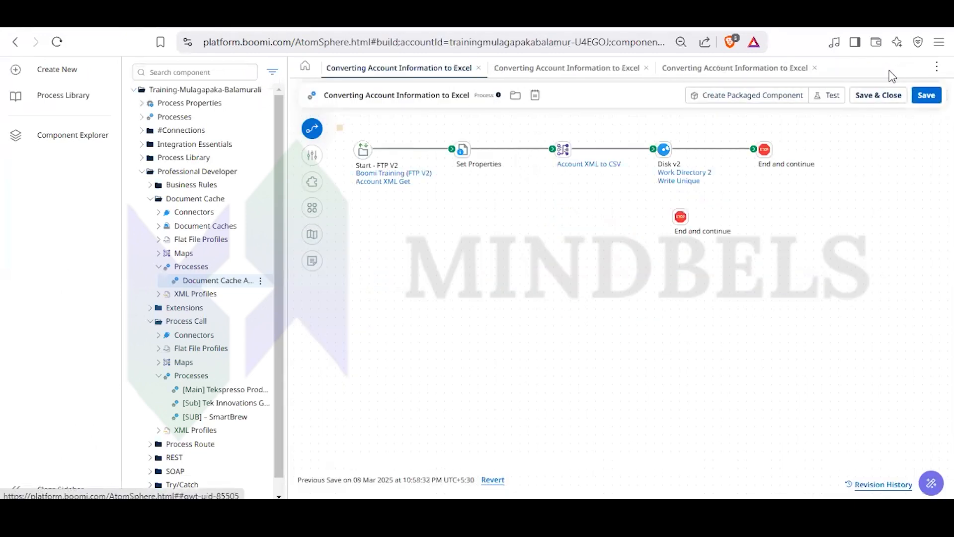
- Open the Work Directory 2 connection from the Disk v2 step and examine its directory and polling interval settings
click(666, 149)
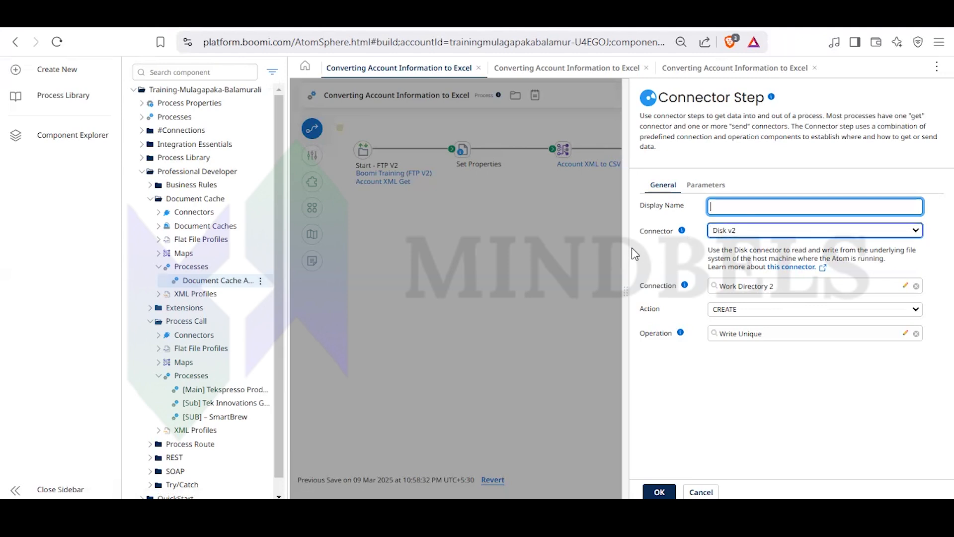
click(519, 314)
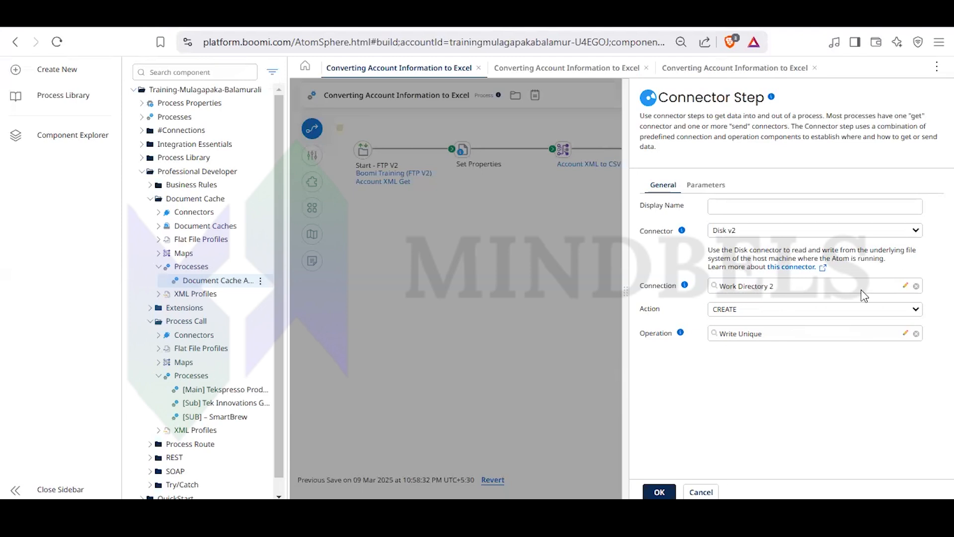
click(905, 287)
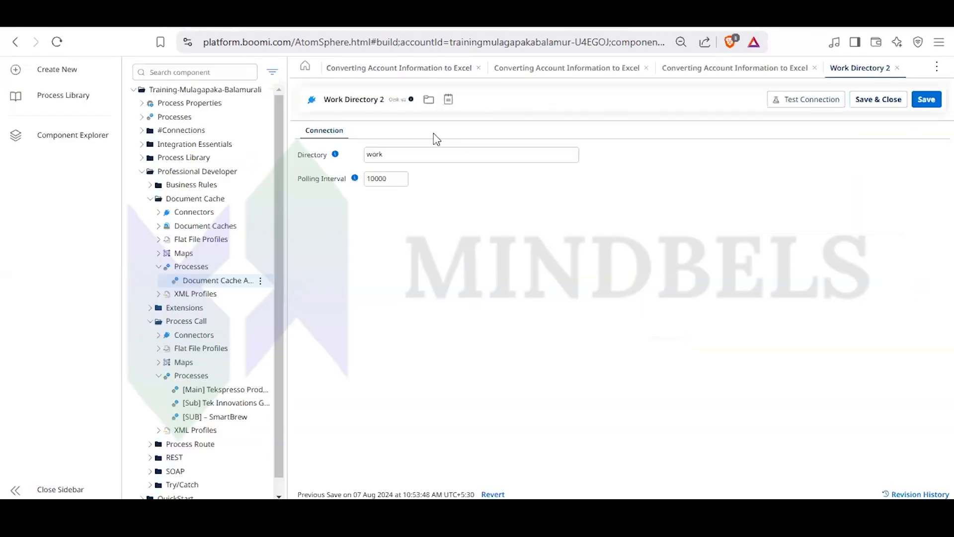
click(420, 155)
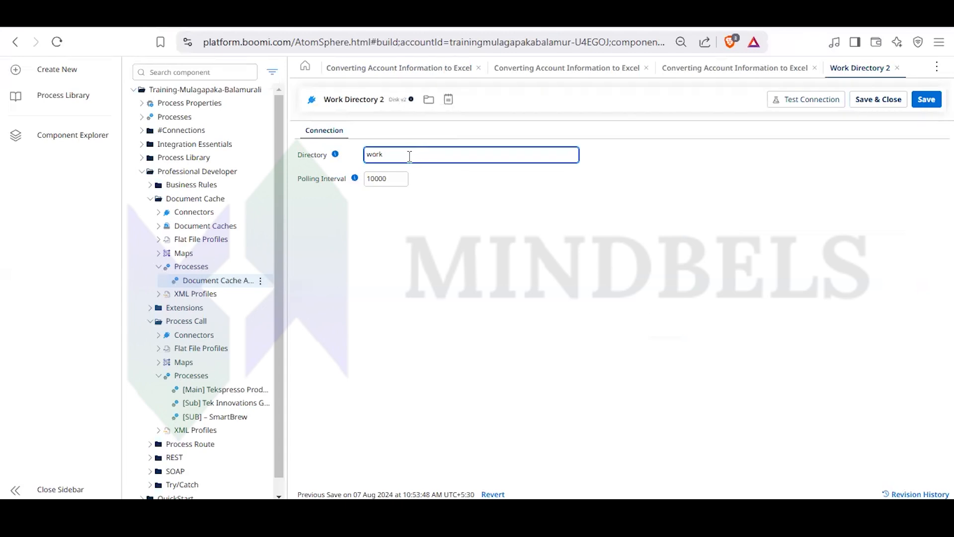
click(418, 197)
click(398, 178)
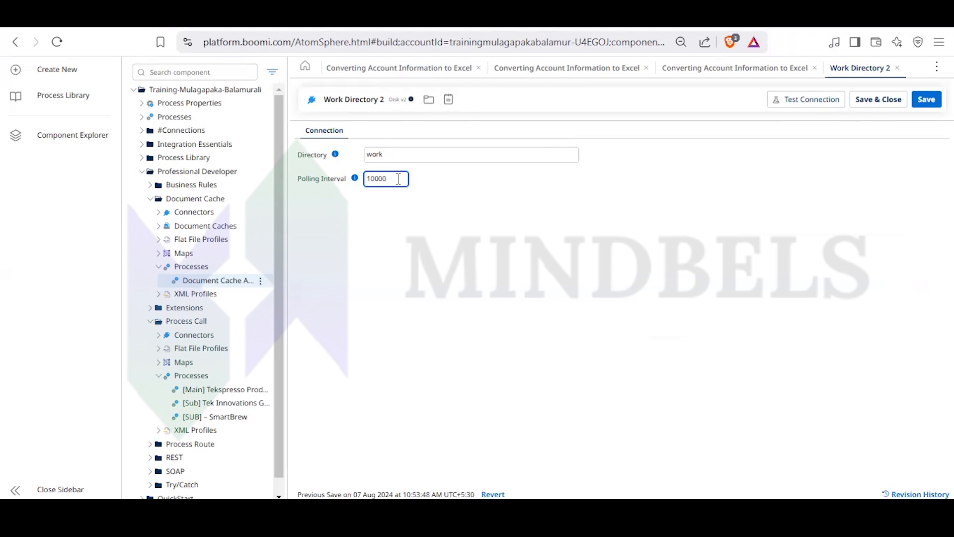
click(414, 172)
click(503, 157)
click(699, 152)
- Test the Work Directory 2 connection with the Test Atom Cloud runtime from the Test environment, and close the test dialog
click(796, 99)
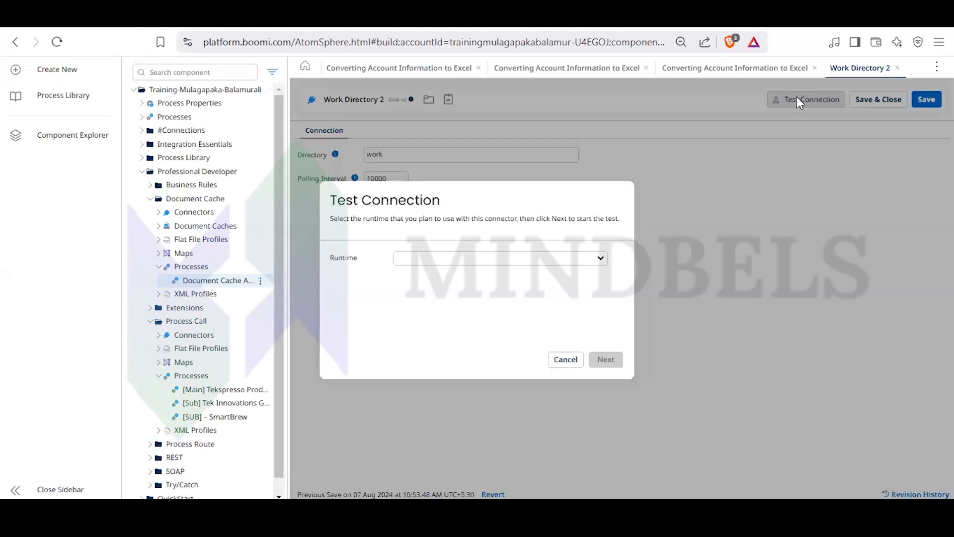
click(593, 259)
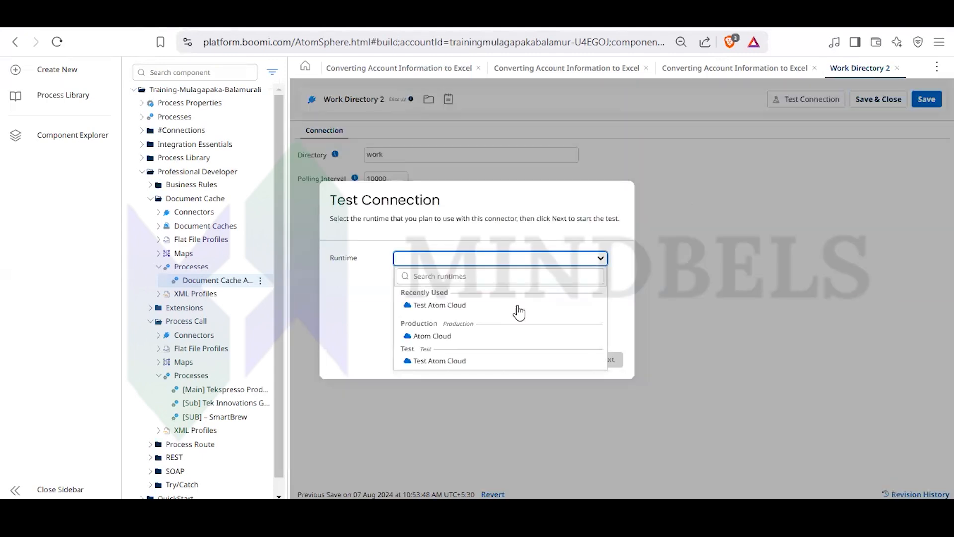
click(460, 363)
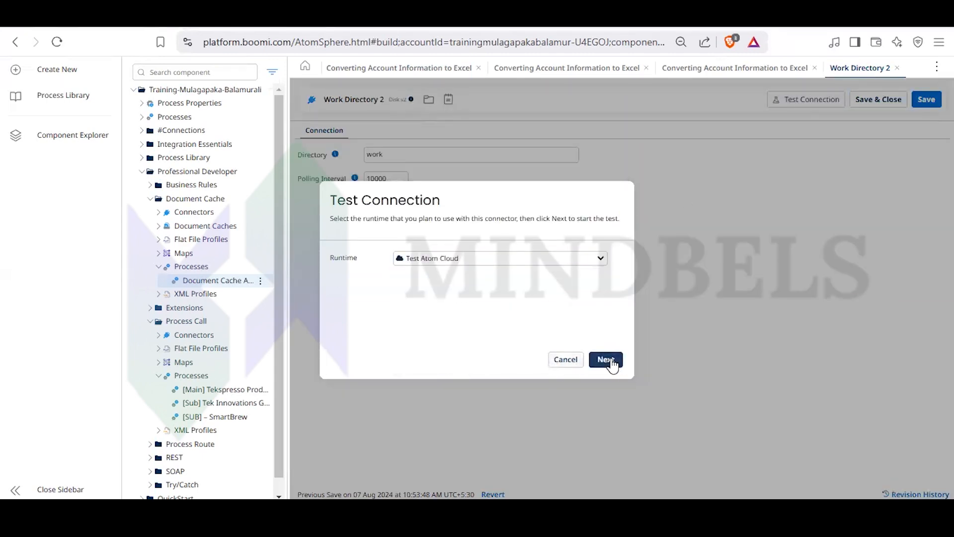
click(610, 360)
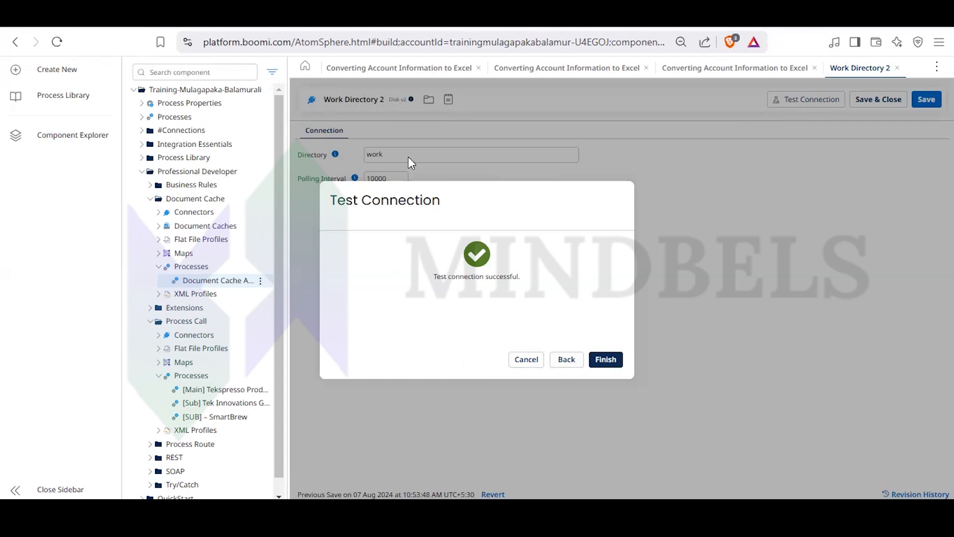
click(527, 359)
- Try the directory work/P1/ in the Work Directory 2 connection, and close the component without saving
click(392, 157)
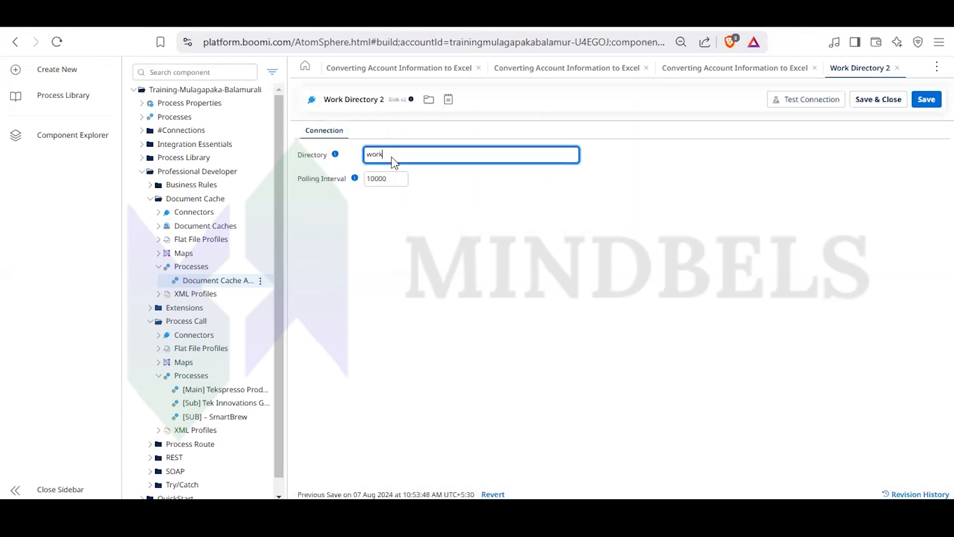
text(/P1/)
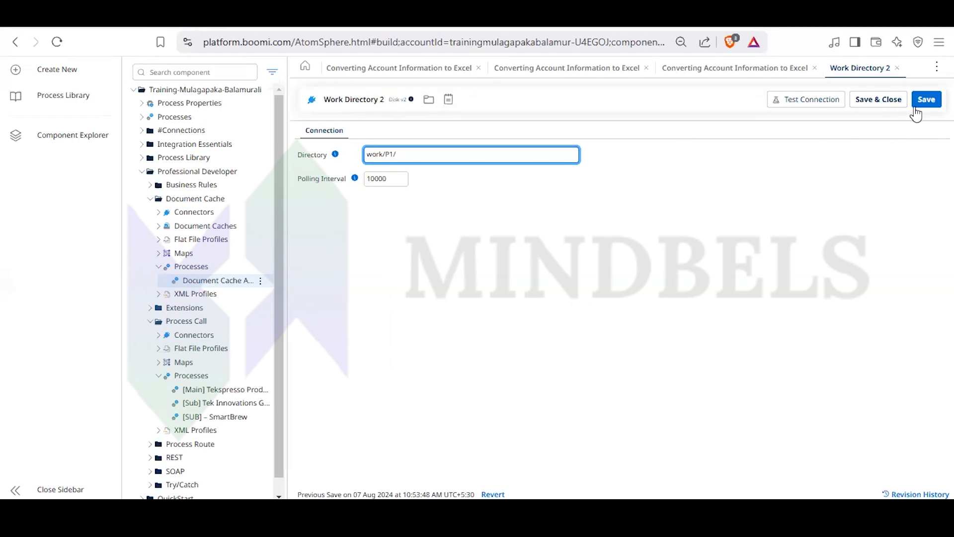
click(898, 68)
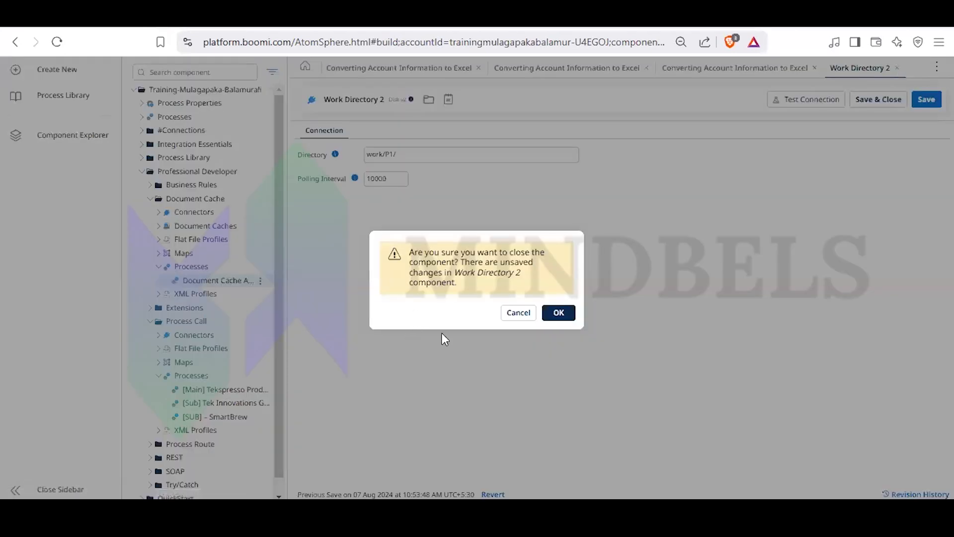
click(559, 313)
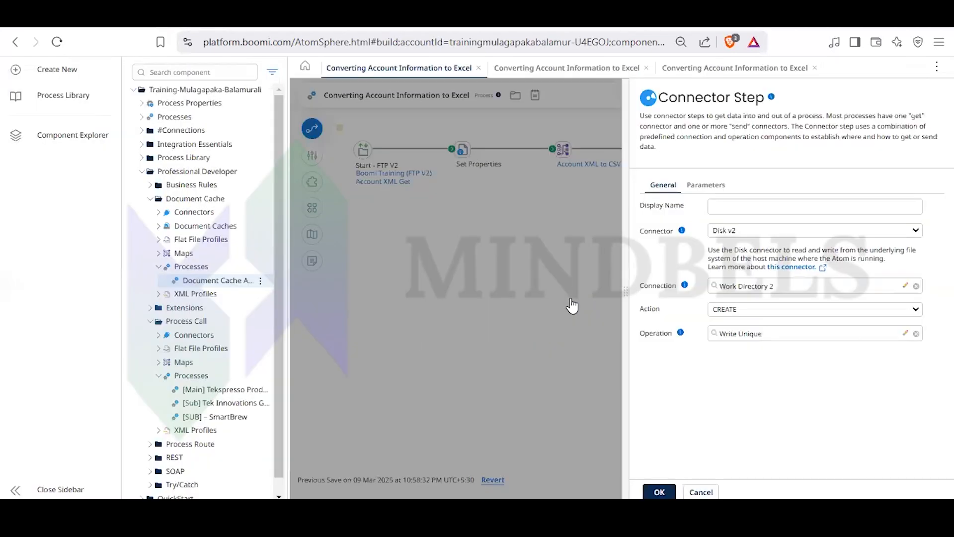
- Reopen the Work Directory 2 connection from the Disk v2 step, check its directory setting, and close it
key(Escape)
mouse_move(674, 144)
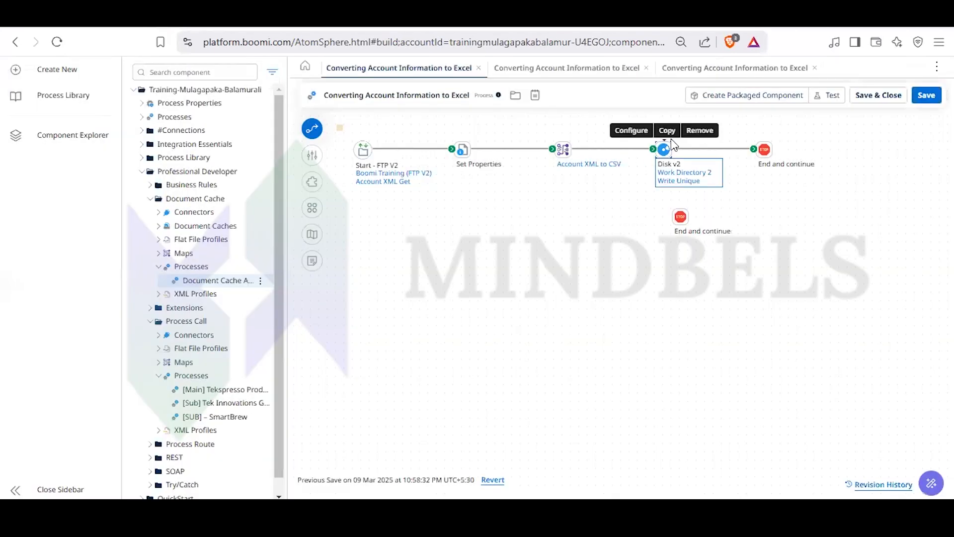
click(631, 130)
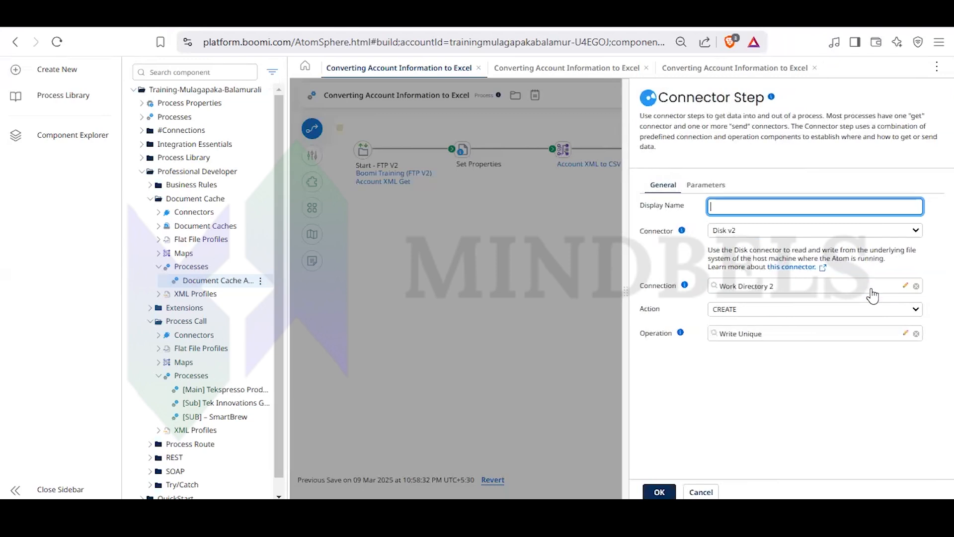
click(907, 286)
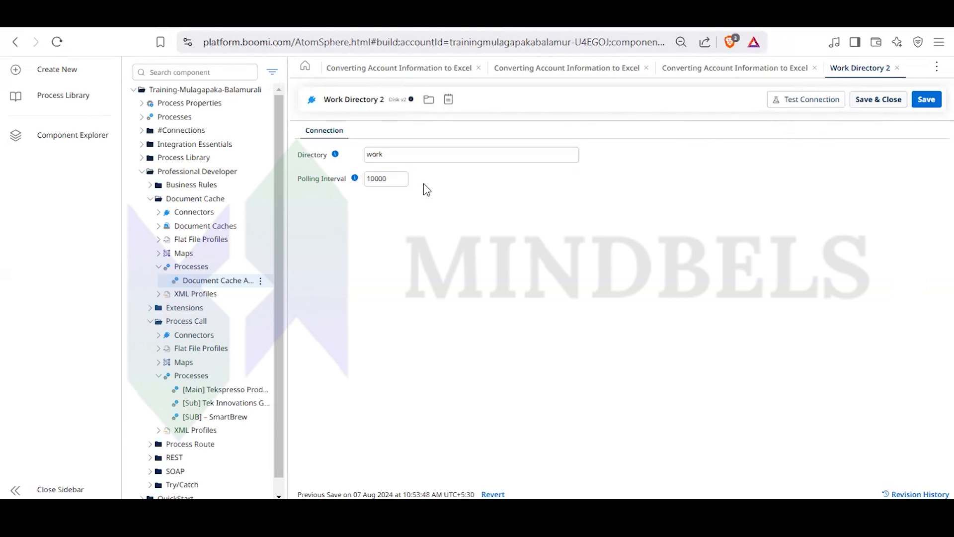
click(899, 69)
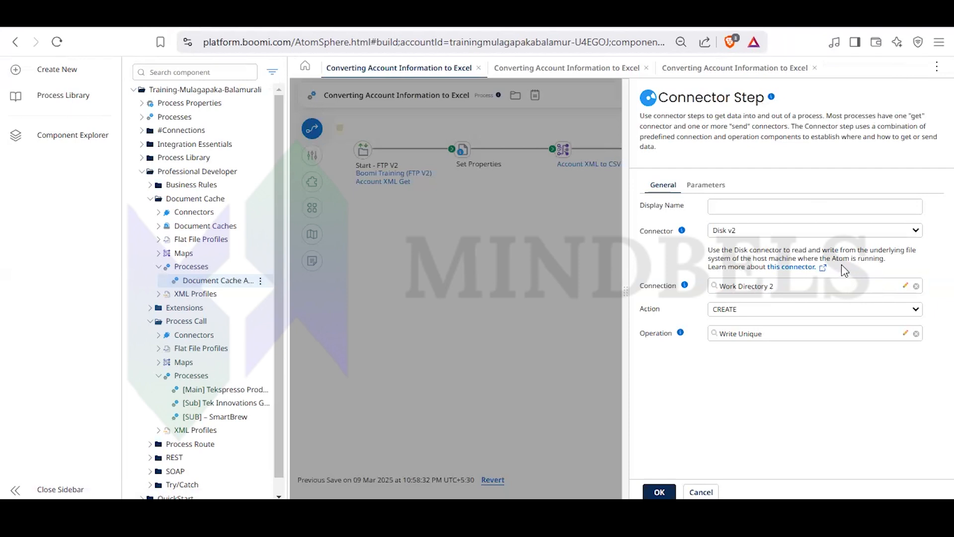
- Look through the action choices of the Disk v2 connector step and close its settings with CREATE kept
click(829, 287)
click(755, 314)
click(754, 313)
click(754, 314)
click(753, 311)
click(753, 311)
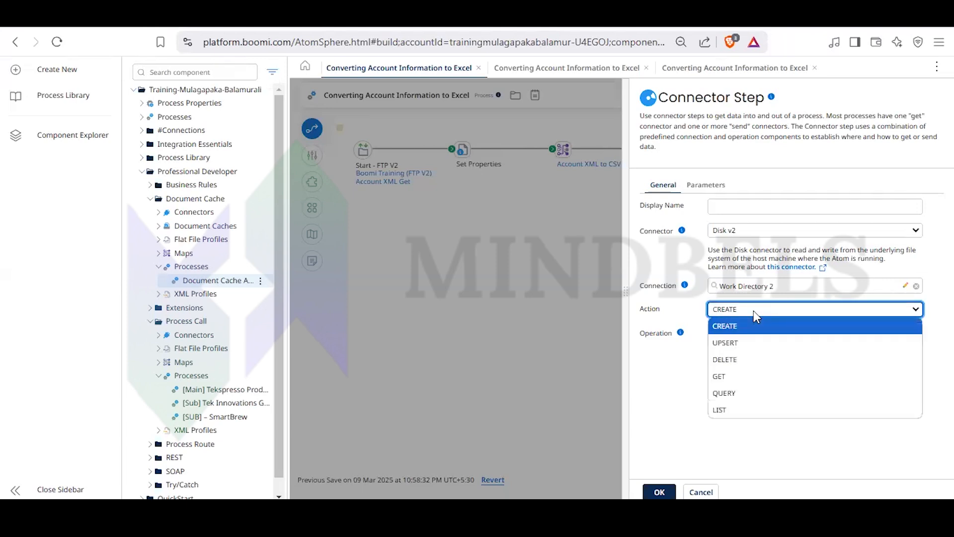
click(754, 311)
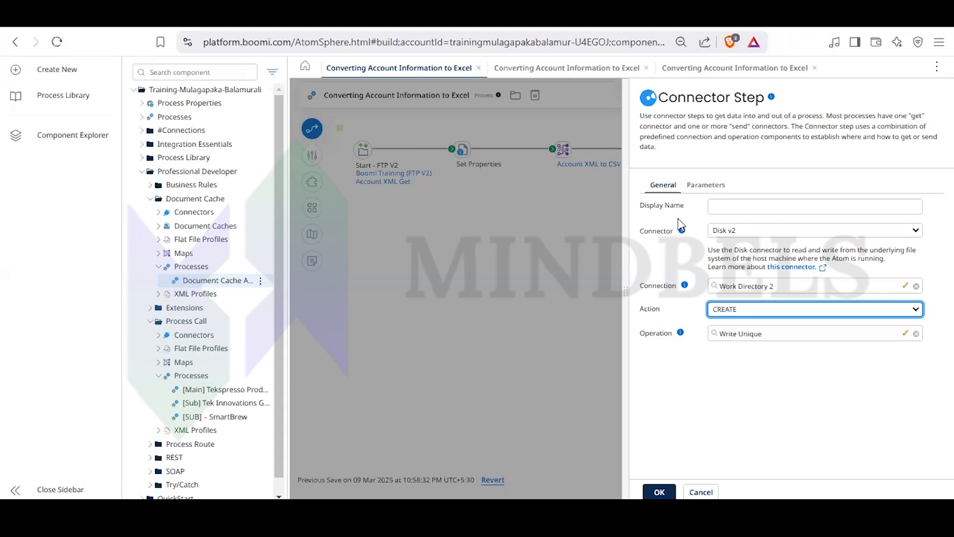
click(723, 309)
click(532, 291)
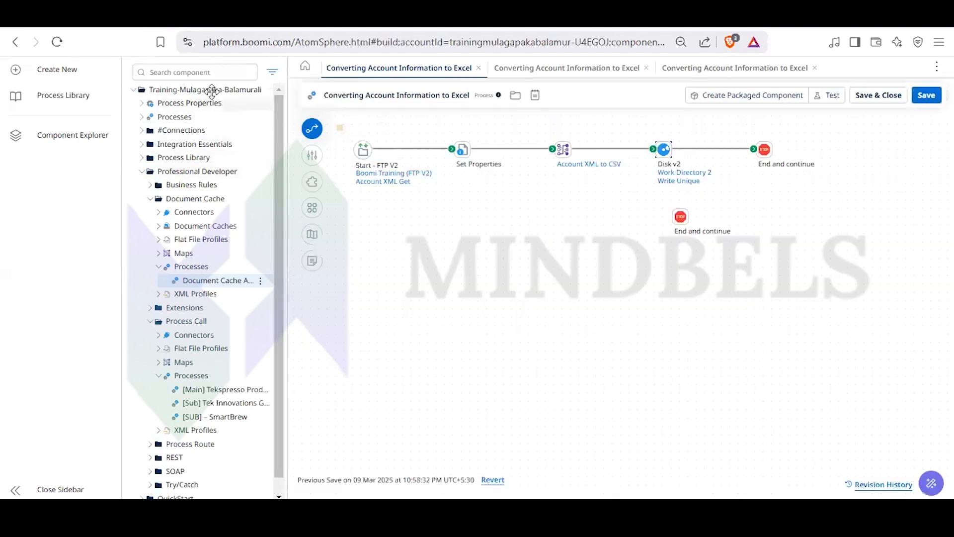
- Search the steps for Disk and add an unconfigured Disk (Legacy) connector step to the canvas below the existing flow
click(312, 128)
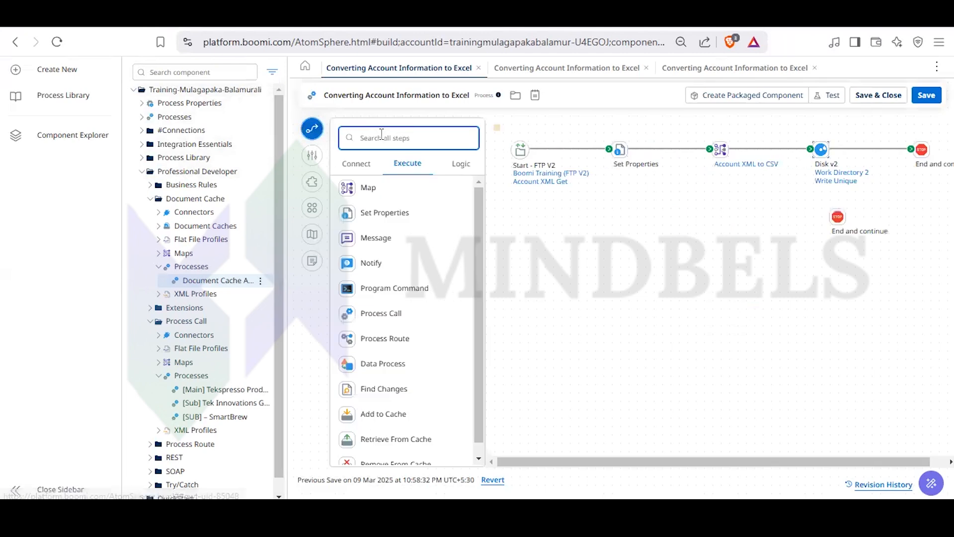
text(Disk)
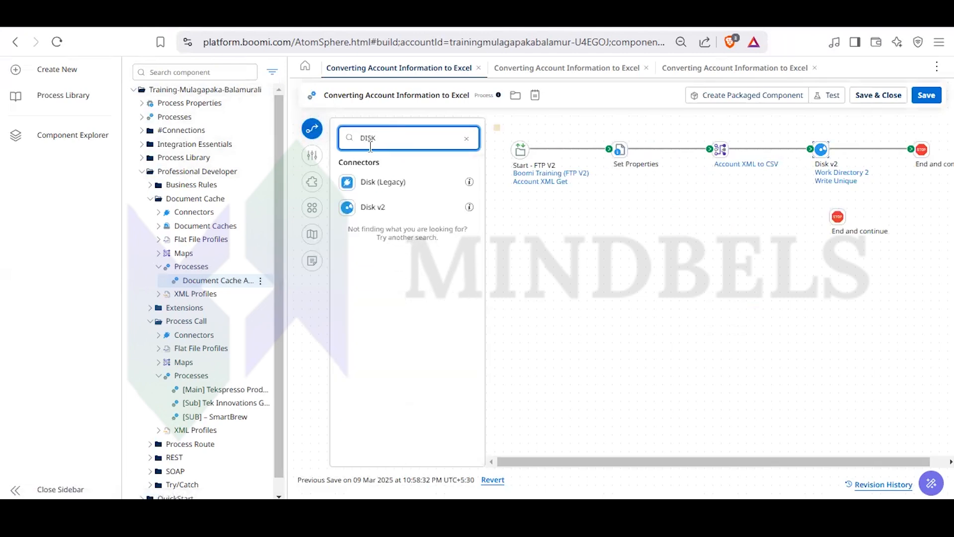
drag(383, 183, 836, 299)
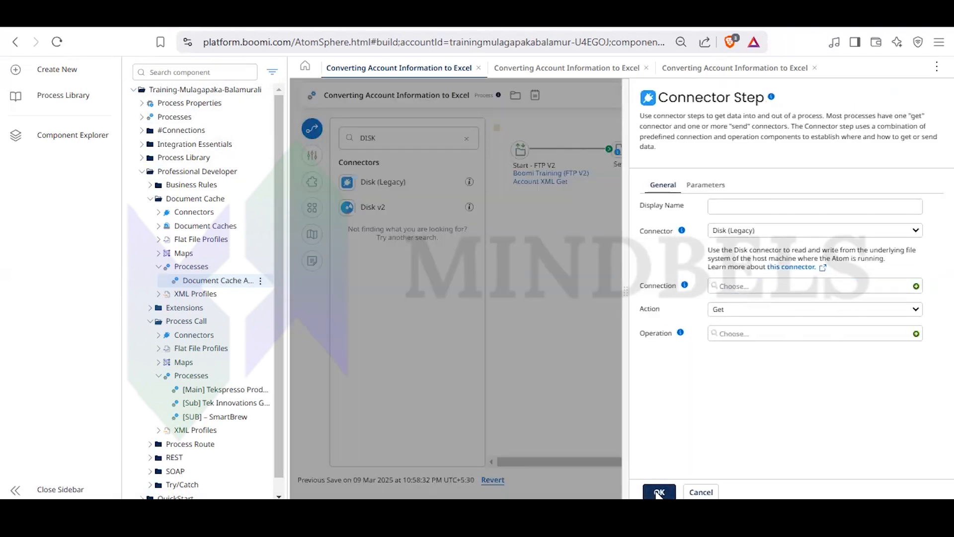
click(659, 492)
- Compare the action choices of the Disk (Legacy) connector step with those of the Disk v2 step
click(789, 299)
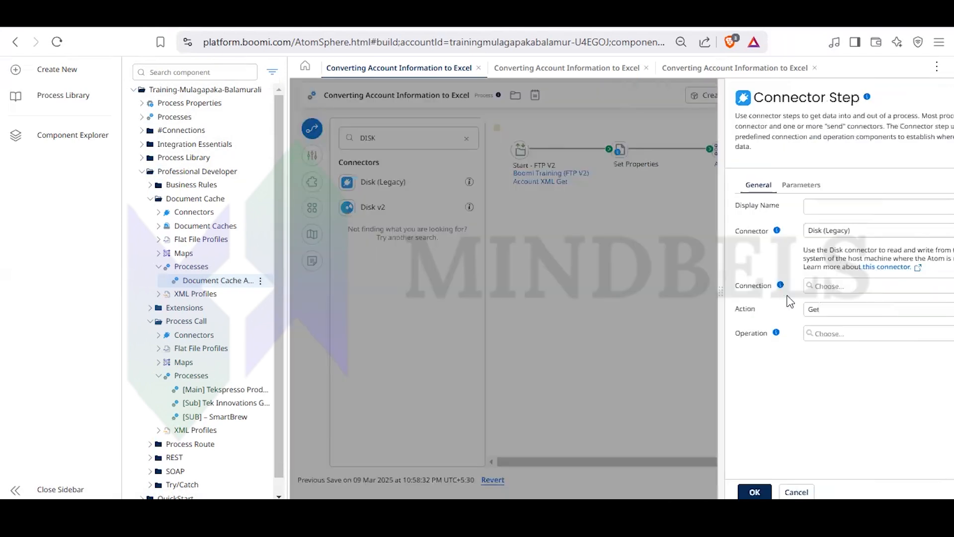
click(811, 312)
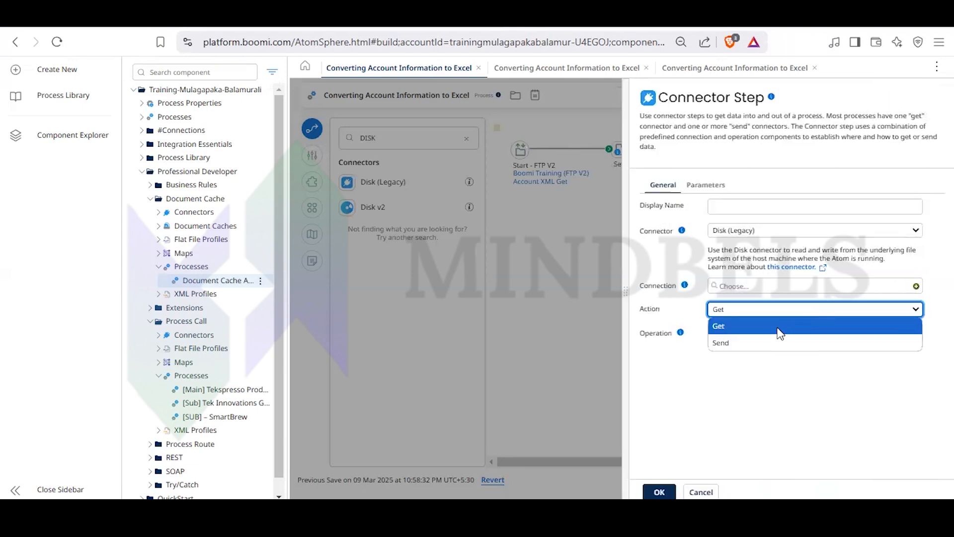
click(492, 256)
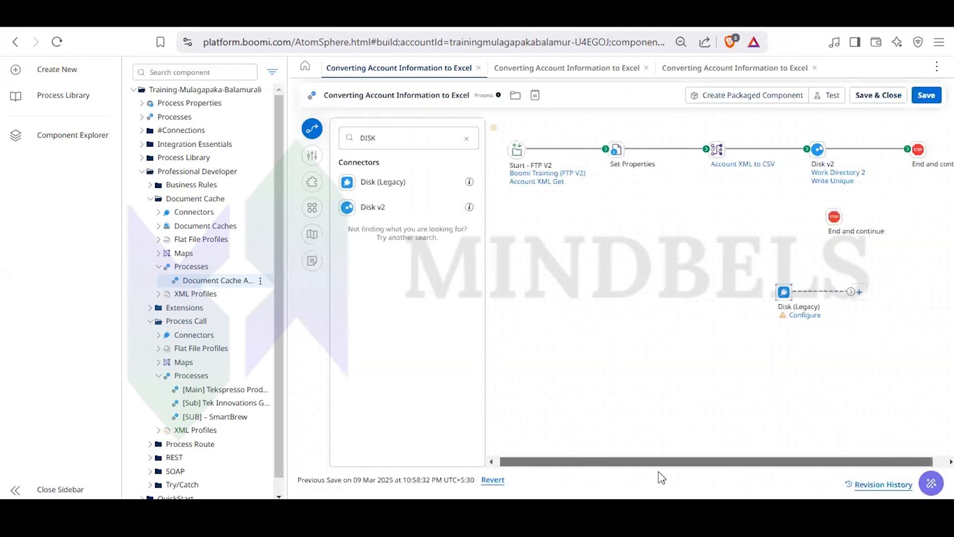
click(804, 151)
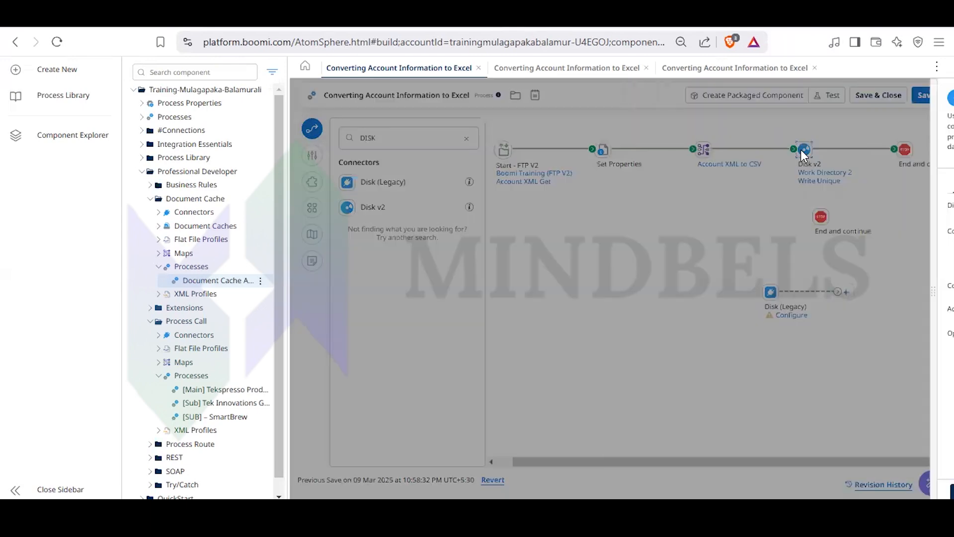
click(771, 310)
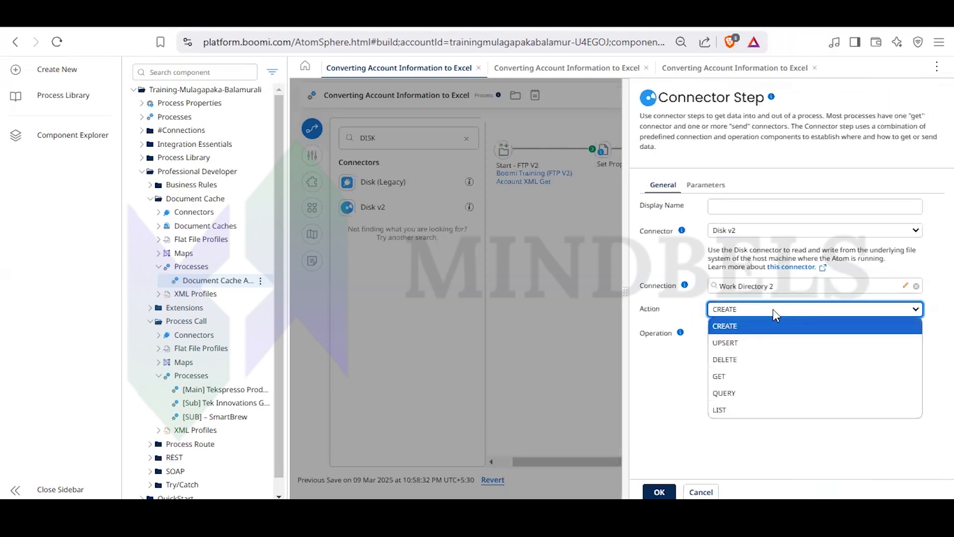
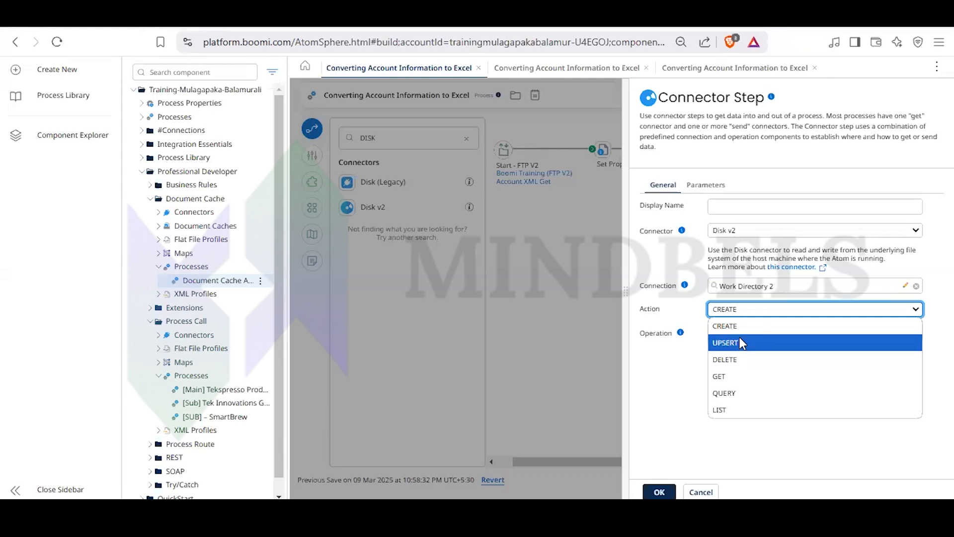
- Open the Work Directory 2 connection from the Disk v2 step and read the help text for its polling interval
click(677, 373)
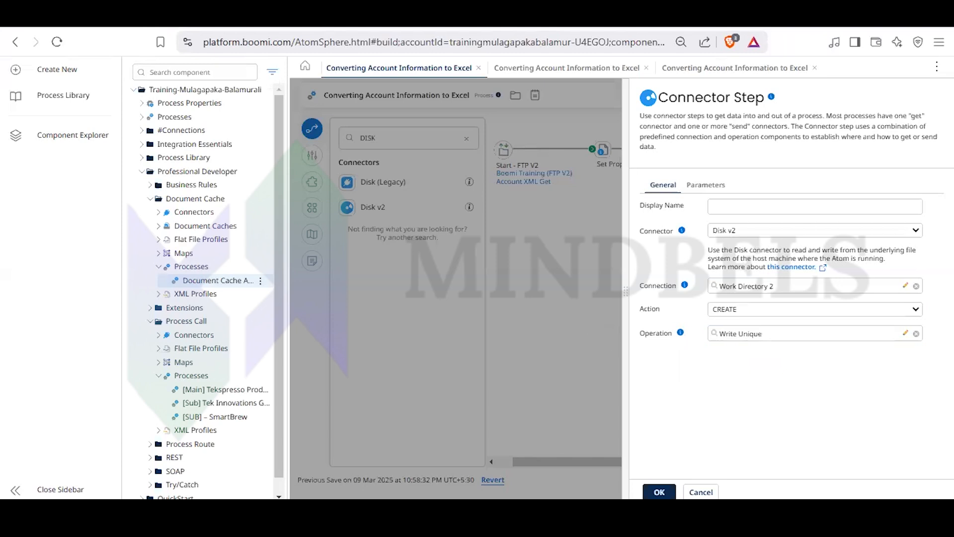
click(907, 286)
click(392, 158)
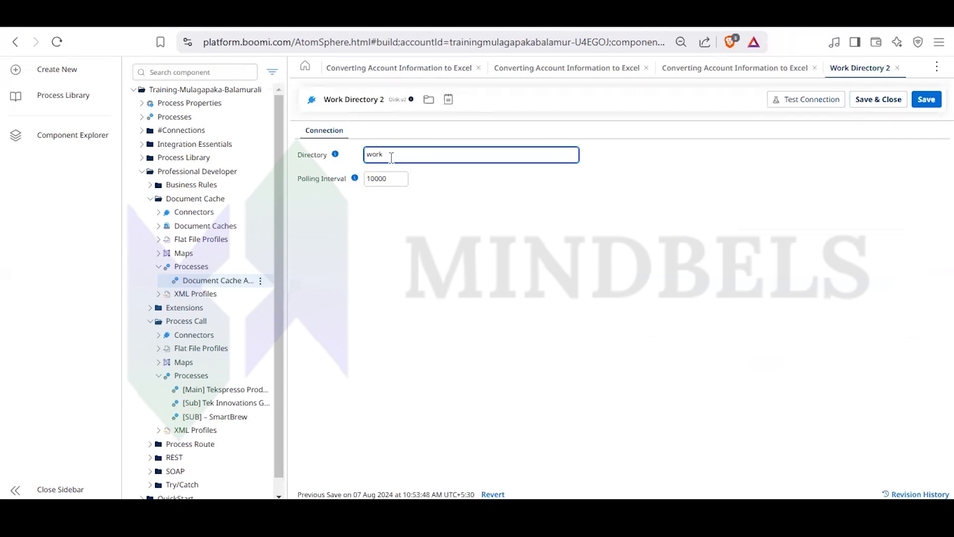
click(368, 277)
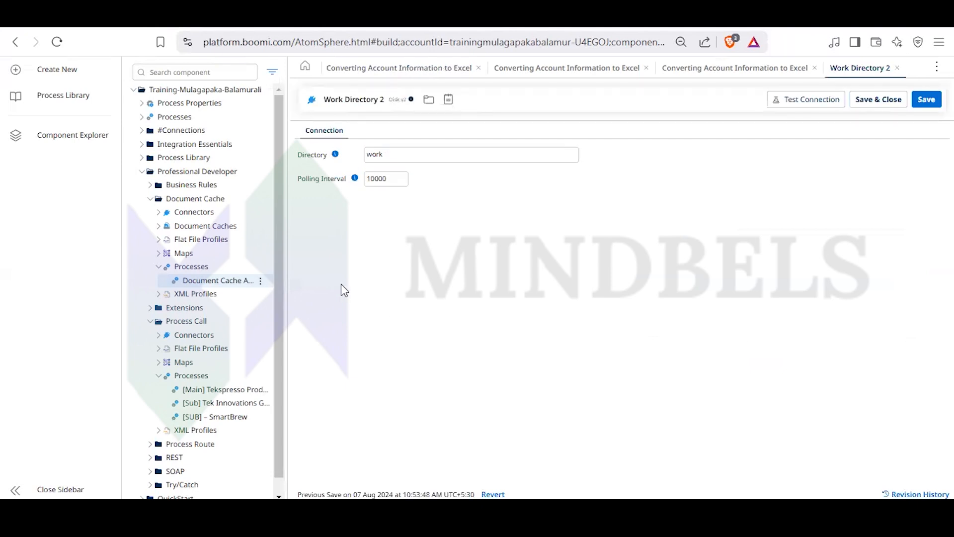
click(354, 179)
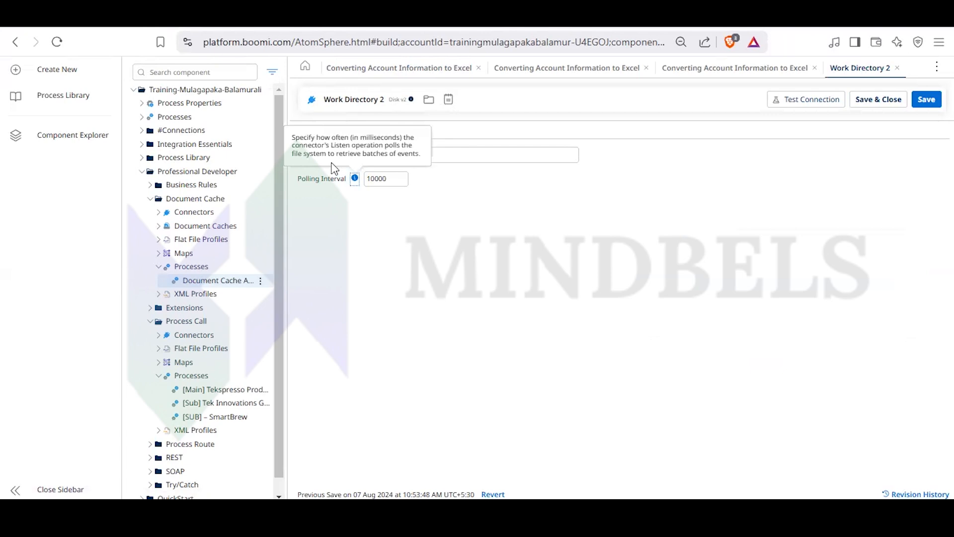
click(306, 135)
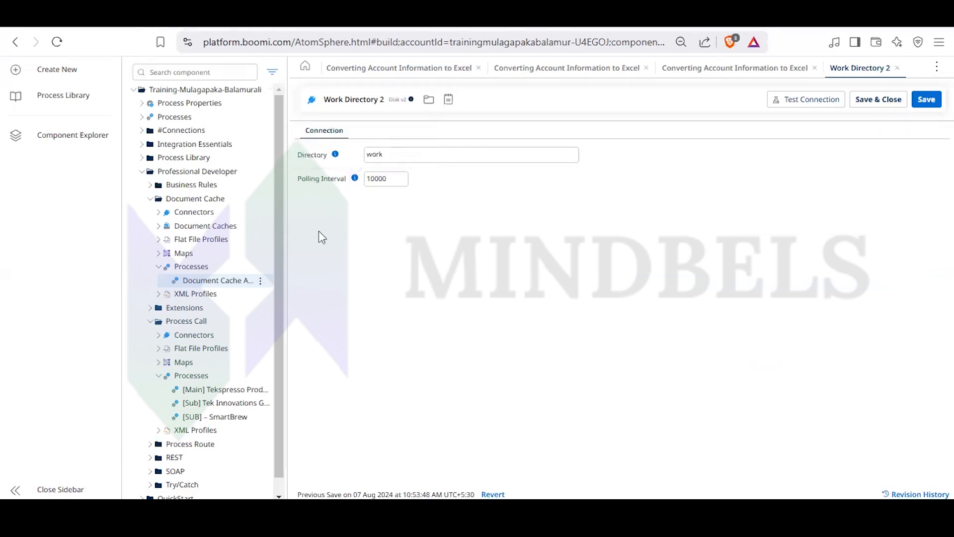
- Set the polling interval of the Work Directory 2 connection to 1 and save the connection
click(396, 179)
double_click(386, 177)
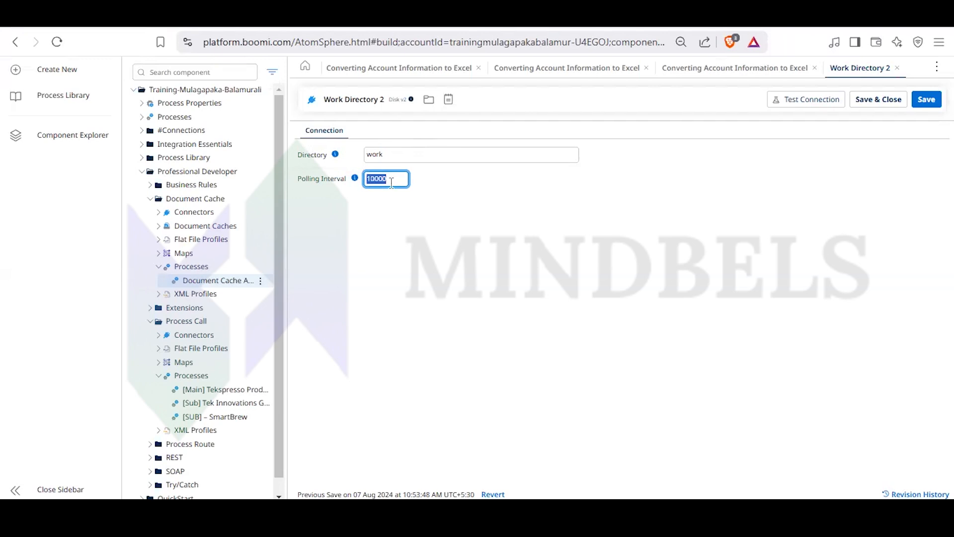
click(391, 183)
drag(393, 180, 365, 179)
click(392, 158)
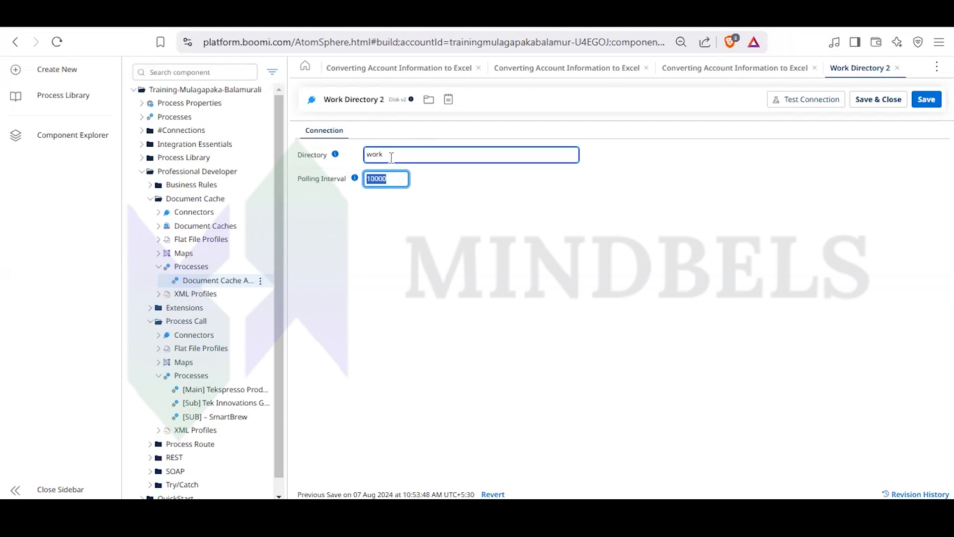
click(377, 141)
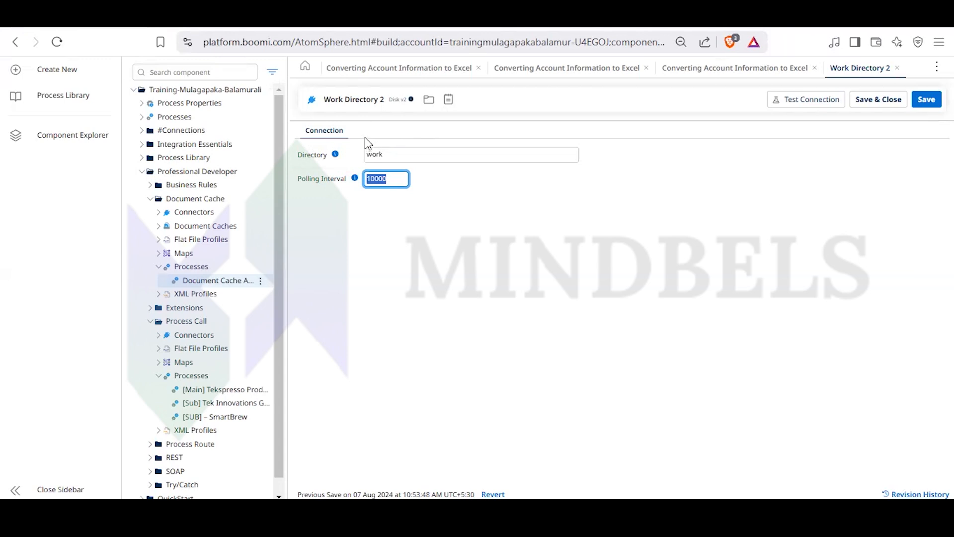
click(388, 180)
click(406, 186)
click(927, 102)
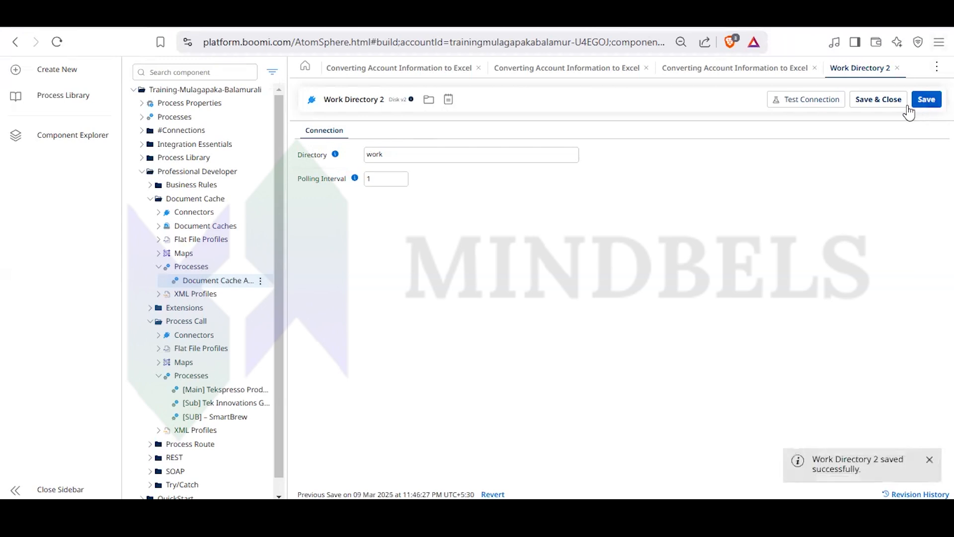
- Test the Work Directory 2 connection on the Test Atom Cloud runtime and finish the test
click(829, 101)
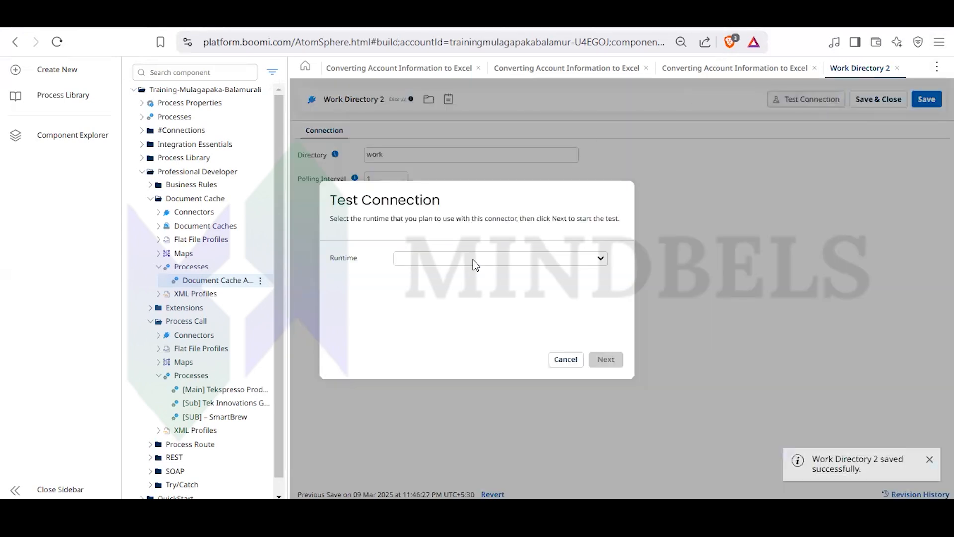
click(475, 260)
click(428, 362)
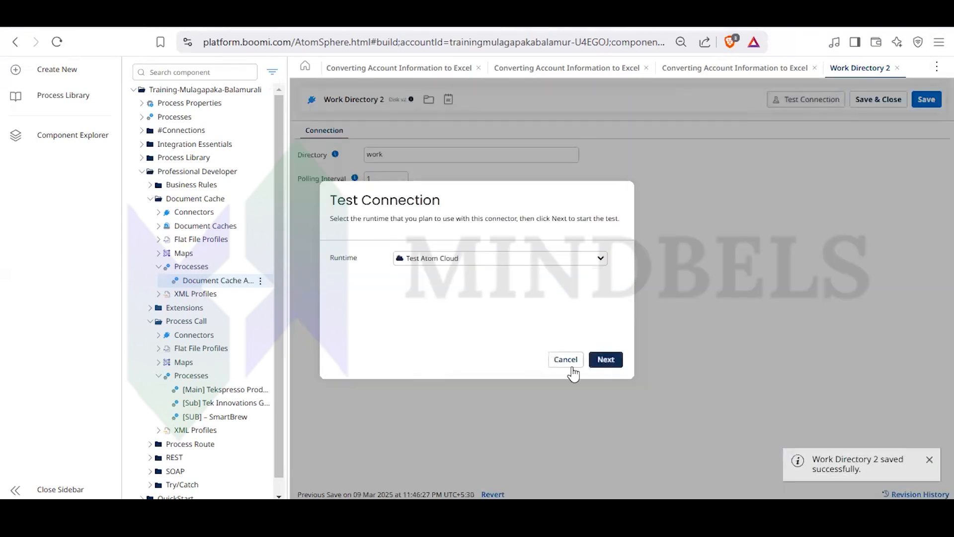
click(603, 365)
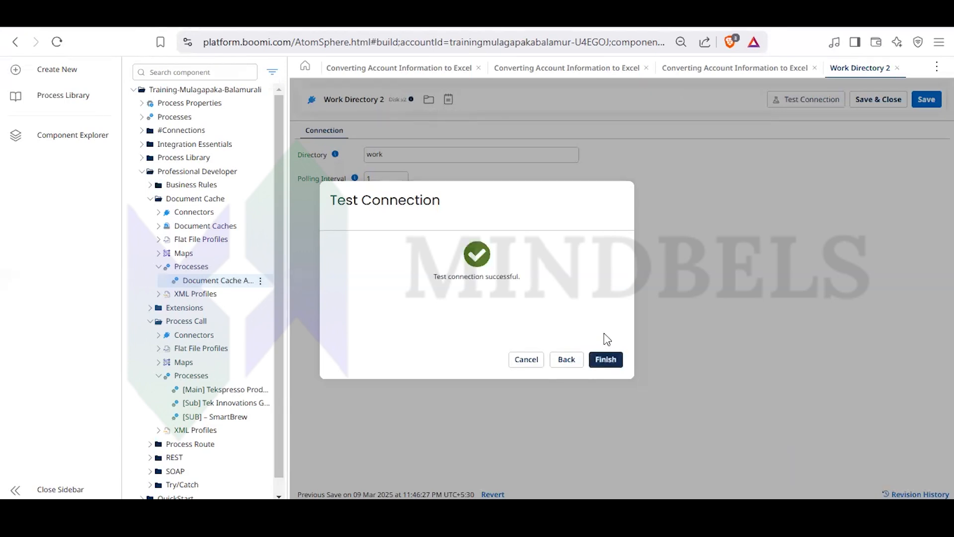
click(604, 360)
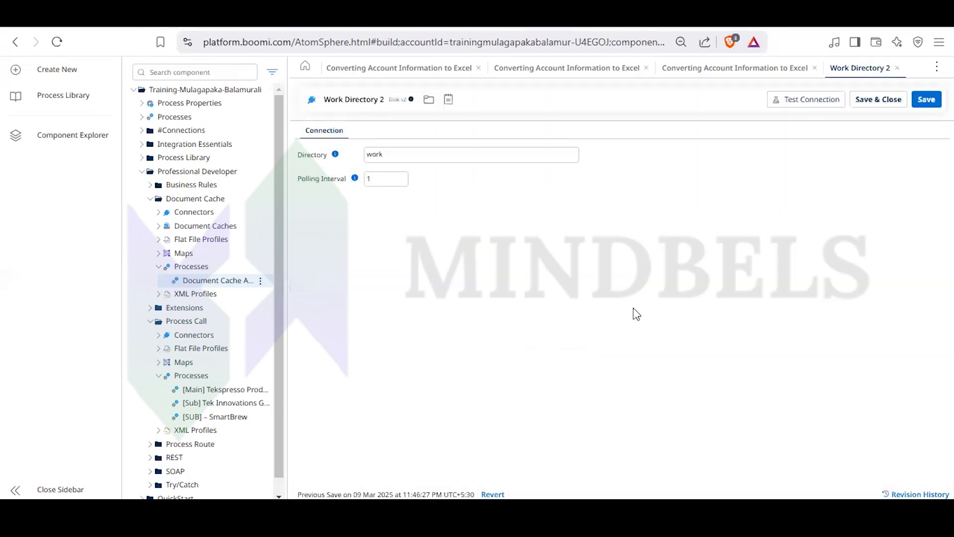
- Save the Work Directory 2 connection with a polling interval of 0 and retest it on Test Atom Cloud
click(389, 181)
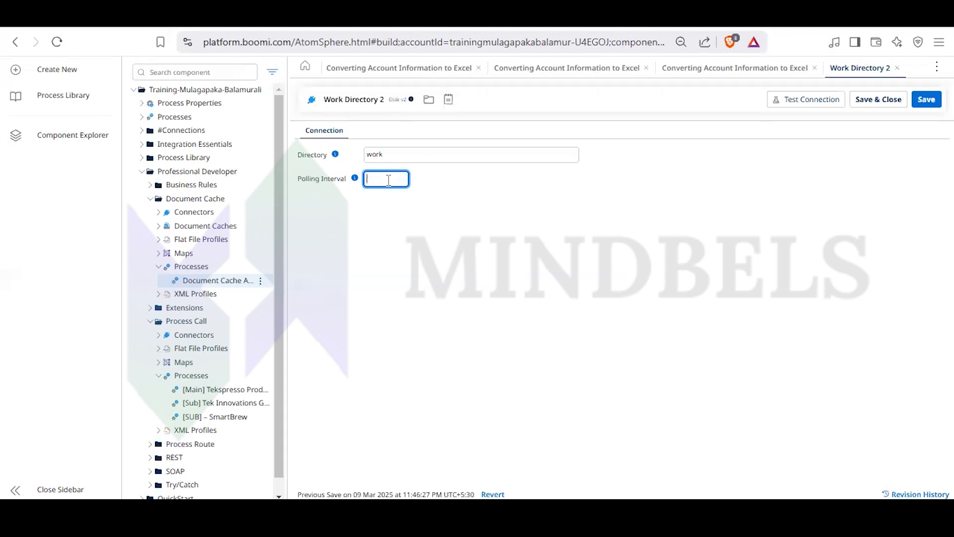
click(926, 99)
click(809, 102)
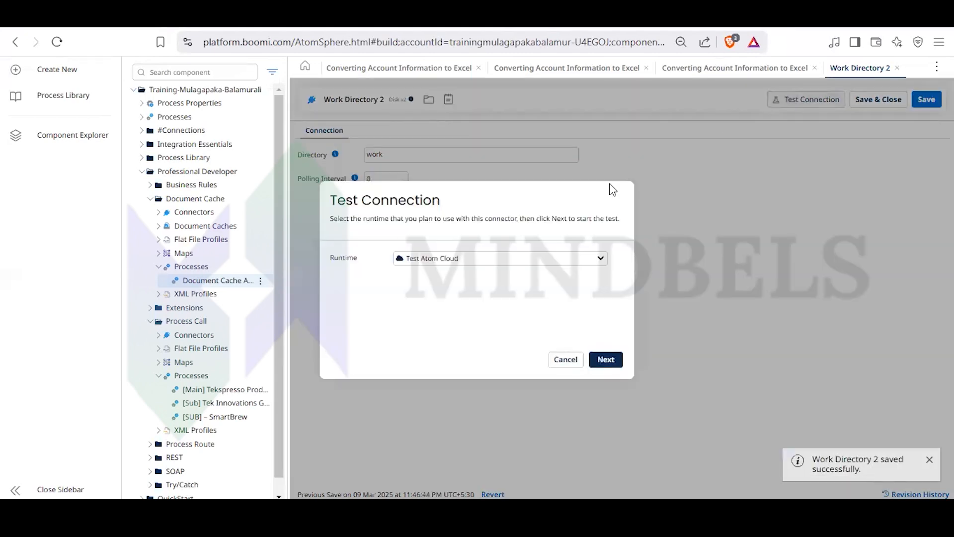
click(610, 368)
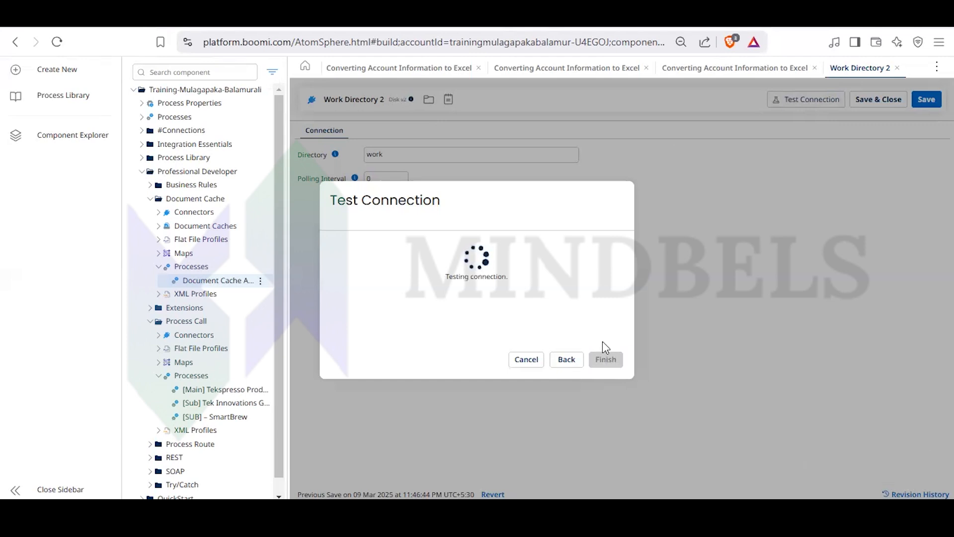
click(606, 359)
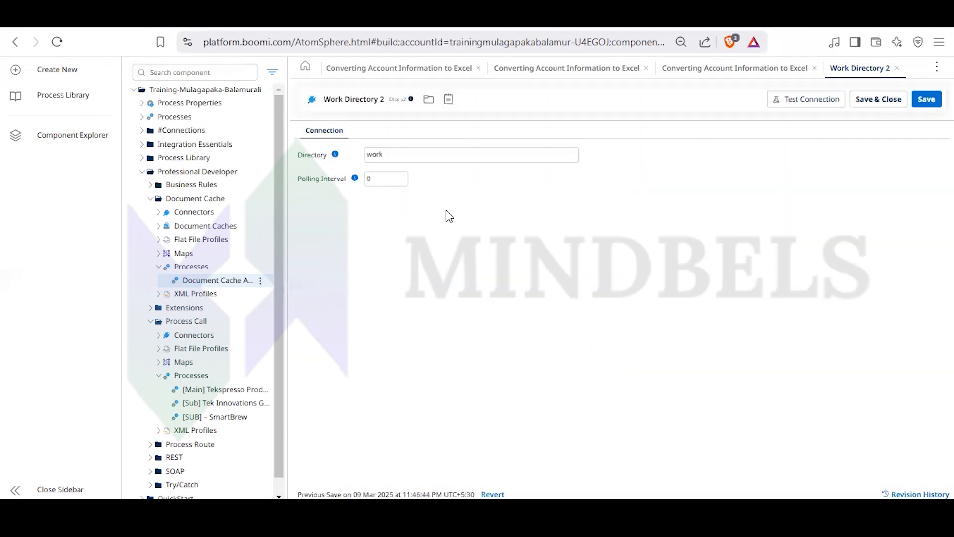
click(385, 180)
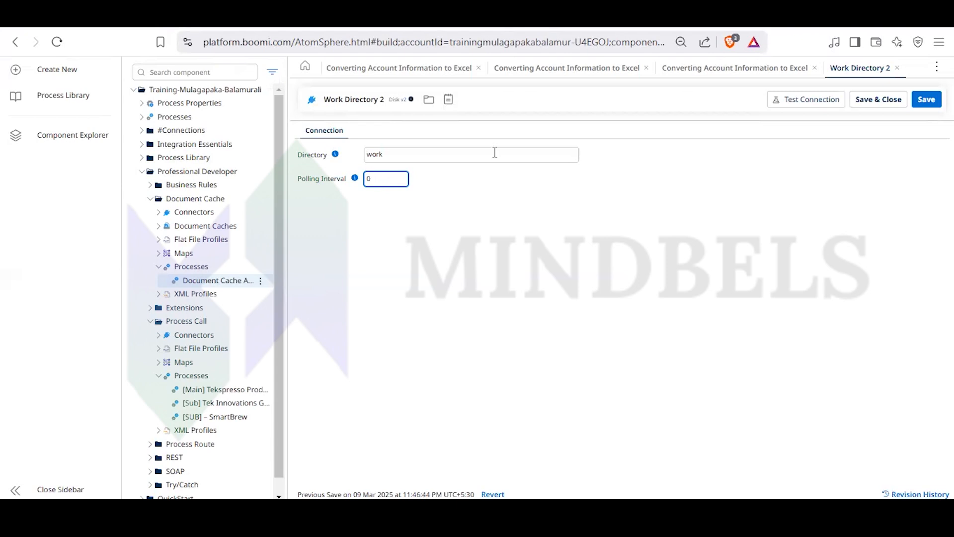
- Run the Converting Account Information to Excel process with the Disk v2 step in test mode on Test Atom Cloud and return to its canvas
click(715, 72)
mouse_move(664, 169)
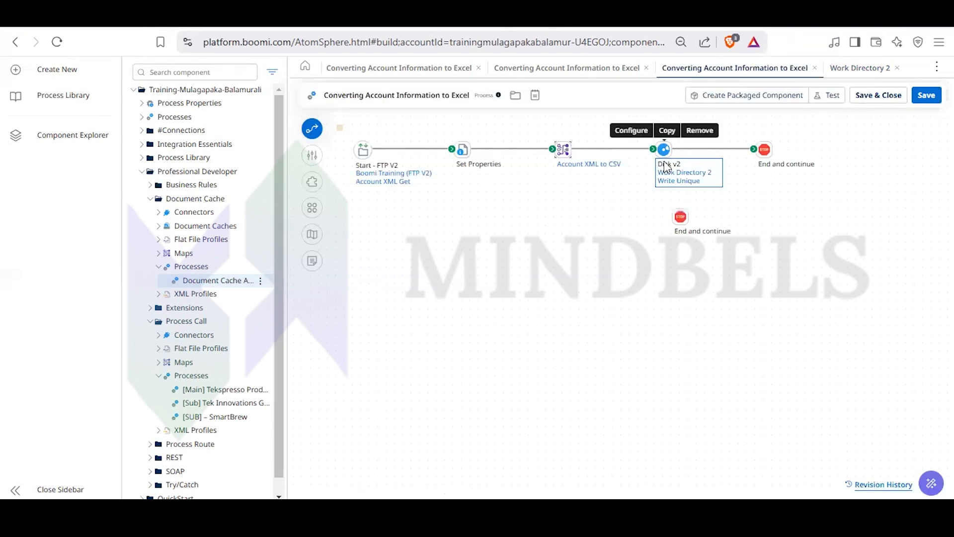
click(832, 97)
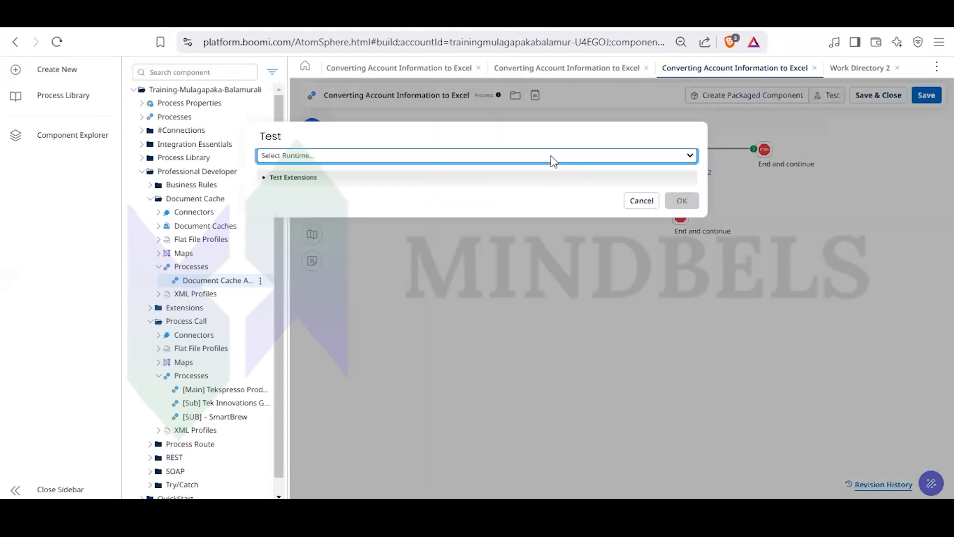
click(546, 158)
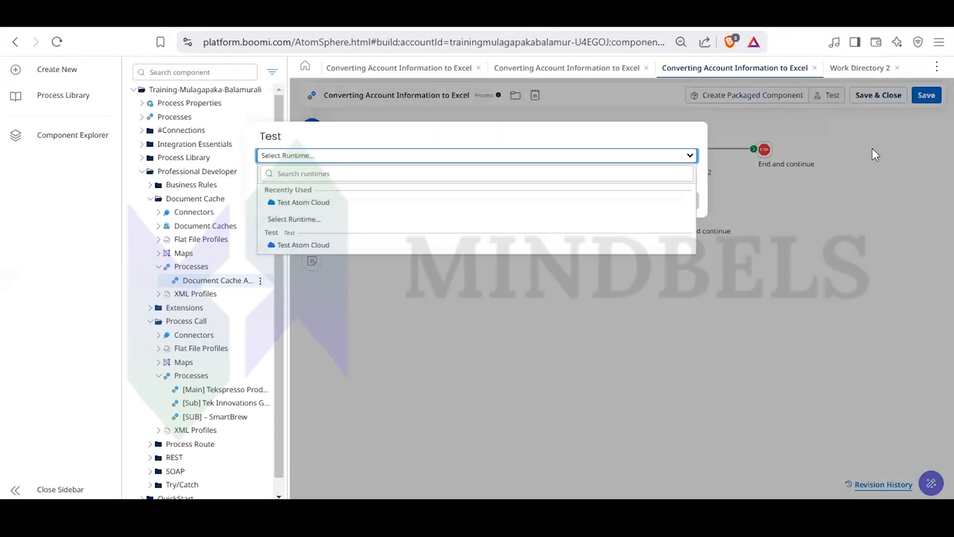
click(374, 246)
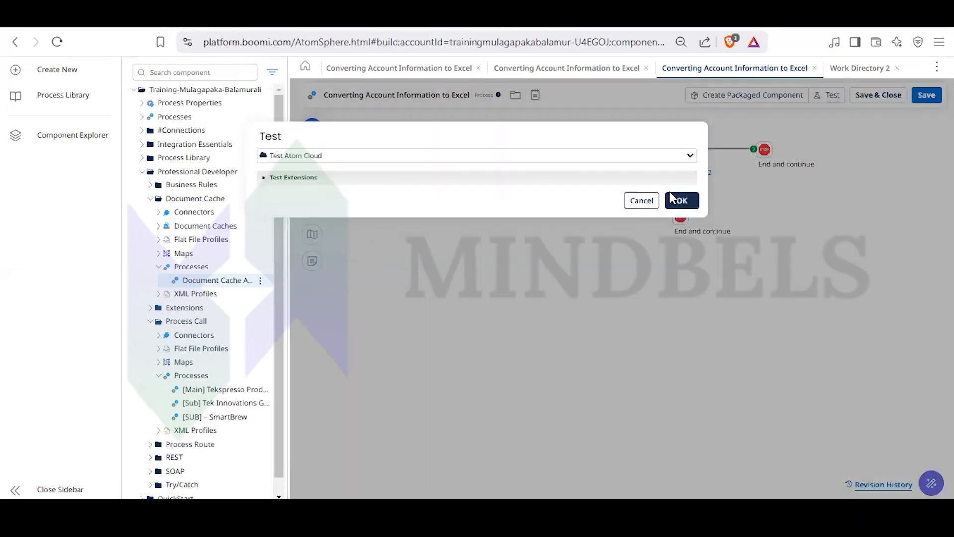
click(680, 200)
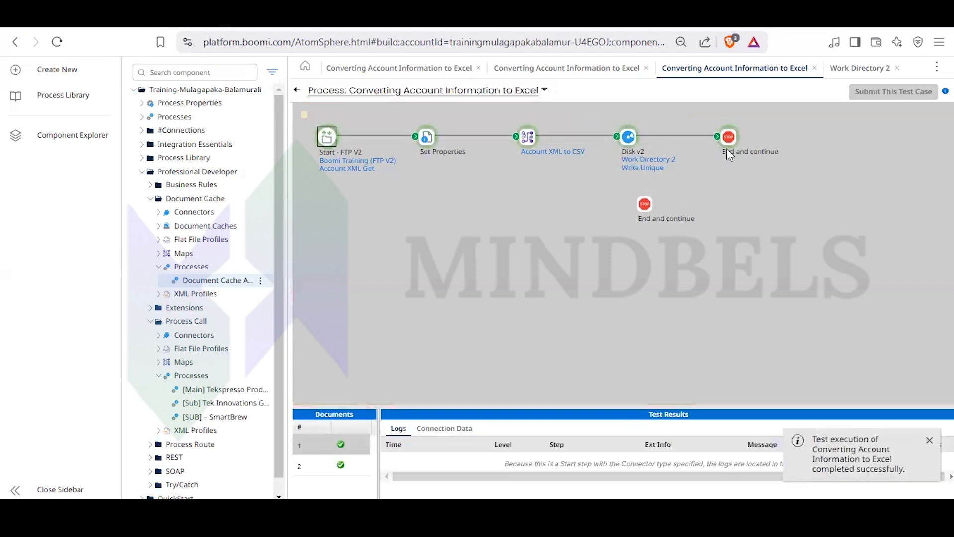
click(296, 90)
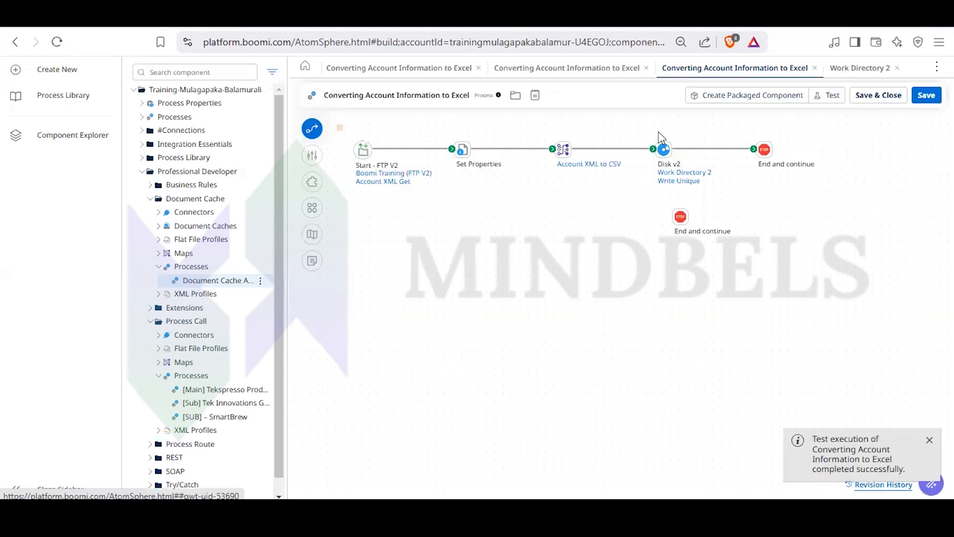
- Reopen the Work Directory 2 connection from the Disk v2 step and set its polling interval to 1
click(669, 152)
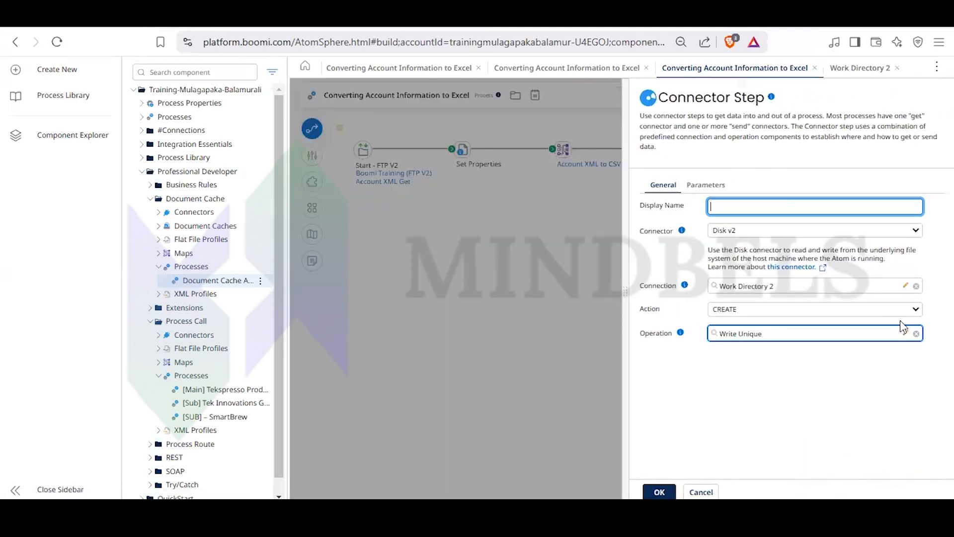
click(906, 286)
click(367, 178)
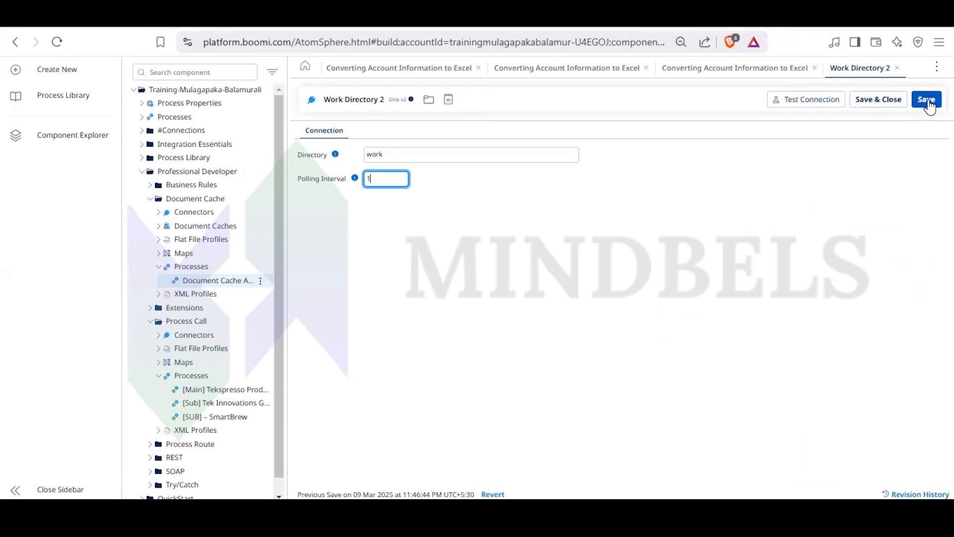
- Test the connection with the new polling interval on Test Atom Cloud and leave the test dialog
click(822, 99)
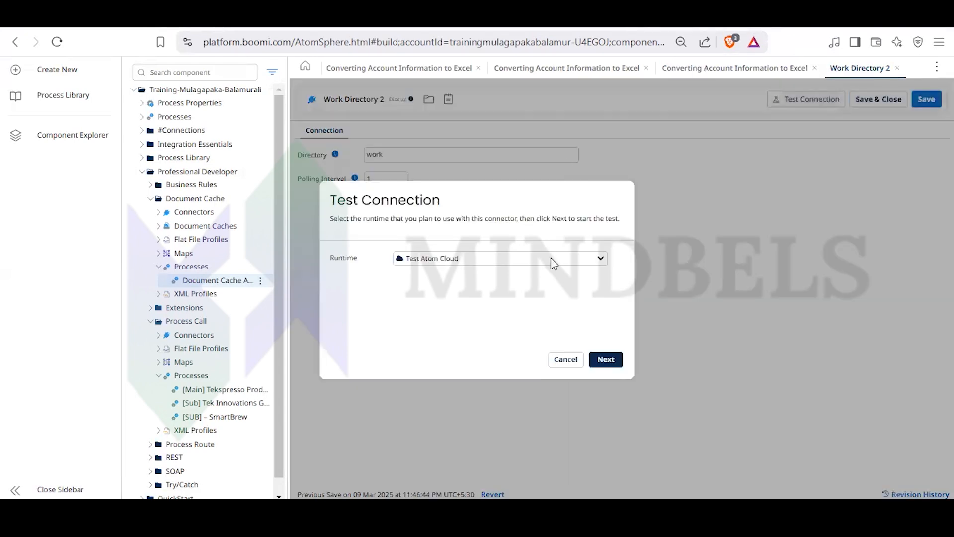
click(539, 259)
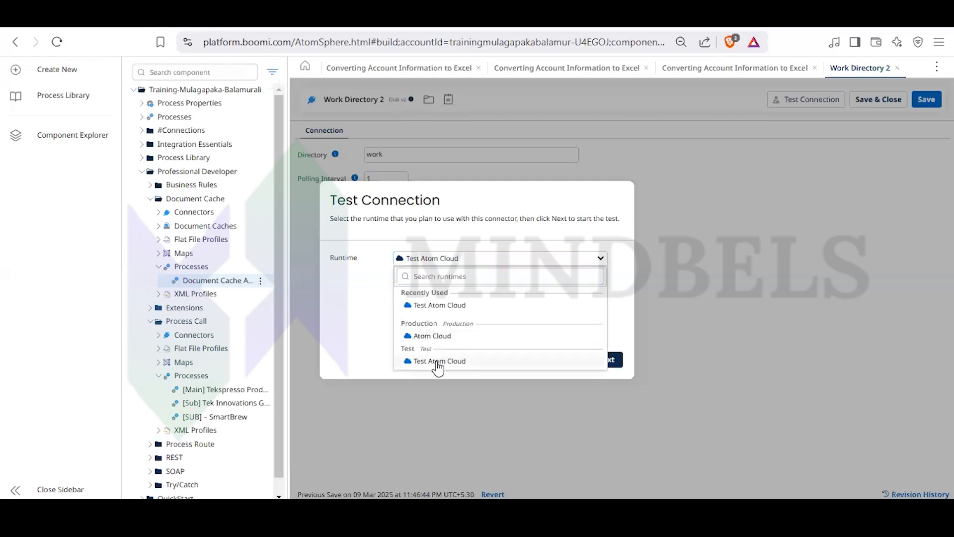
click(437, 365)
click(611, 361)
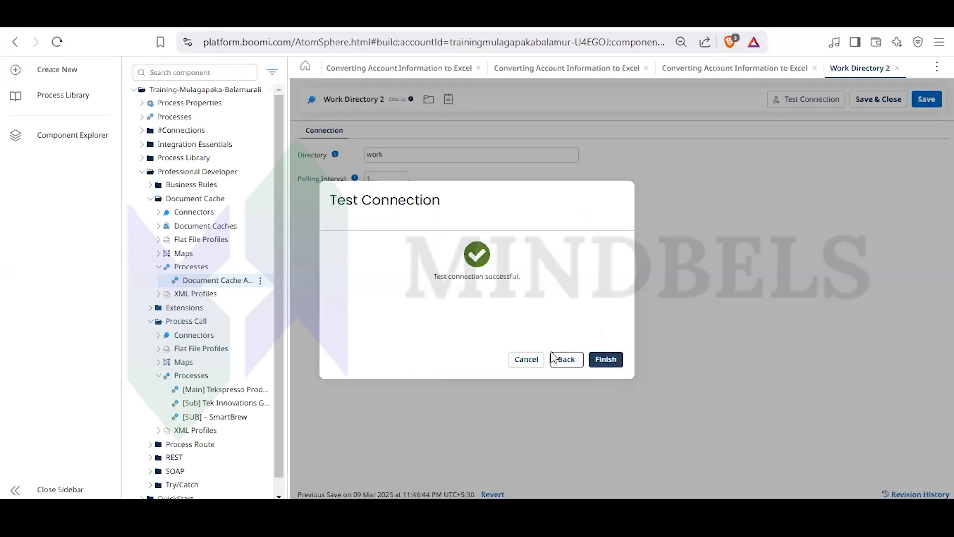
click(568, 363)
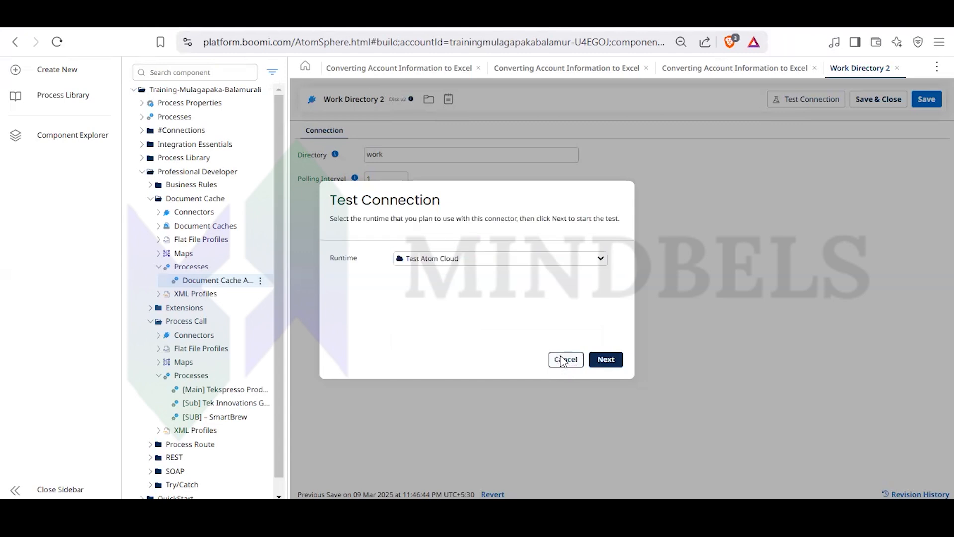
click(565, 361)
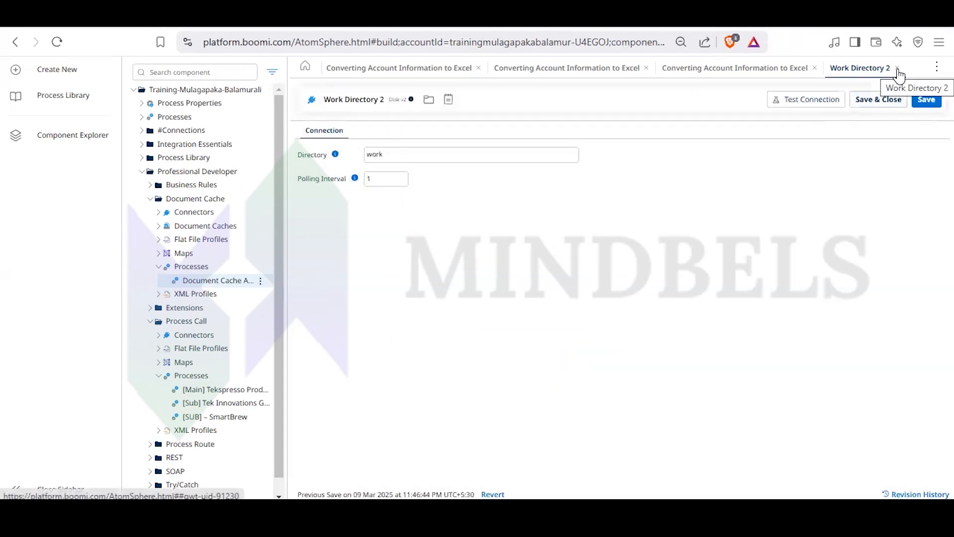
- Check the revision history of the Work Directory 2 connection, then save and close the connection and return to the process canvas
click(917, 494)
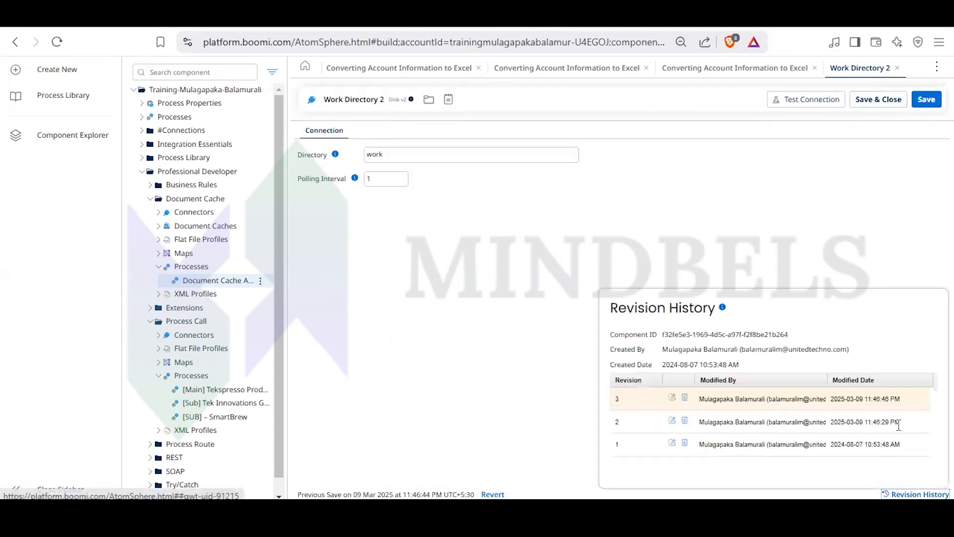
click(892, 102)
click(518, 248)
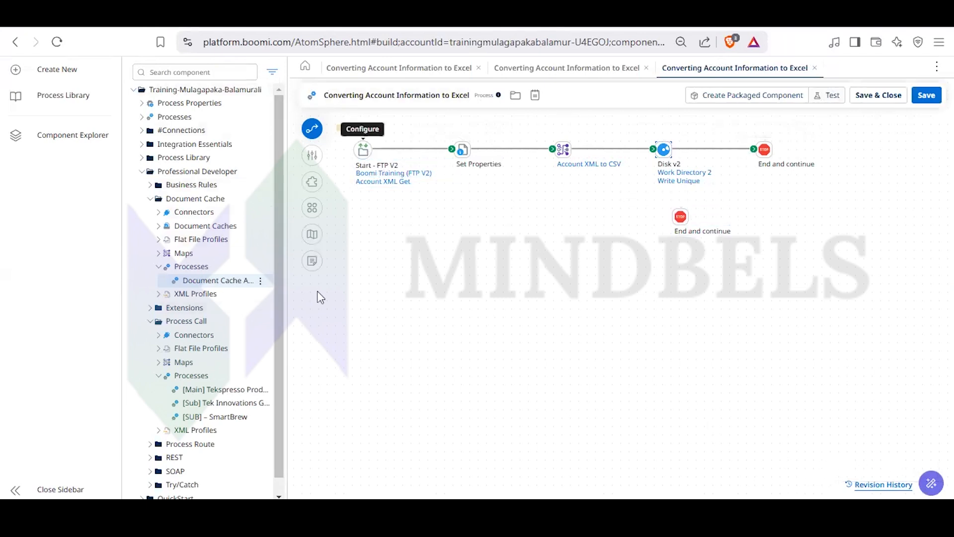
- Start a new test of the process on Test Atom Cloud with the updated Work Directory 2 connection
click(831, 95)
click(572, 143)
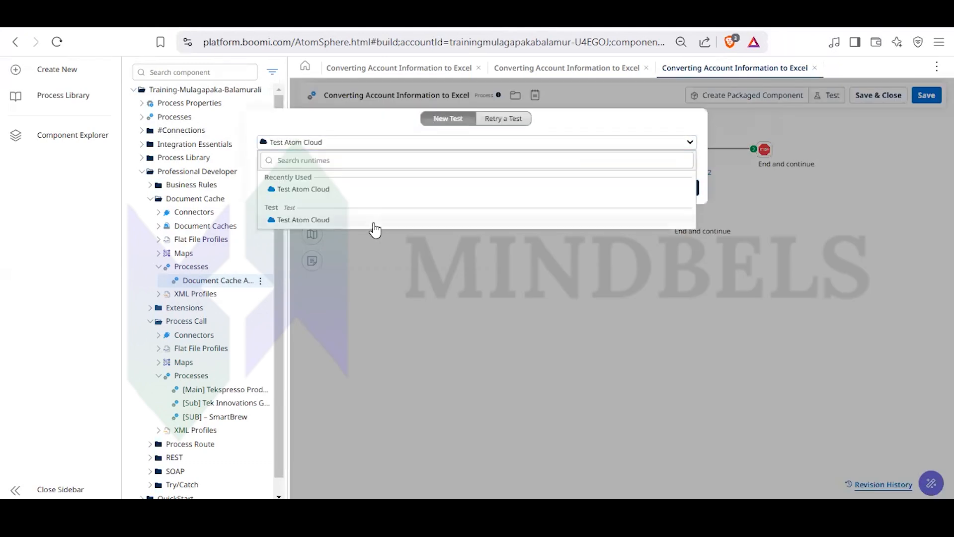
click(376, 223)
click(679, 188)
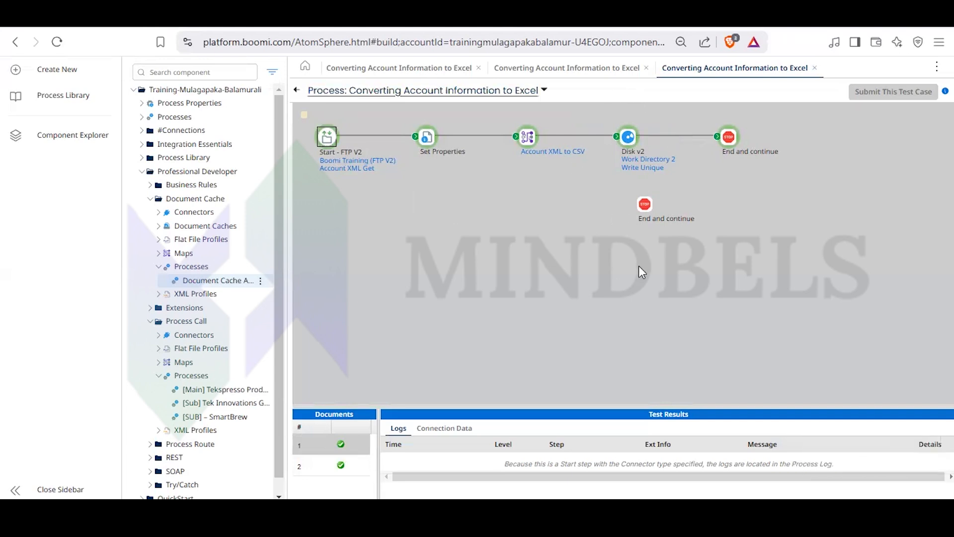
- Review the messages and execution times in the completed test's process log, then close it and return to the process canvas
click(545, 90)
click(379, 109)
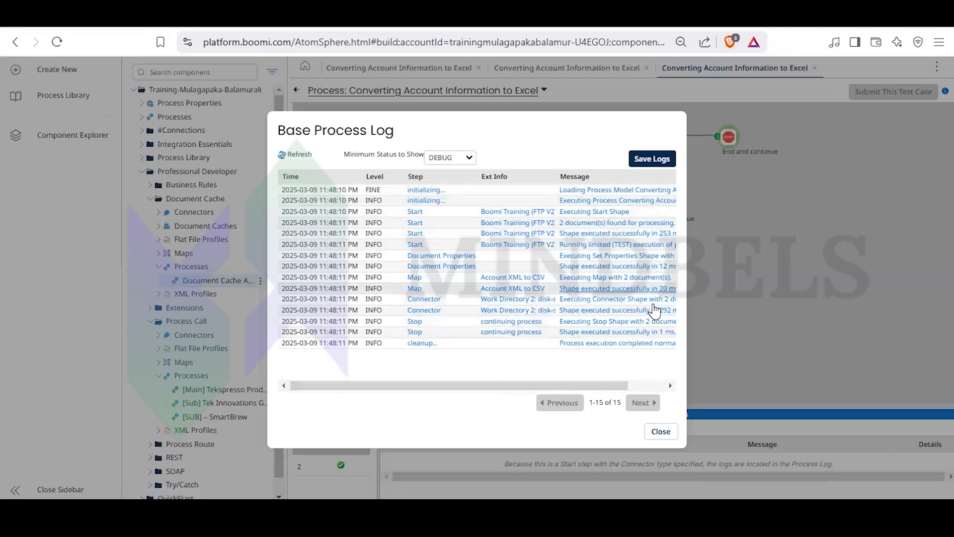
drag(545, 386, 595, 391)
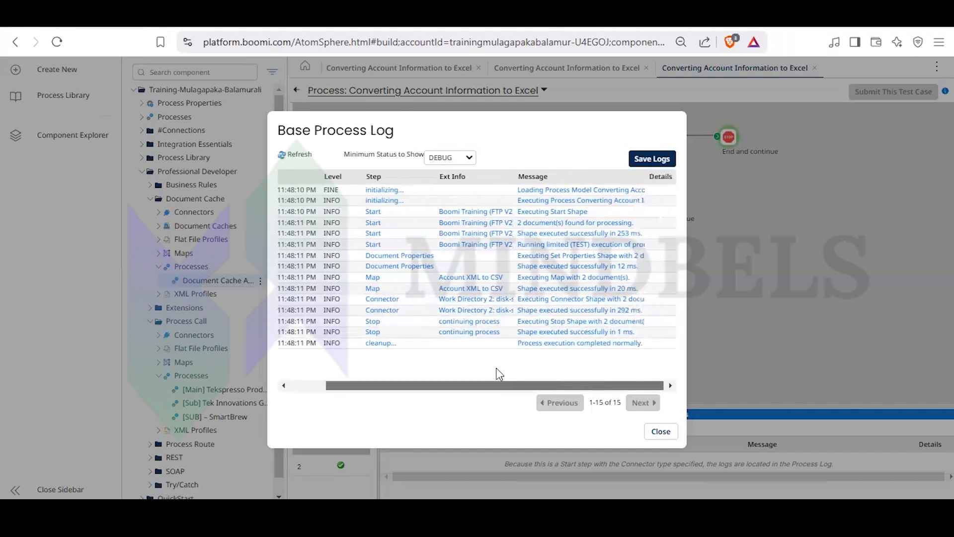
scroll(500, 370, left, 2)
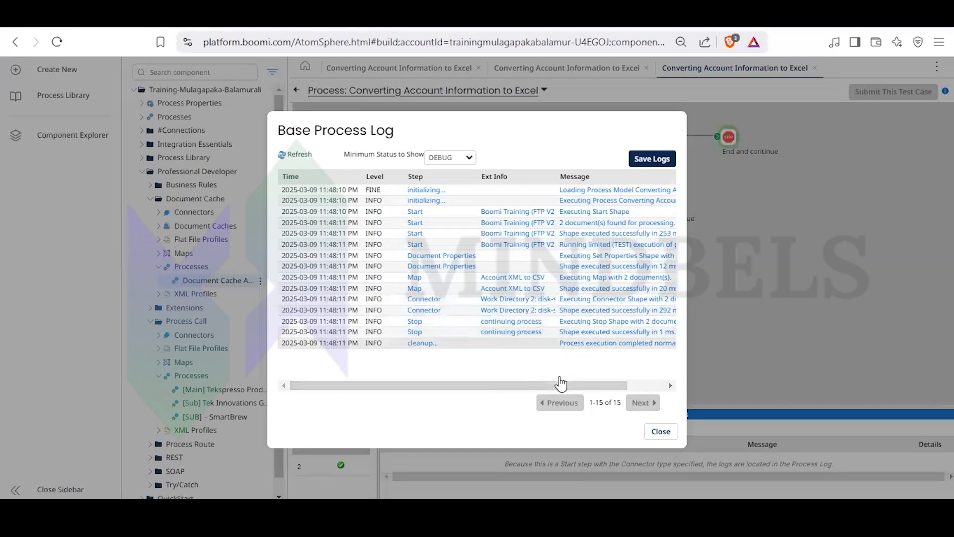
drag(561, 385, 600, 391)
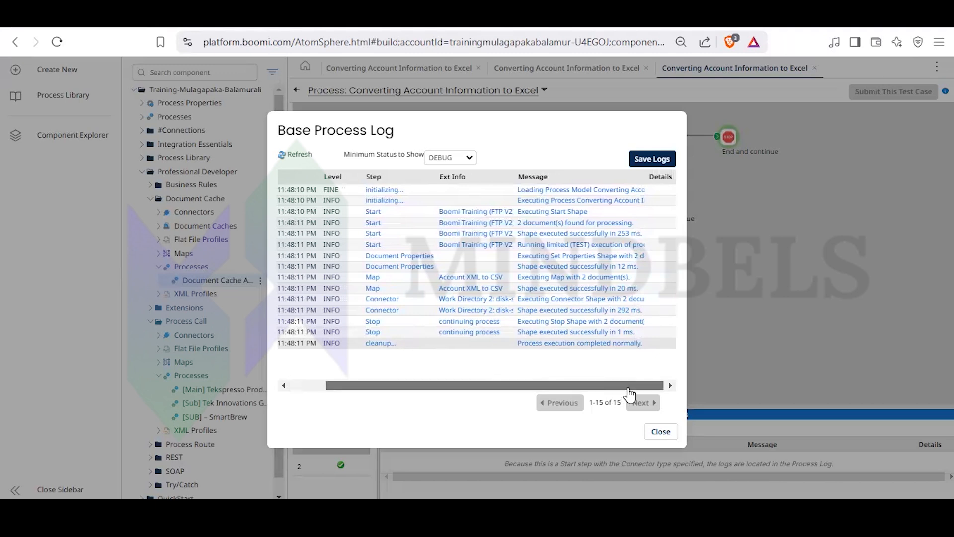
click(660, 431)
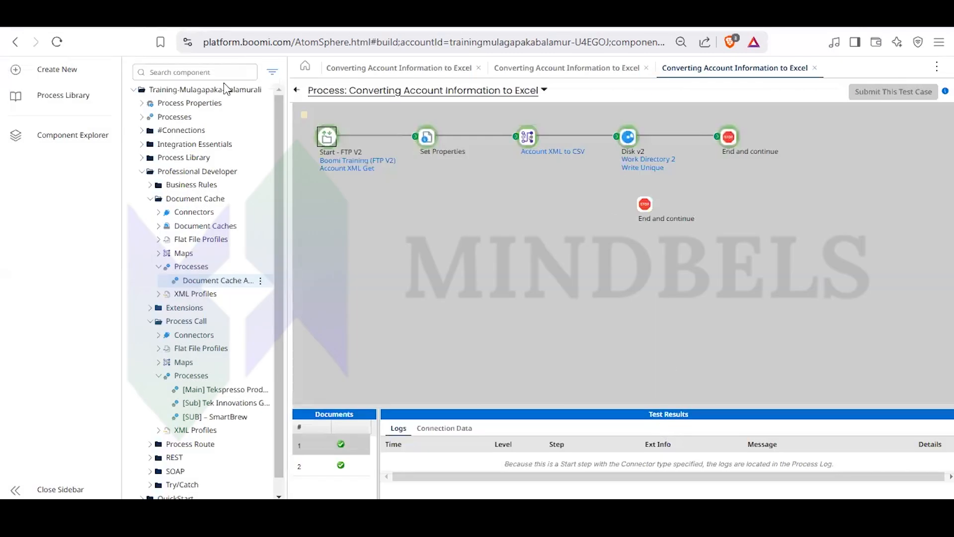
click(297, 90)
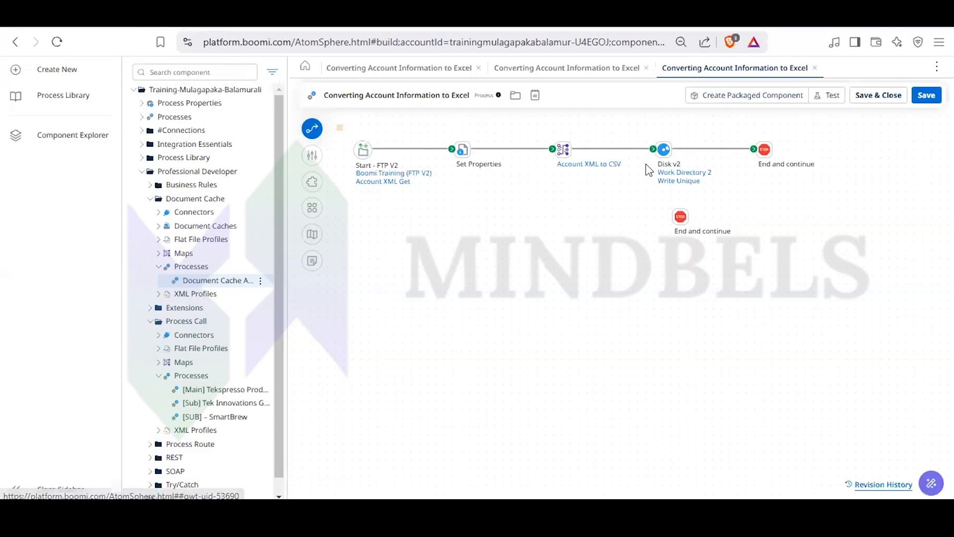
- Inspect the options of the Disk v2 step's Write Unique operation and close the operation
double_click(665, 148)
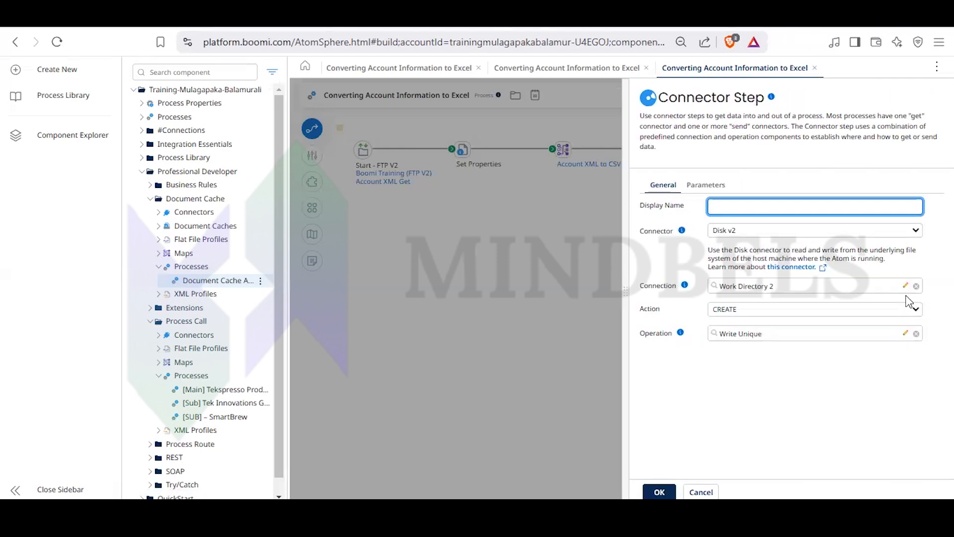
click(905, 334)
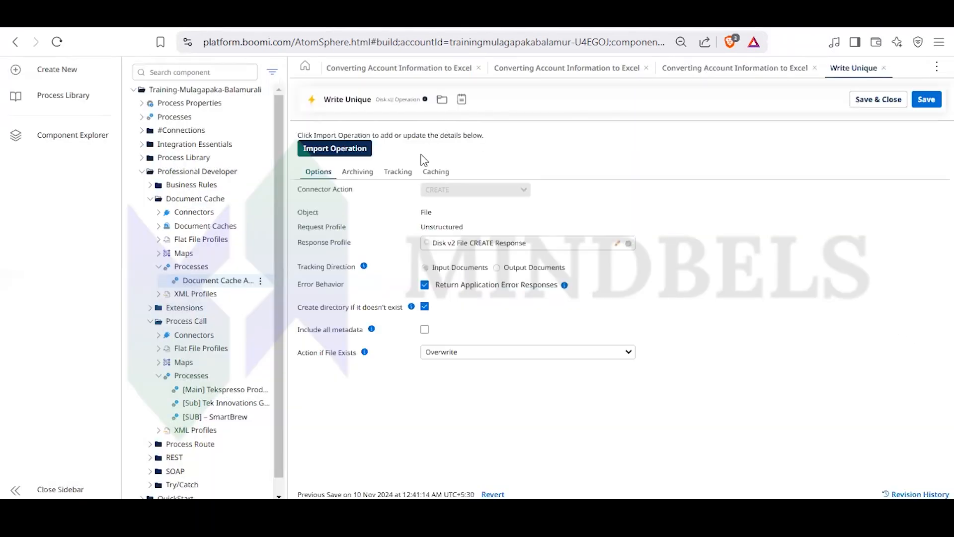
click(884, 68)
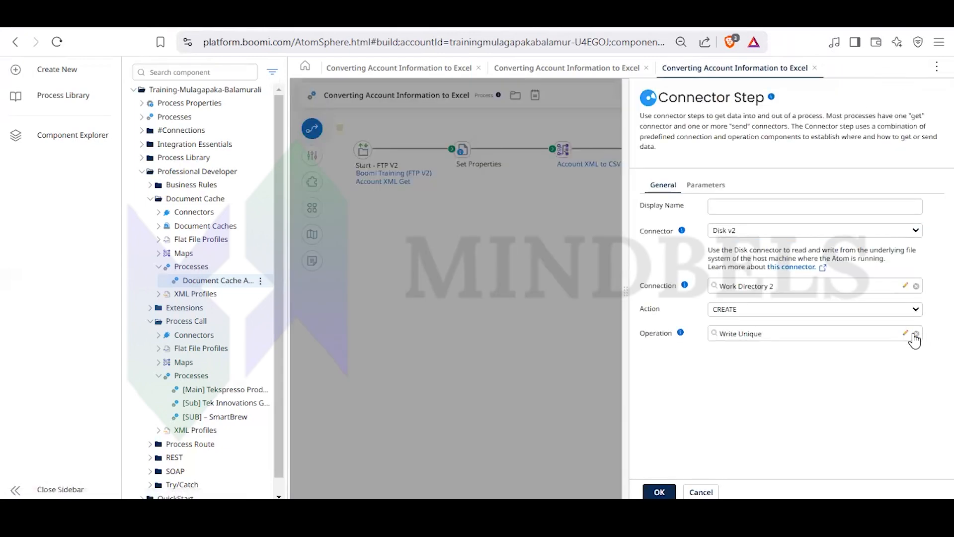
- Set the polling interval of the Work Directory 2 connection to 0, save and close it, and confirm the connector step
click(905, 287)
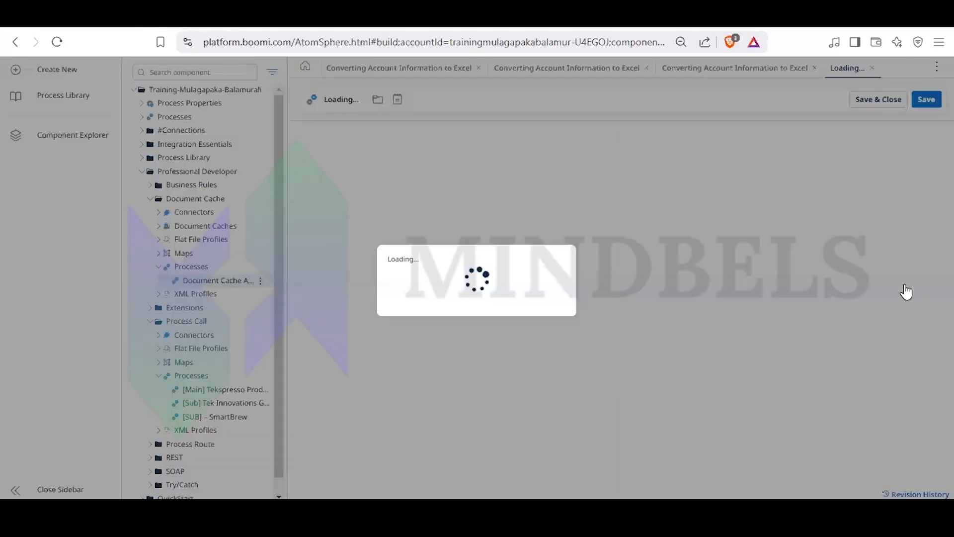
click(392, 178)
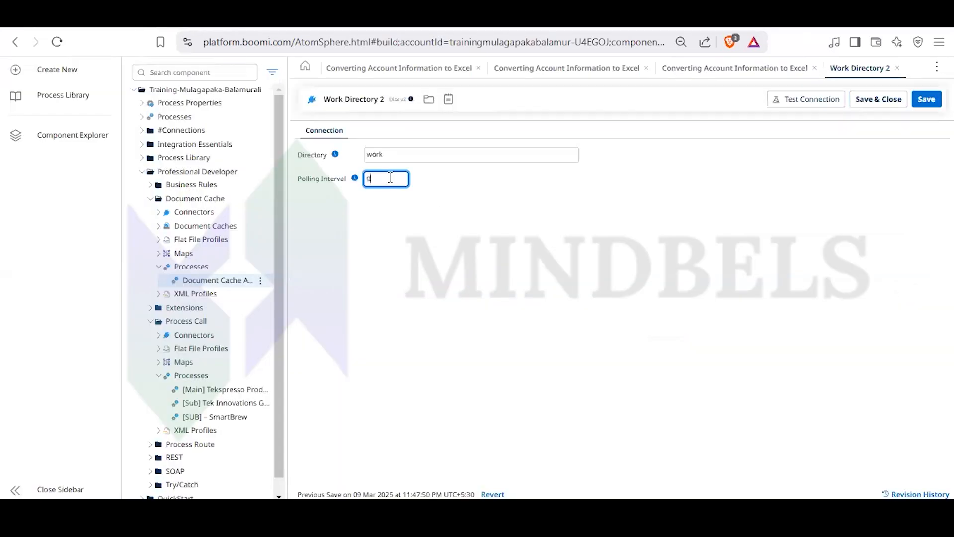
click(925, 103)
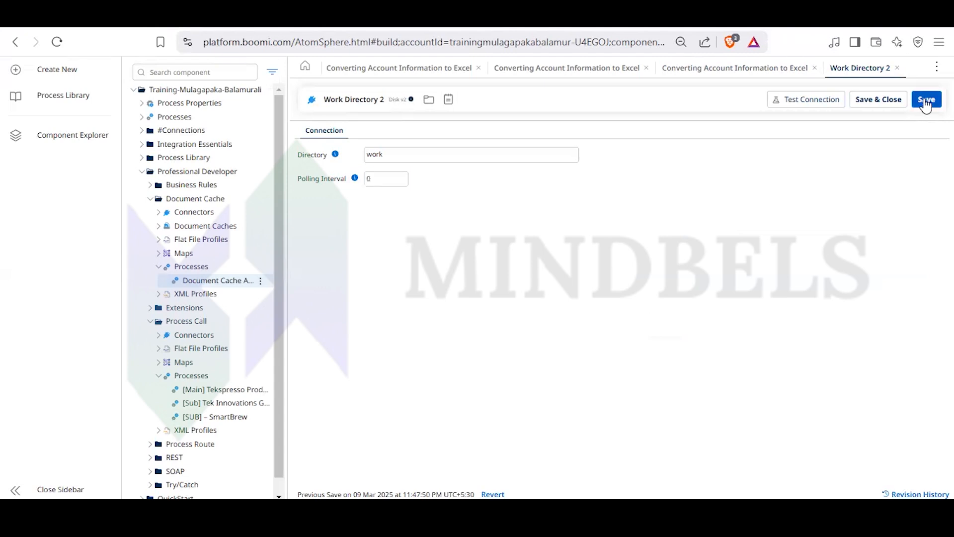
click(898, 102)
click(659, 492)
- Run a new test of the process on Test Atom Cloud with the polling interval at 0
click(830, 95)
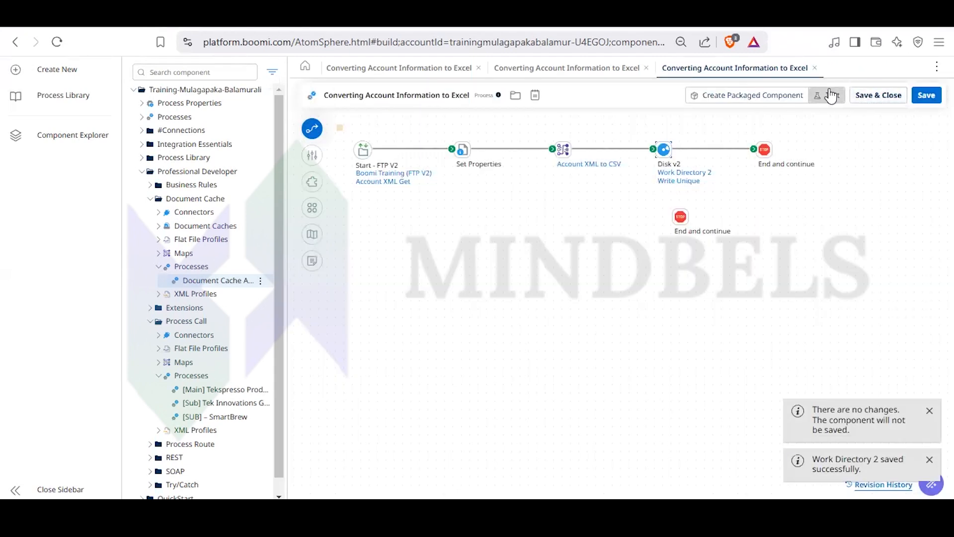
click(552, 143)
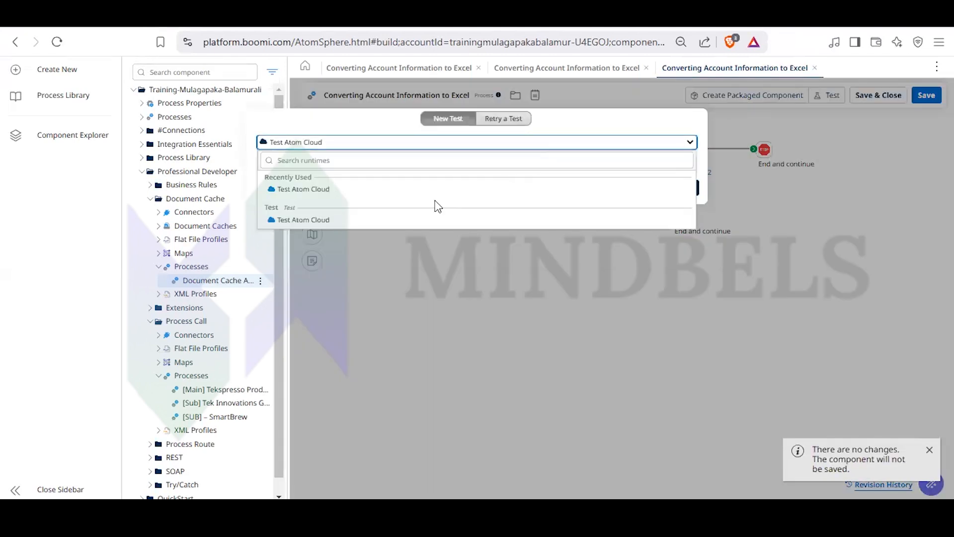
click(387, 219)
click(677, 190)
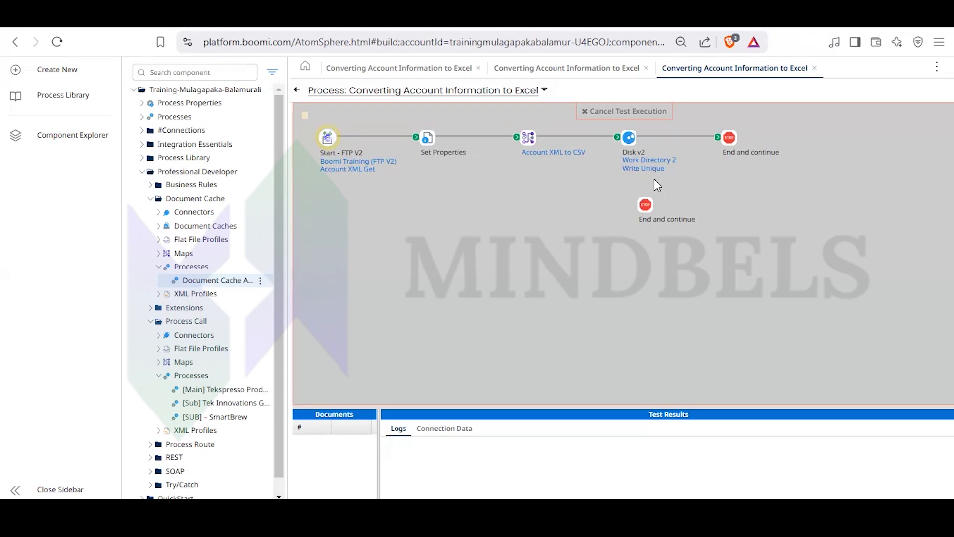
- Examine the Disk v2 step's test results and the process log, including the Map step's execution message, then close the log
click(632, 140)
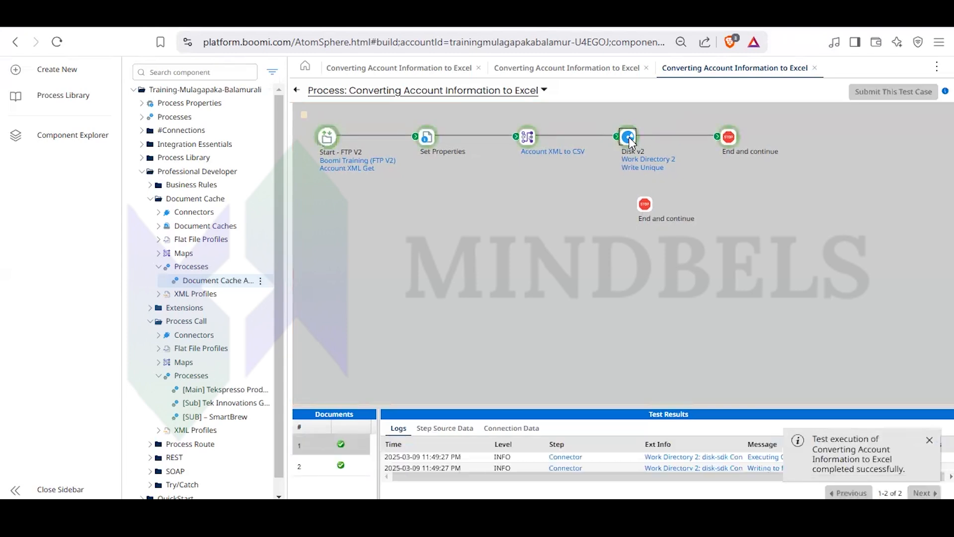
click(544, 90)
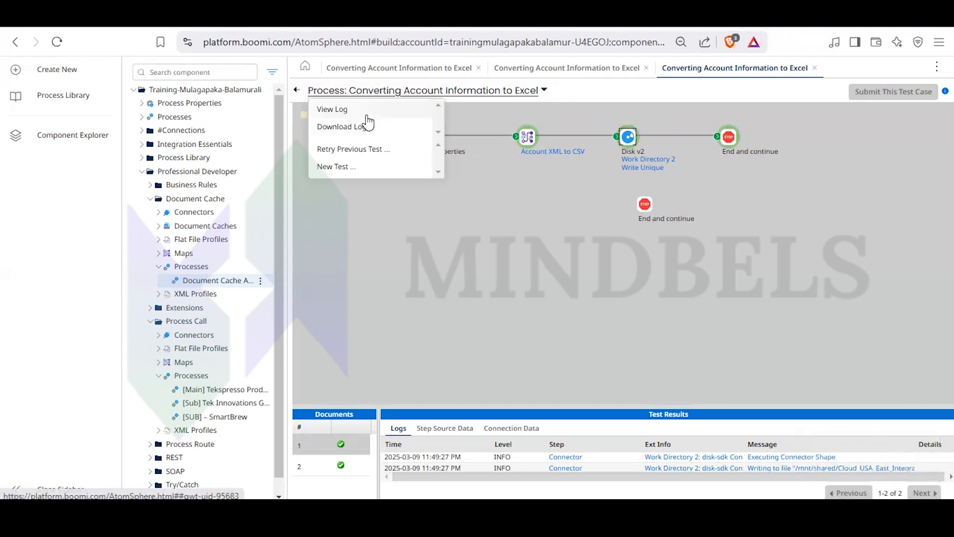
click(343, 110)
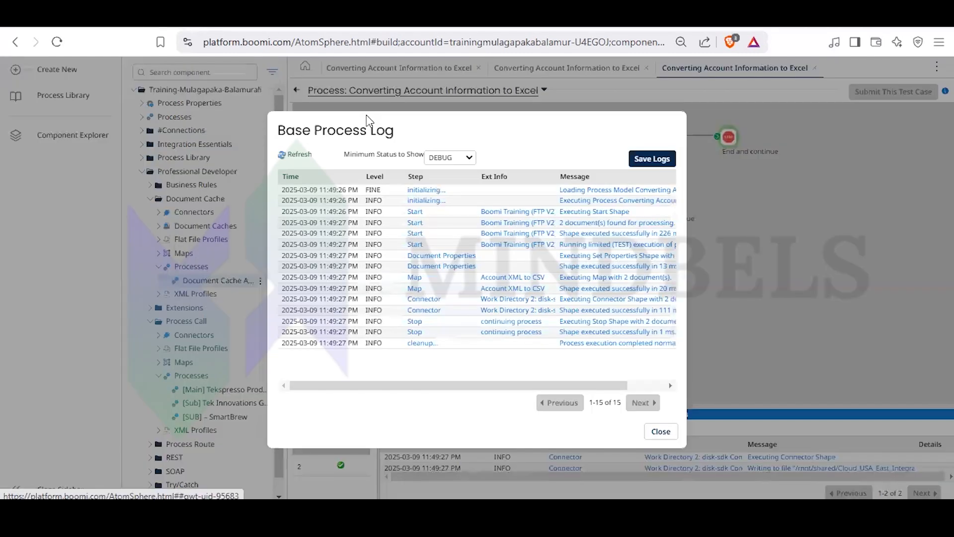
mouse_move(537, 385)
mouse_down()
mouse_move(556, 388)
mouse_move(535, 380)
mouse_up()
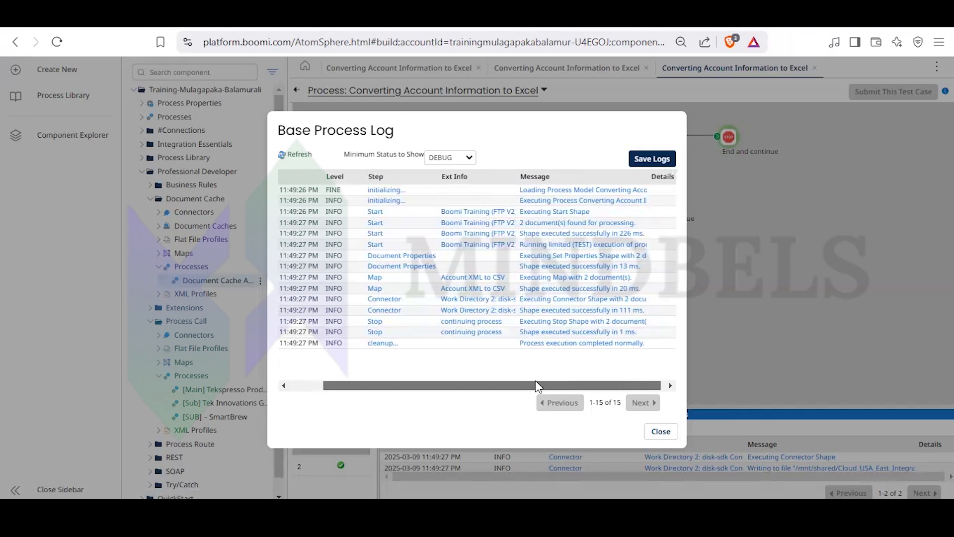
drag(535, 380, 574, 383)
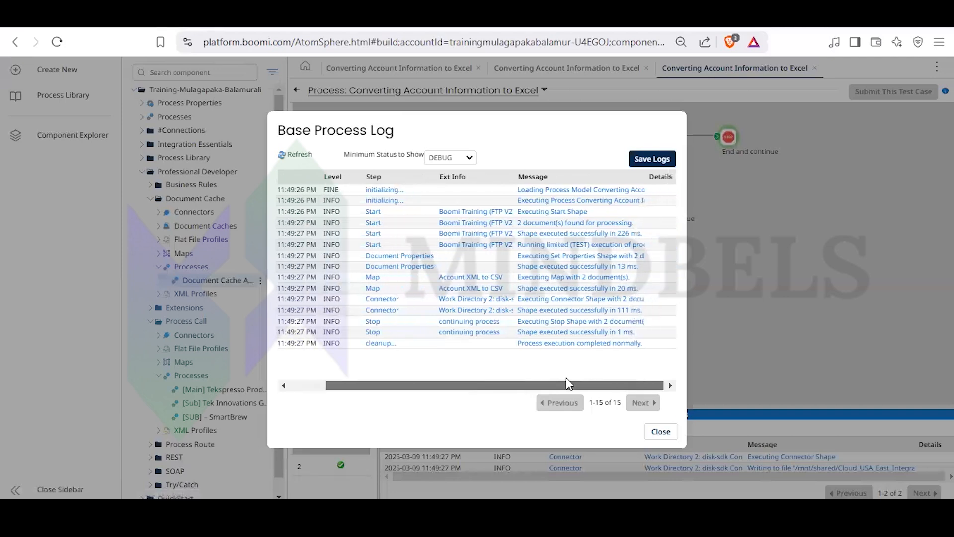
click(616, 292)
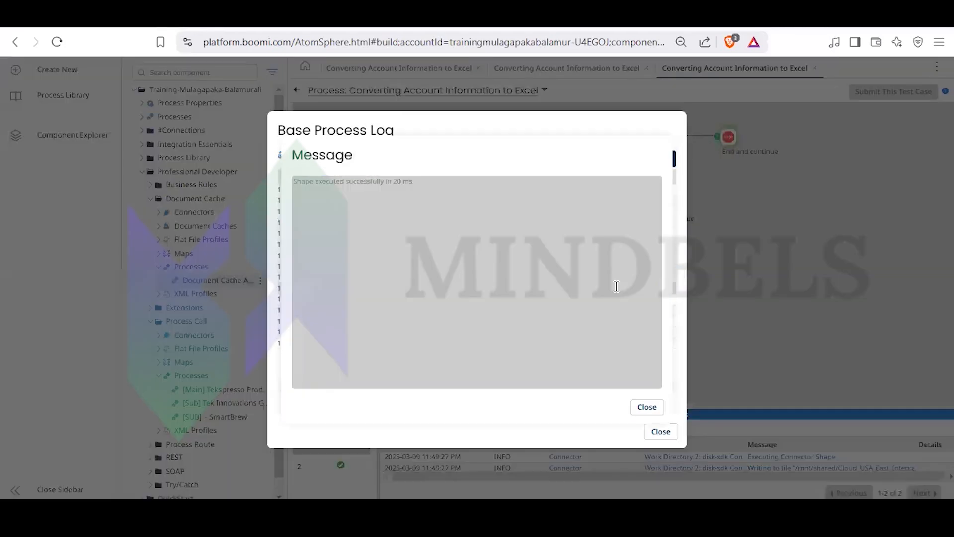
click(648, 407)
click(661, 431)
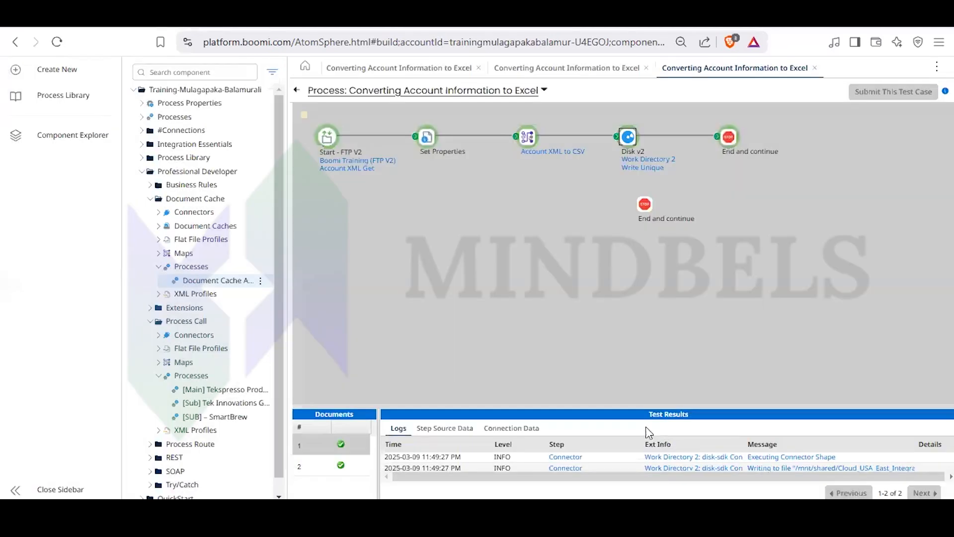
- Return to the process canvas and set the Work Directory 2 polling interval to 1000, then save and close the connection and confirm the step
click(297, 90)
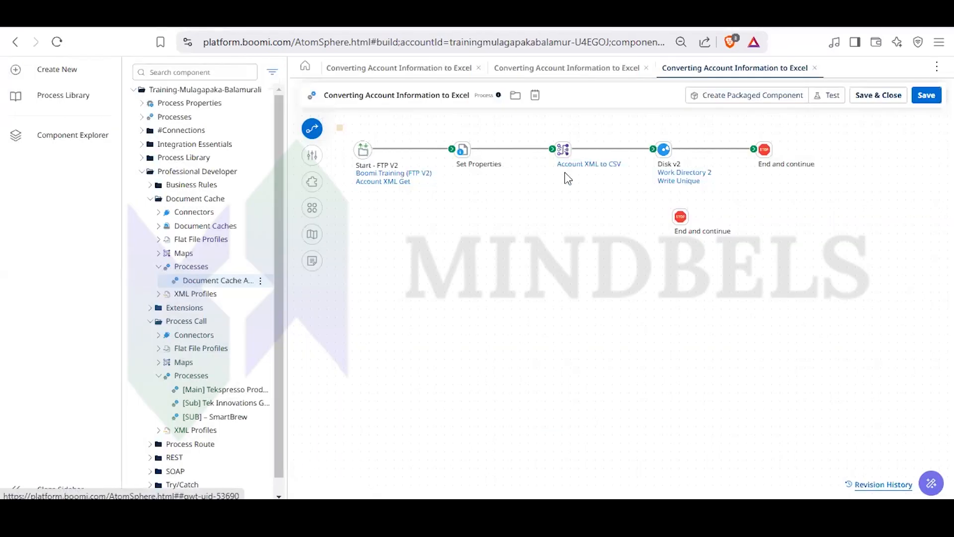
click(666, 151)
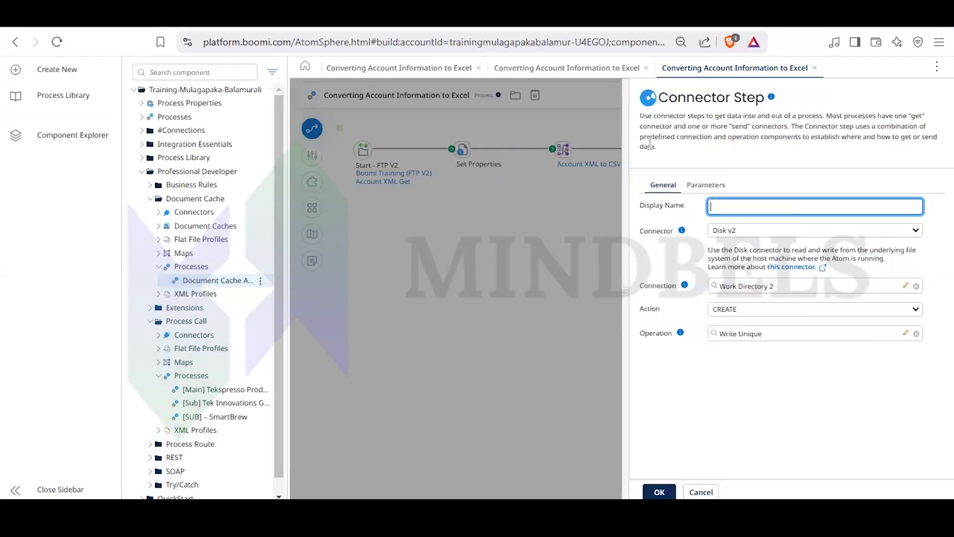
click(908, 285)
click(382, 180)
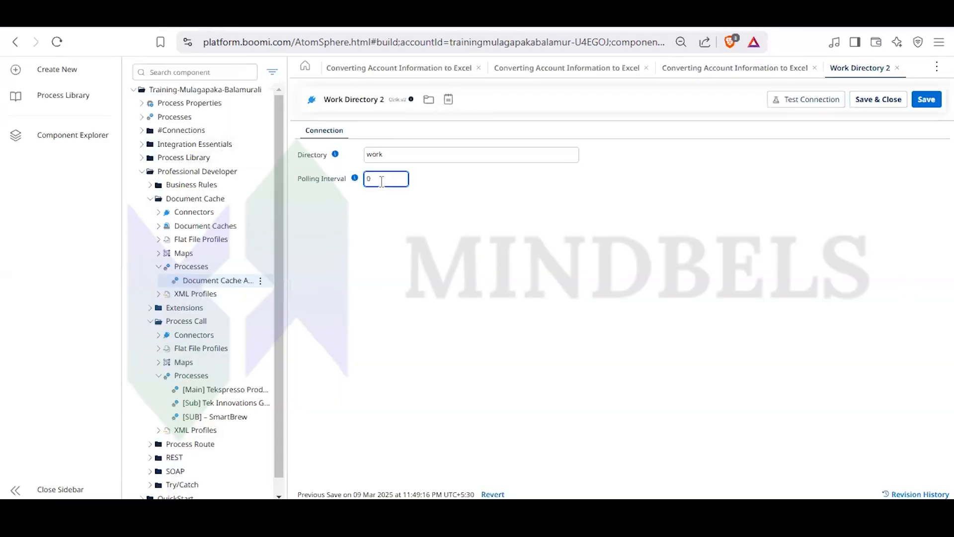
key(BackSpace)
text(1000)
click(928, 101)
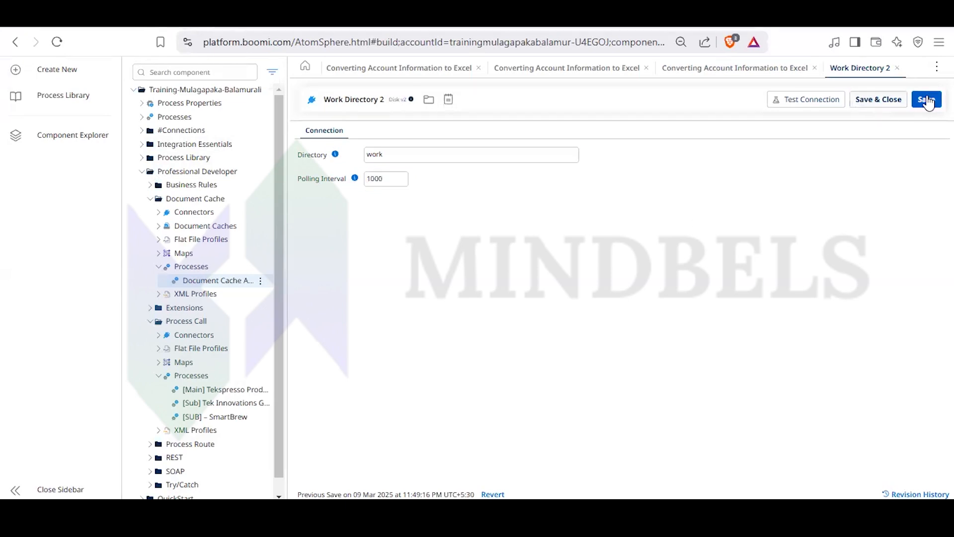
click(898, 68)
key(Return)
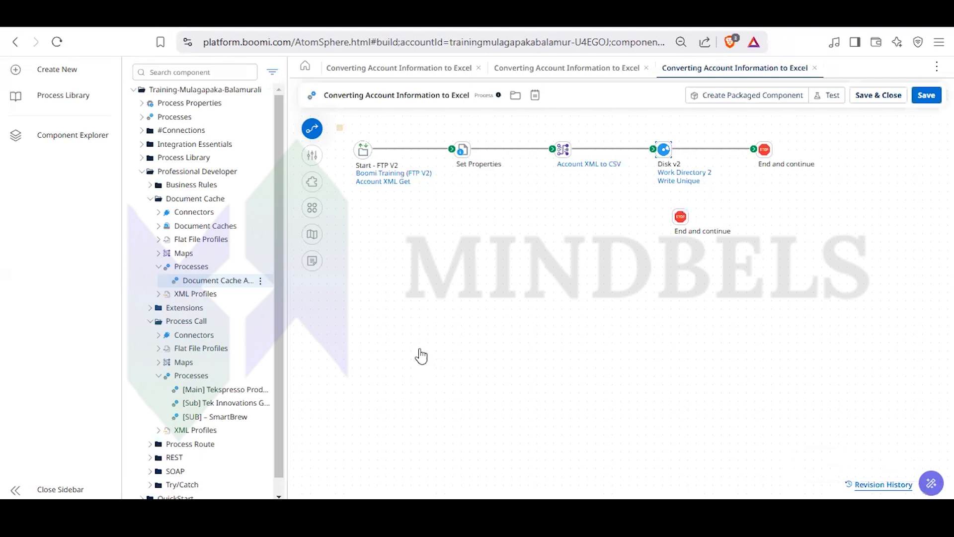
- Reopen the Disk v2 step to check its Write Unique operation options, then close the operation and the connector step
click(664, 150)
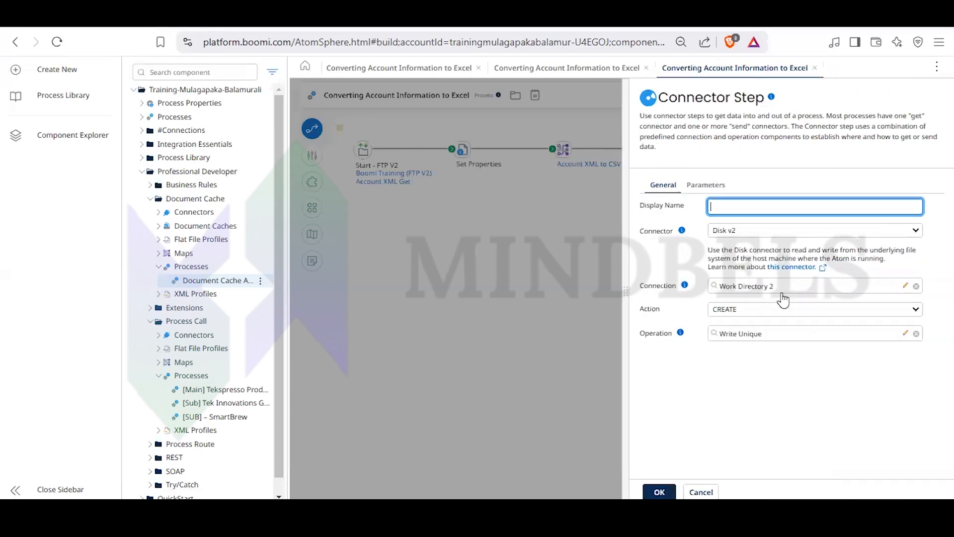
click(906, 334)
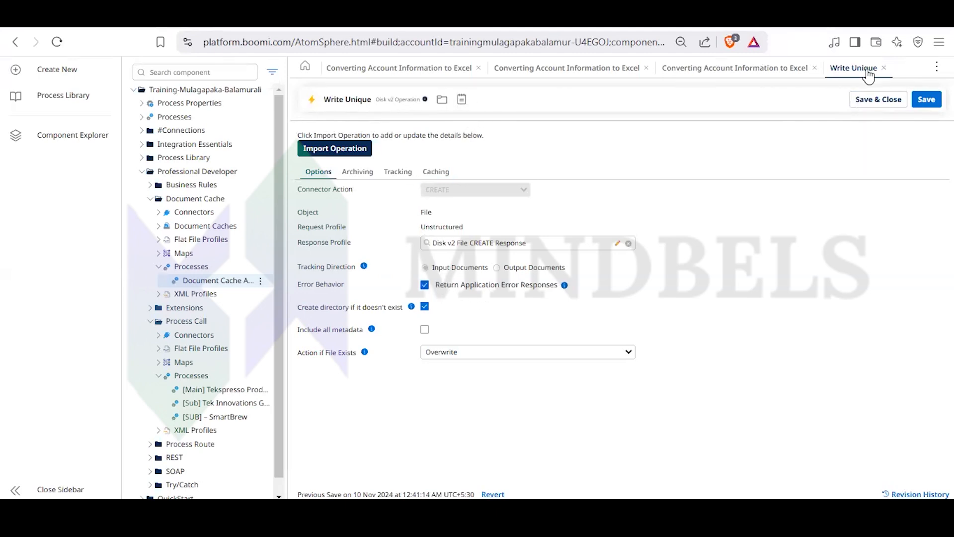
click(884, 68)
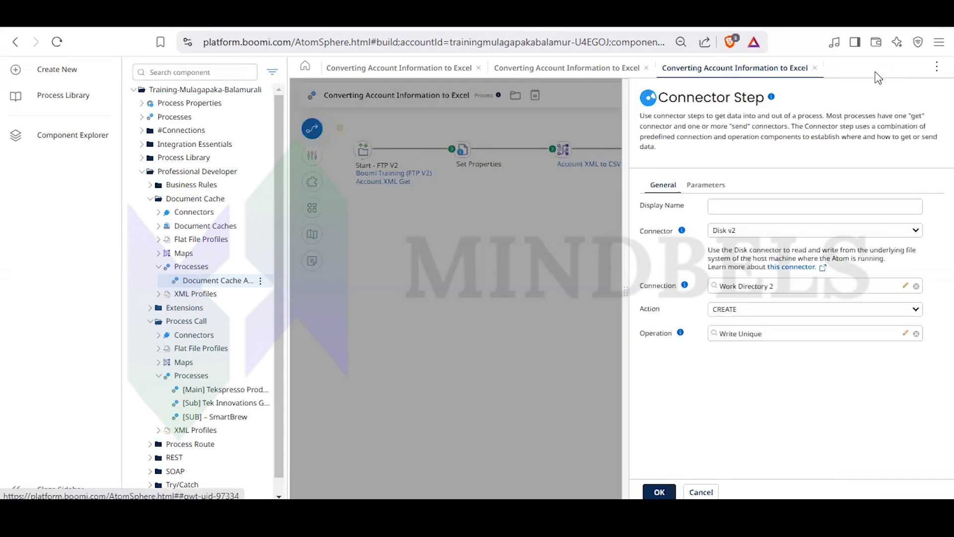
click(557, 286)
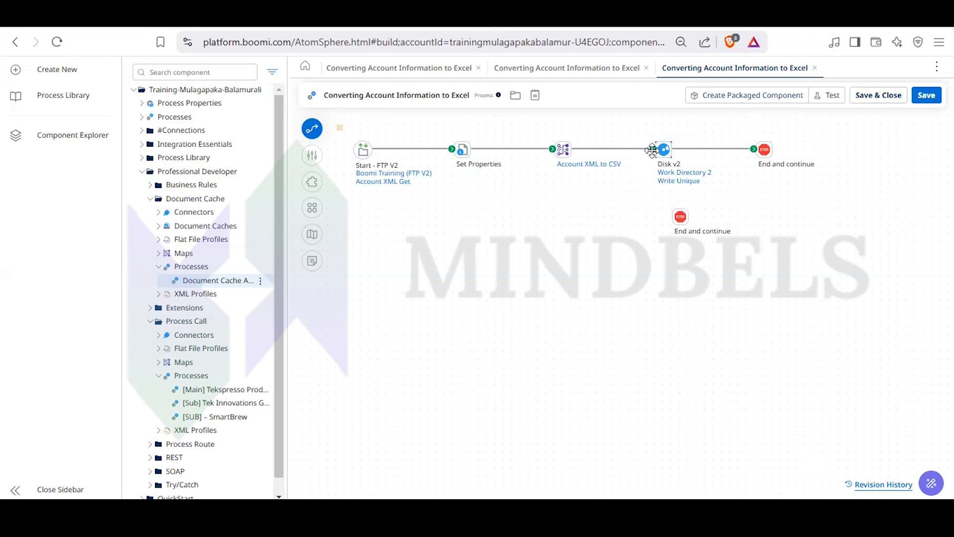
mouse_move(654, 149)
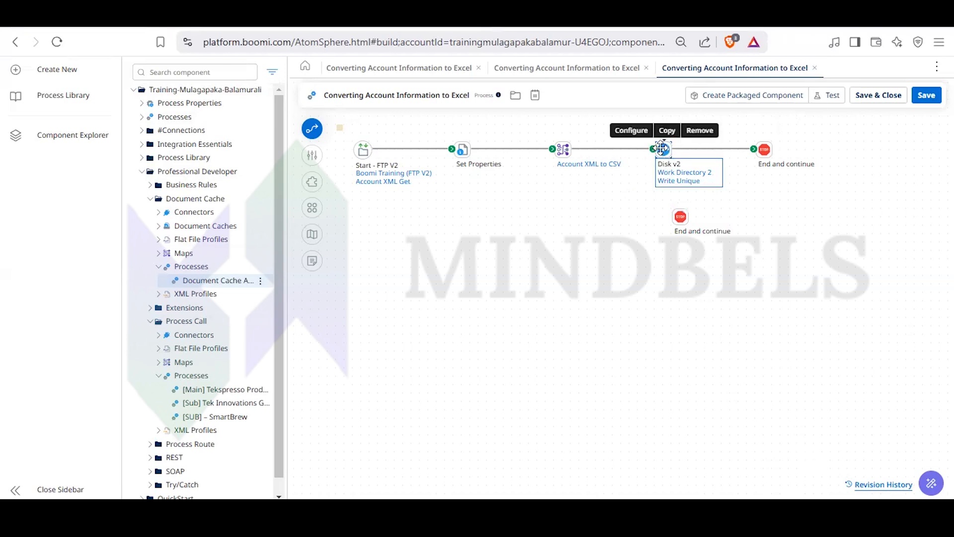
drag(652, 146, 667, 159)
mouse_move(661, 157)
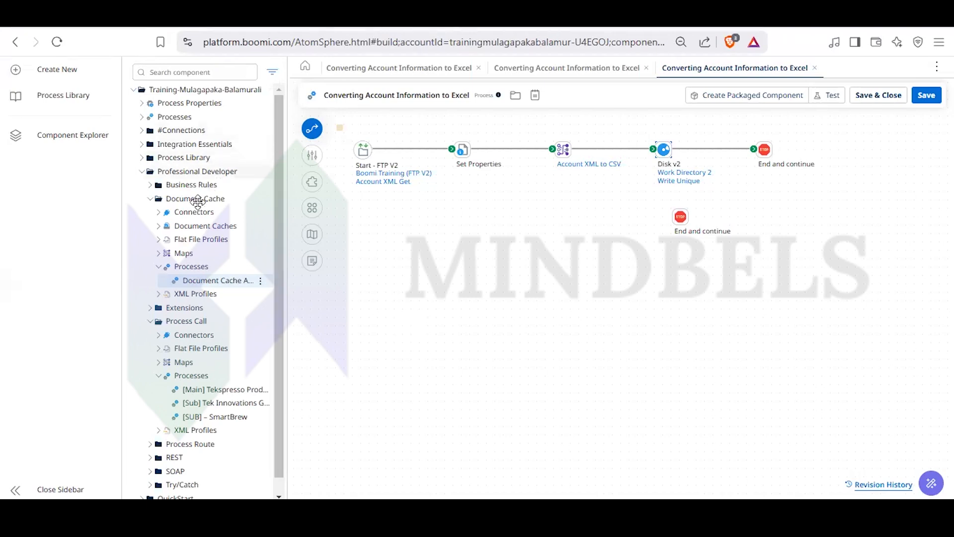
- Navigate back from the build screen and accept losing the unsaved changes to the Converting Account Information to Excel process
click(11, 41)
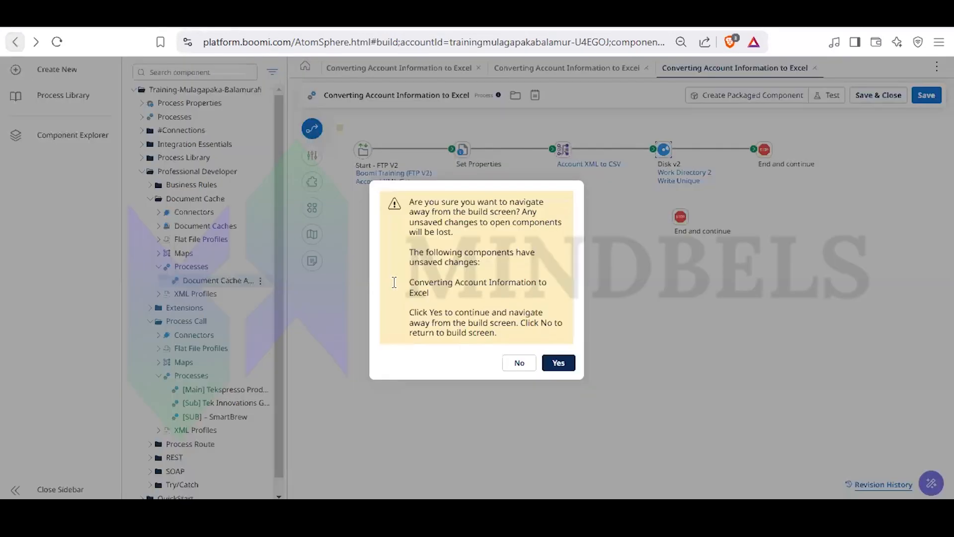
click(562, 362)
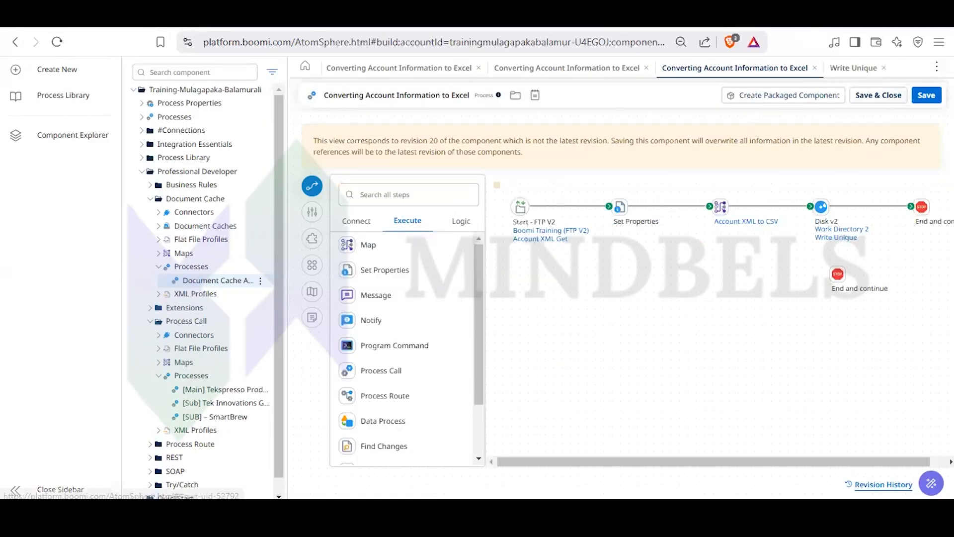
- Open Process Reporting and list the executions for the date range 02/09/2025 00:00 to 03/09/2025 23:59
click(936, 66)
click(845, 89)
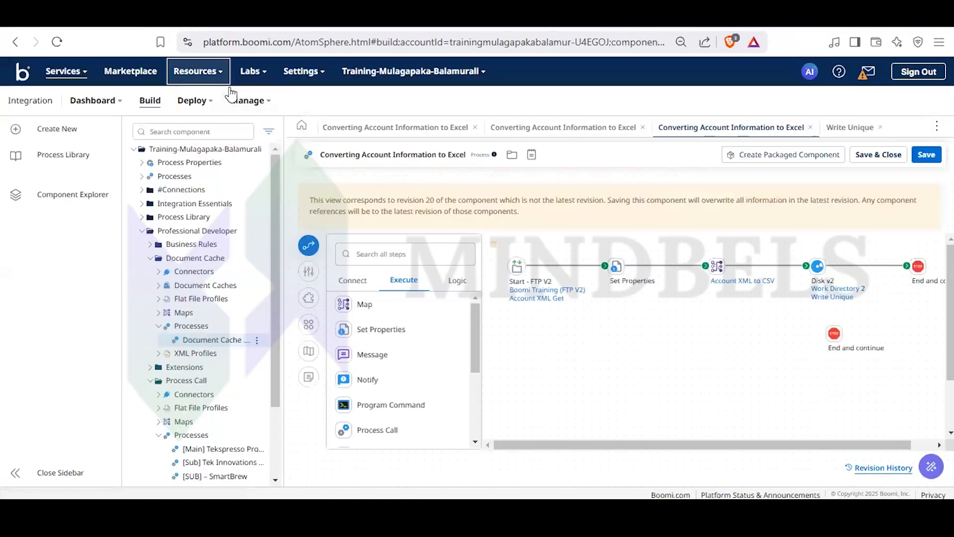
click(250, 100)
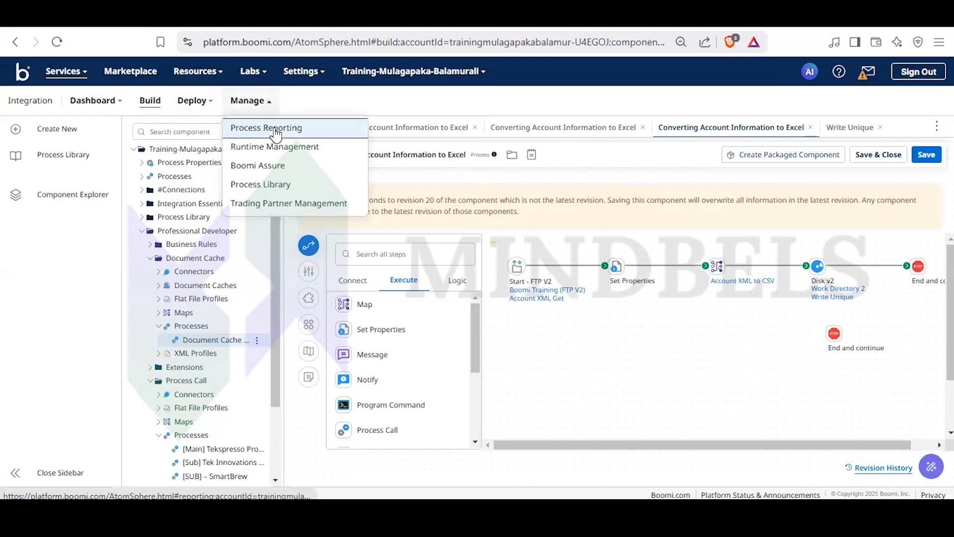
click(275, 130)
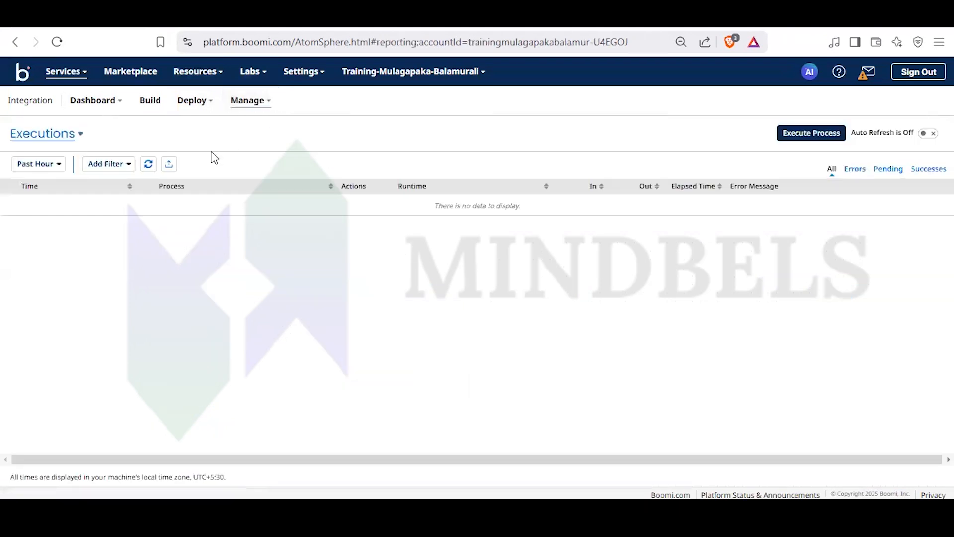
click(49, 164)
click(23, 247)
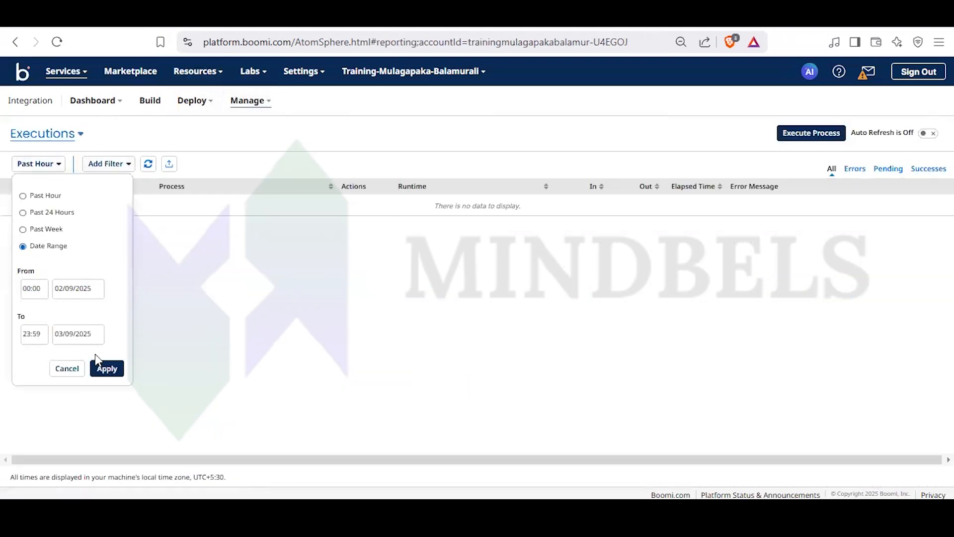
click(106, 368)
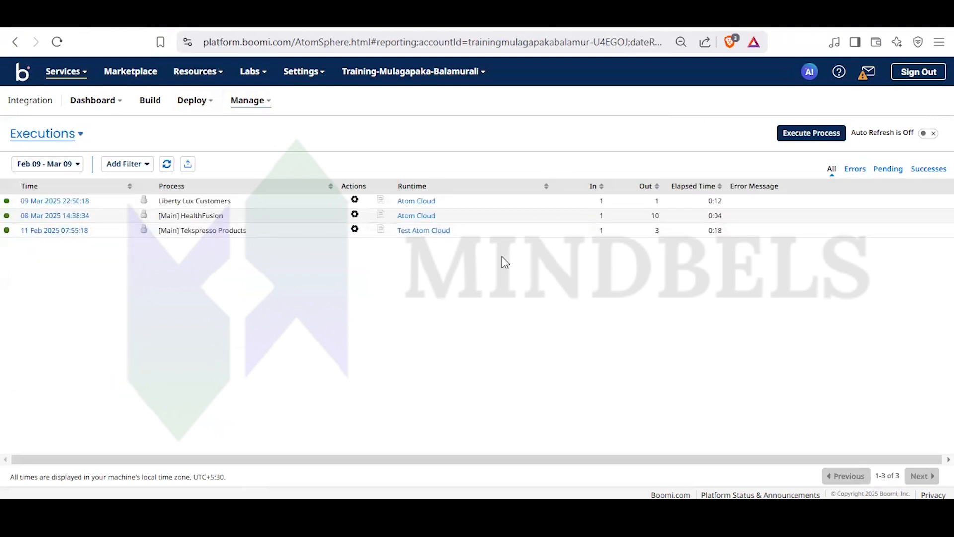
- Review the executions by errors, pending and successes, and look at the list of recent accounts without switching
click(859, 173)
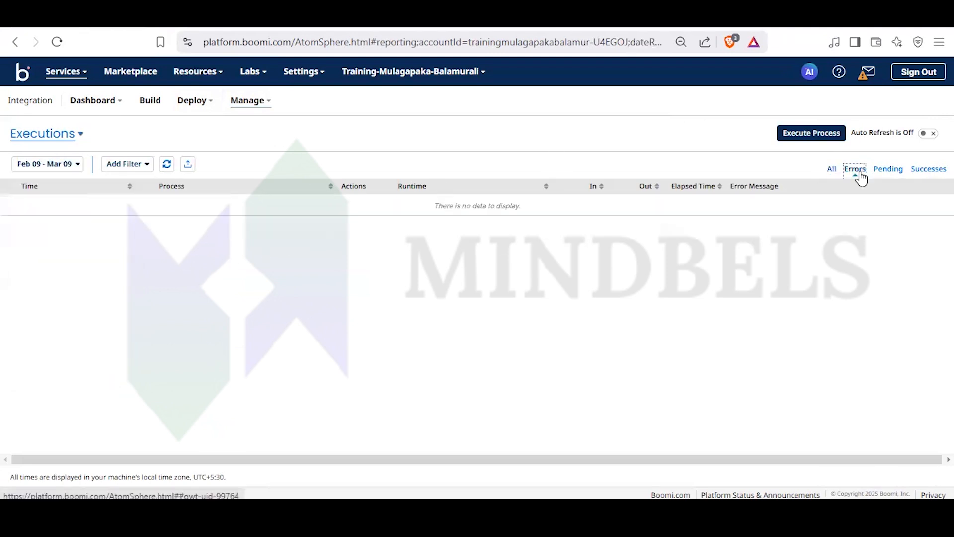
click(899, 172)
click(925, 170)
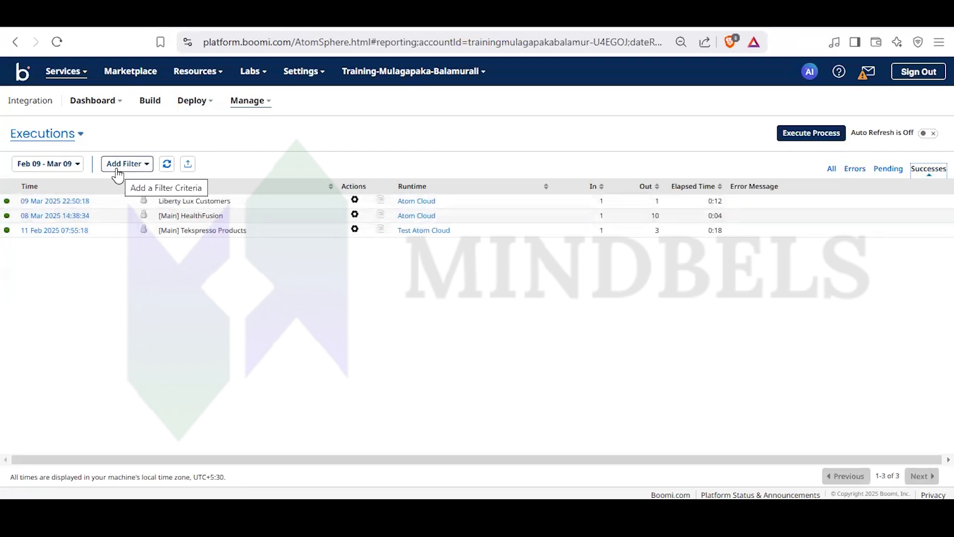
click(477, 69)
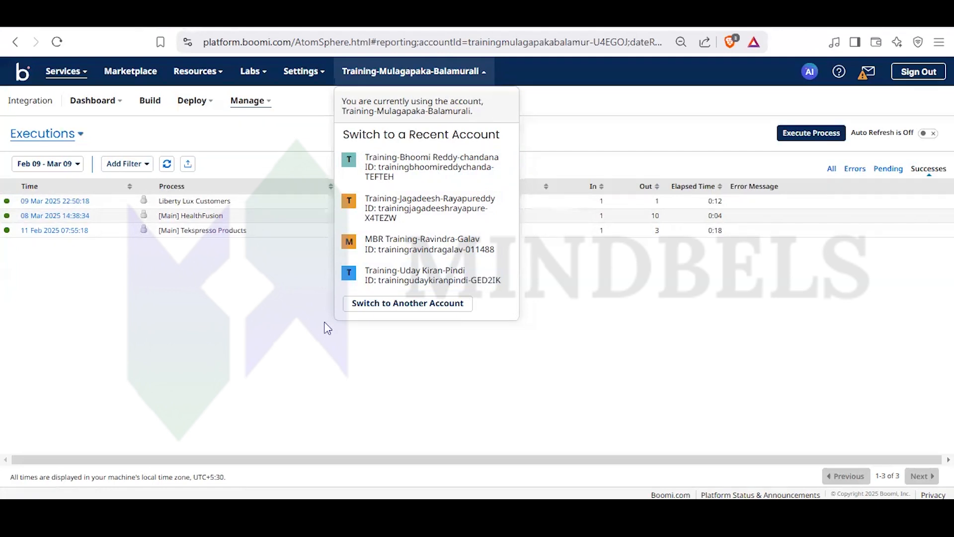
click(298, 357)
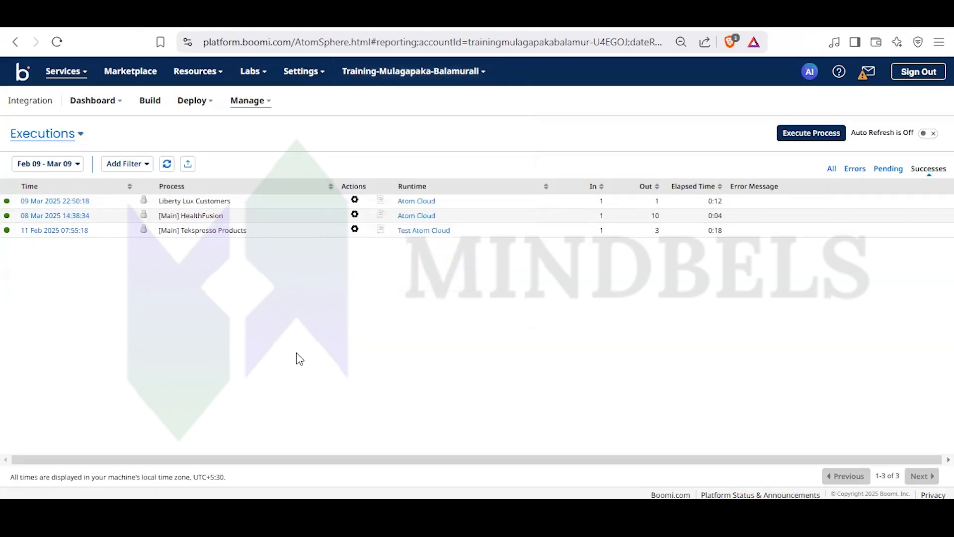
- Return to the build area and open the Converting Account Information to Excel process from the Integration Essentials folder
click(152, 101)
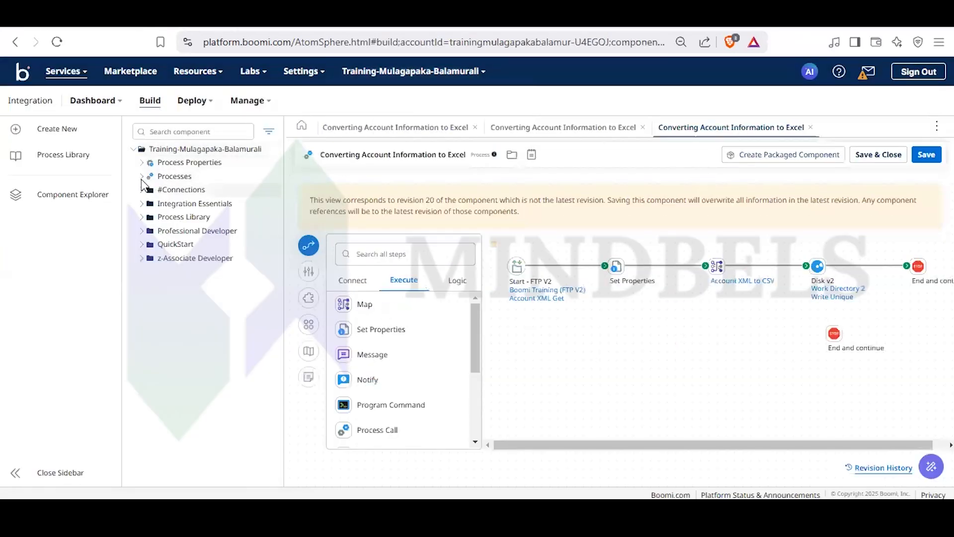
click(141, 177)
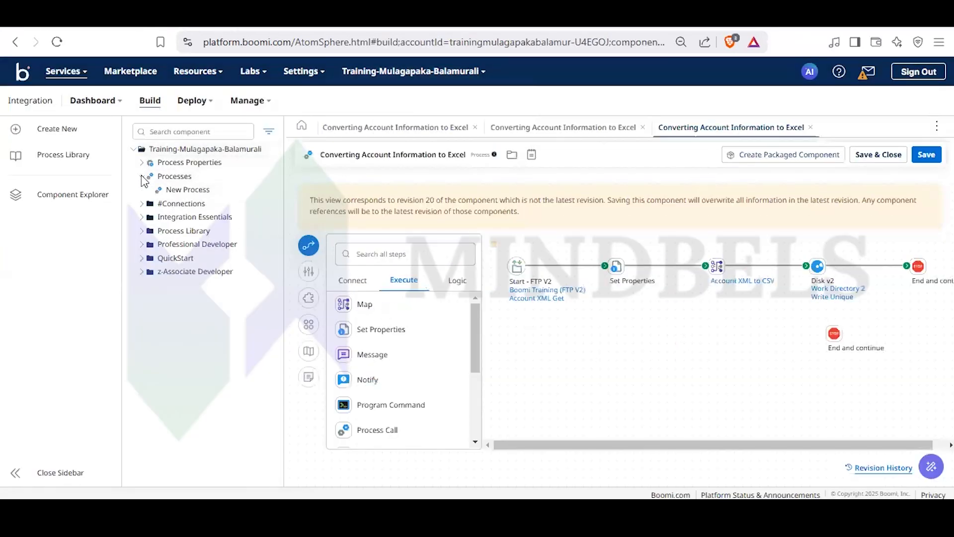
click(141, 218)
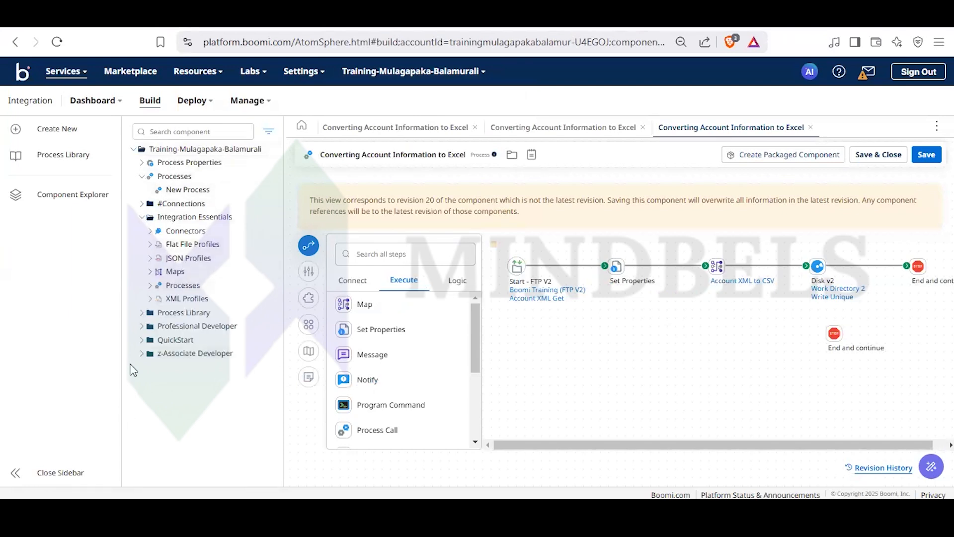
click(187, 285)
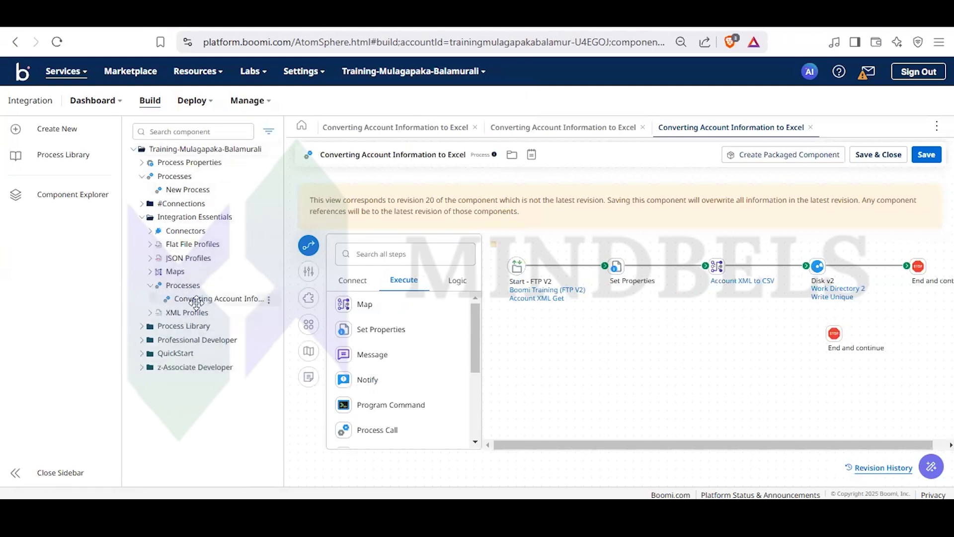
click(198, 302)
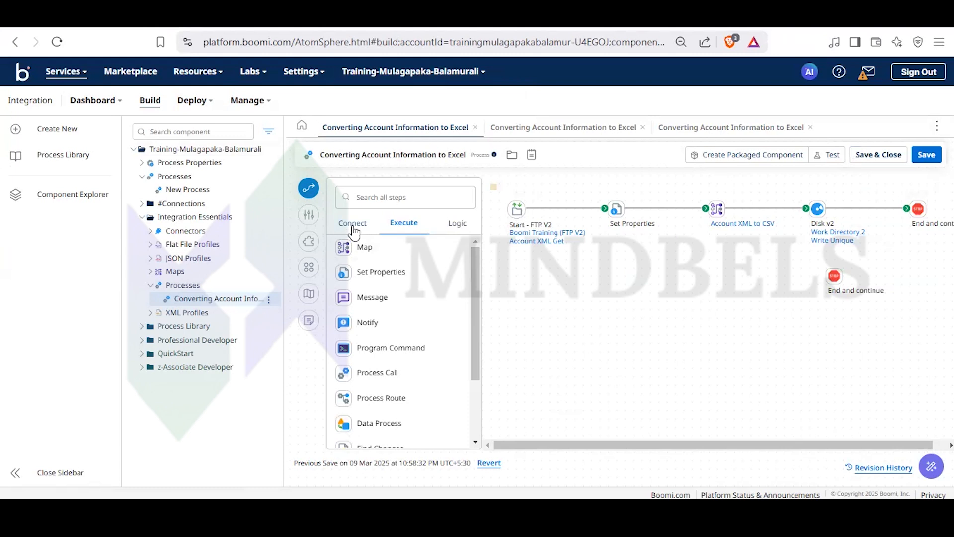
- Enlarge the process canvas by collapsing the step palette, the component tree and sidebar, and the platform header
click(309, 188)
drag(281, 215, 6, 200)
drag(120, 283, 9, 259)
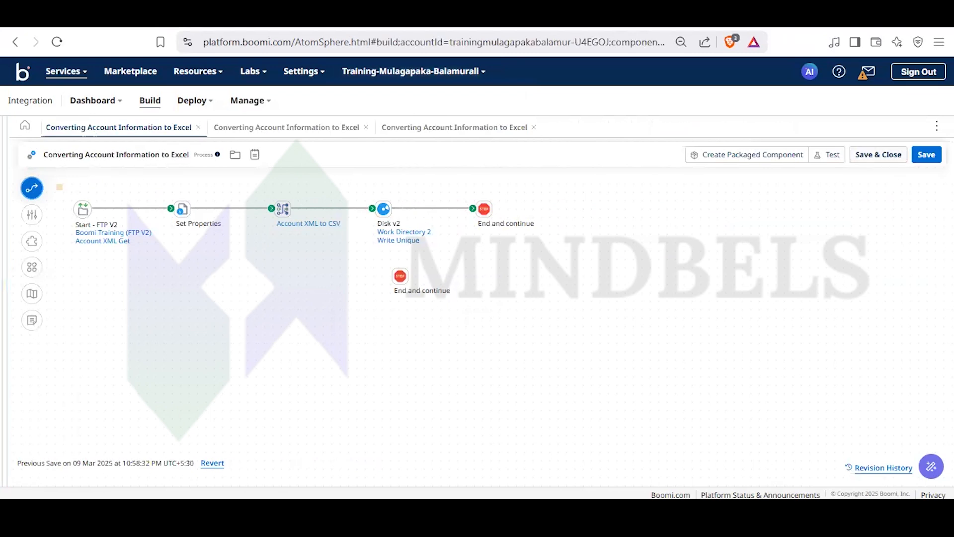
click(937, 126)
click(821, 147)
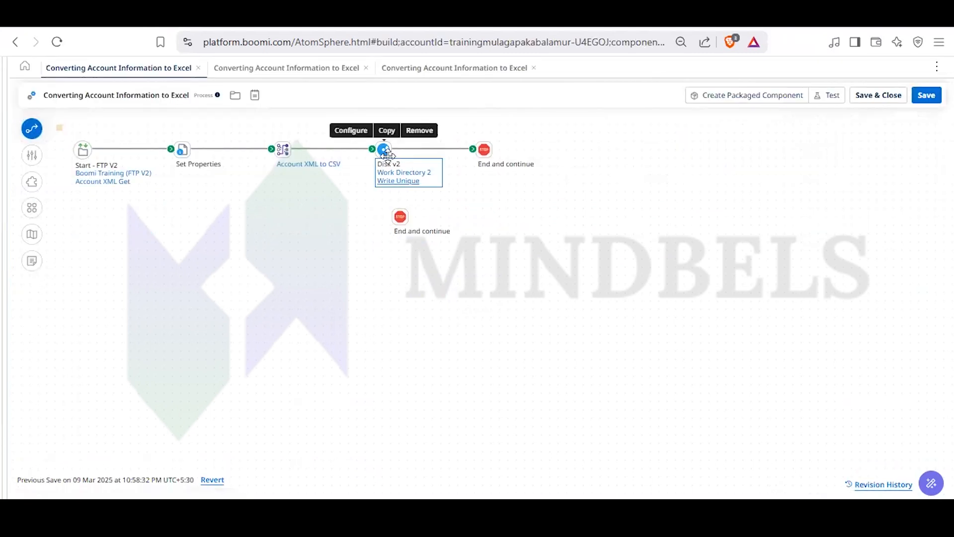
- Open the Disk v2 step's Write Unique operation and walk through importing the same object with Test Atom Cloud, then cancel the import
click(353, 130)
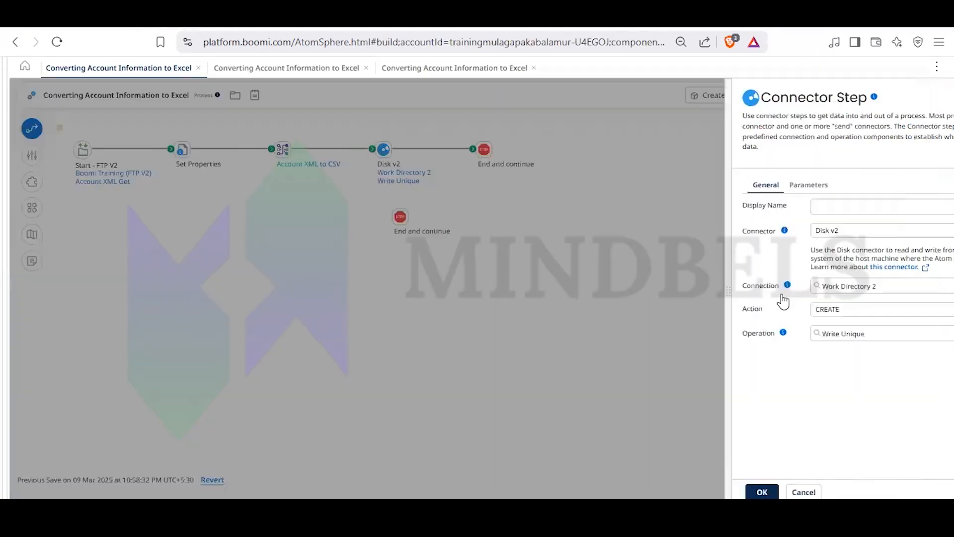
click(906, 332)
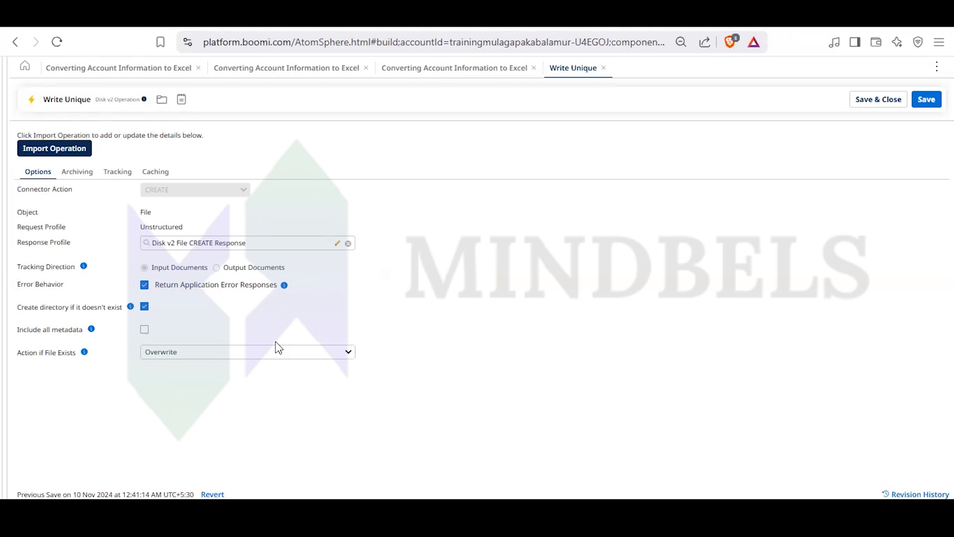
click(68, 149)
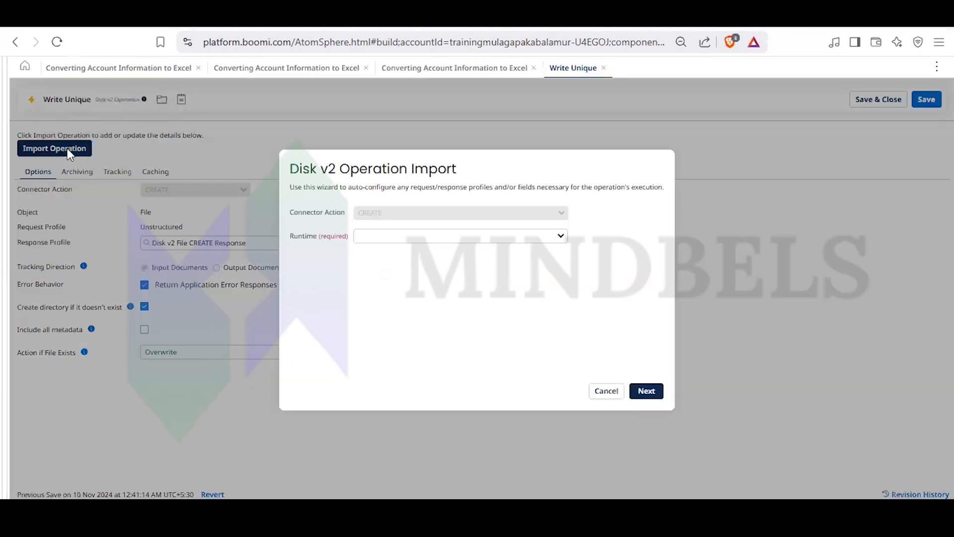
click(407, 239)
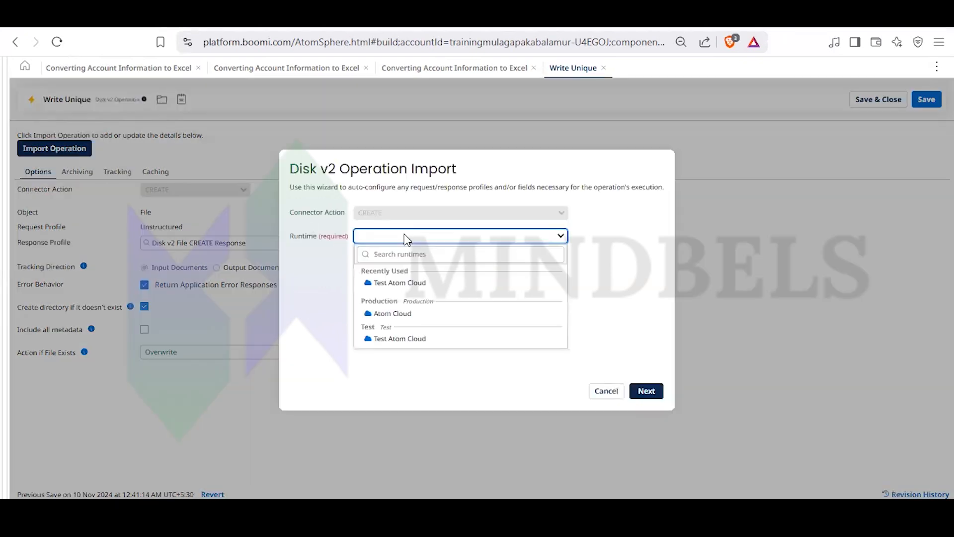
click(432, 284)
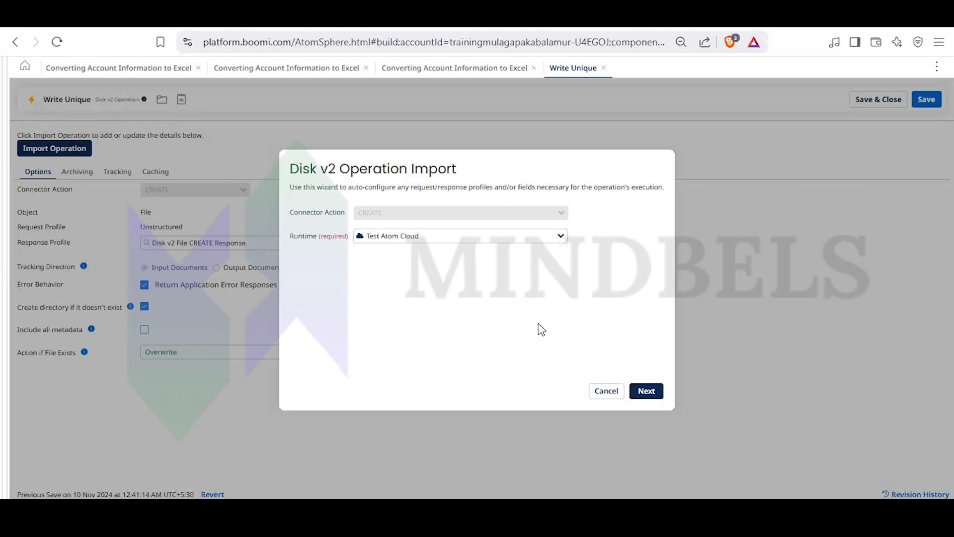
click(652, 391)
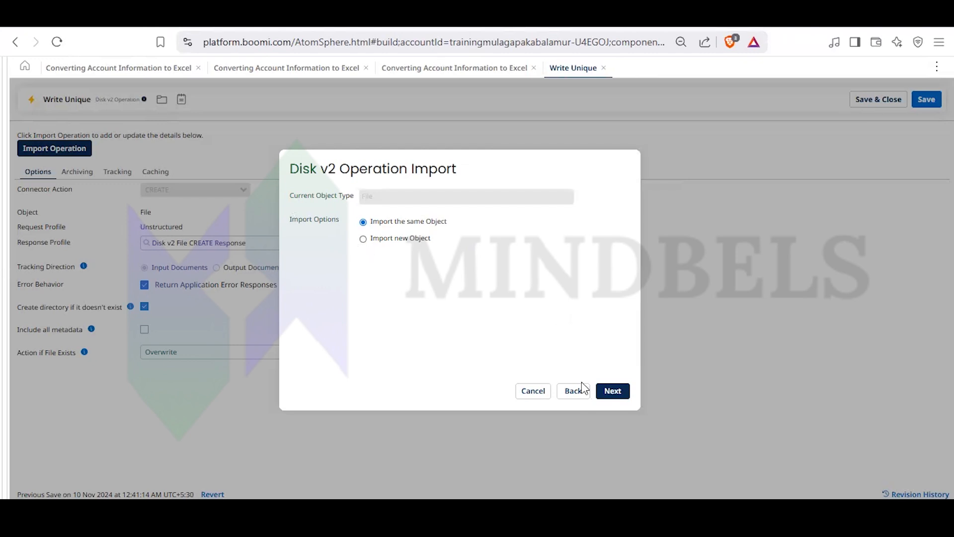
click(614, 392)
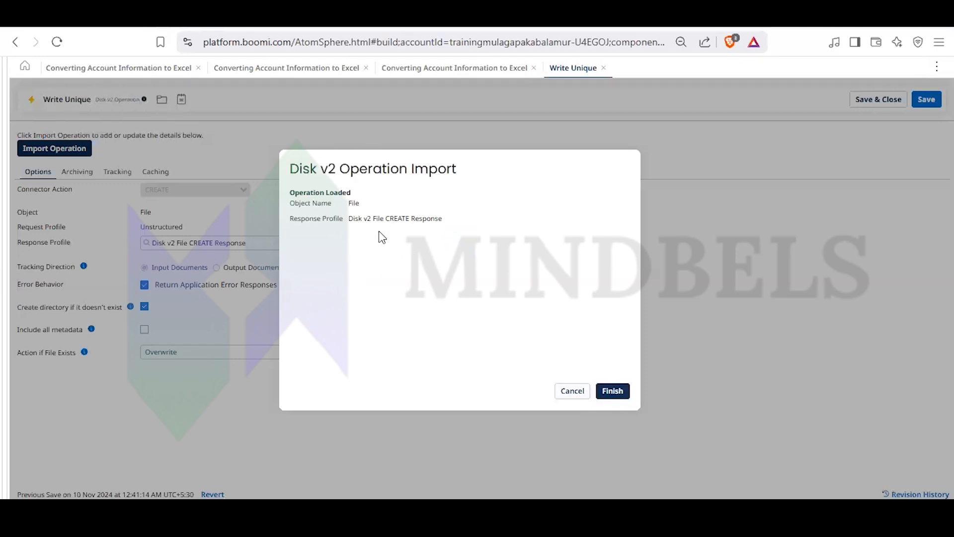
click(571, 392)
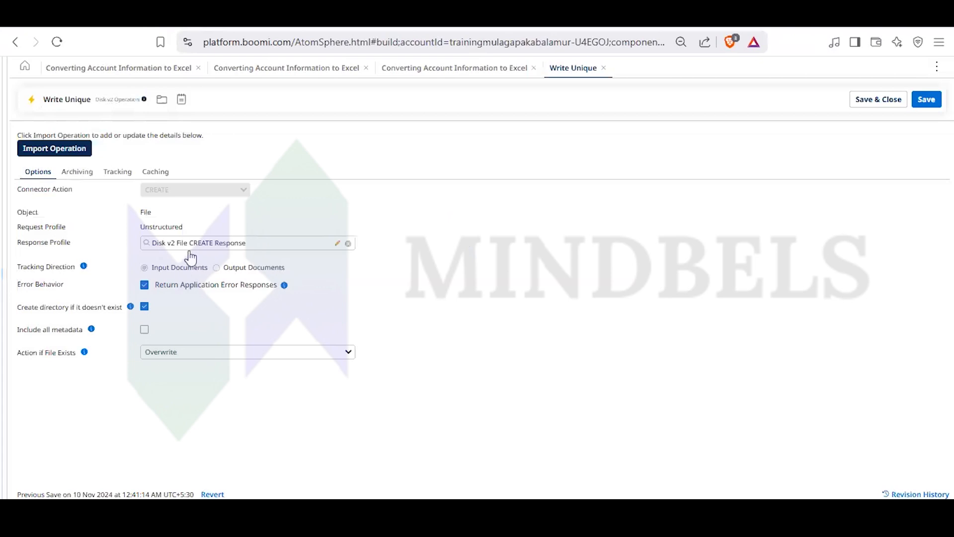
- Inspect each element from createdDate to modifiedDate in the Disk v2 File CREATE Response profile, then close it without saving
click(339, 244)
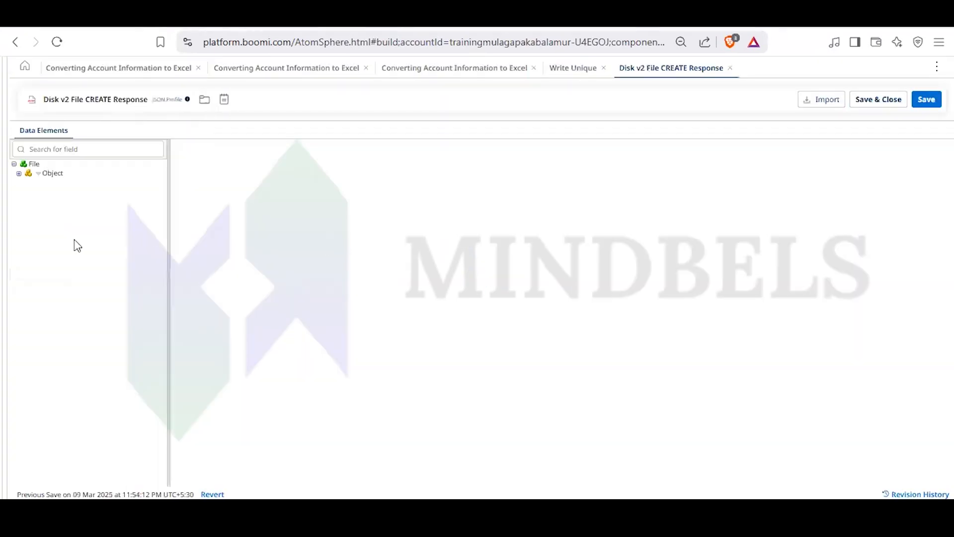
click(18, 173)
click(60, 185)
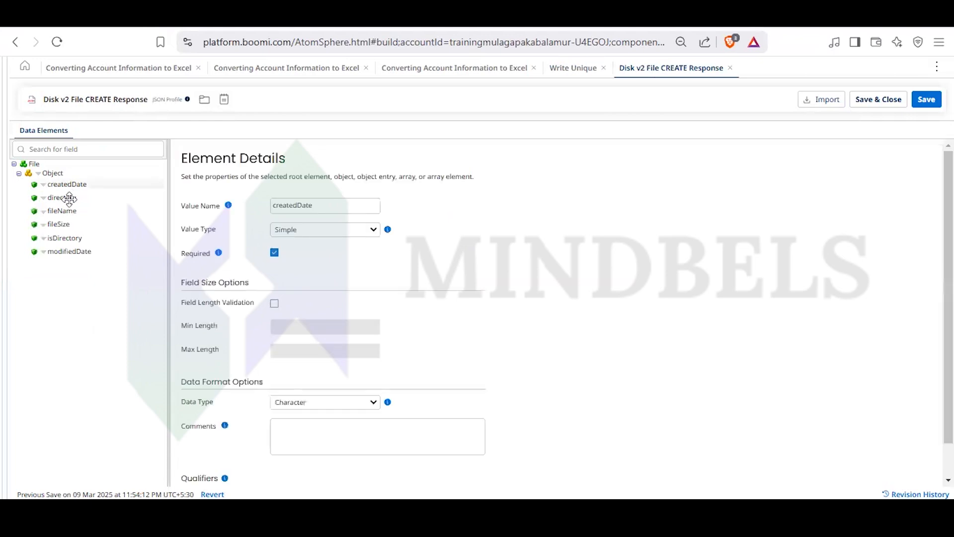
click(70, 198)
click(70, 211)
click(62, 224)
click(64, 238)
click(68, 252)
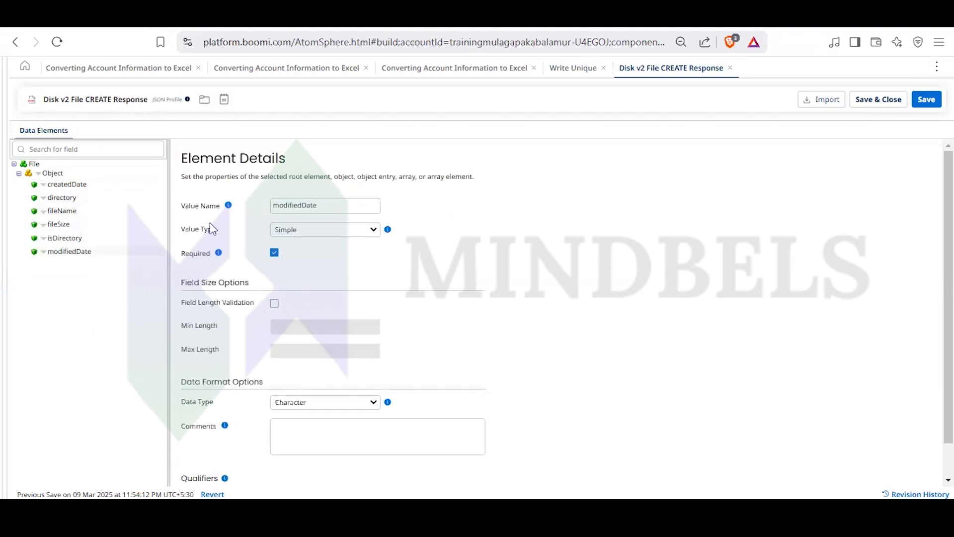
click(730, 68)
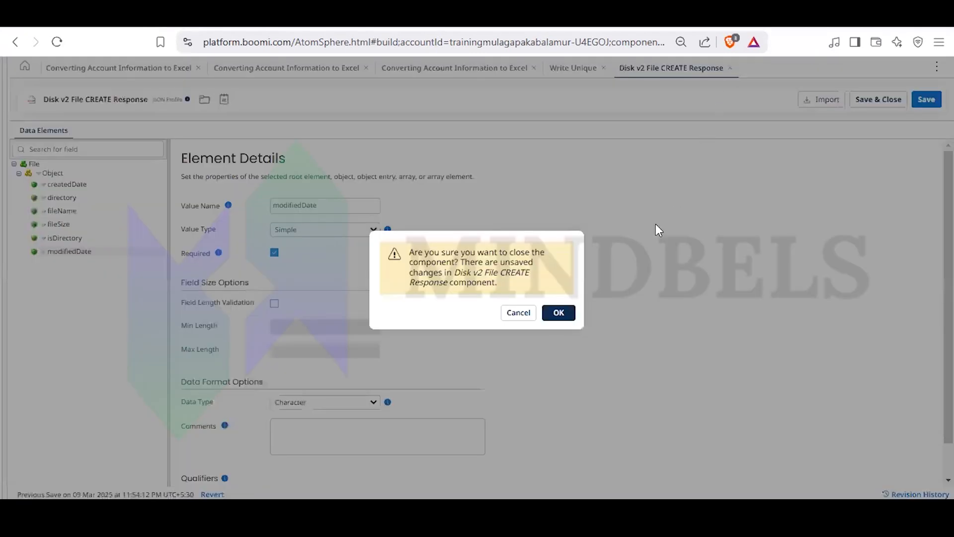
click(558, 313)
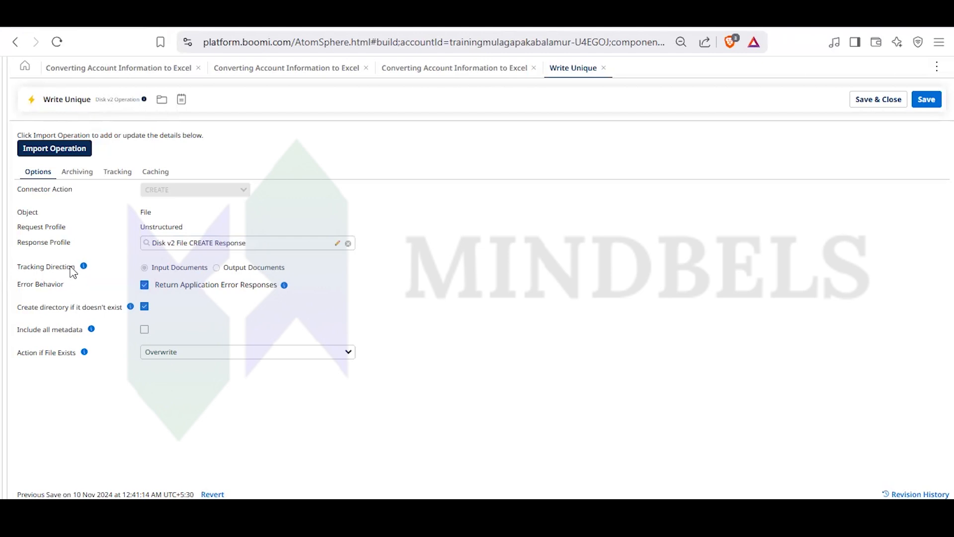
- Review the file-exists actions keeping Overwrite, toggle Return Application Error Responses off and on, then close the operation and connector step
click(169, 350)
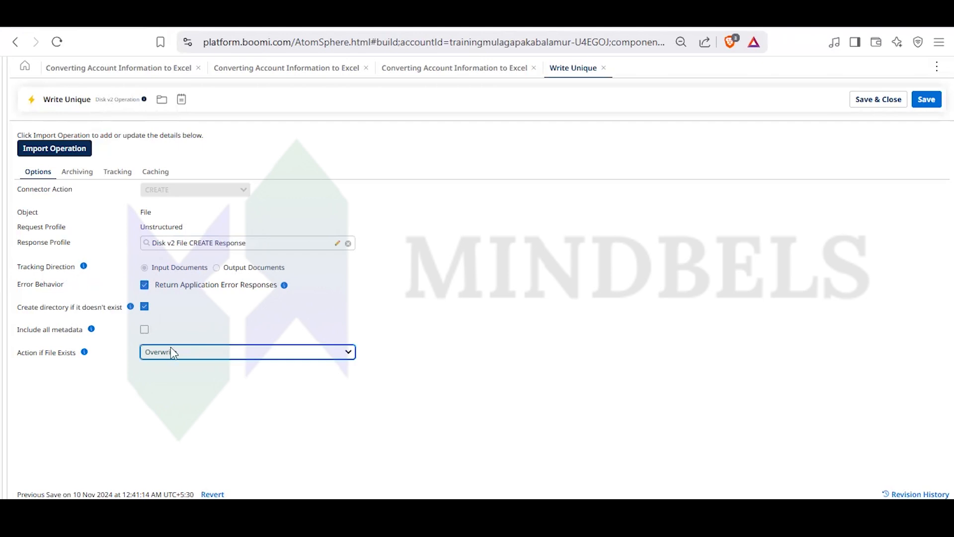
click(169, 351)
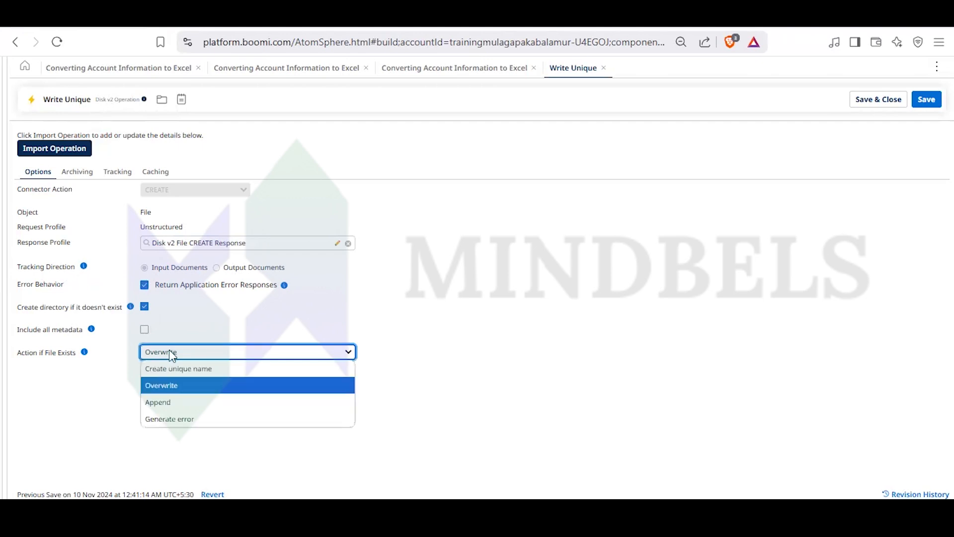
click(171, 385)
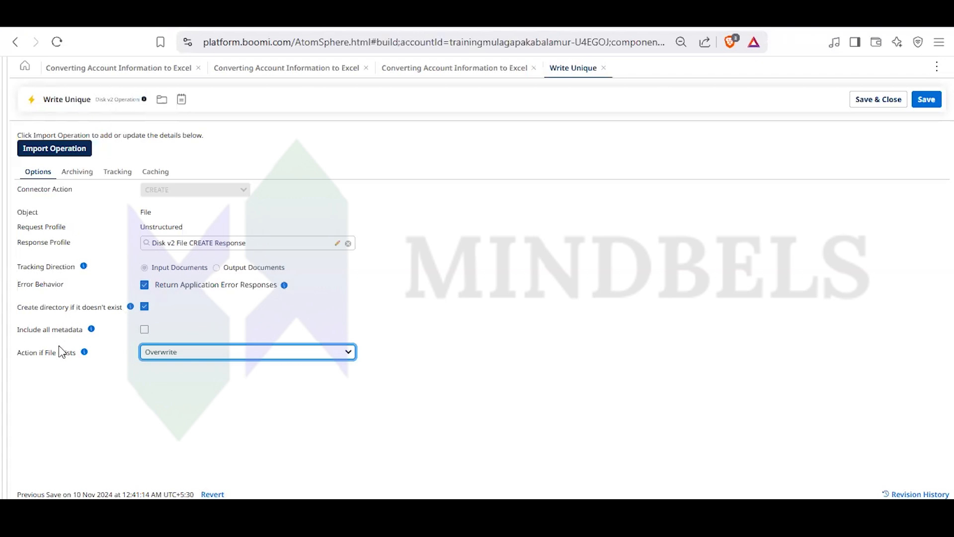
click(144, 288)
click(145, 288)
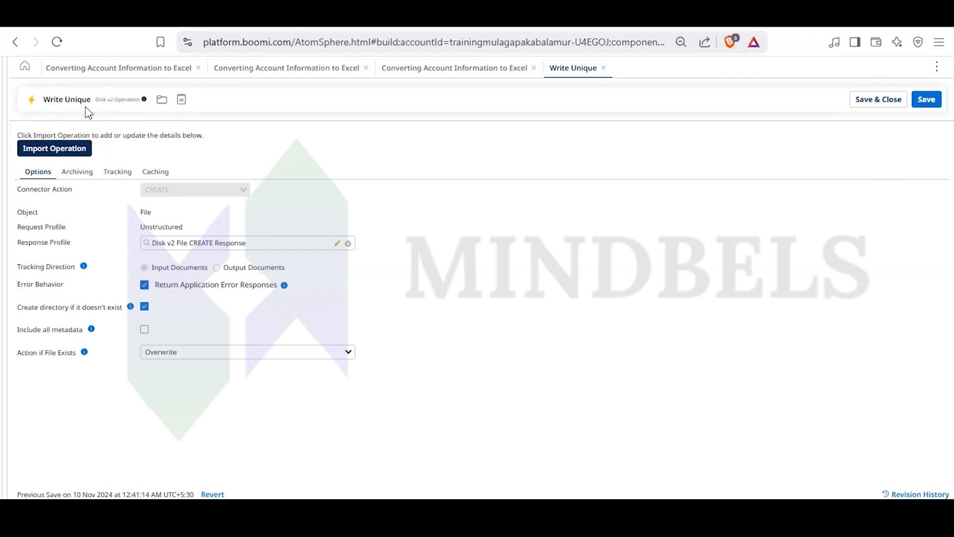
click(604, 68)
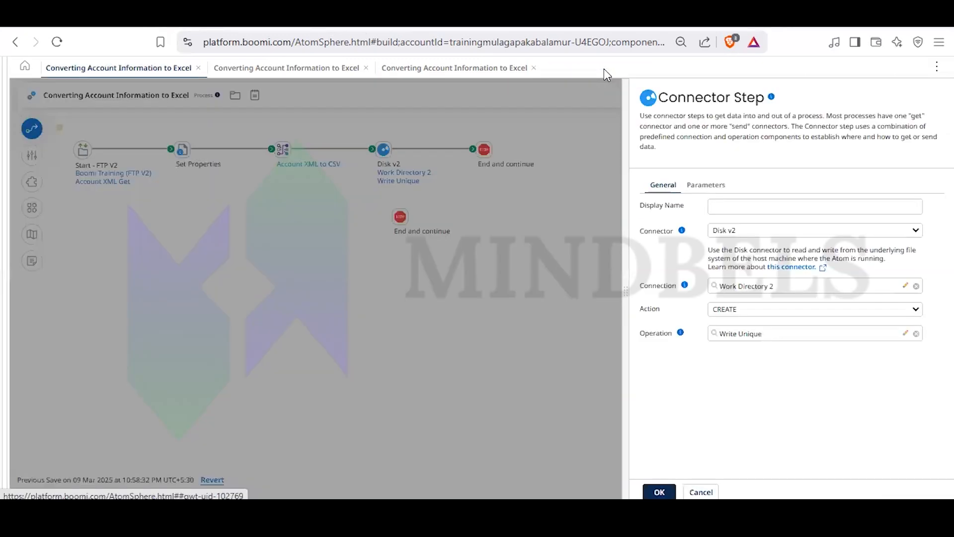
click(374, 361)
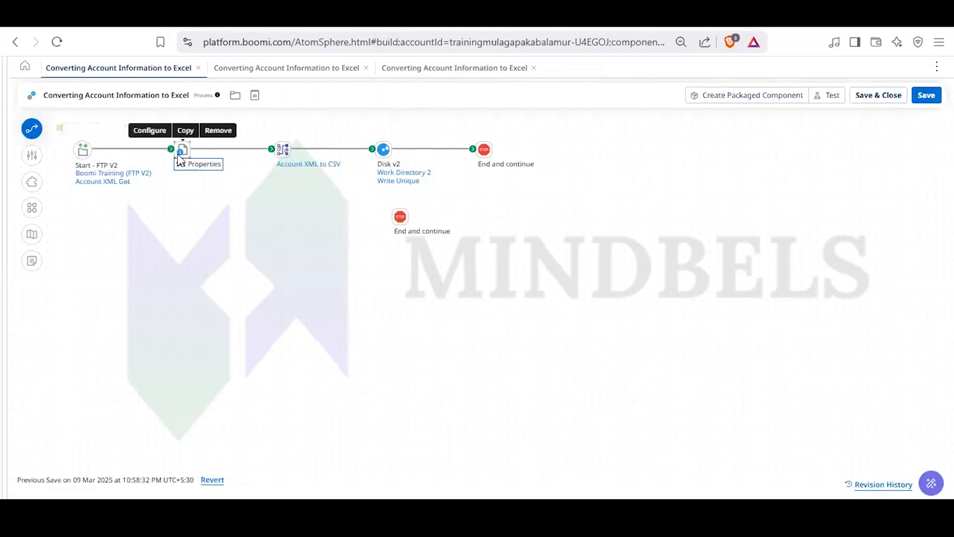
- Review the Set Properties step's configuration and then the Disk v2 connector step's configuration, closing each without changes
click(178, 152)
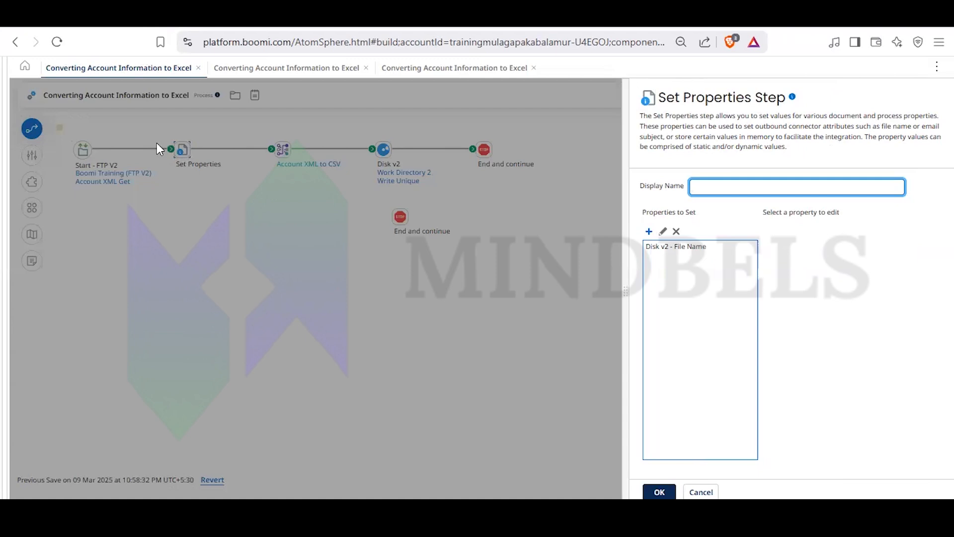
click(186, 244)
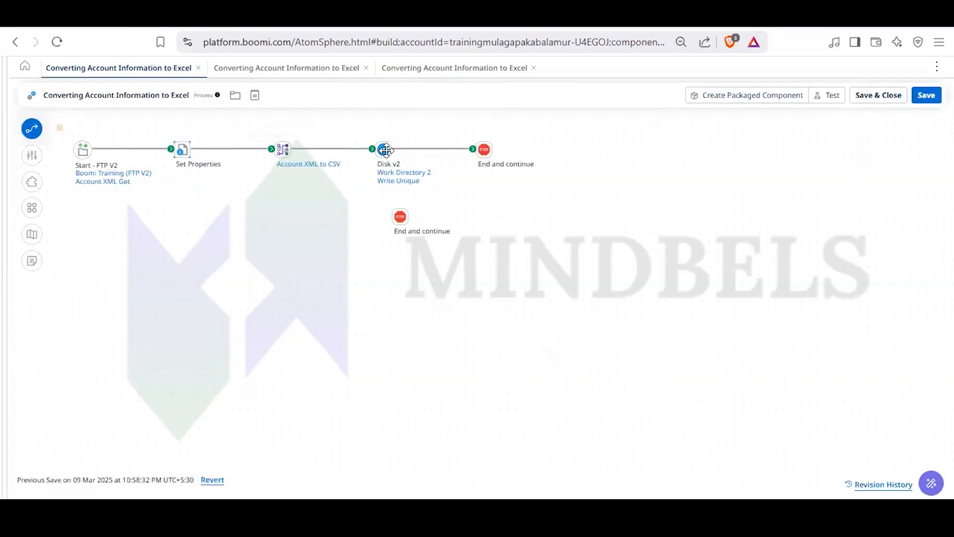
mouse_move(383, 150)
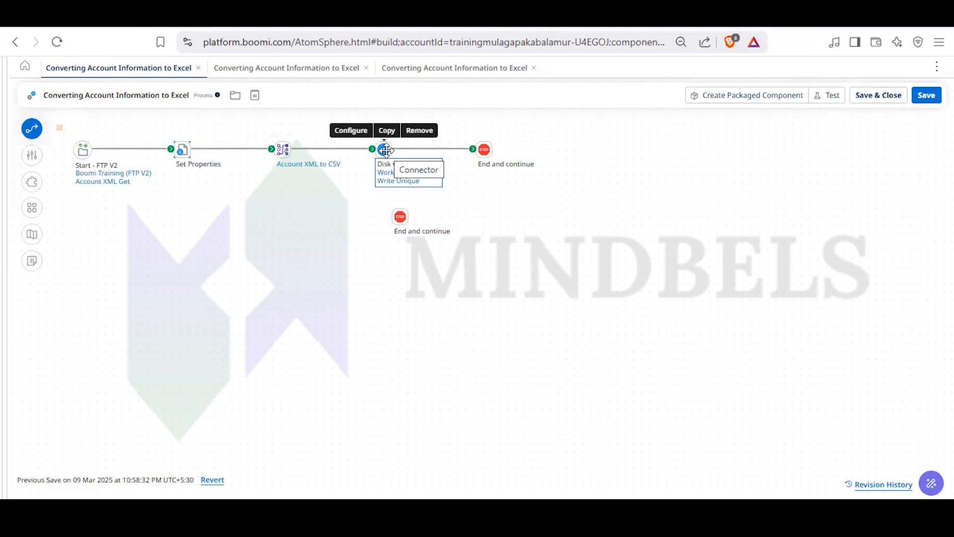
double_click(385, 149)
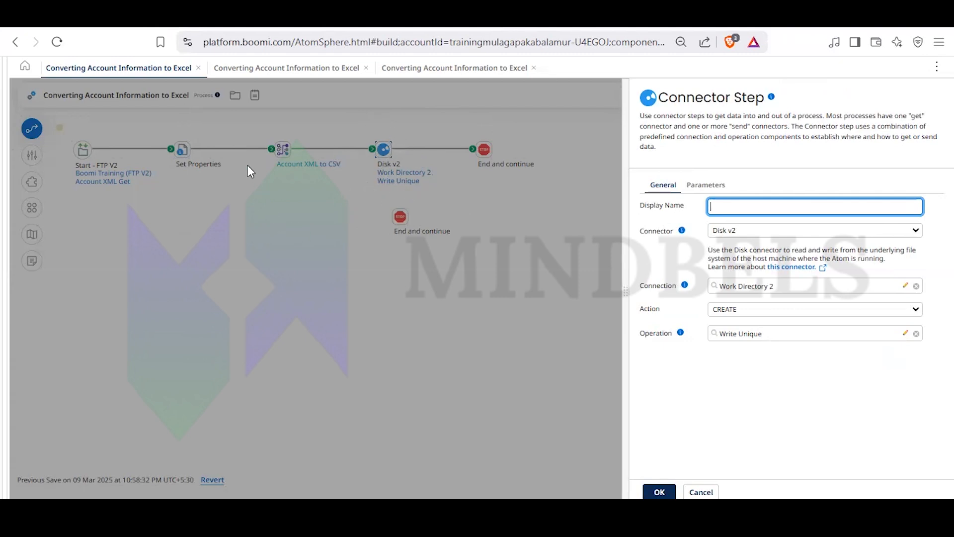
click(701, 492)
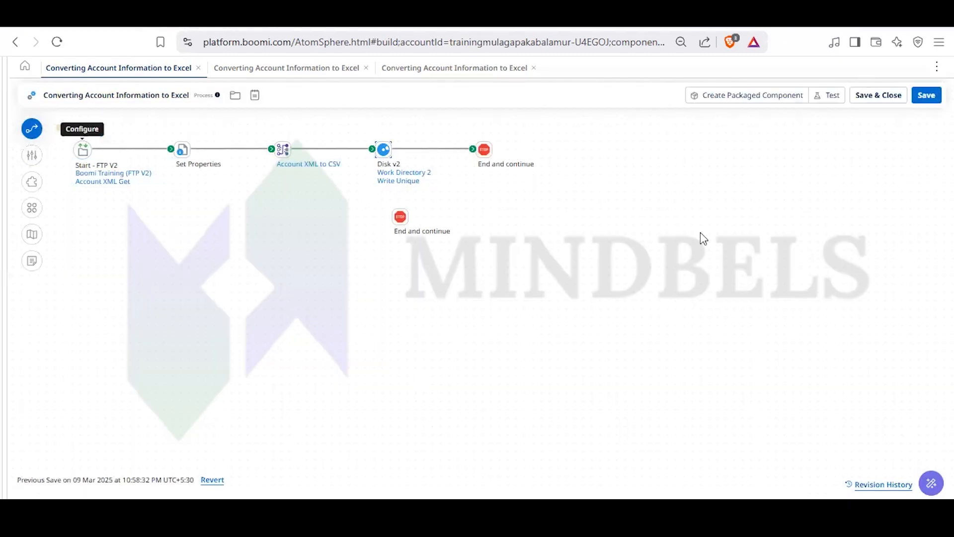
- Open the process's Test runtime selection and restore the platform header and component tree around the canvas
click(821, 100)
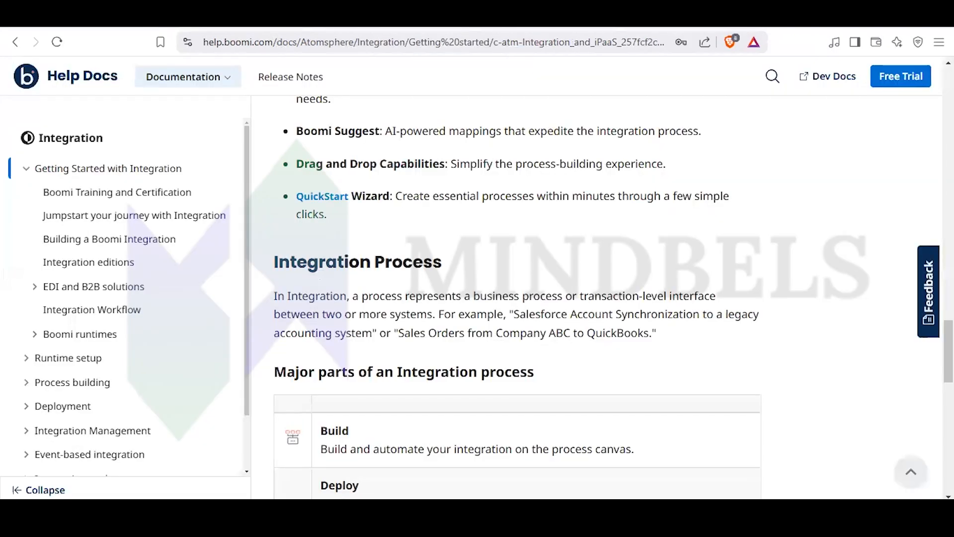
click(122, 18)
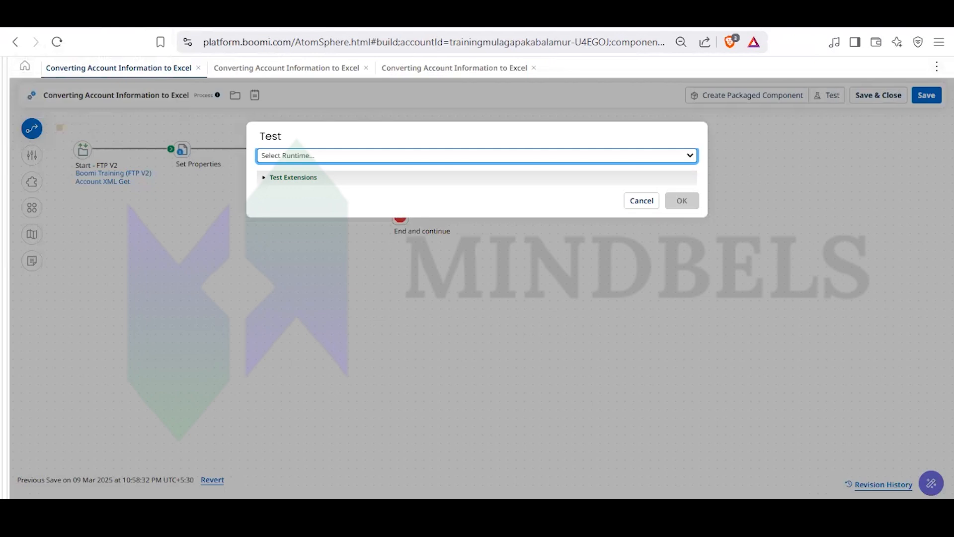
click(937, 67)
click(852, 91)
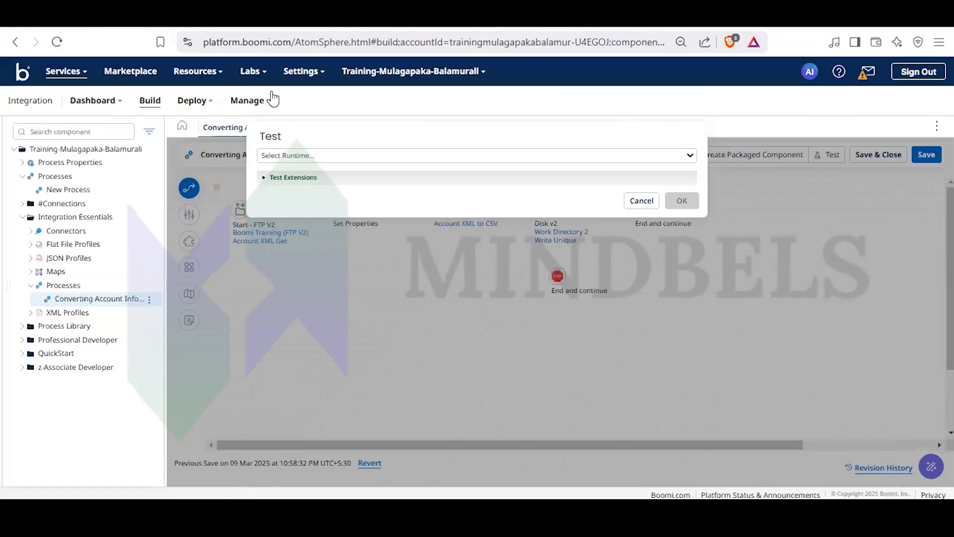
- Open the Executions reporting page and filter the executions to the date range Feb 09 - Mar 09
click(245, 102)
click(251, 127)
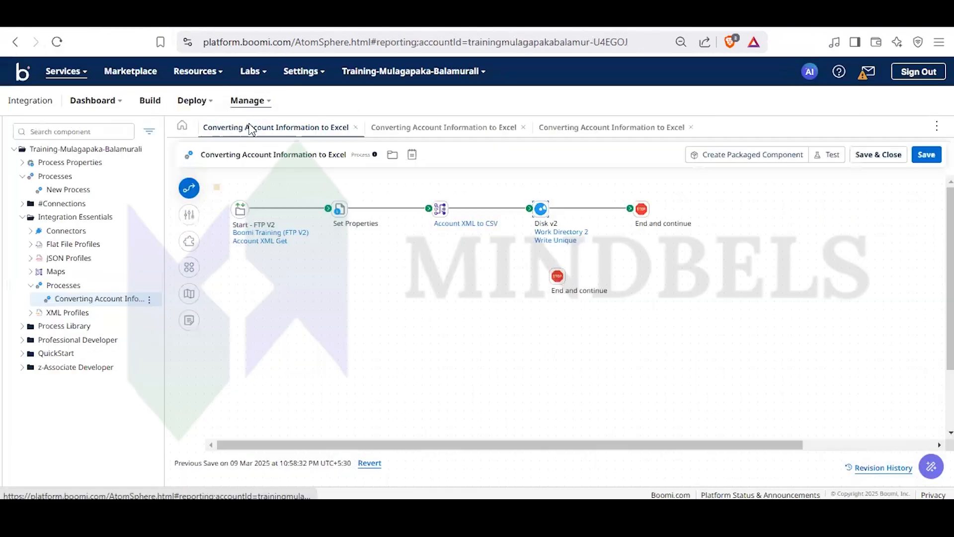
click(59, 166)
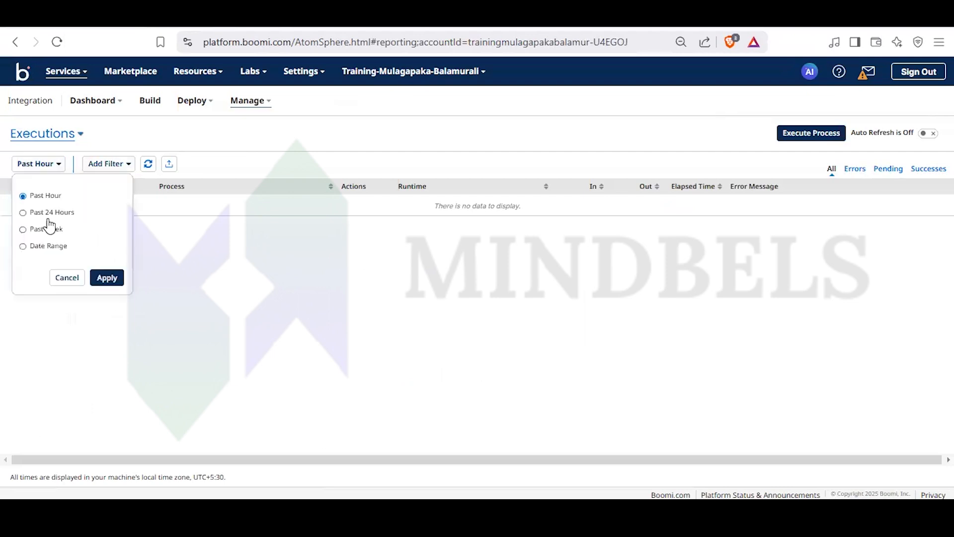
click(23, 247)
click(109, 368)
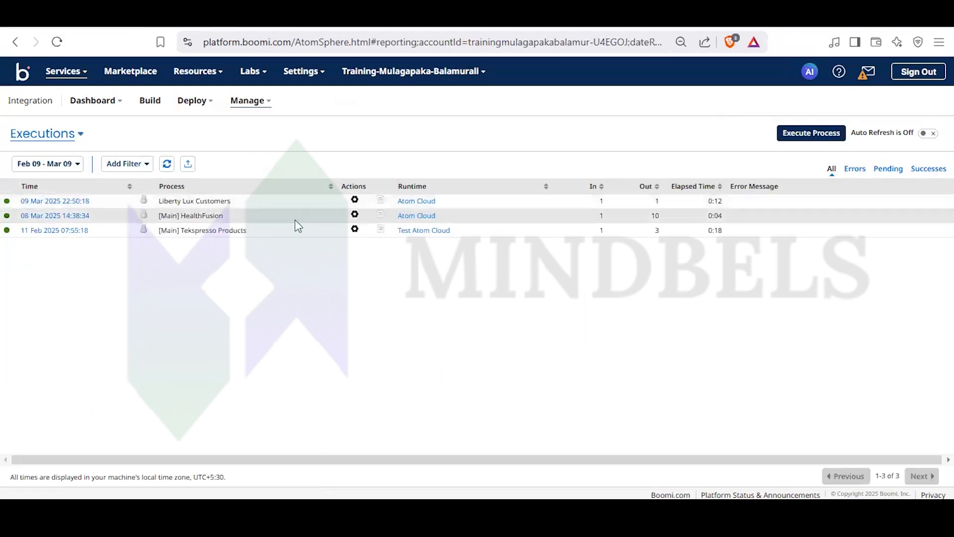
- Open the [Main] HealthFusion execution's process logs and page through to the last entries
click(74, 217)
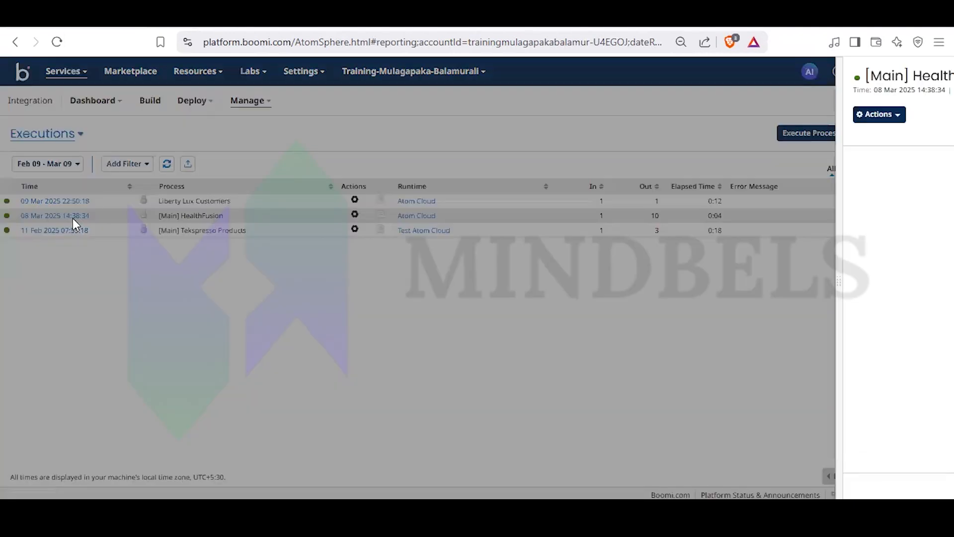
click(299, 119)
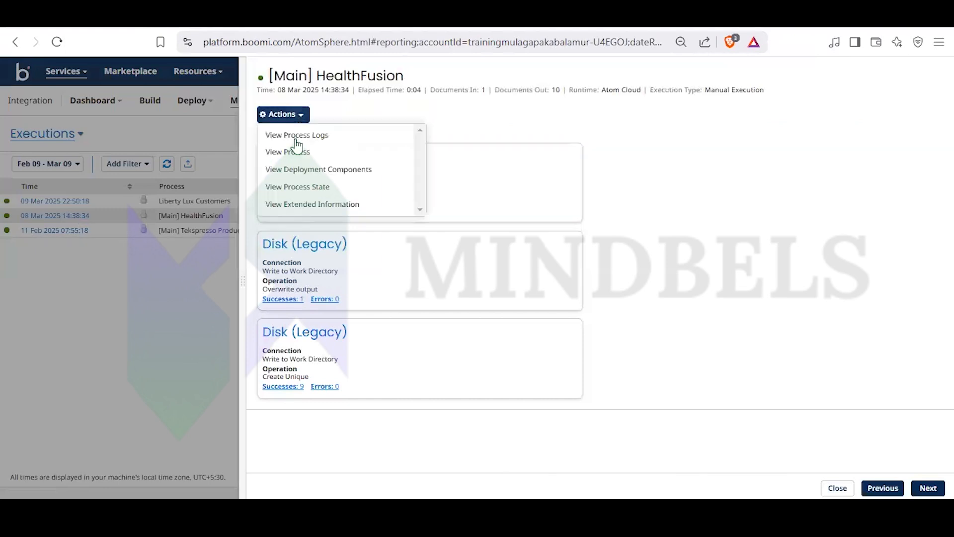
click(295, 139)
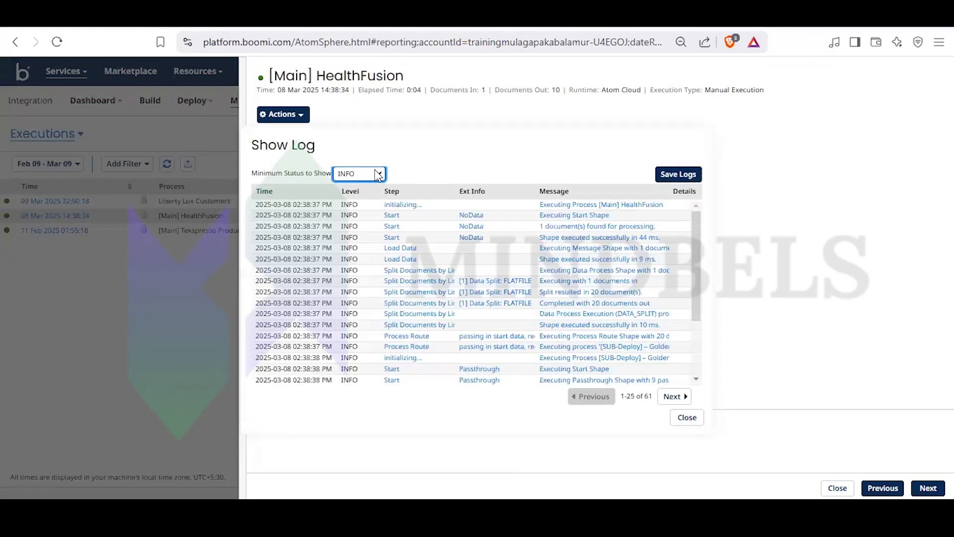
scroll(522, 287, down, 3)
click(684, 396)
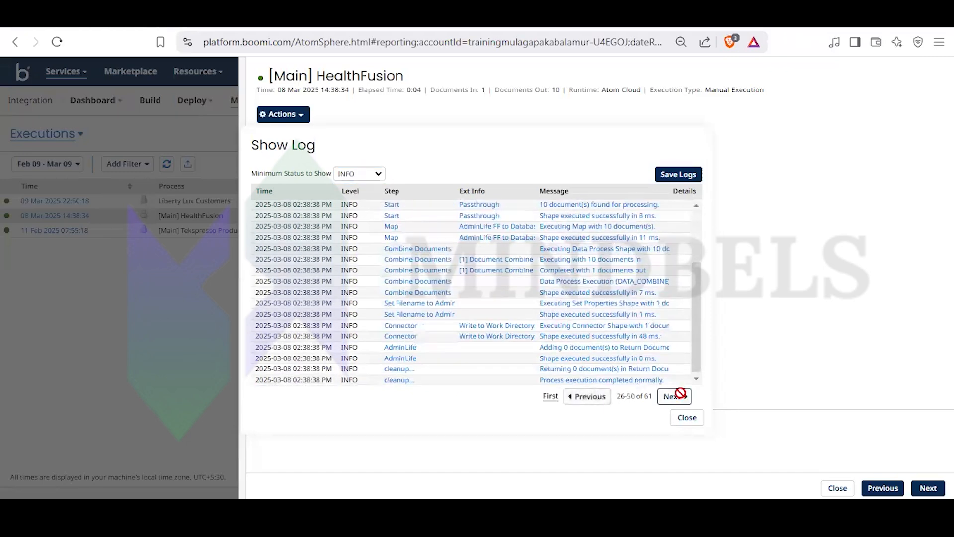
click(679, 396)
- Filter the HealthFusion process log to a minimum status of WARNING, then close the log
click(378, 173)
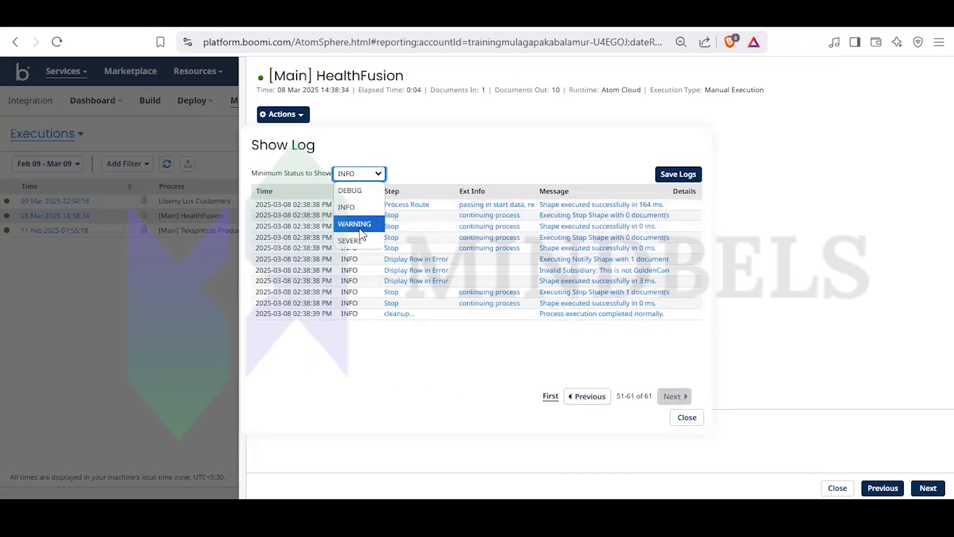
click(359, 230)
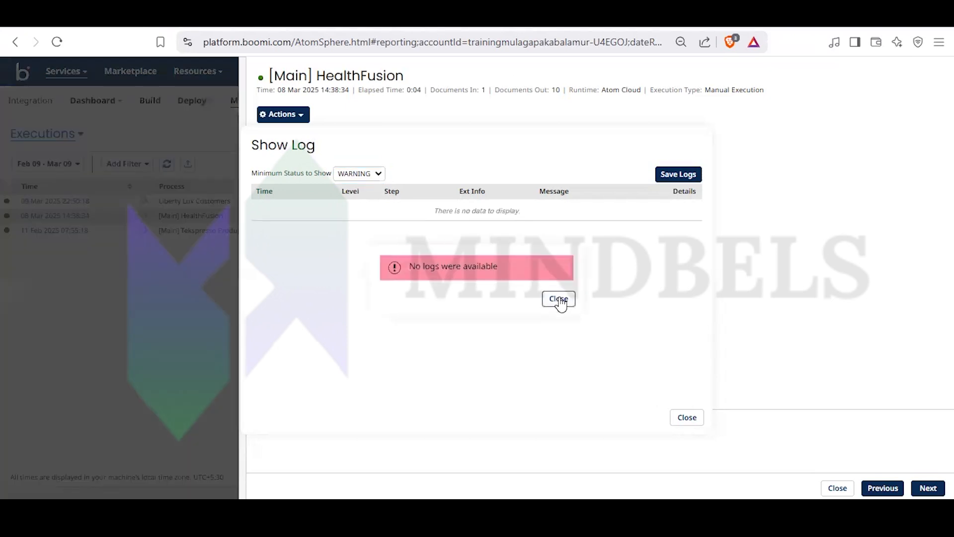
click(556, 299)
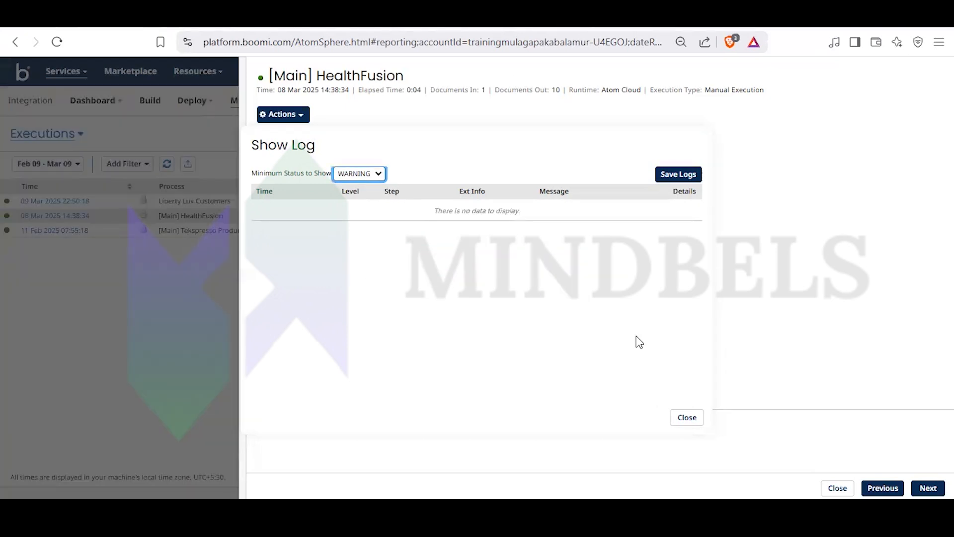
click(686, 417)
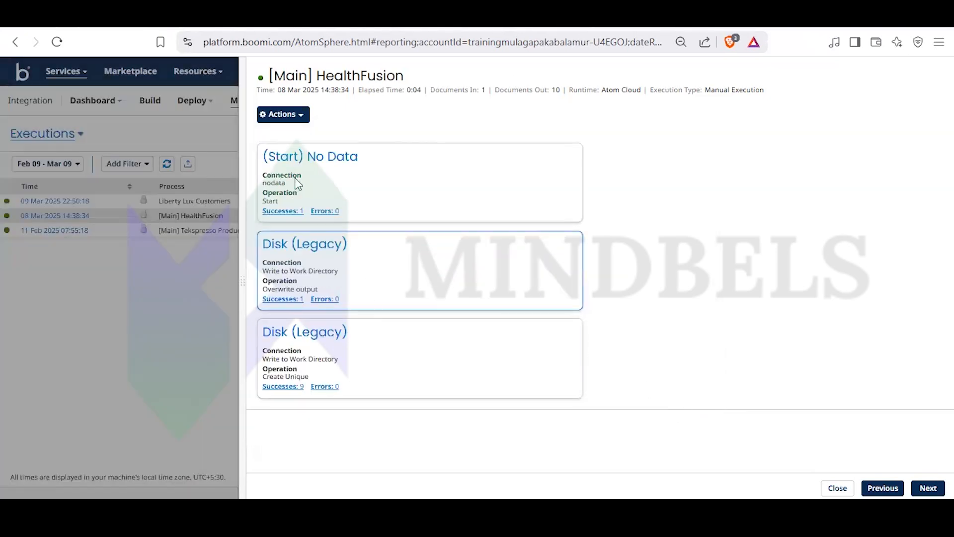
- Examine the HealthFusion process state, expanding Process Route, its spawned GoldenCare and AdminLife executions and the Default branch, then close the execution details
click(302, 119)
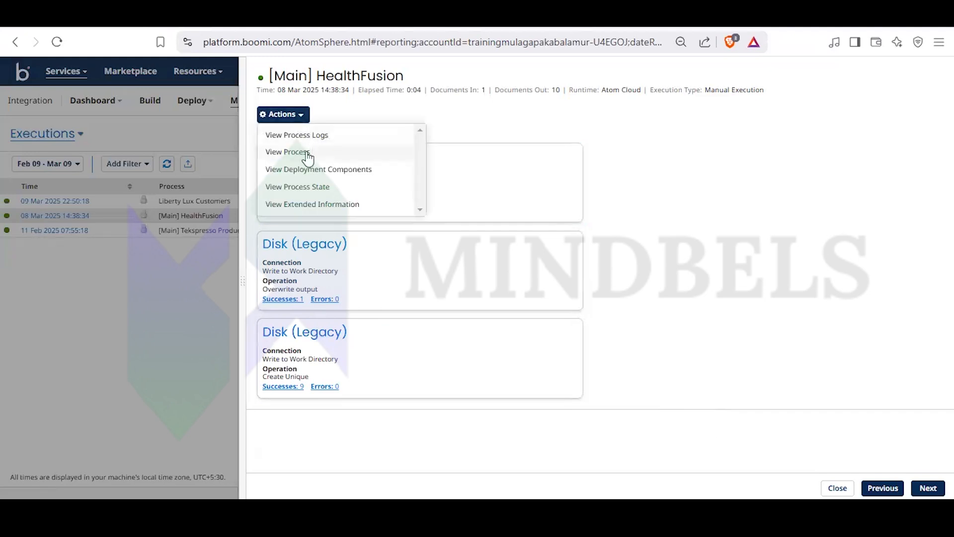
click(309, 189)
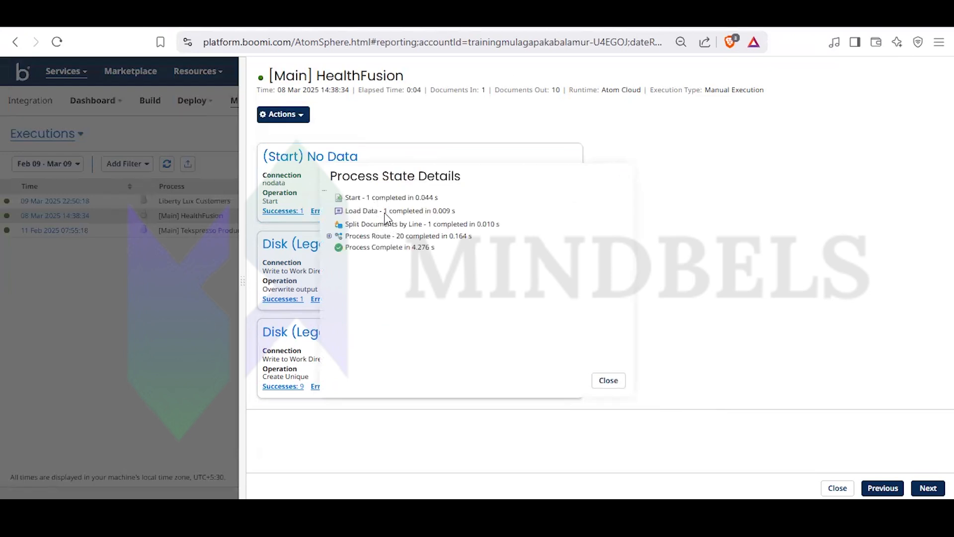
click(329, 235)
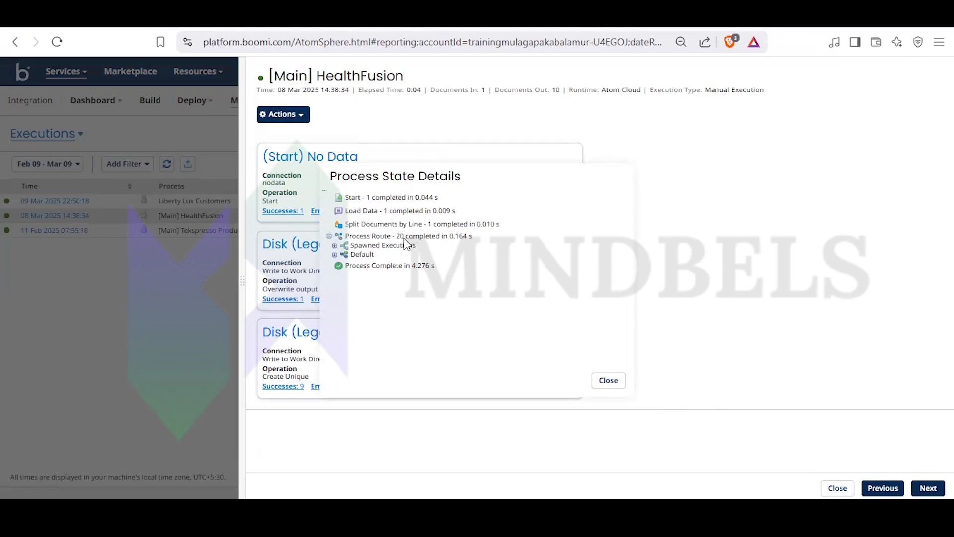
click(334, 245)
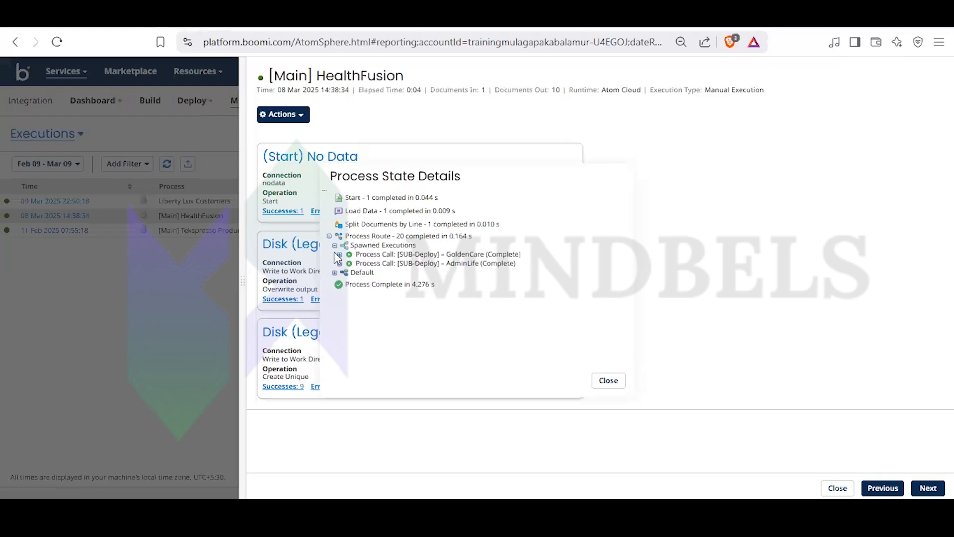
click(340, 254)
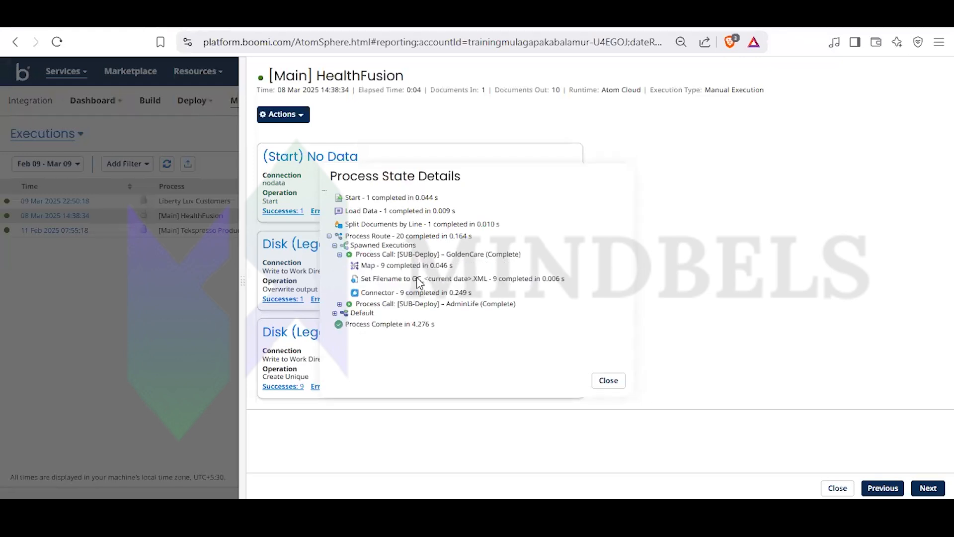
click(341, 304)
scroll(348, 356, down, 1)
click(335, 358)
scroll(378, 355, down, 1)
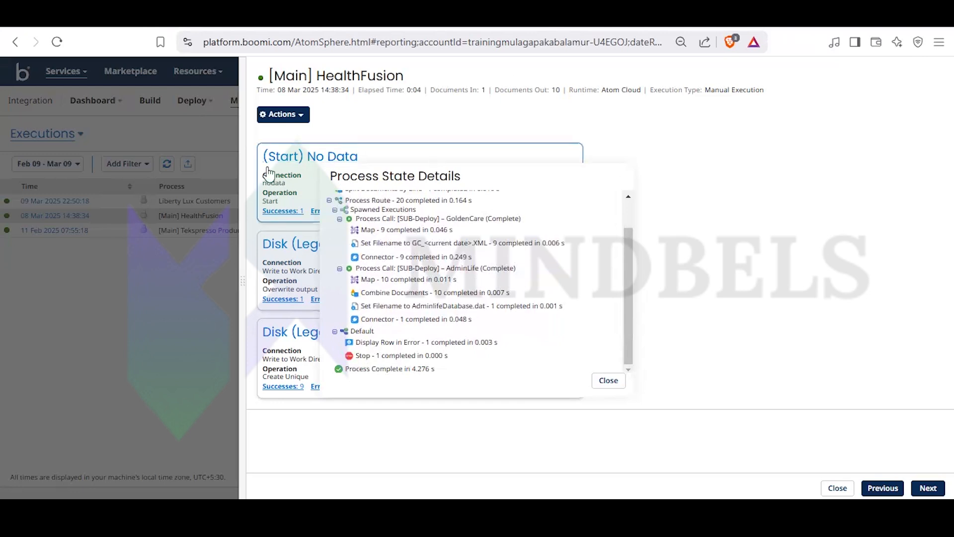
click(608, 381)
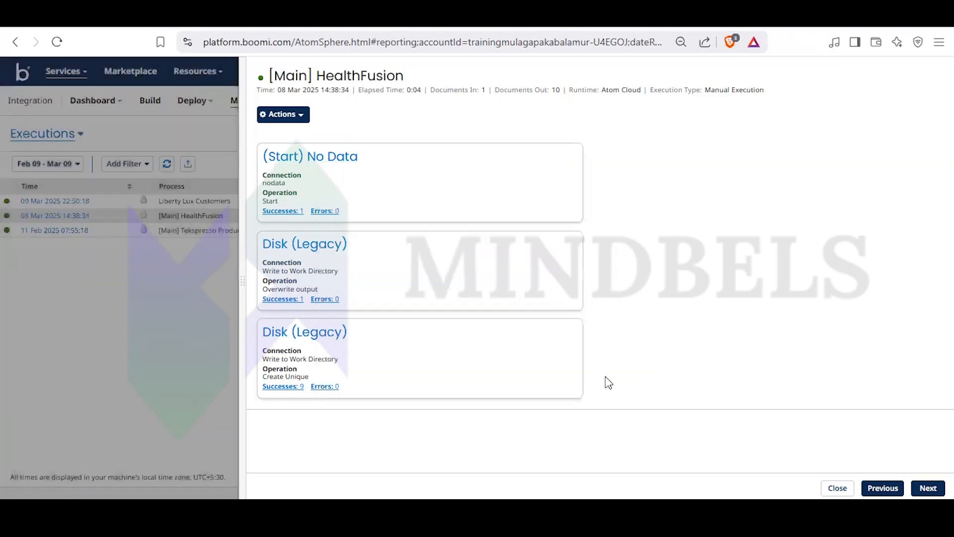
click(90, 306)
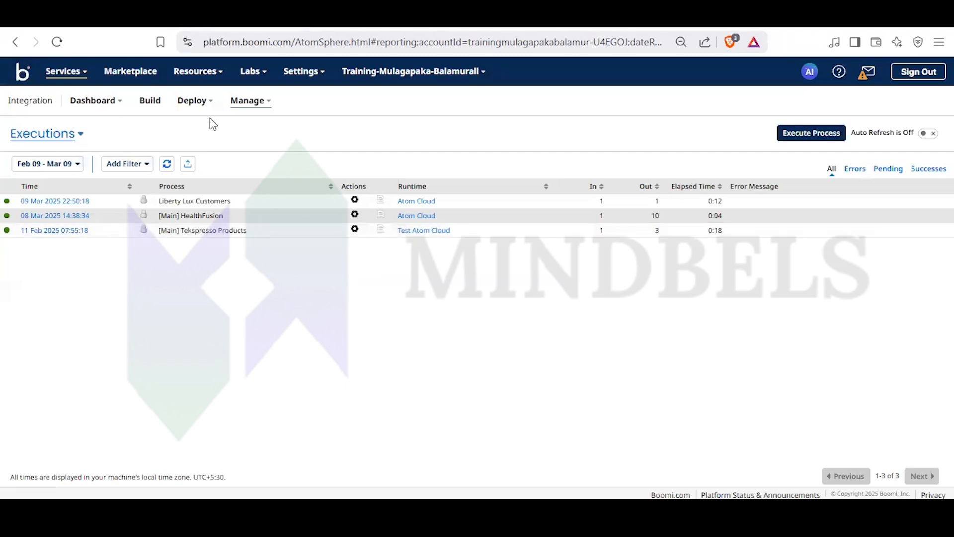
- Return to the Converting Account Information to Excel process canvas and open the Set Properties step's configuration
click(149, 112)
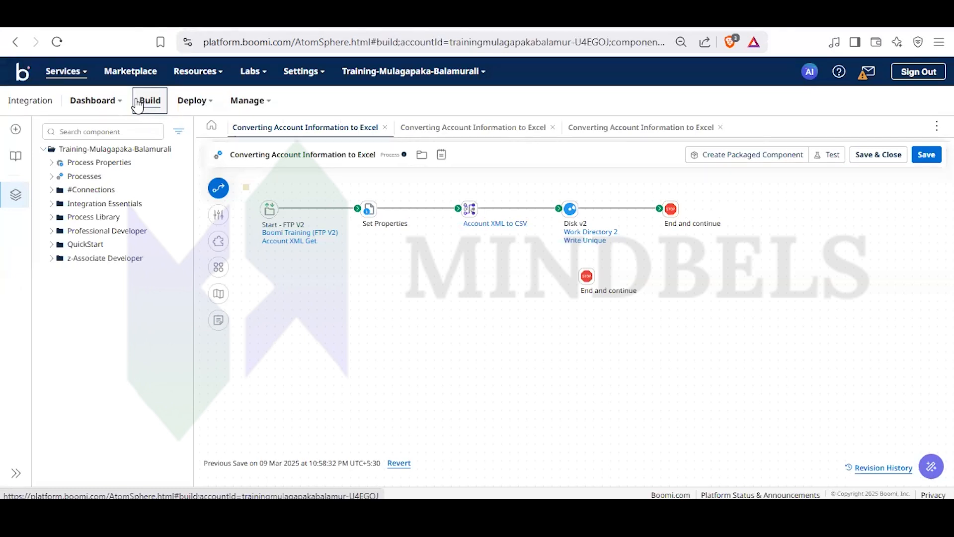
mouse_move(366, 206)
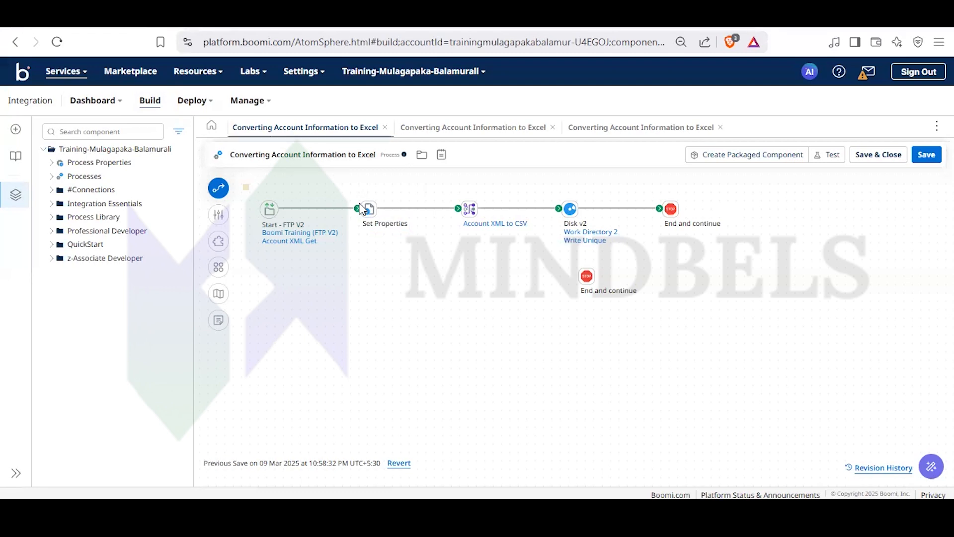
click(369, 209)
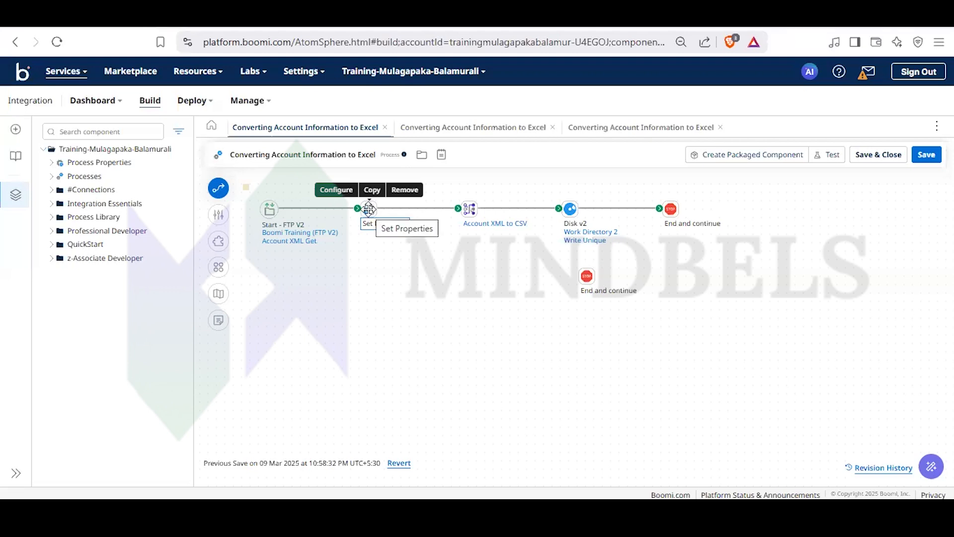
double_click(369, 211)
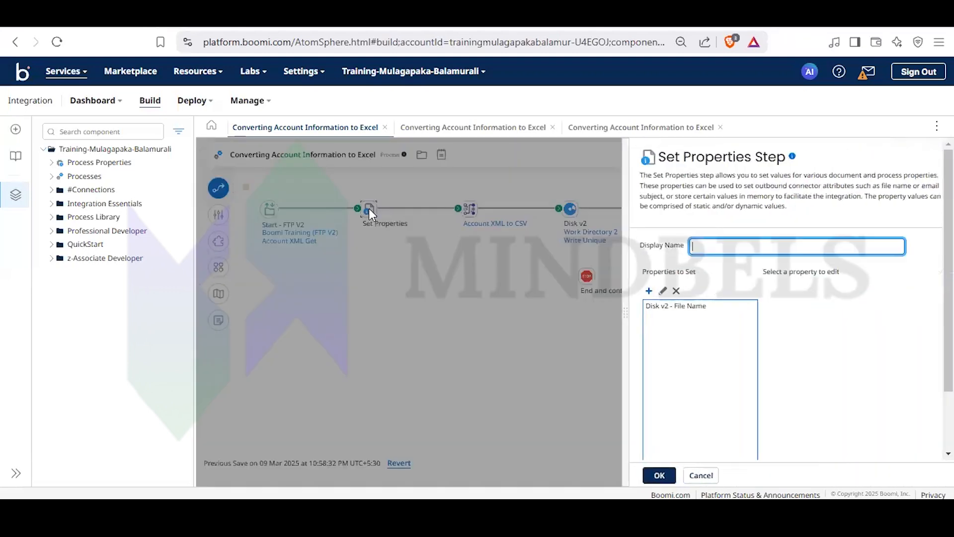
- Begin adding a property to the Set Properties step, review the available property types, then cancel the addition
click(649, 291)
click(598, 187)
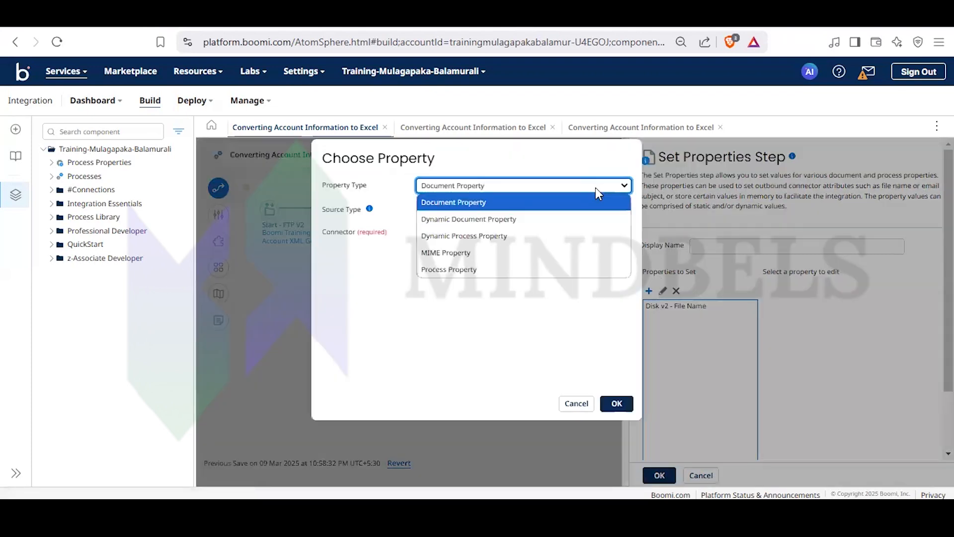
click(596, 187)
click(596, 187)
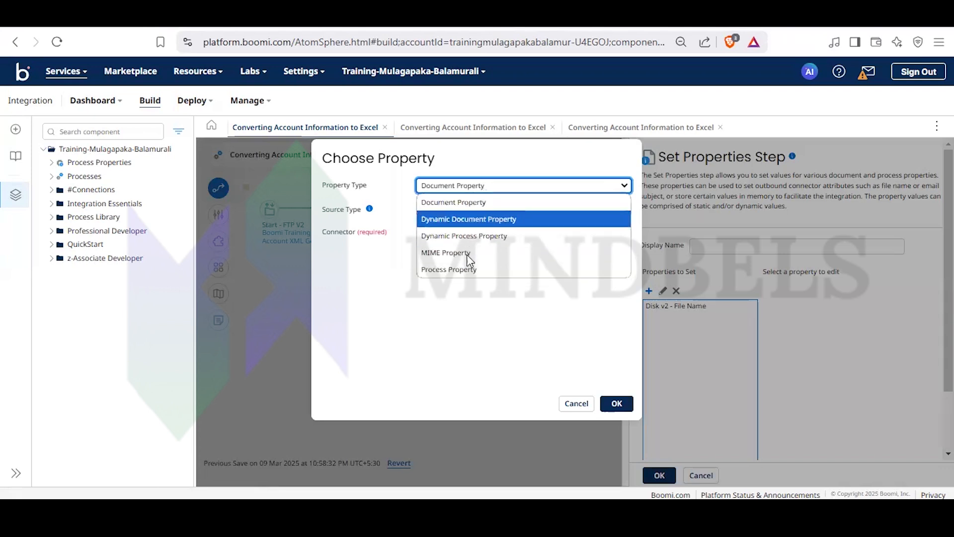
click(503, 185)
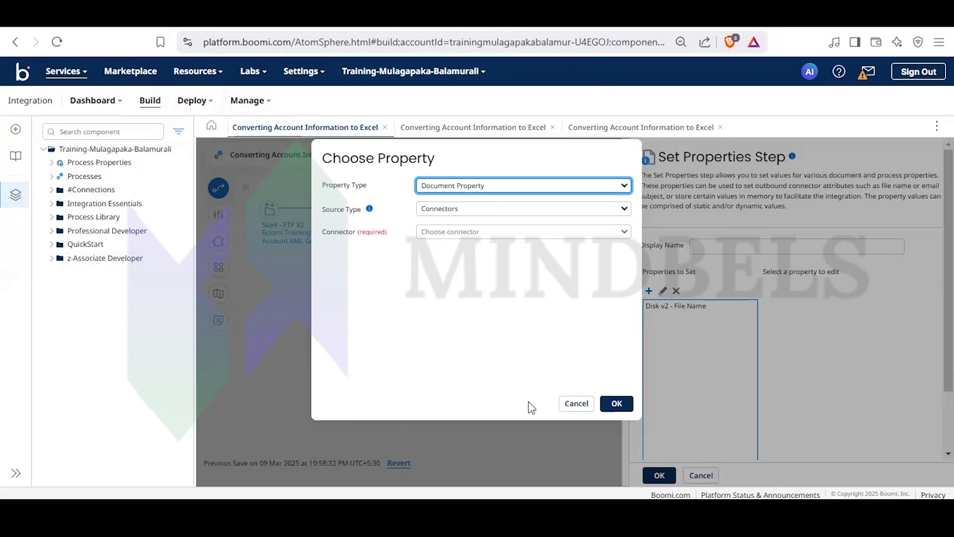
click(587, 403)
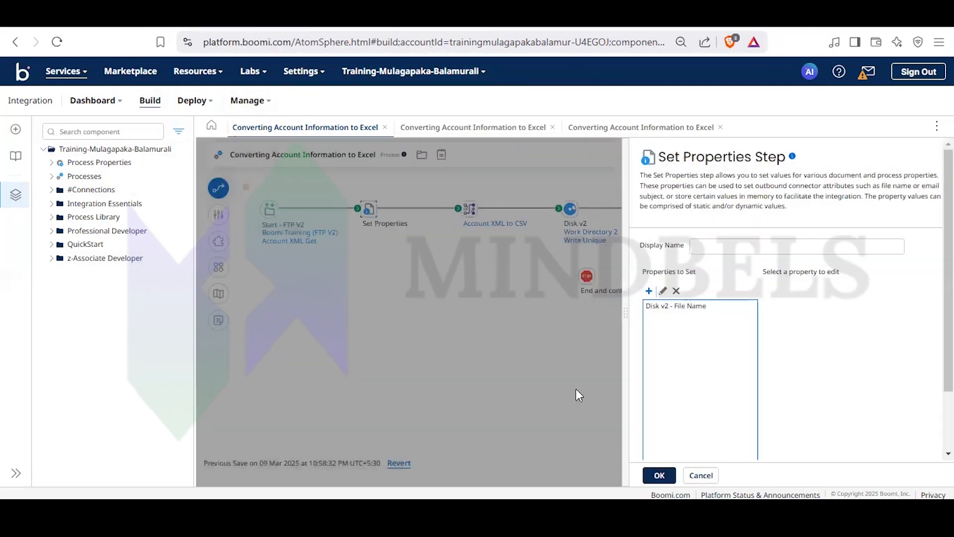
- Review the Disk v2 File Name property's definition, including its source type and connector choices, and accept it as is
click(652, 309)
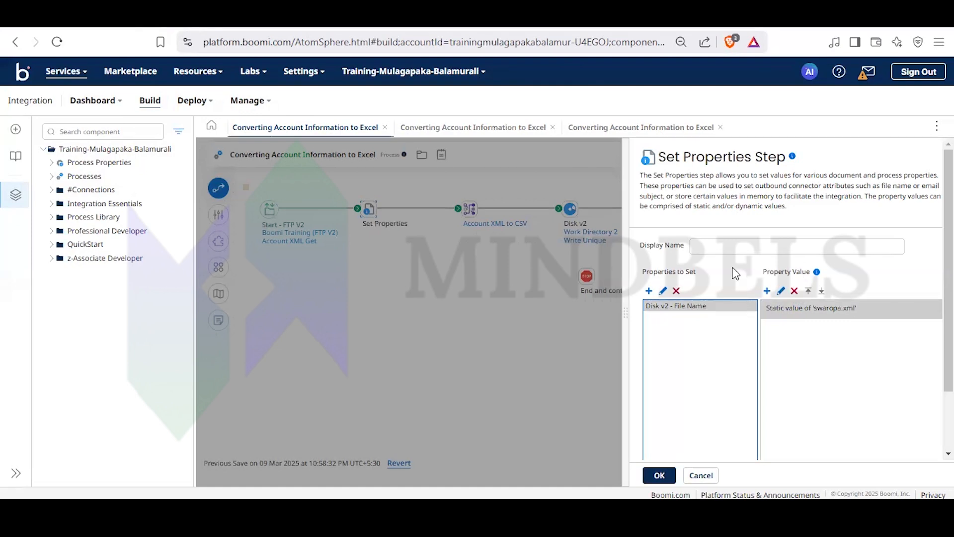
click(664, 291)
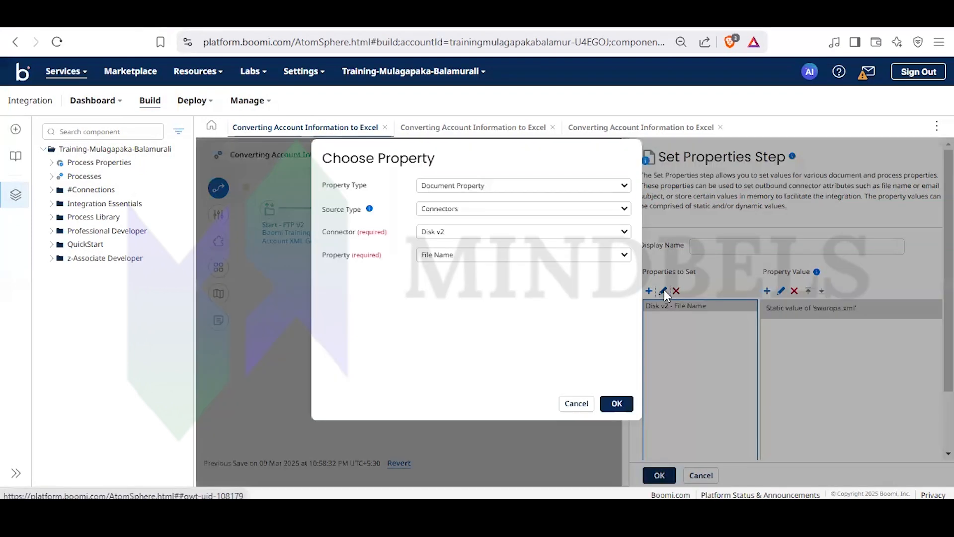
click(567, 212)
click(567, 212)
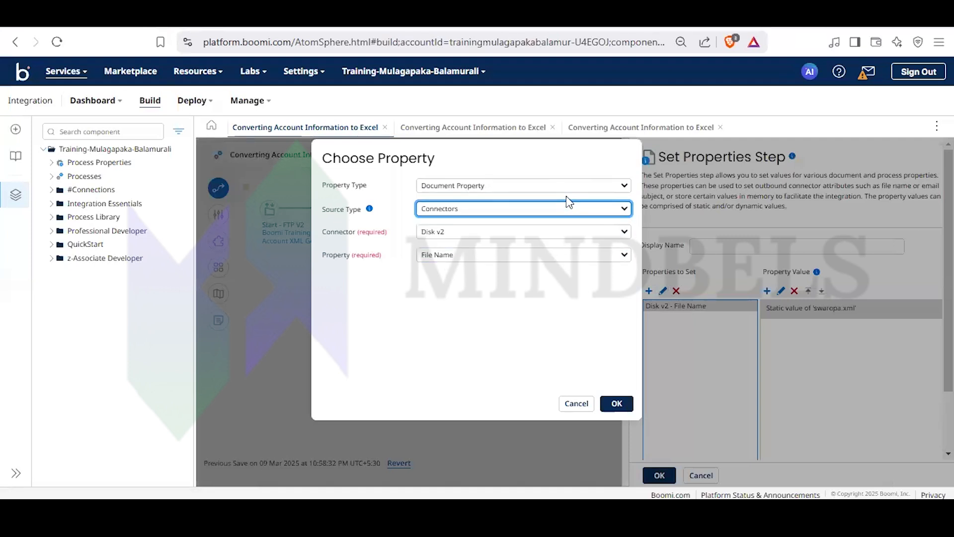
click(564, 233)
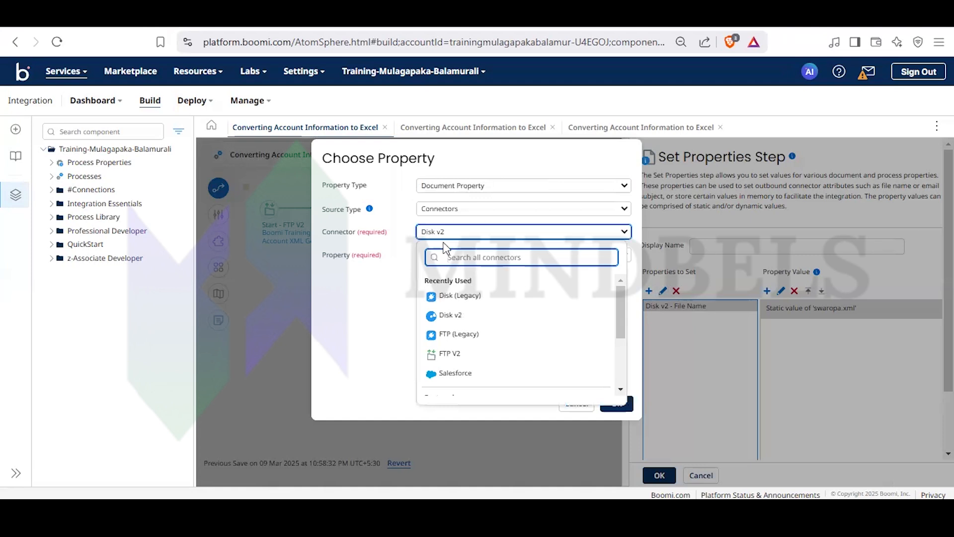
click(381, 309)
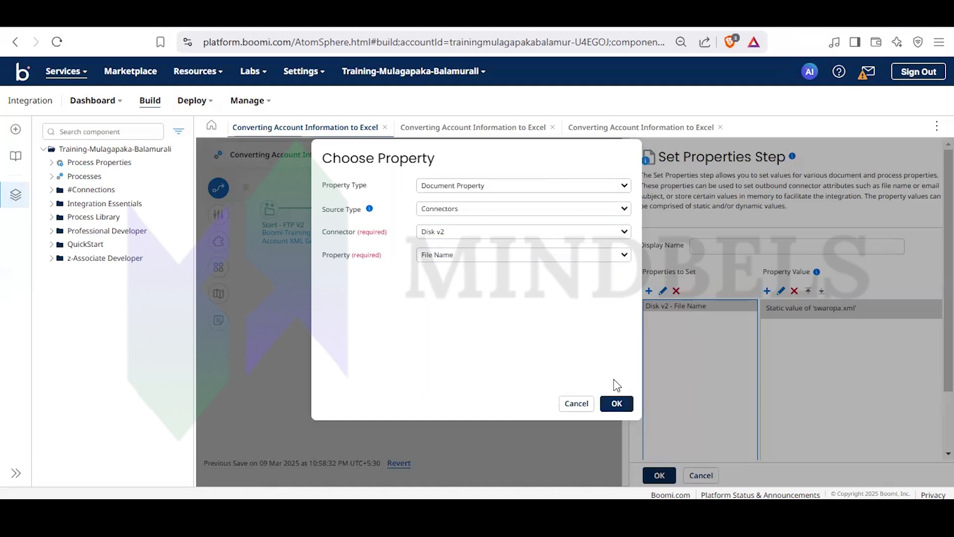
click(615, 402)
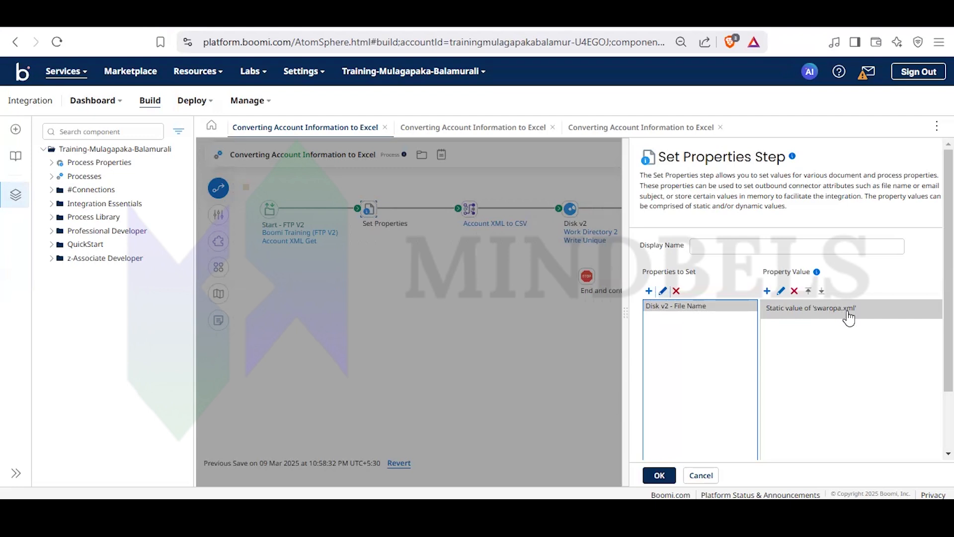
- Change the static file name in the Disk v2 File Name property to ACCOUNT and accept the Set Properties configuration
click(782, 293)
click(433, 177)
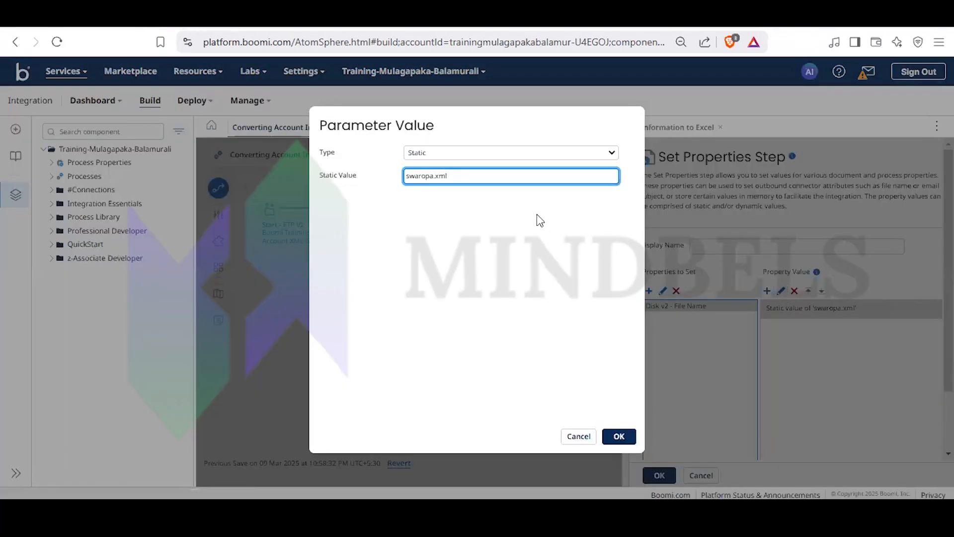
key(BackSpace)
key(BackSpace)
key(BackSpace)
key(BackSpace)
key(BackSpace)
key(BackSpace)
key(BackSpace)
text(ACCOUNT)
click(619, 438)
click(660, 476)
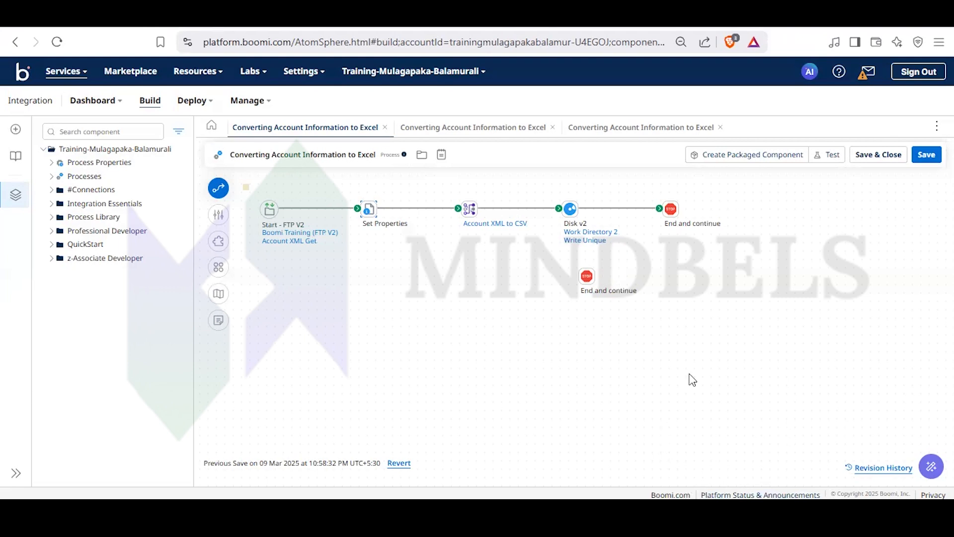
- Save the Converting Account Information to Excel process and run a test on the Test Atom Cloud runtime
click(372, 230)
click(828, 153)
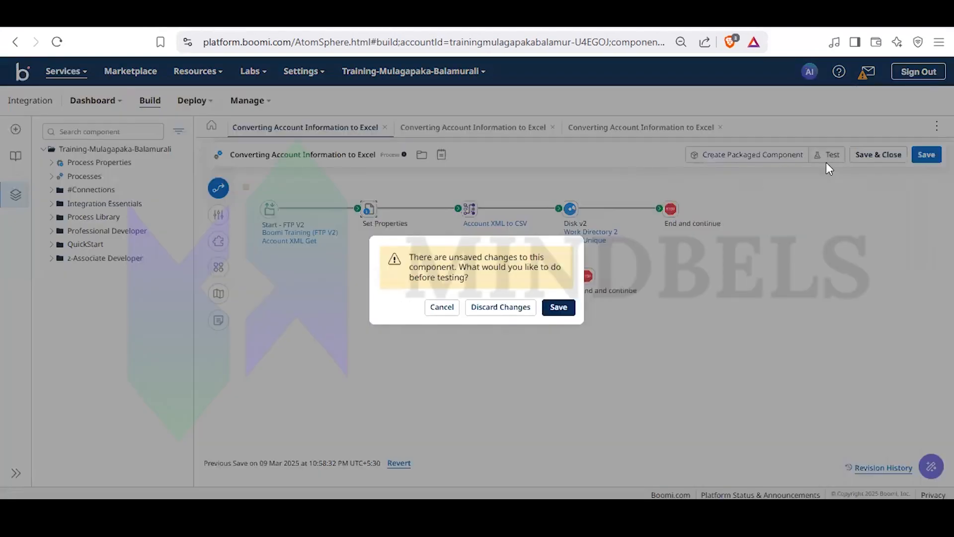
click(559, 308)
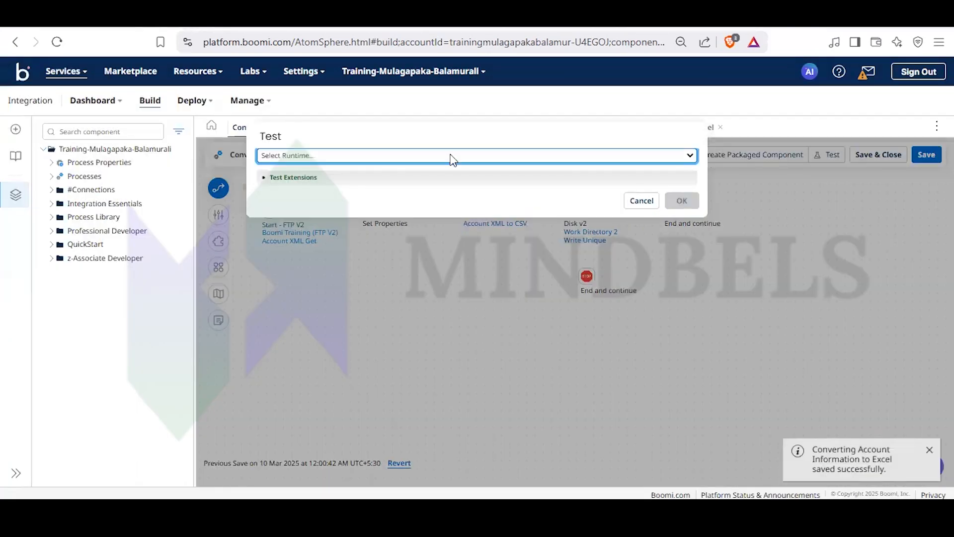
click(440, 157)
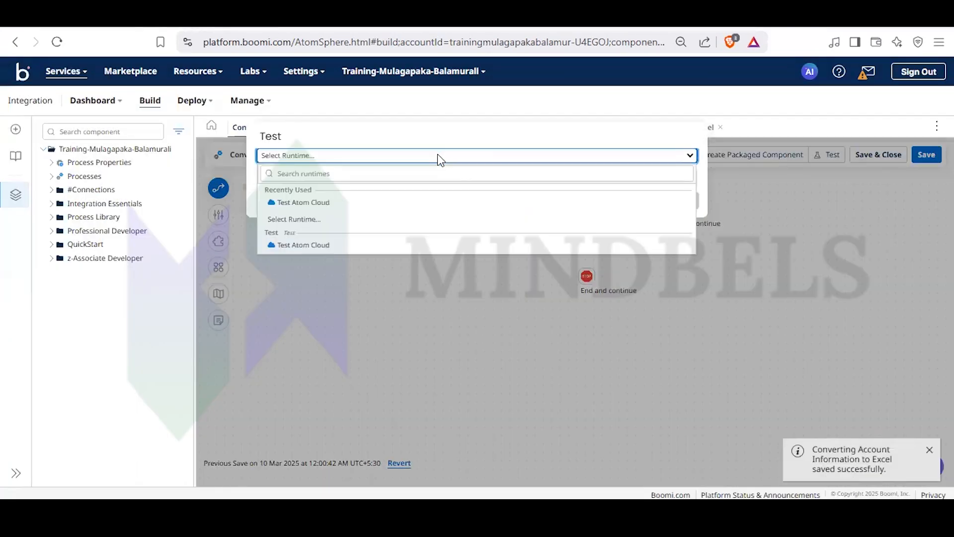
click(312, 203)
click(680, 200)
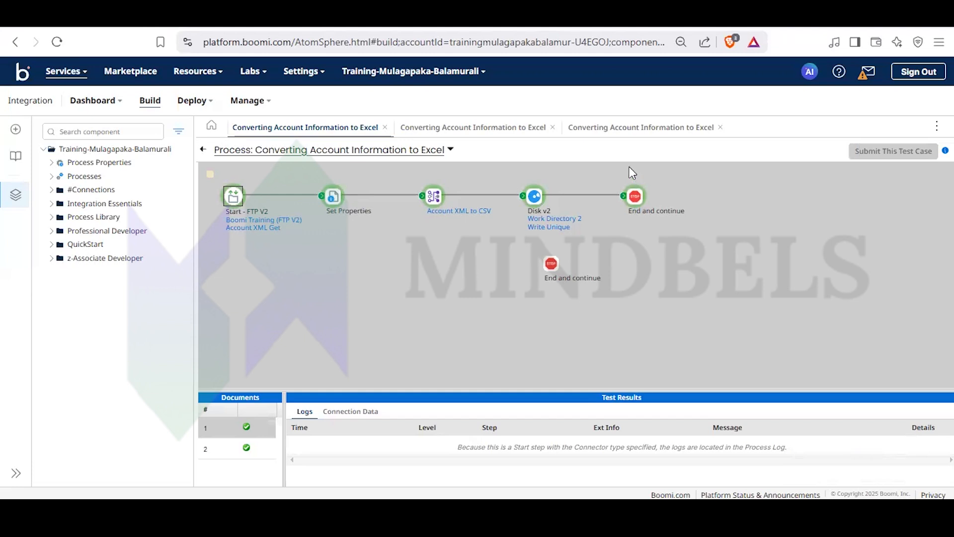
- Switch to Notepad++ and create a new blank document
mouse_move(620, 512)
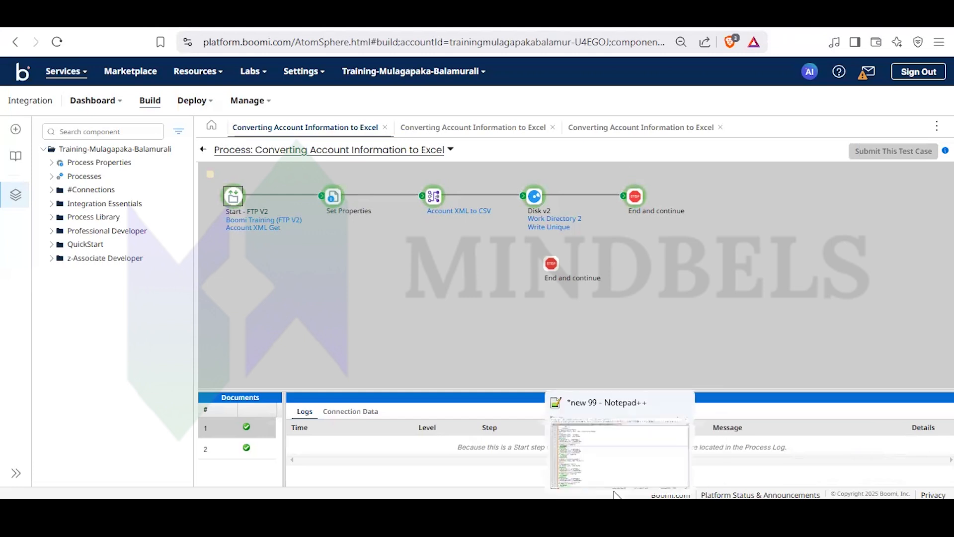
click(600, 464)
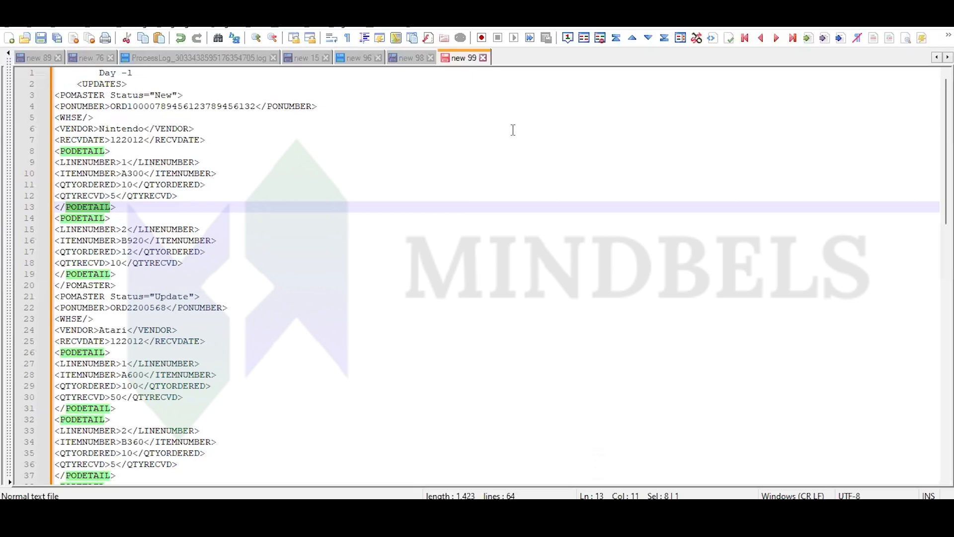
key(ctrl+n)
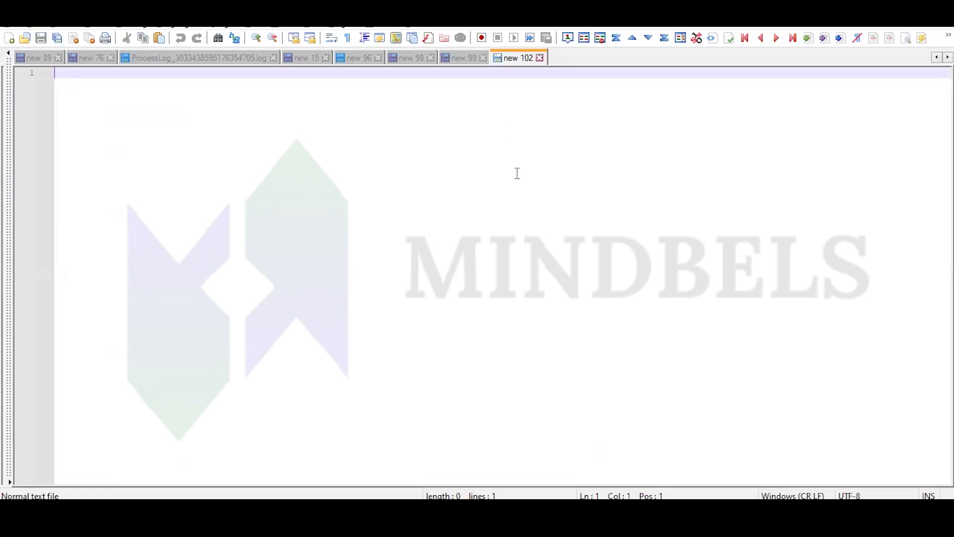
text(fILES FOEMA)
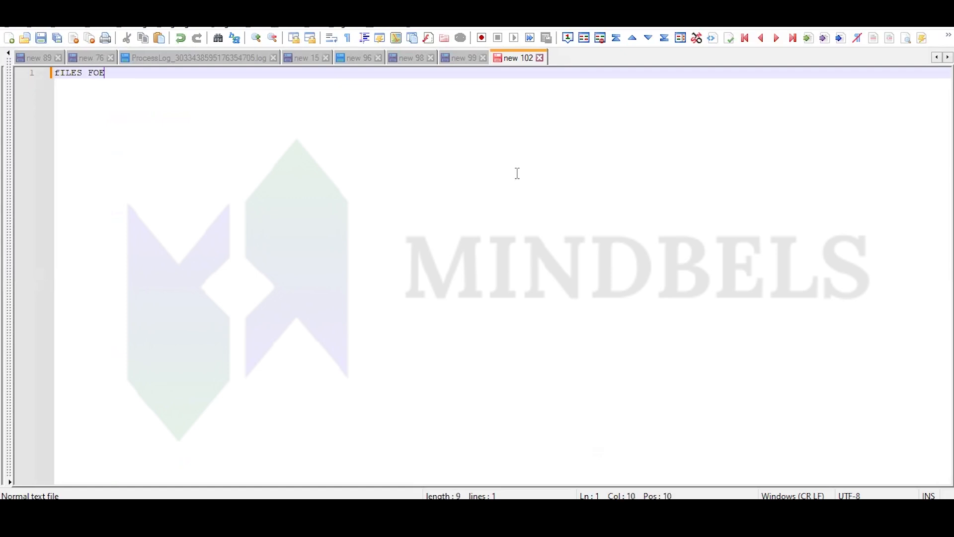
key(BackSpace)
key(BackSpace)
key(BackSpace)
key(BackSpace)
key(BackSpace)
key(BackSpace)
key(BackSpace)
key(BackSpace)
key(BackSpace)
key(BackSpace)
key(BackSpace)
- Write the first line "file formsts available in boomi are 5 types" in the blank document
text(file f)
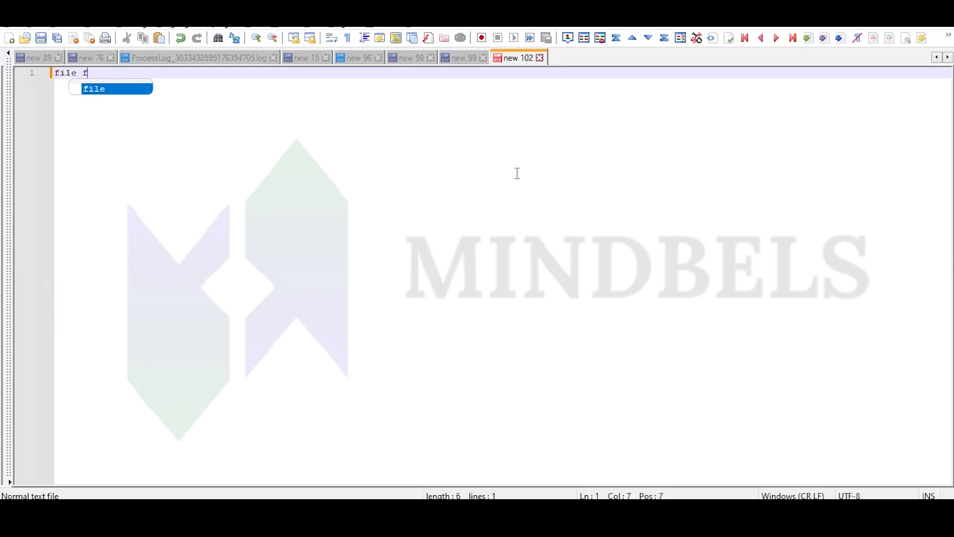
text(ormsts )
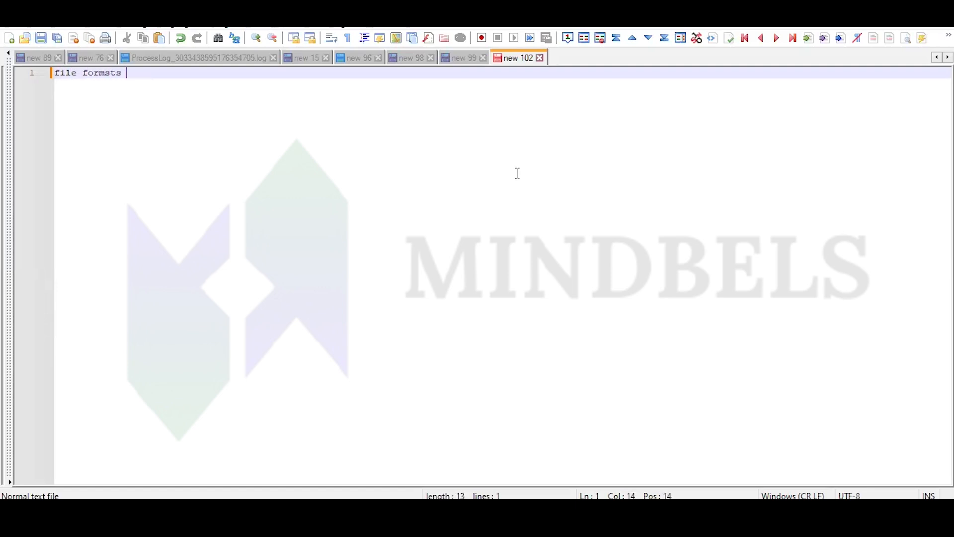
text(available in boomi a)
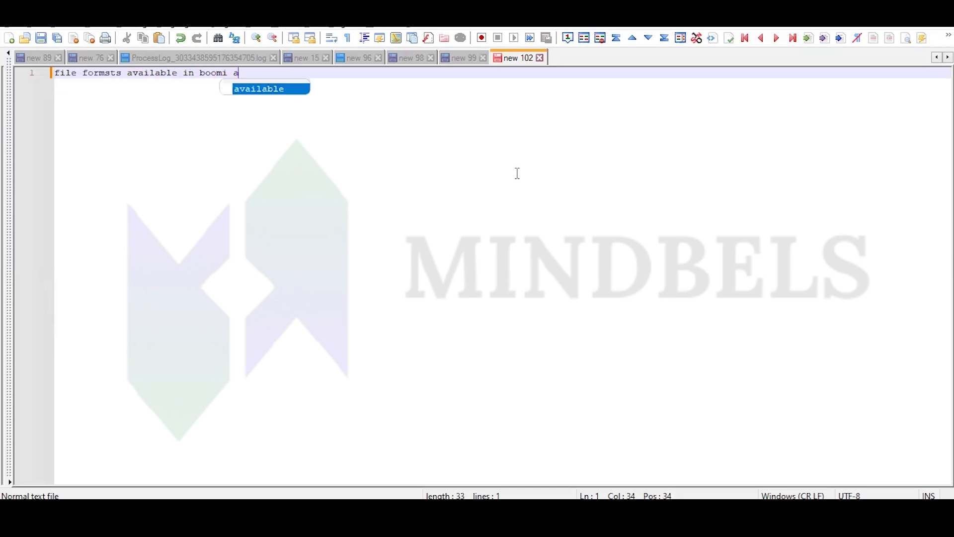
text(re 5 tr)
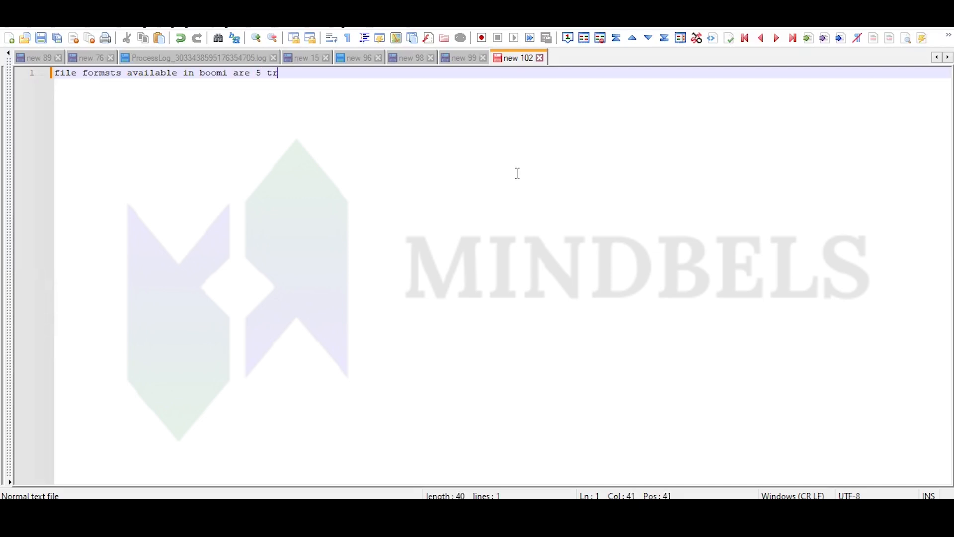
key(BackSpace)
text(ypes)
- Add a second line listing the formats as "1.EDI 2.XML 3.DB 4 Json 5.Flatfile"
key(Return)
text(1.ED)
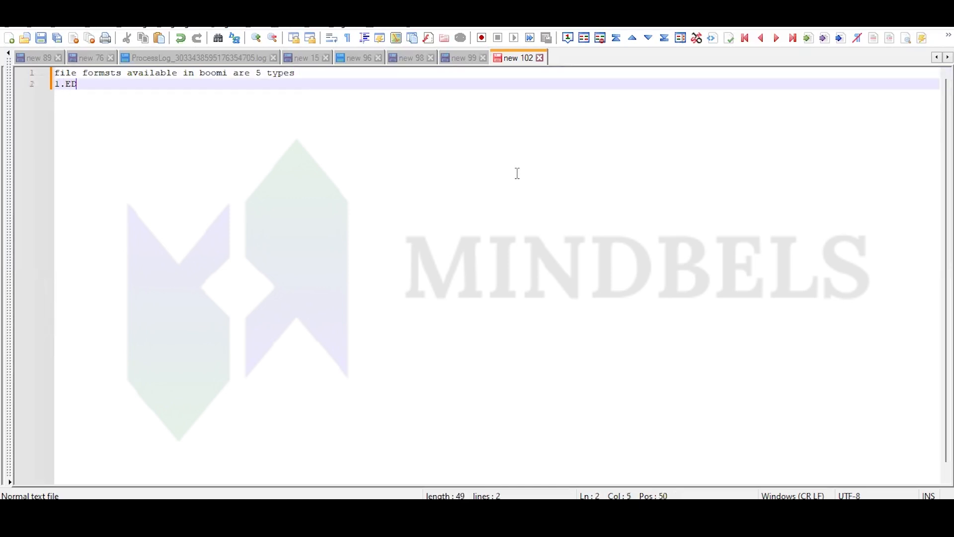
text(I 2.XML 3)
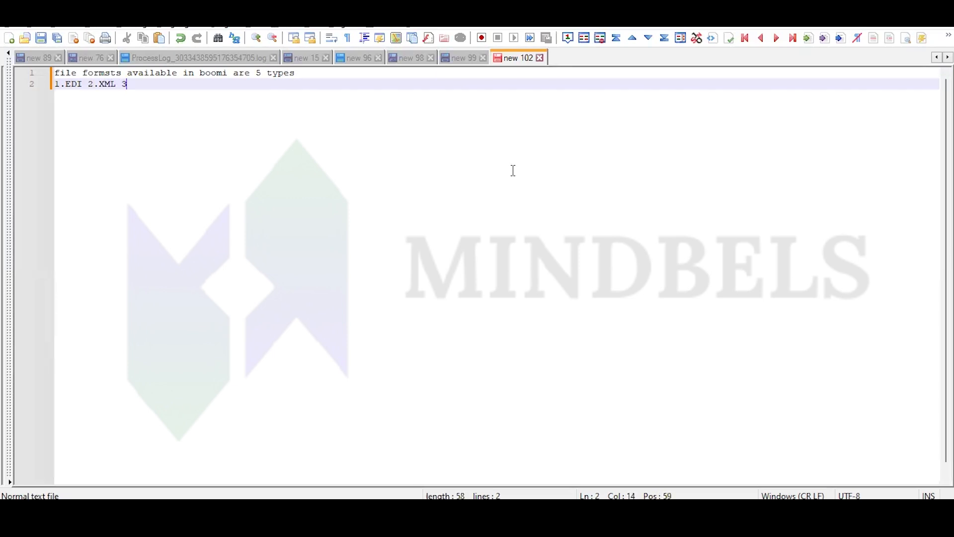
text(.DB 4 Json 5.Flatfile)
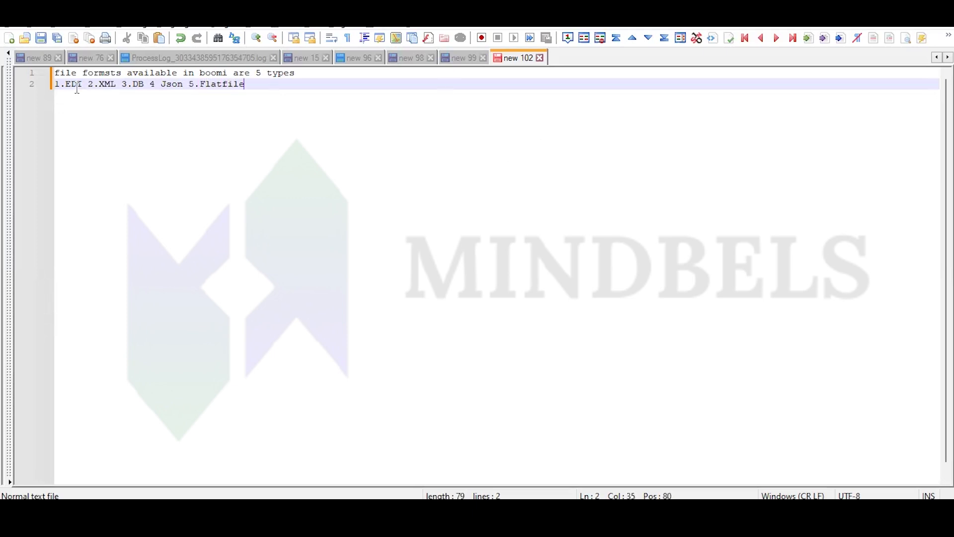
- Review the file format list by highlighting the whole line, XML, the DB-to-Flatfile entries and Flatfile in turn
drag(252, 90, 57, 88)
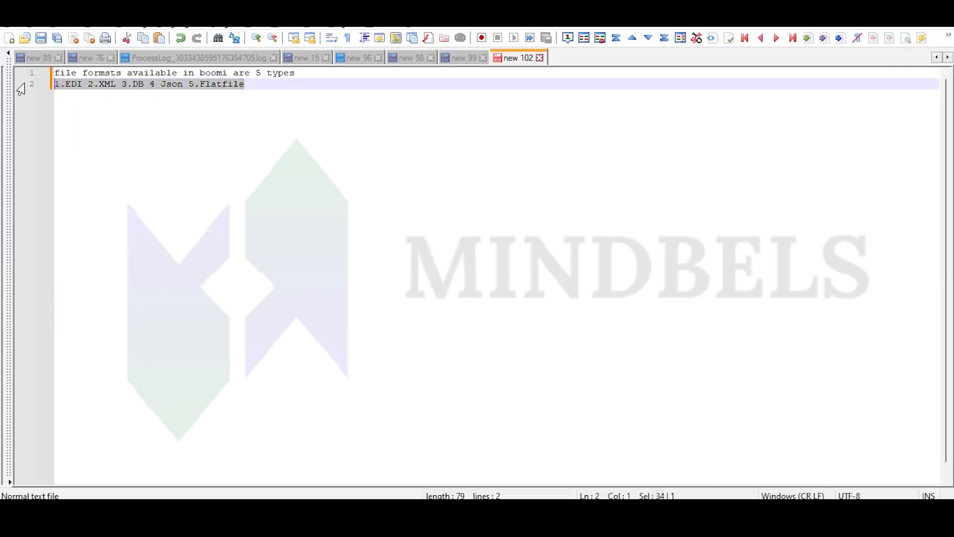
click(76, 84)
drag(60, 85, 65, 85)
double_click(106, 86)
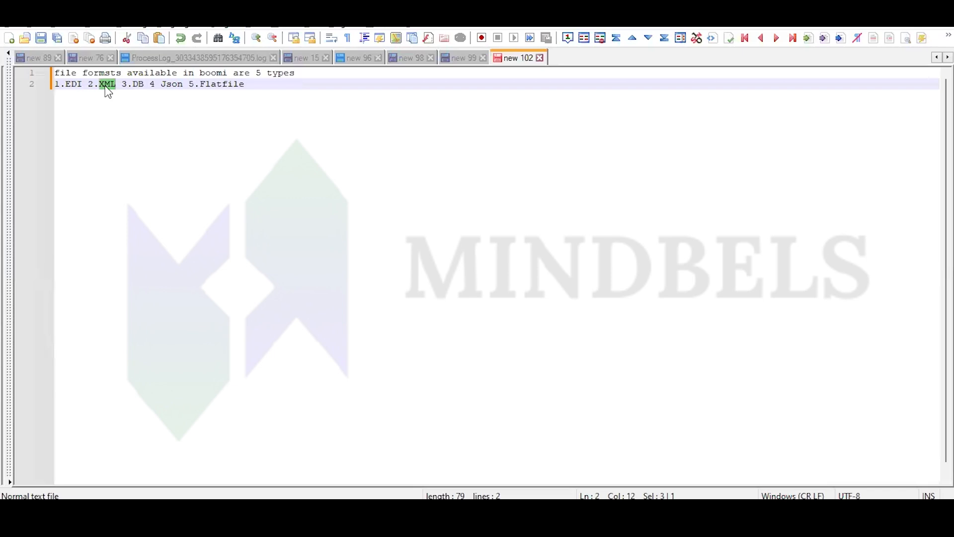
click(116, 85)
shift+click(16, 80)
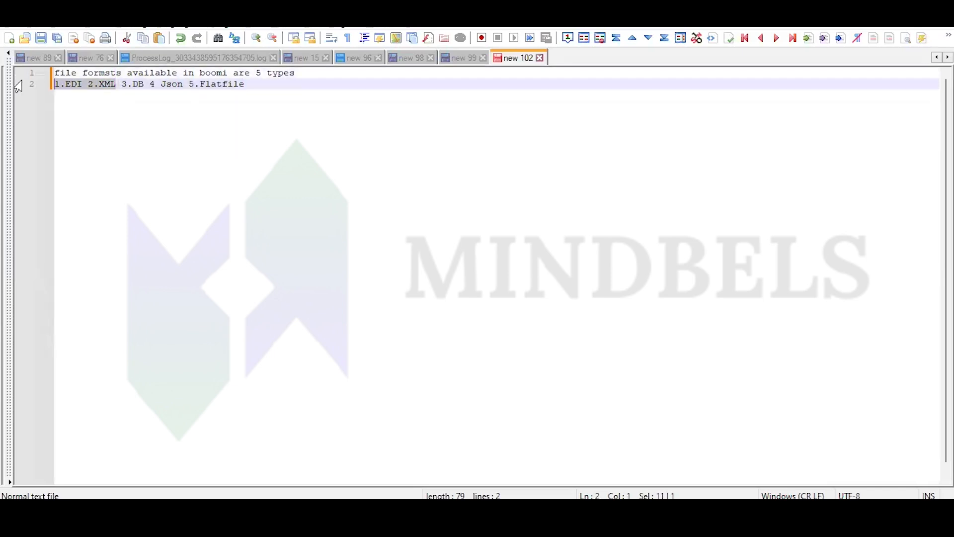
drag(133, 85, 244, 86)
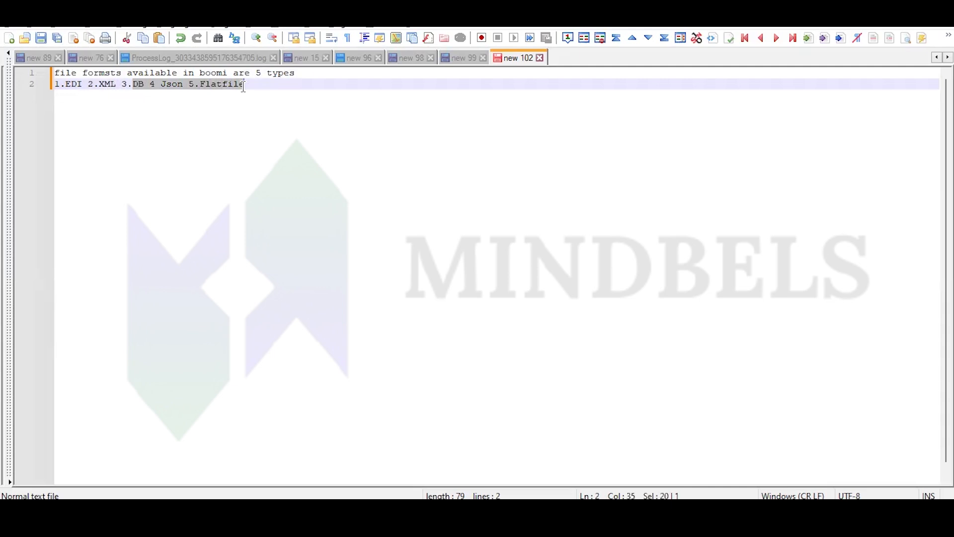
double_click(237, 85)
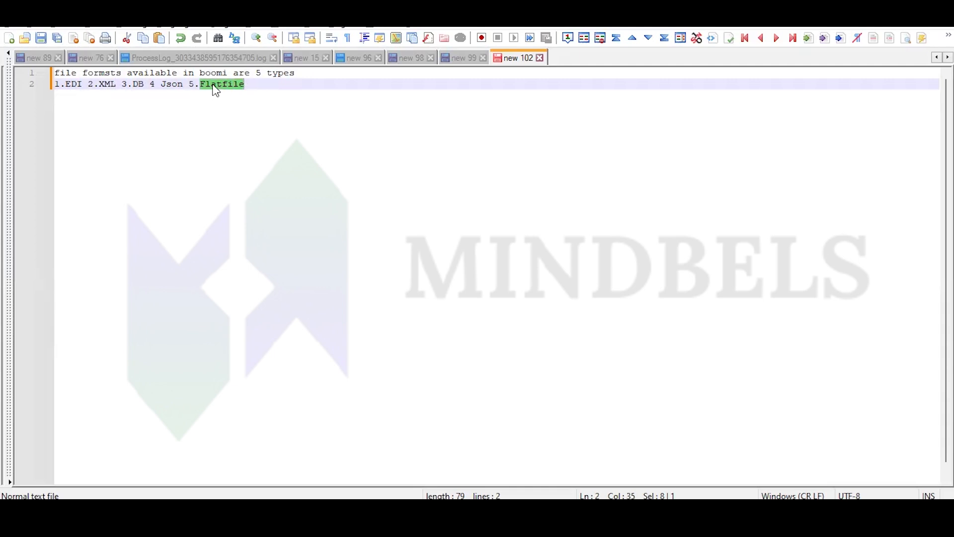
double_click(261, 83)
drag(169, 89, 55, 85)
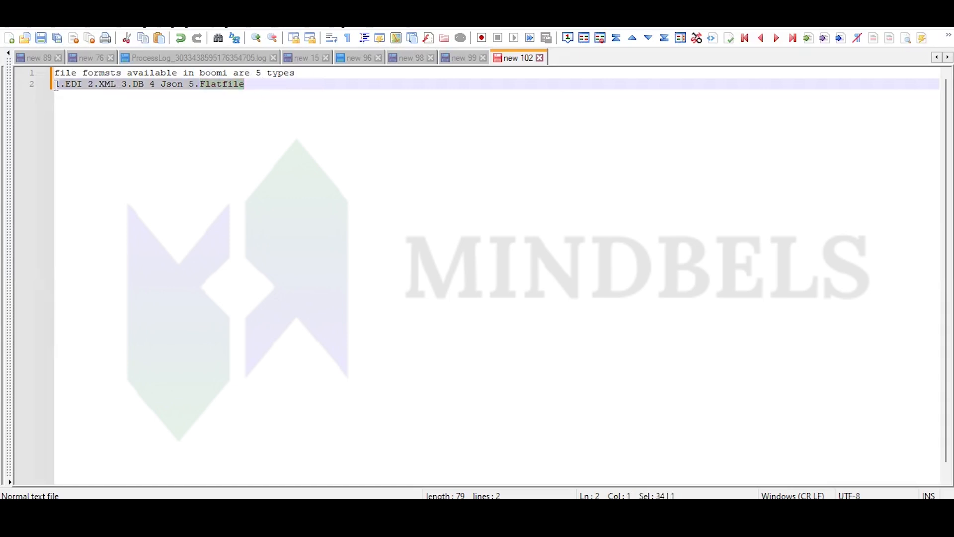
double_click(210, 87)
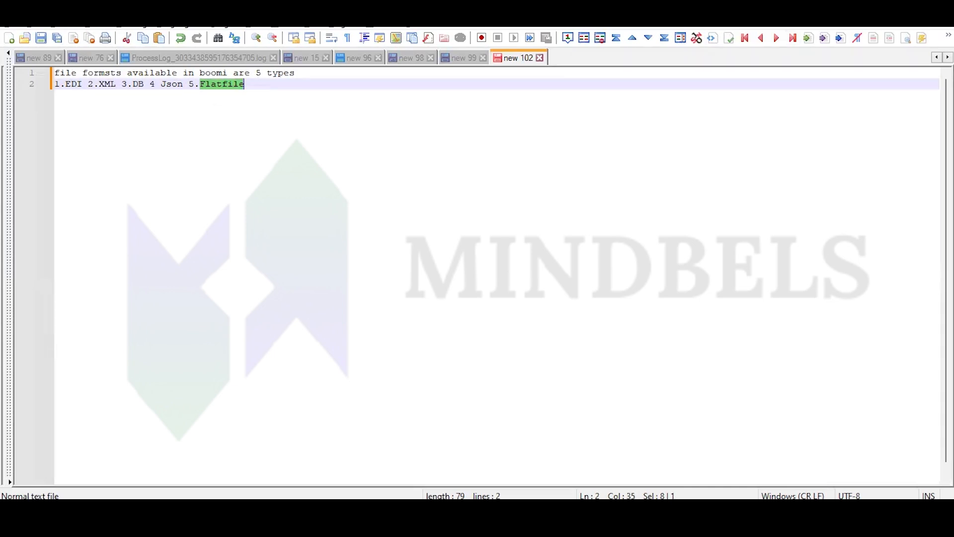
- Return to the Boomi process, open the Disk v2 step's Write Unique operation and disable Return Application Error Responses
key(alt+Tab)
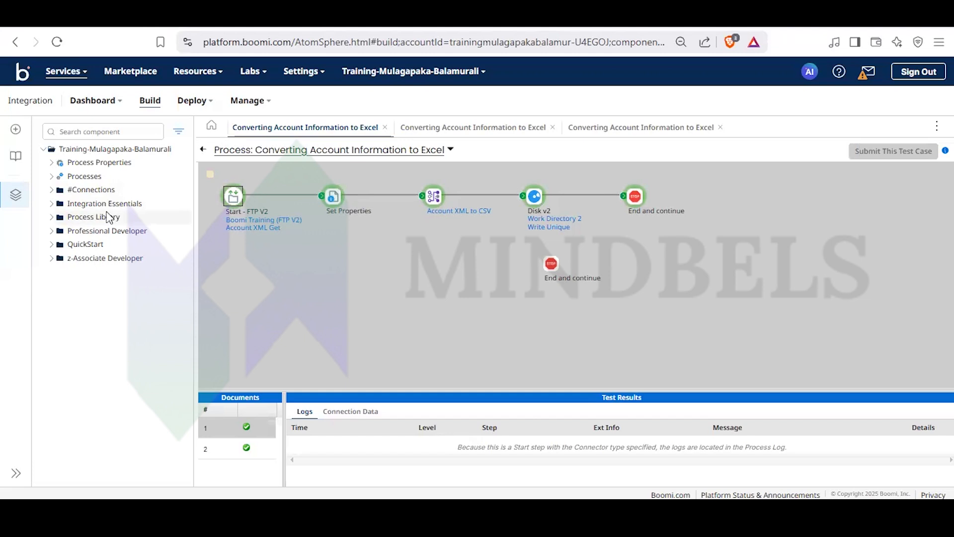
click(204, 150)
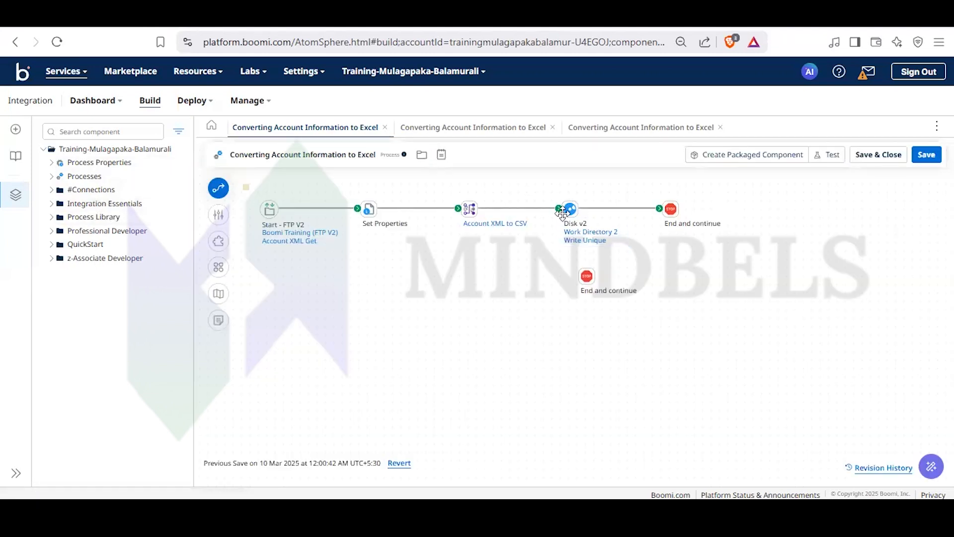
click(568, 215)
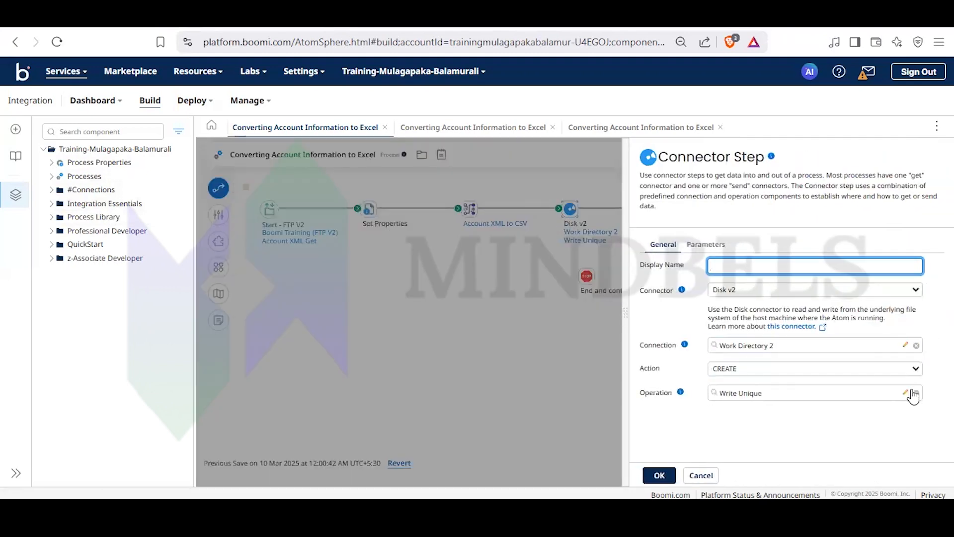
click(906, 393)
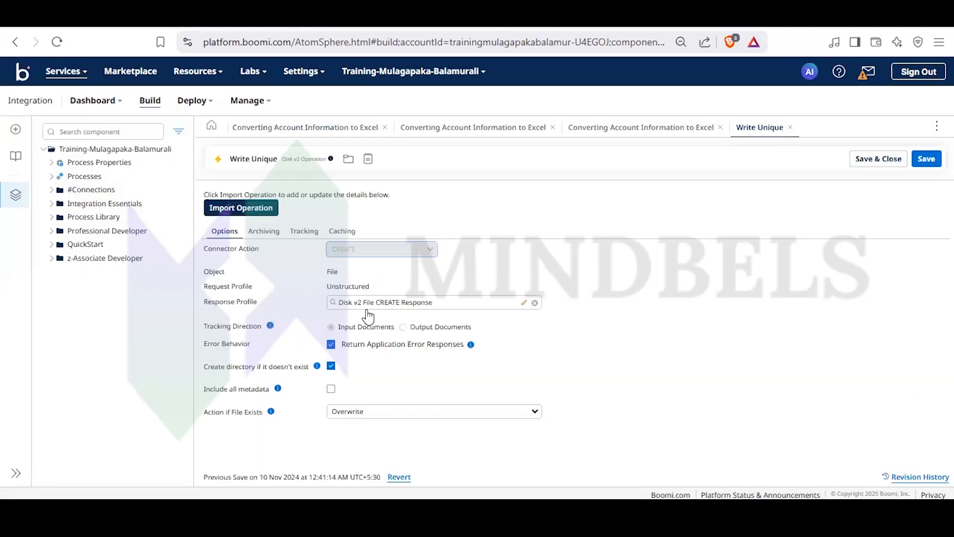
click(332, 345)
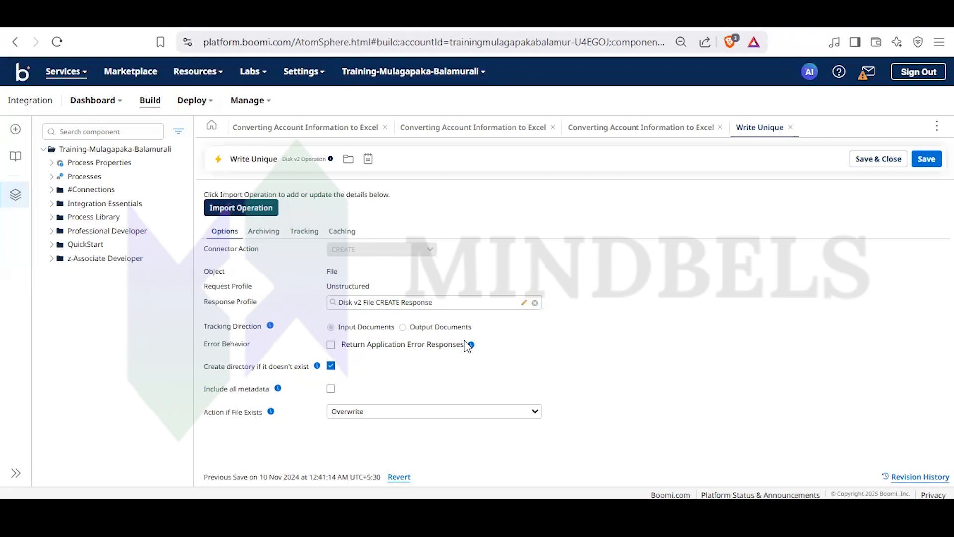
- Re-enable Return Application Error Responses in the Write Unique operation and close the operation
click(331, 345)
click(326, 434)
click(790, 128)
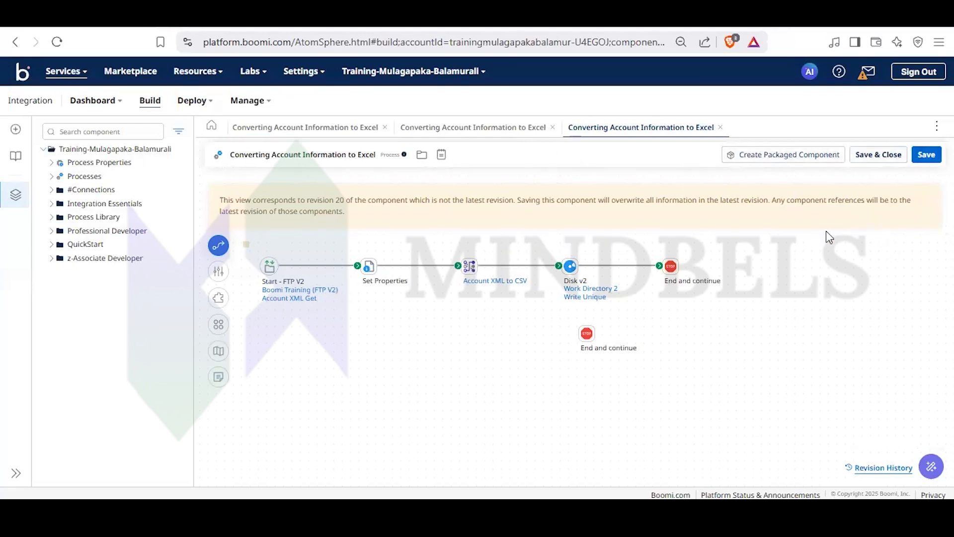
- Load revision 20 of the Converting Account Information to Excel process from its revision history and save it as the latest version
click(866, 471)
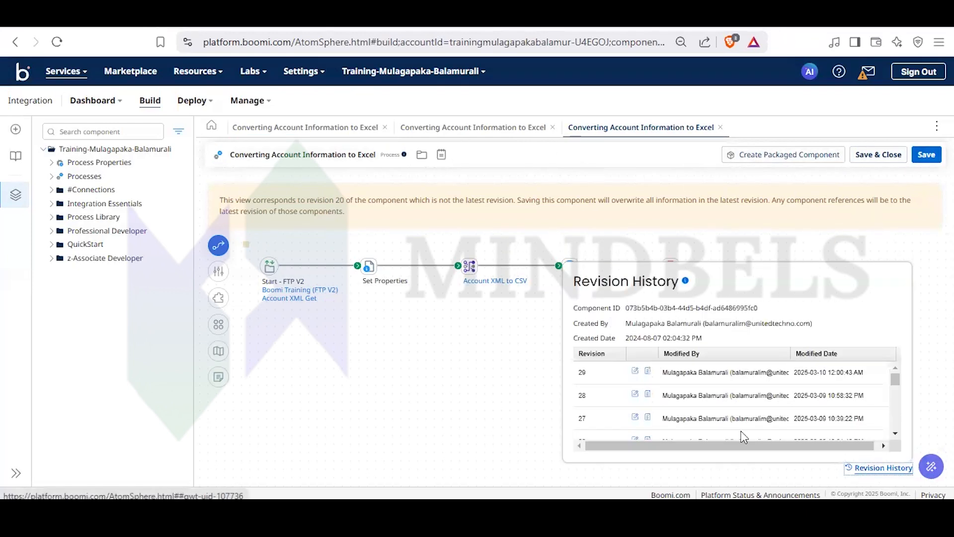
scroll(634, 405, down, 4)
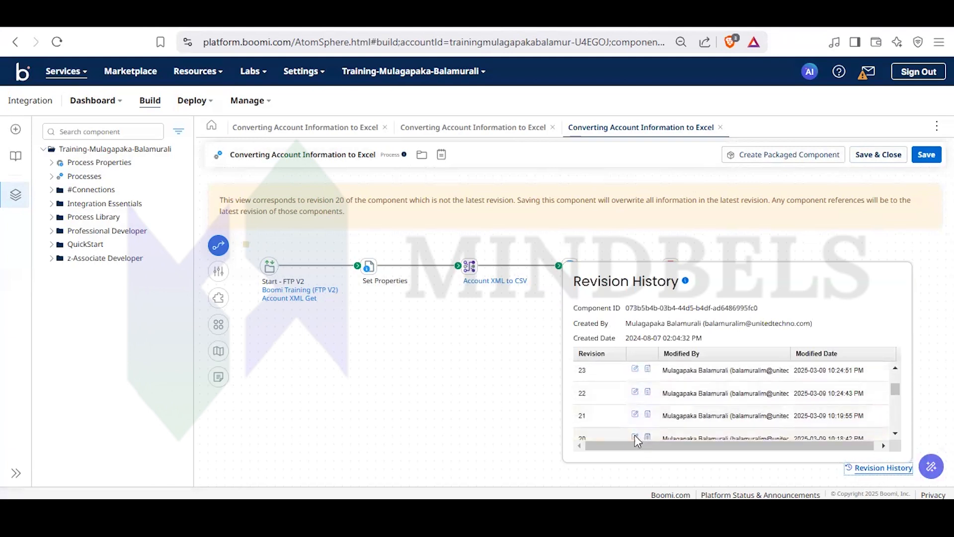
click(633, 435)
click(926, 155)
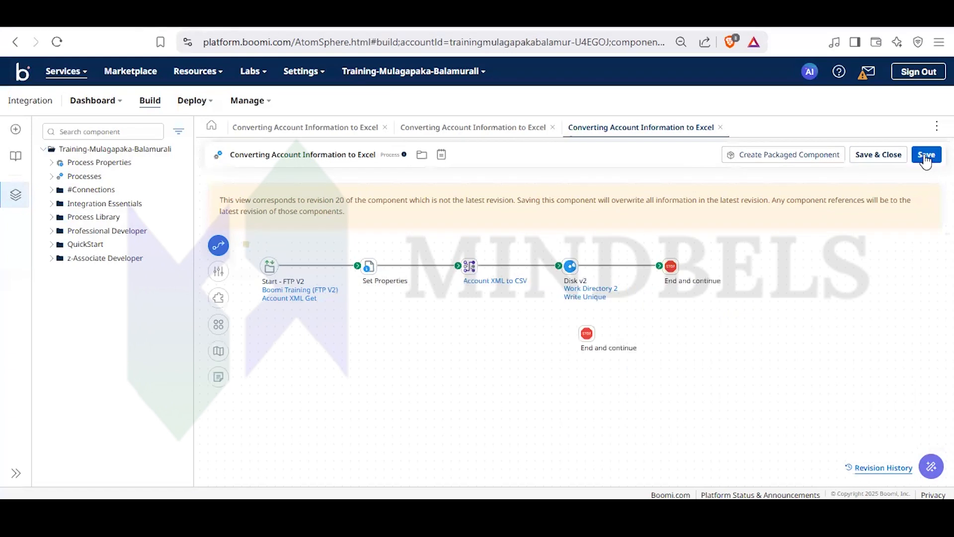
- Run a test of the Converting Account Information to Excel process on the Test Atom Cloud runtime
click(828, 158)
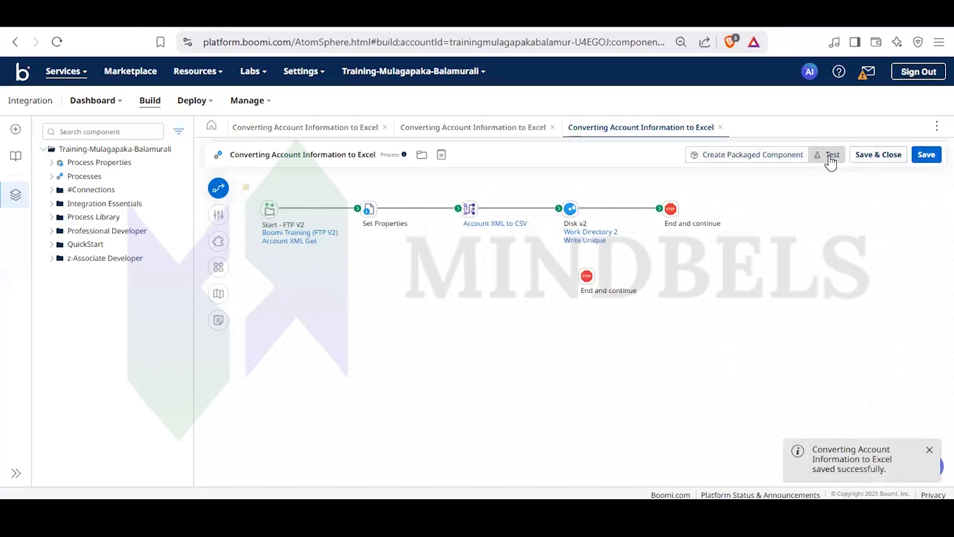
click(562, 158)
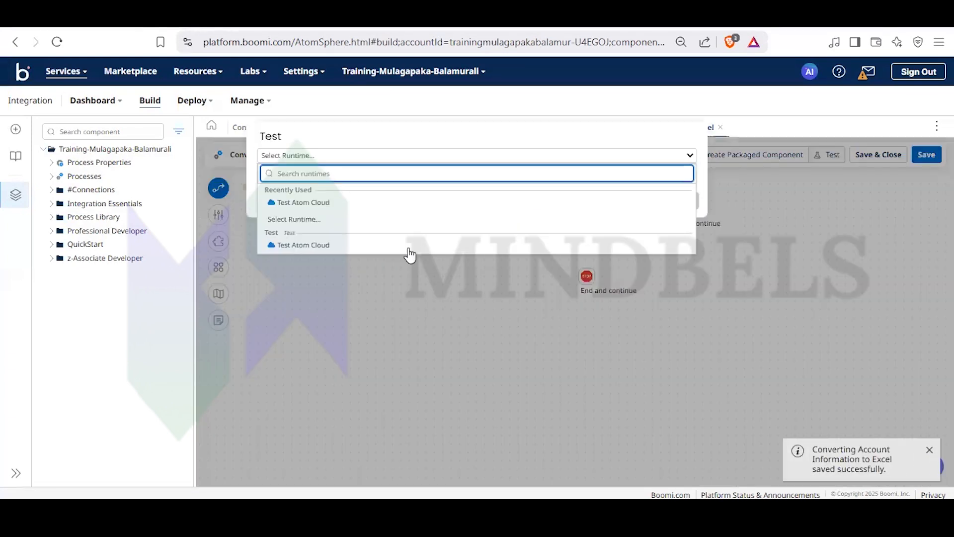
click(410, 246)
click(679, 199)
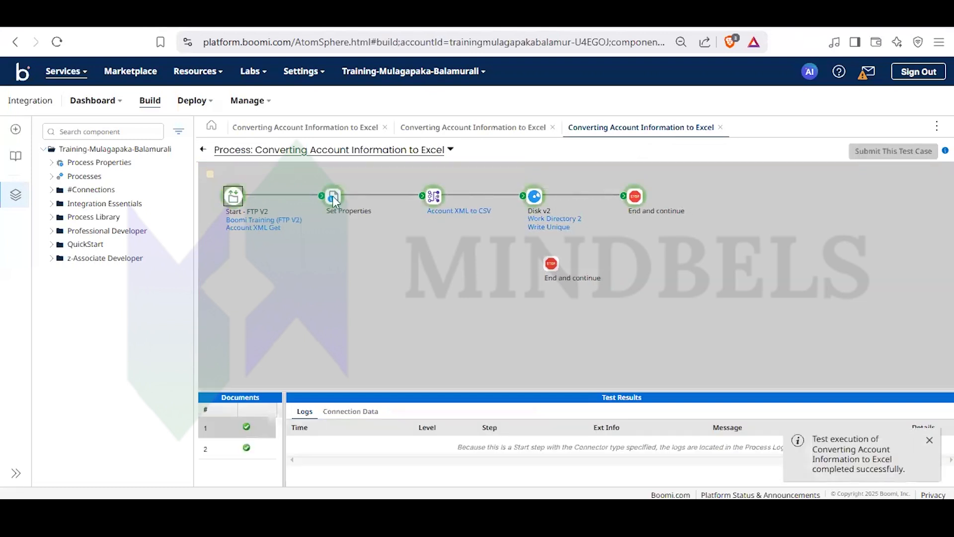
- Examine the Connector step messages in the test's base process log, then return to the process canvas
click(450, 149)
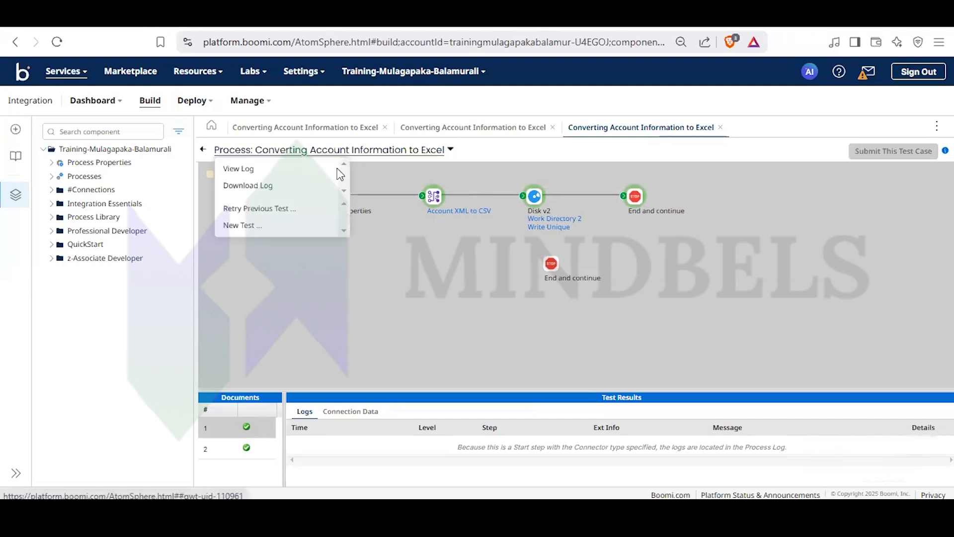
click(263, 169)
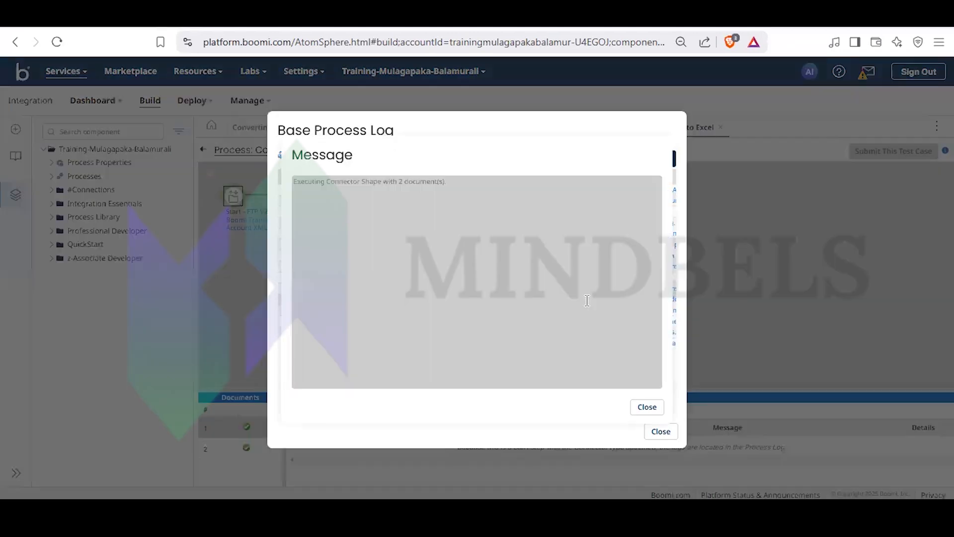
click(584, 299)
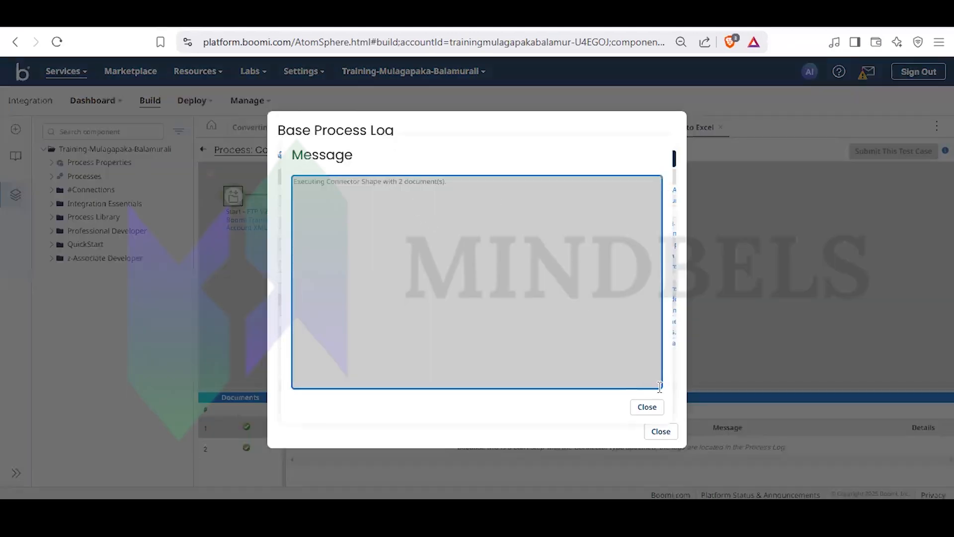
click(646, 407)
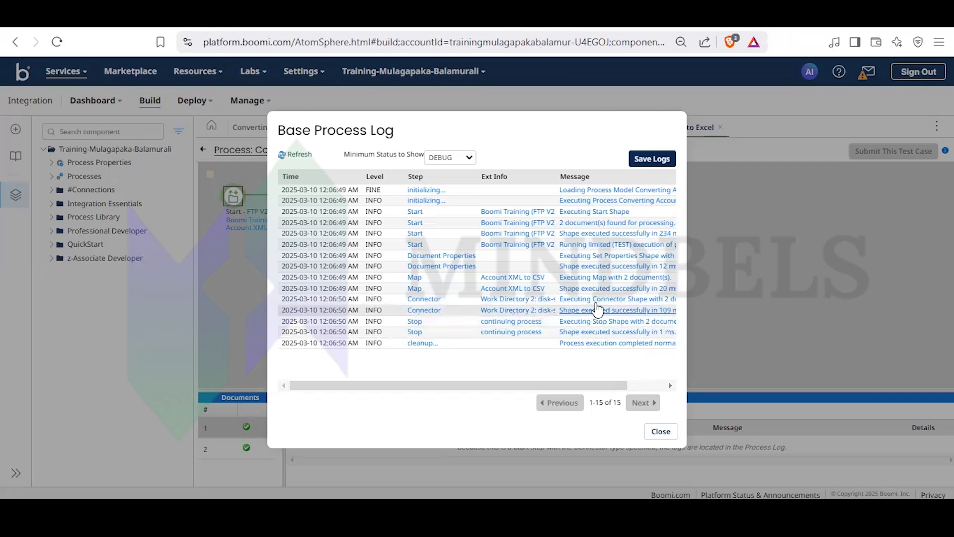
click(611, 311)
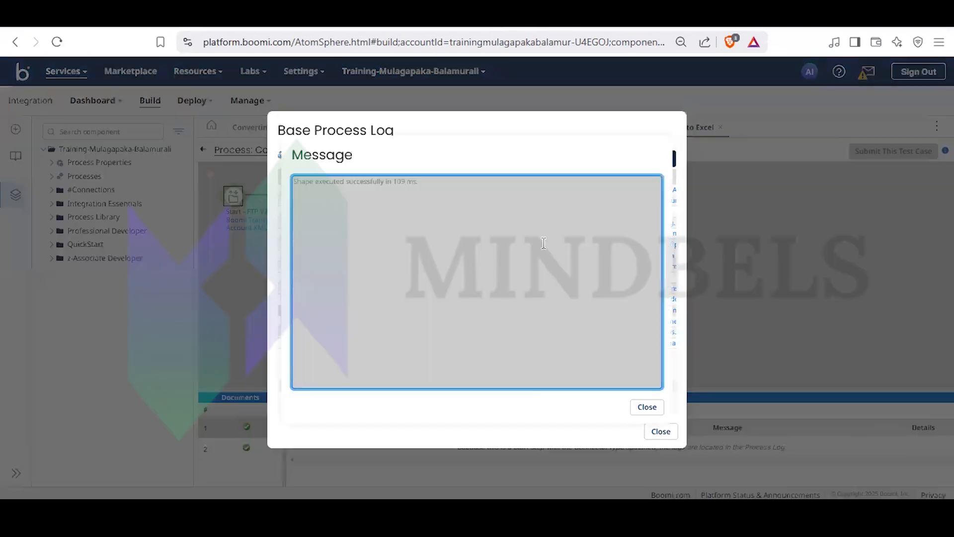
click(647, 407)
click(626, 298)
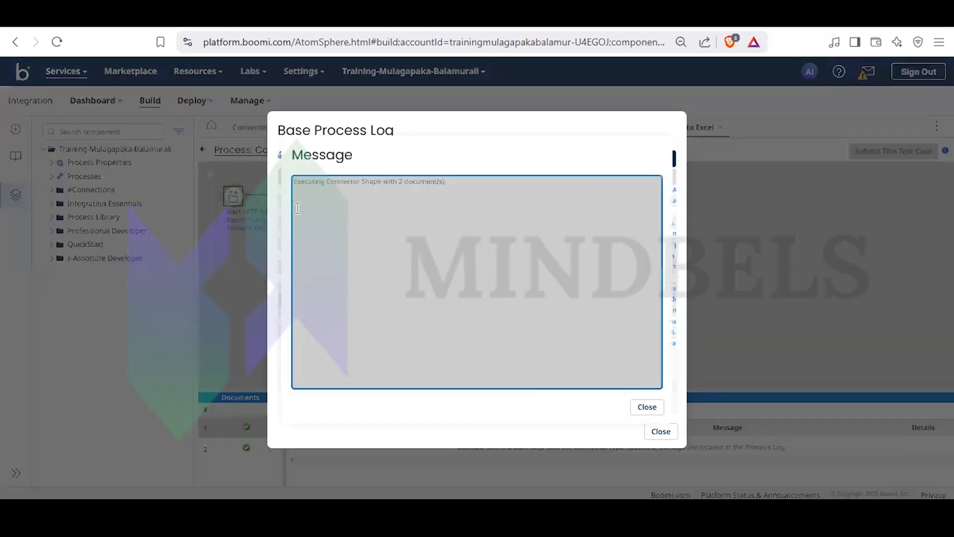
drag(320, 182, 456, 169)
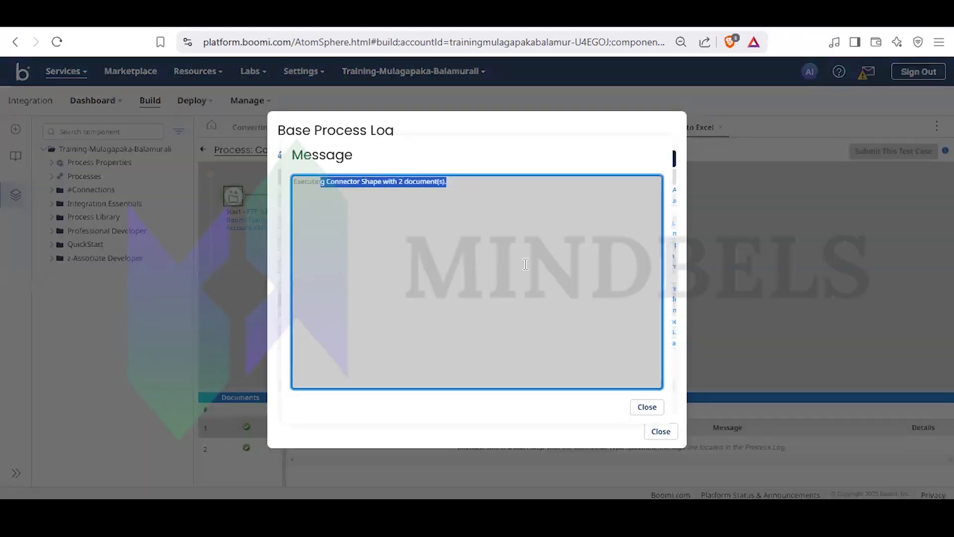
click(648, 408)
click(660, 433)
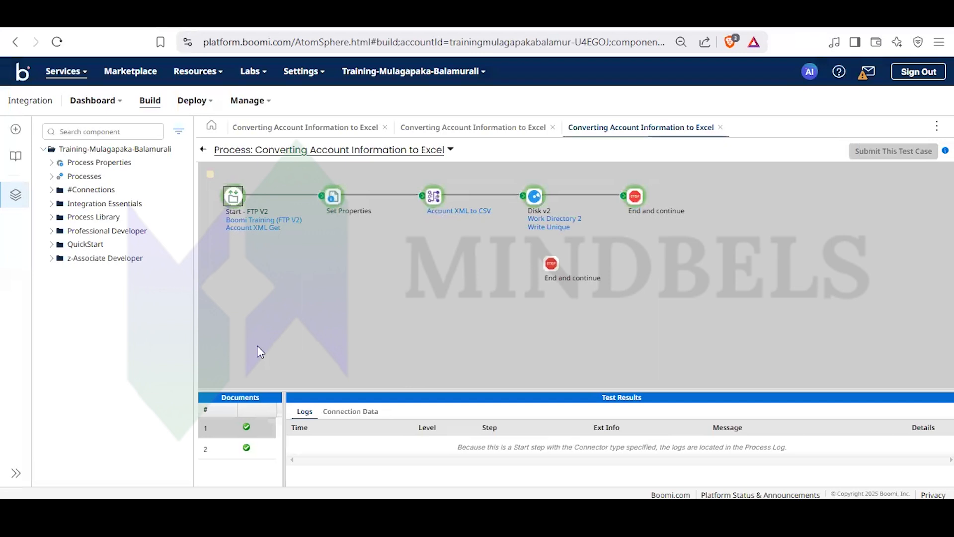
click(202, 149)
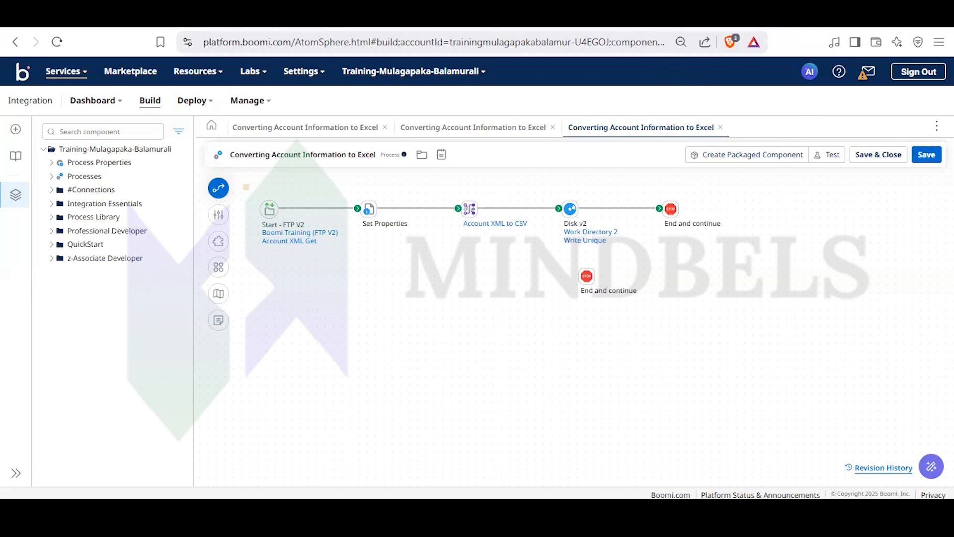
key(ctrl+Tab)
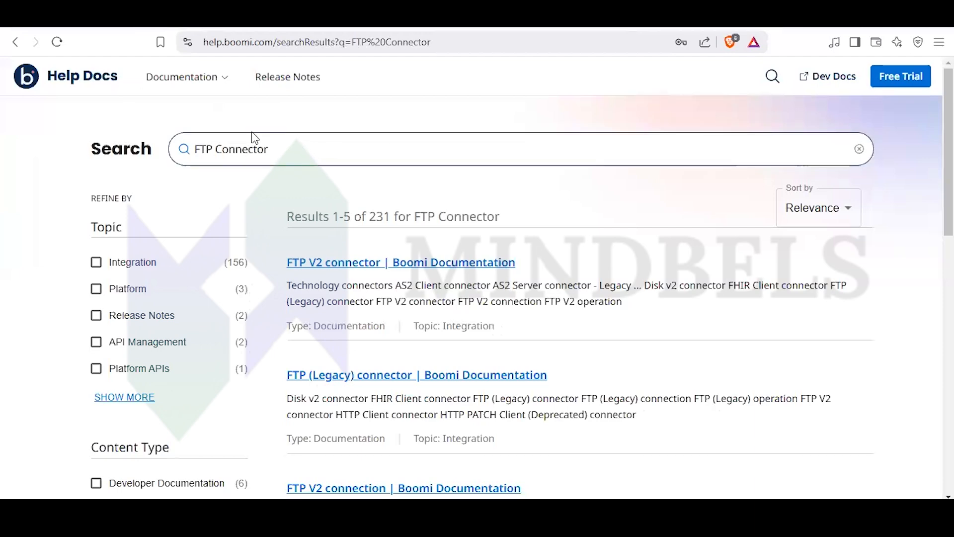
click(238, 19)
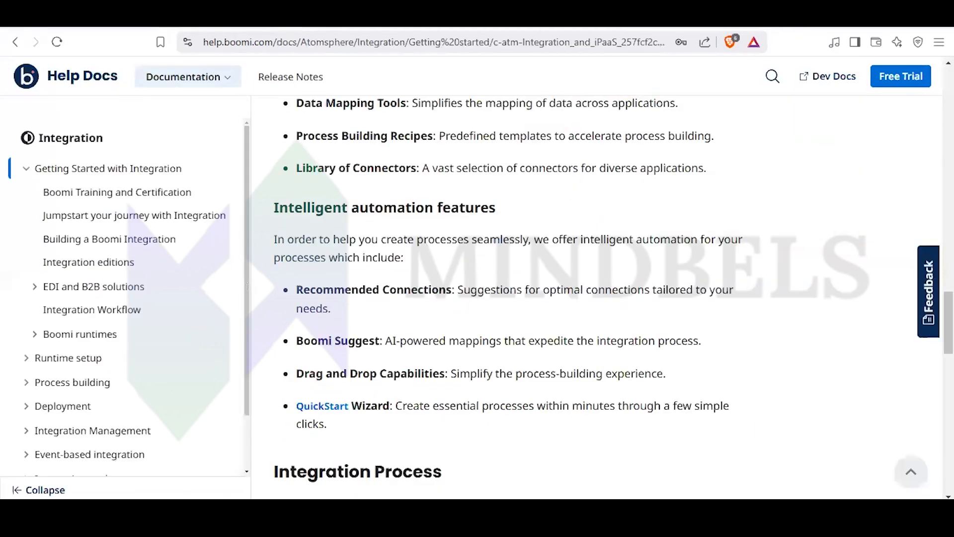
key(ctrl+Tab)
click(256, 20)
key(ctrl+Tab)
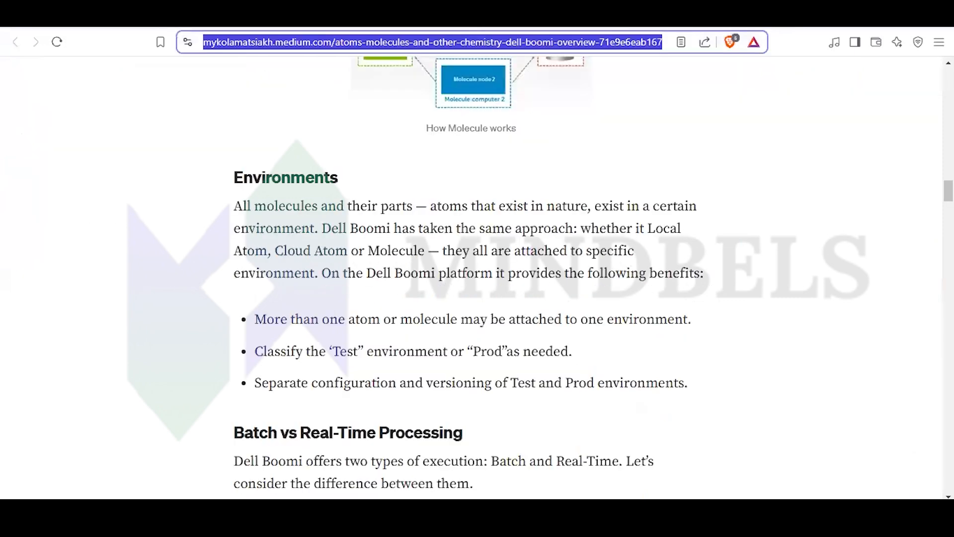
key(ctrl+Tab)
- Open the Boomi Community home page in a new browser tab and go to its login page
key(ctrl+t)
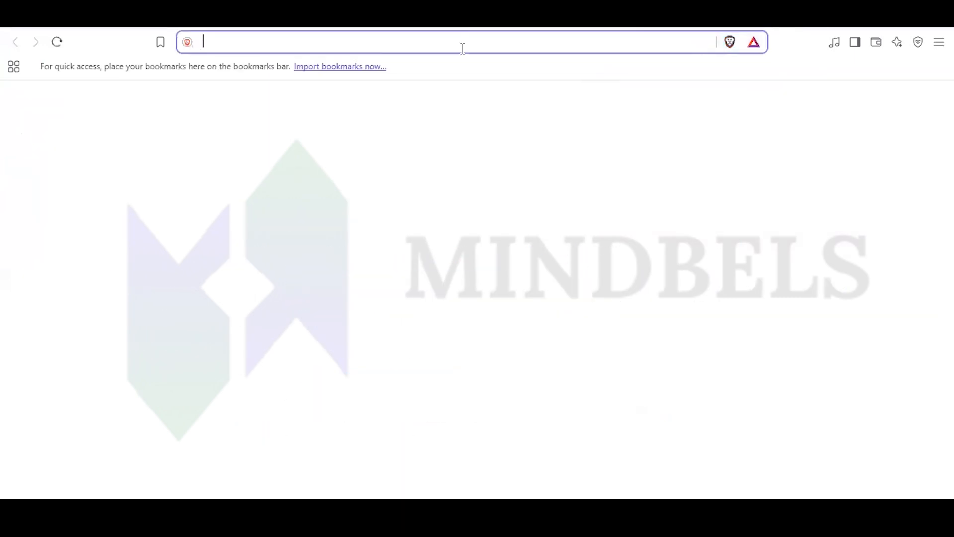
text(s)
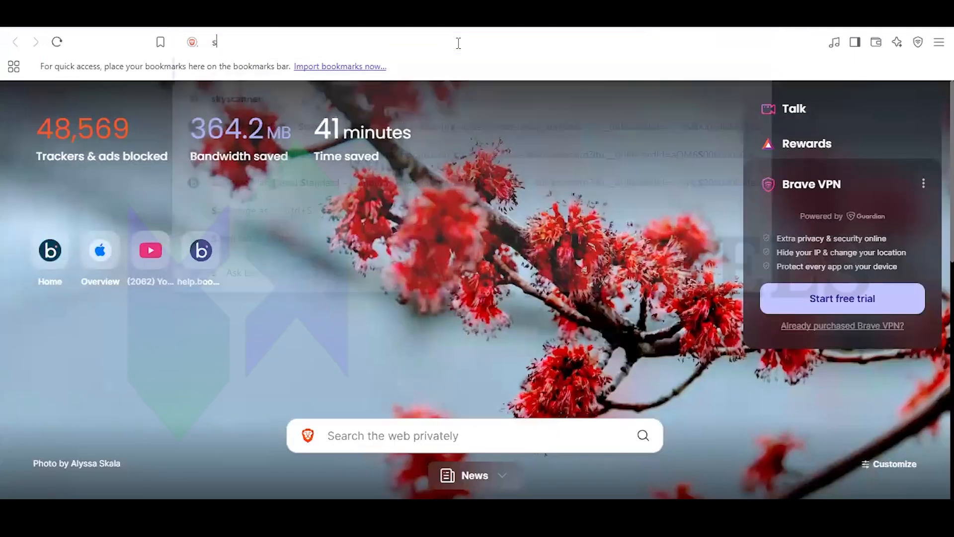
key(BackSpace)
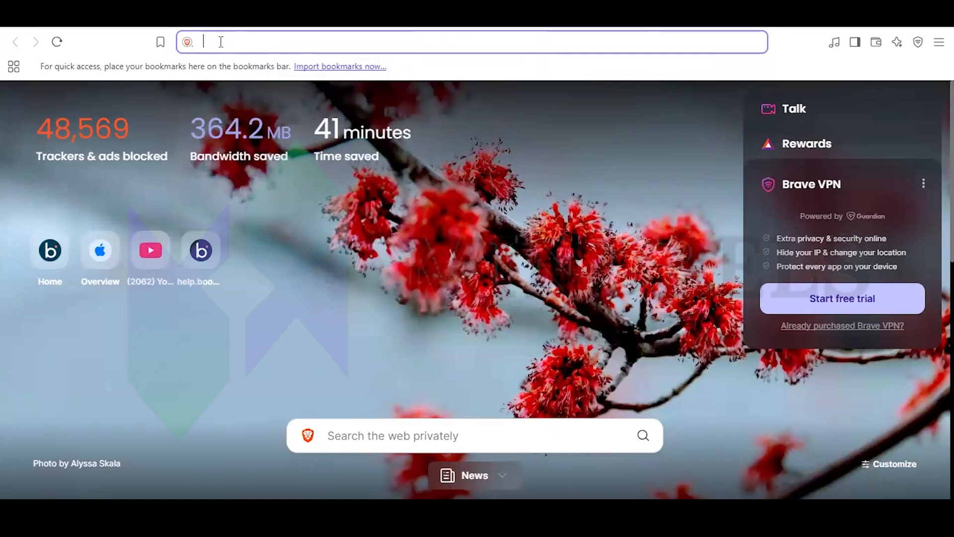
click(49, 260)
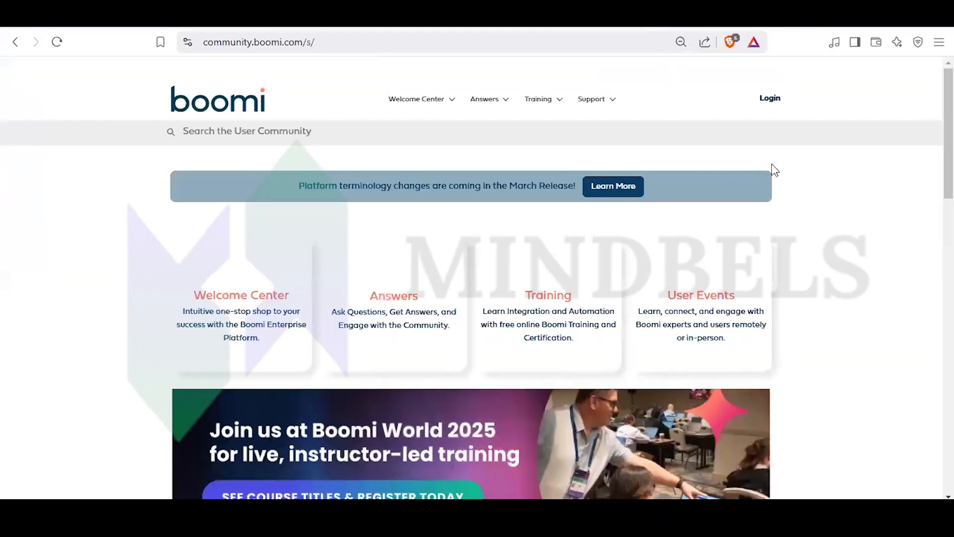
click(770, 98)
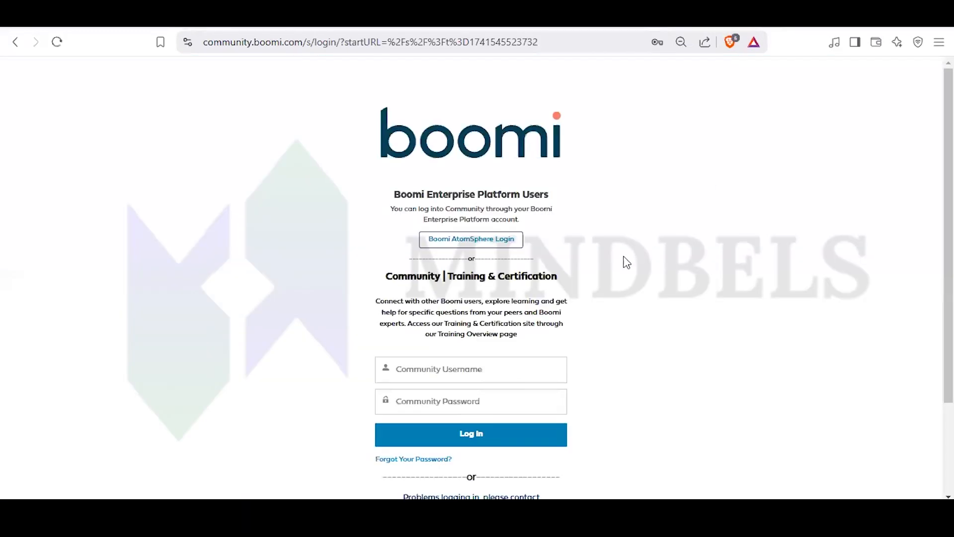
- Log in to the Boomi Community with the saved community username and password
scroll(463, 233, down, 2)
click(462, 246)
click(492, 279)
click(452, 325)
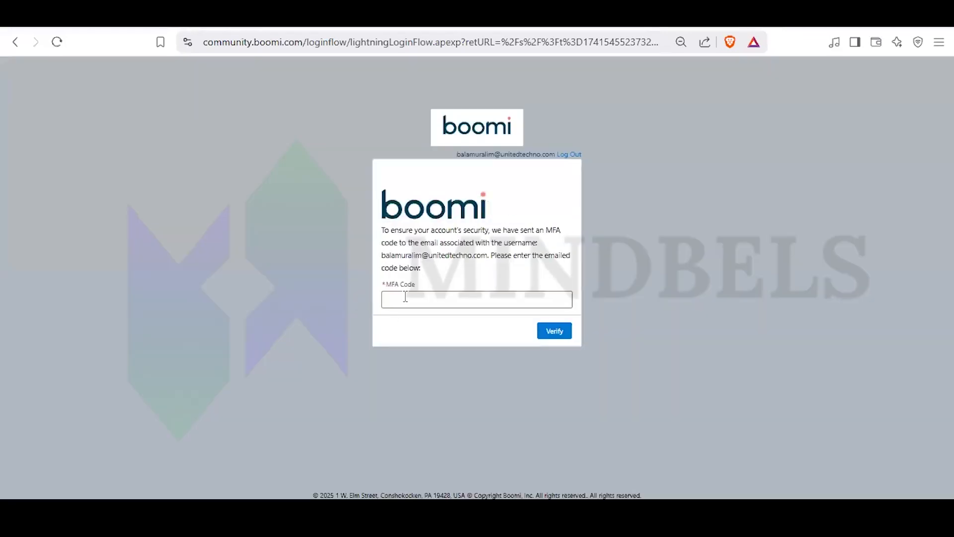
- Switch to Chrome with the unitedtechno.com profile and open Gmail to look up the emailed MFA code
click(406, 296)
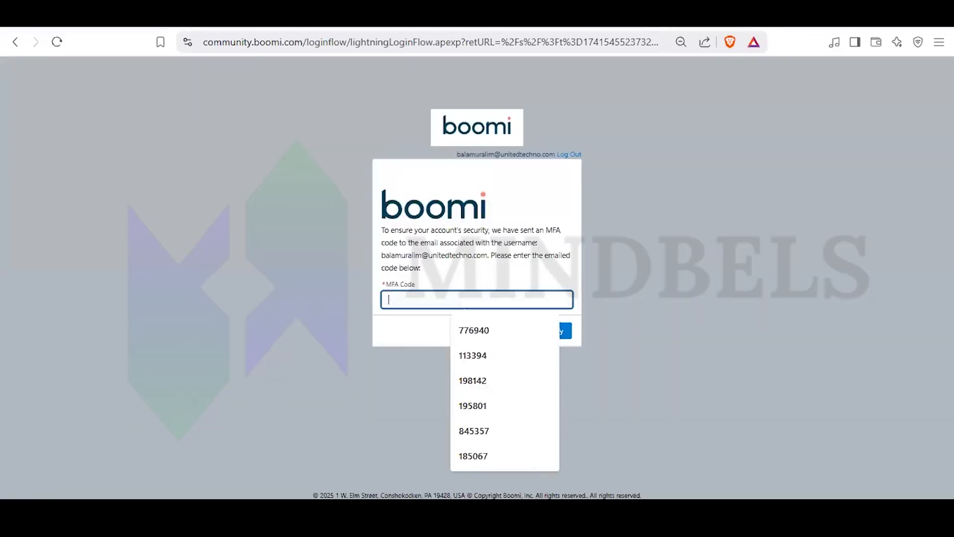
click(572, 514)
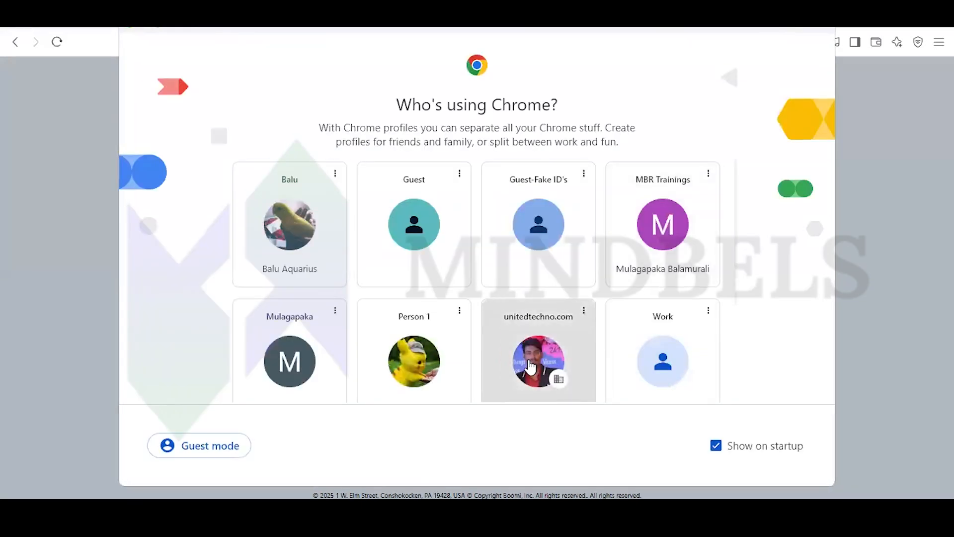
click(533, 352)
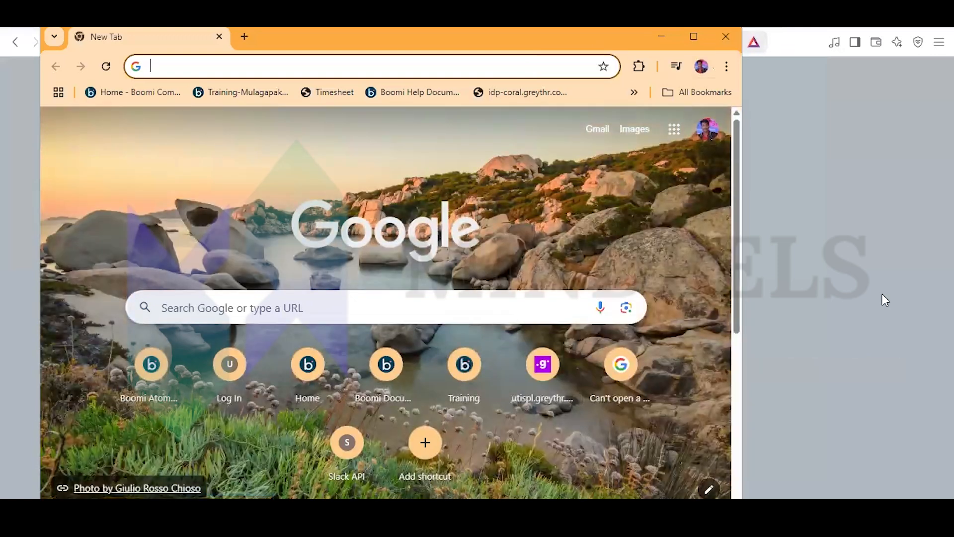
click(607, 132)
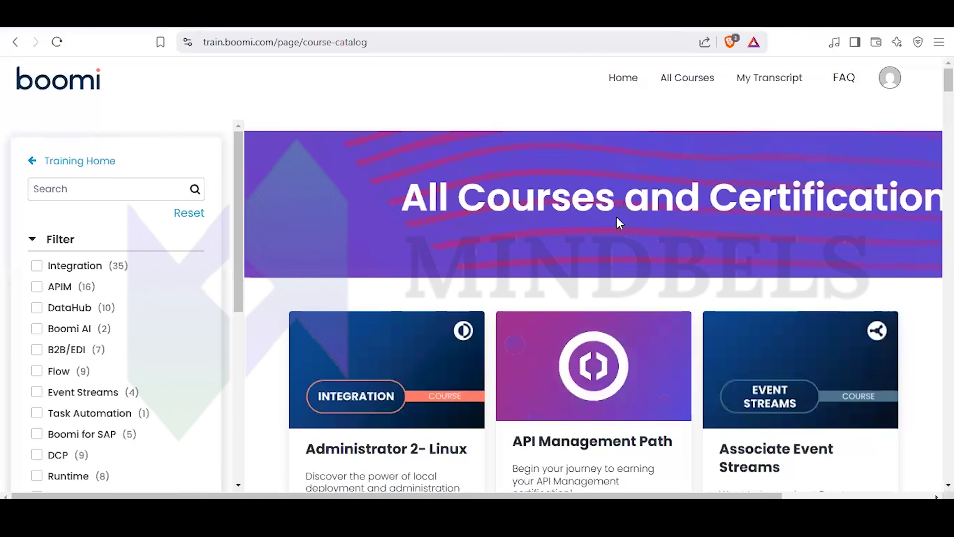
- Search the Boomi training course catalog for "SAP"
scroll(547, 214, down, 7)
scroll(516, 222, up, 7)
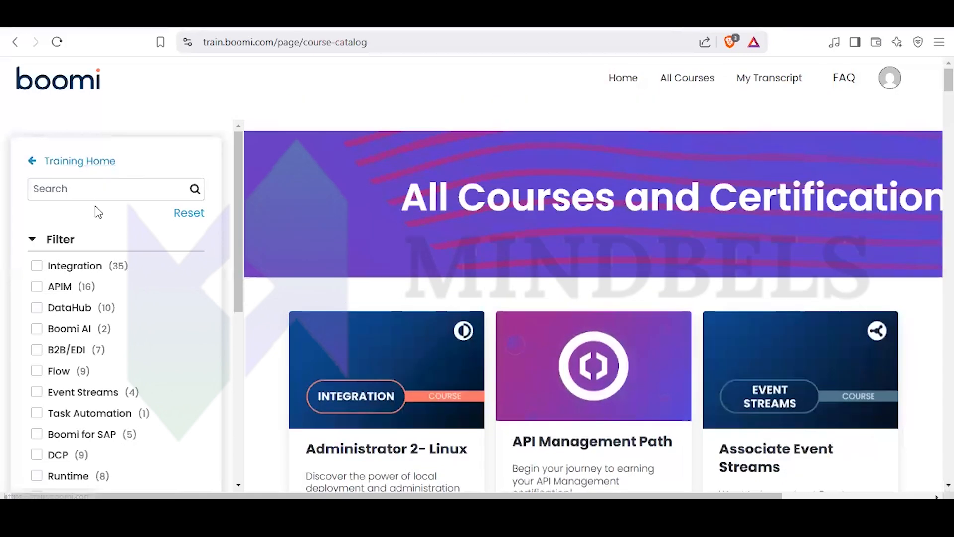
click(93, 194)
text(S)
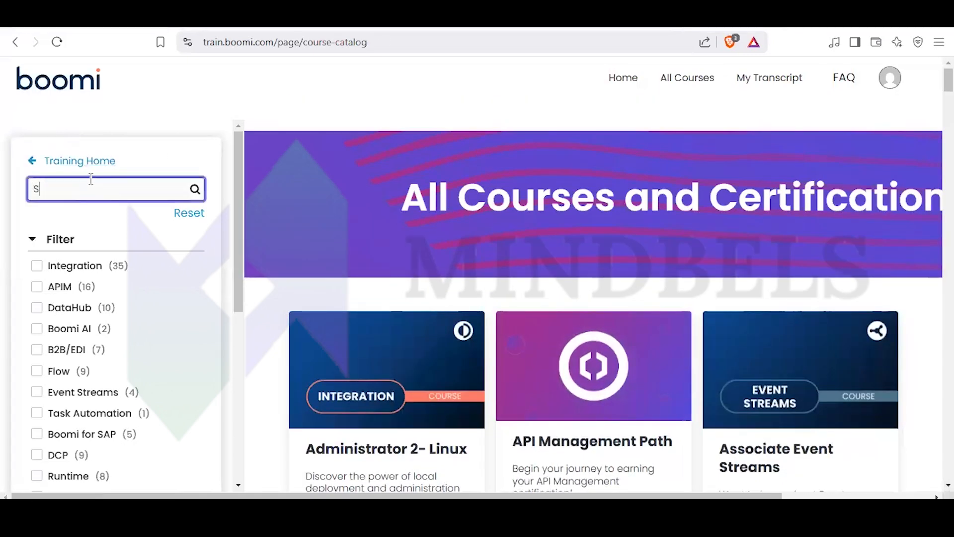
text(AP)
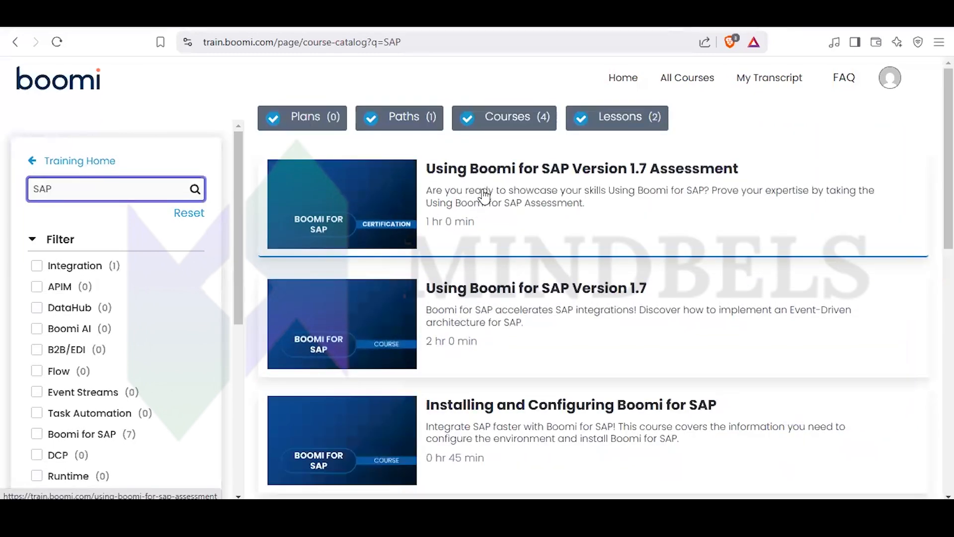
- Review the SAP course results and open the Using Boomi for SAP Version 1.7 Assessment page
scroll(519, 321, down, 7)
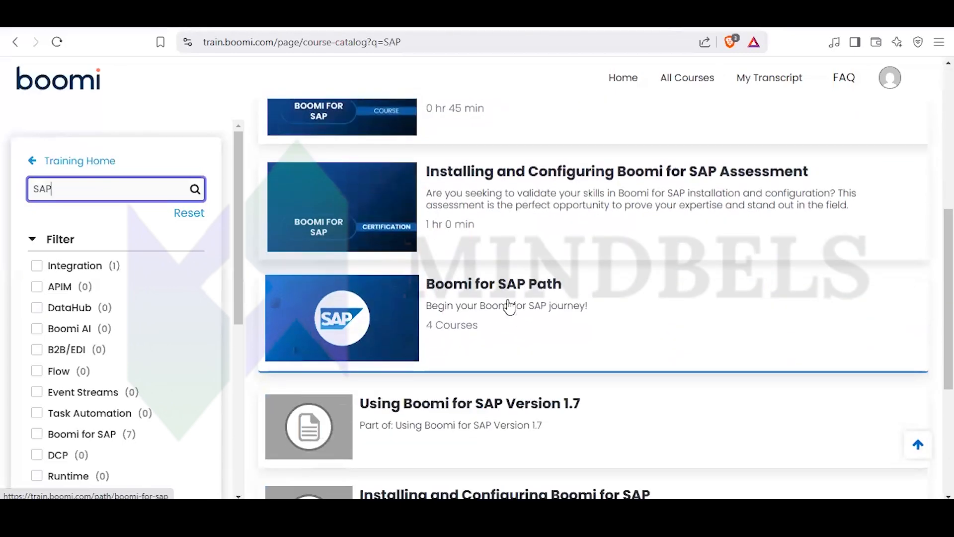
scroll(510, 314, down, 3)
scroll(507, 310, up, 10)
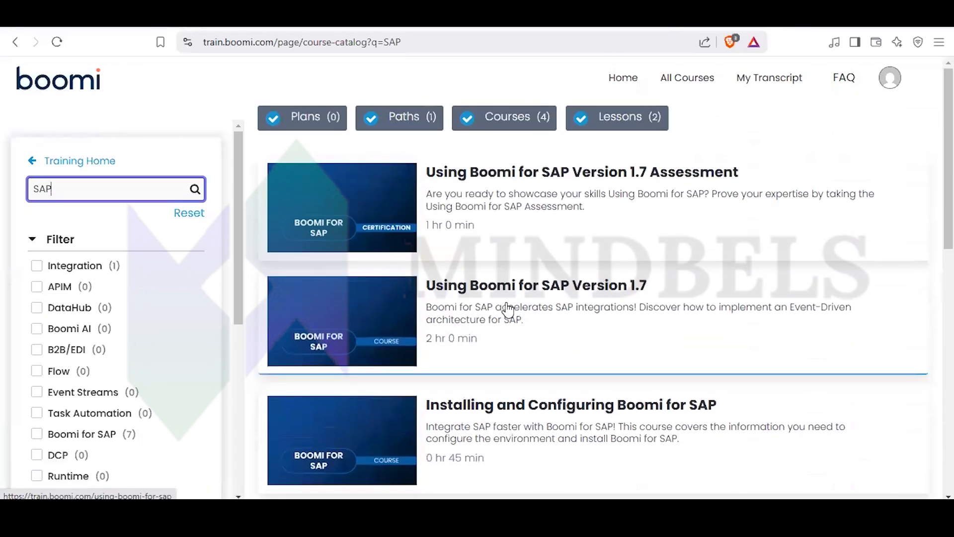
click(520, 183)
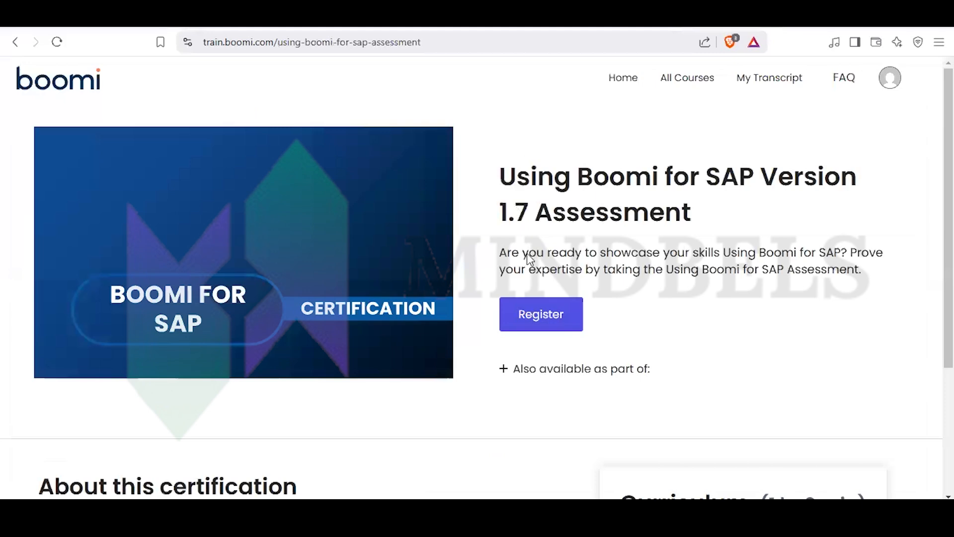
- Try to register for the Using Boomi for SAP Version 1.7 Assessment and dismiss the registration notice
click(540, 309)
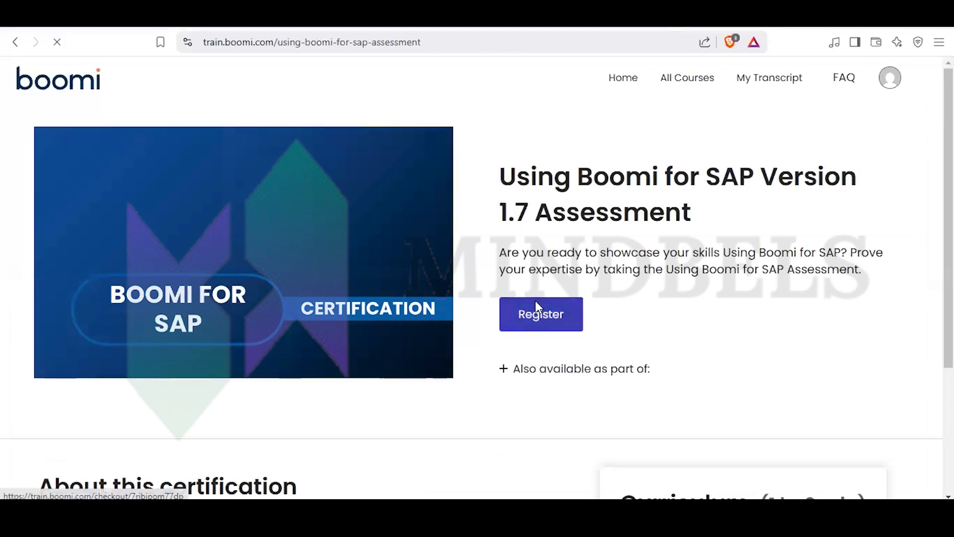
scroll(535, 300, down, 3)
scroll(533, 300, up, 1)
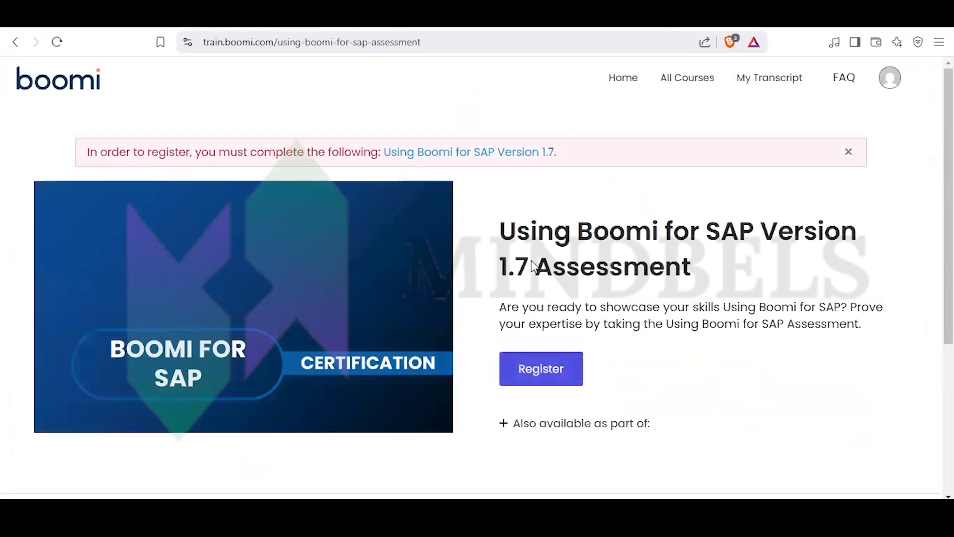
scroll(532, 266, down, 4)
scroll(539, 261, up, 1)
click(552, 213)
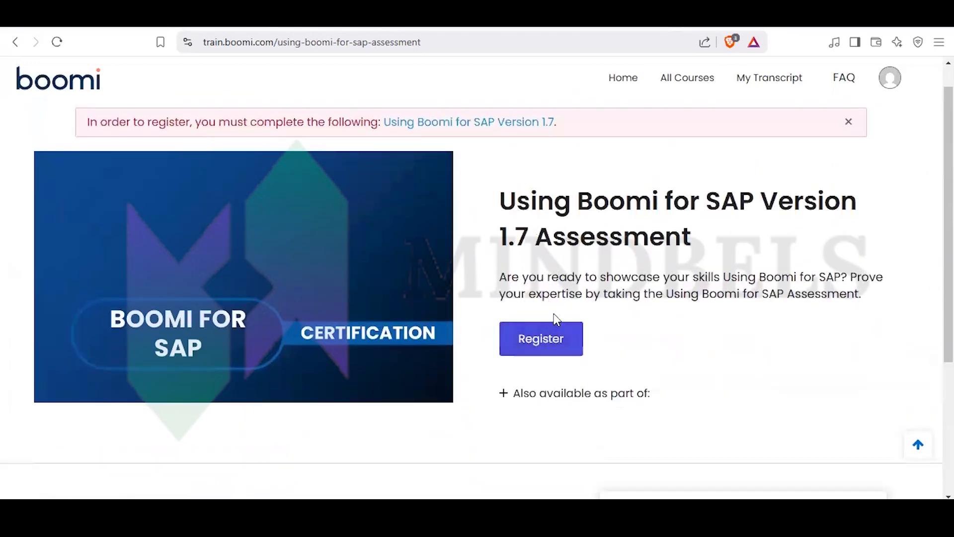
click(559, 341)
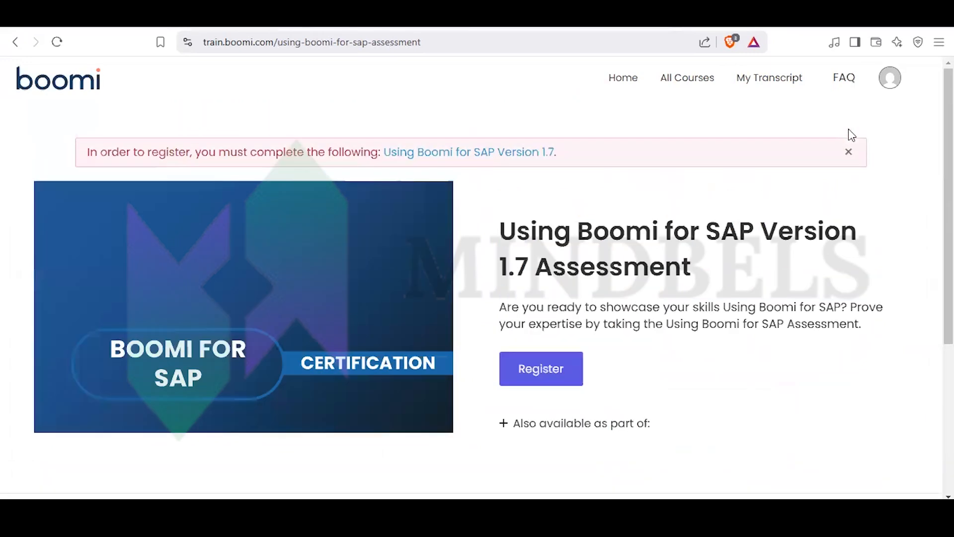
click(848, 151)
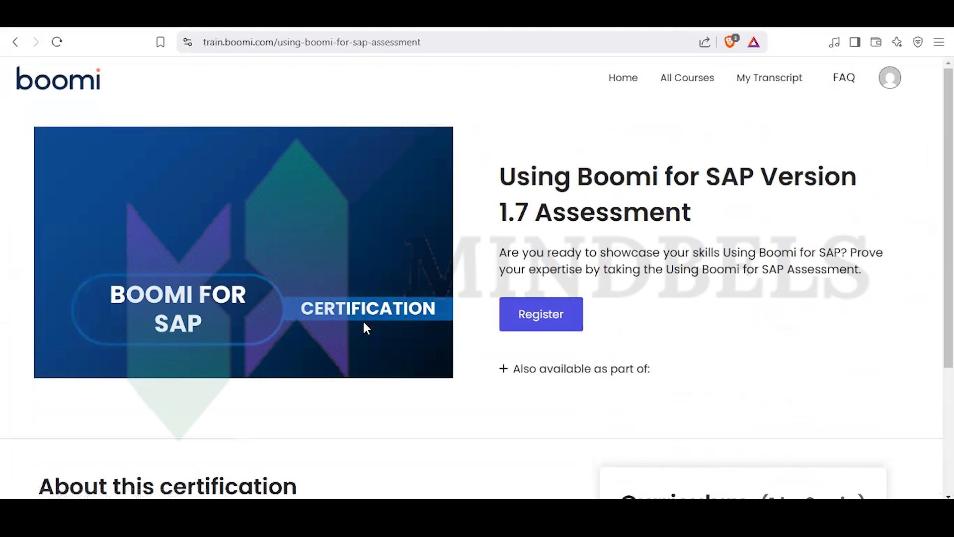
- Review the assessment's certification description and curriculum, and try to open its General Knowledge item
scroll(367, 327, down, 3)
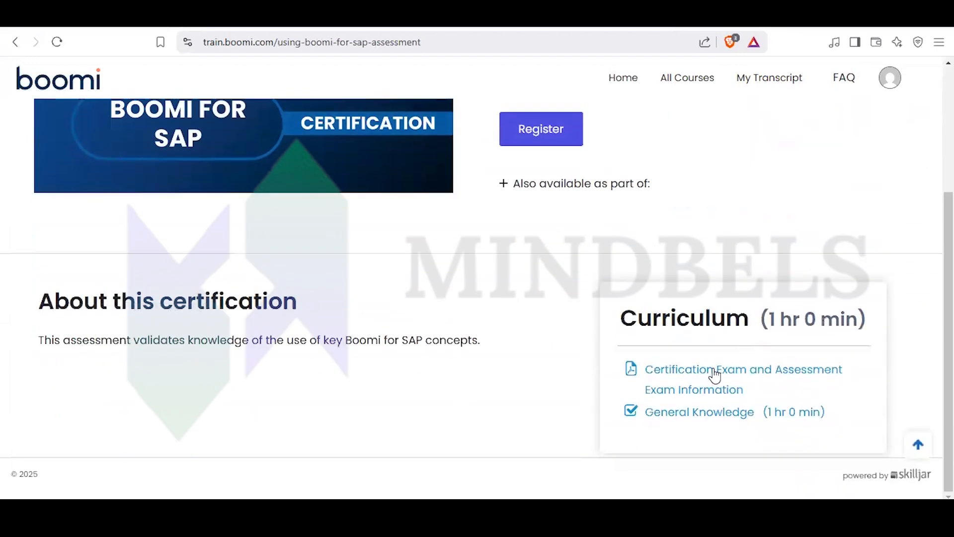
click(708, 415)
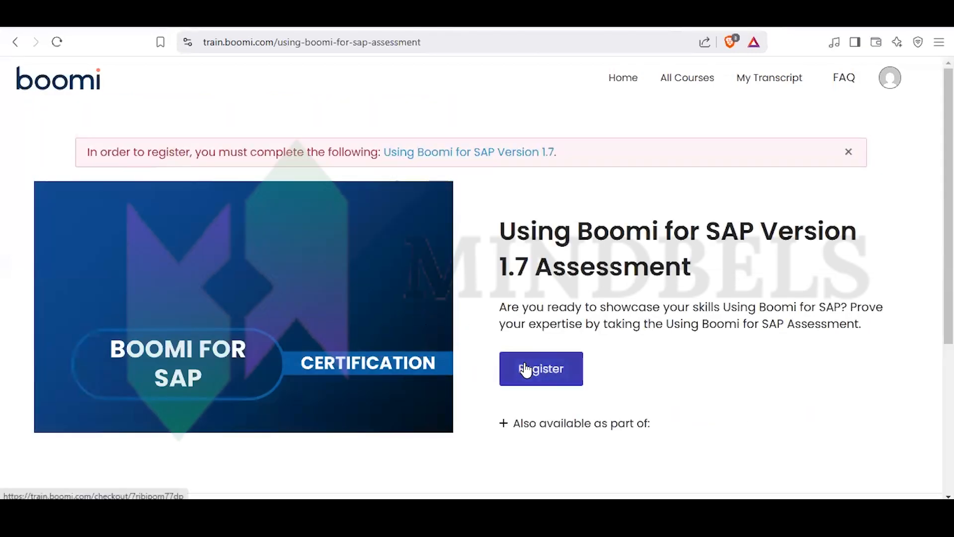
scroll(508, 344, down, 4)
scroll(509, 346, down, 1)
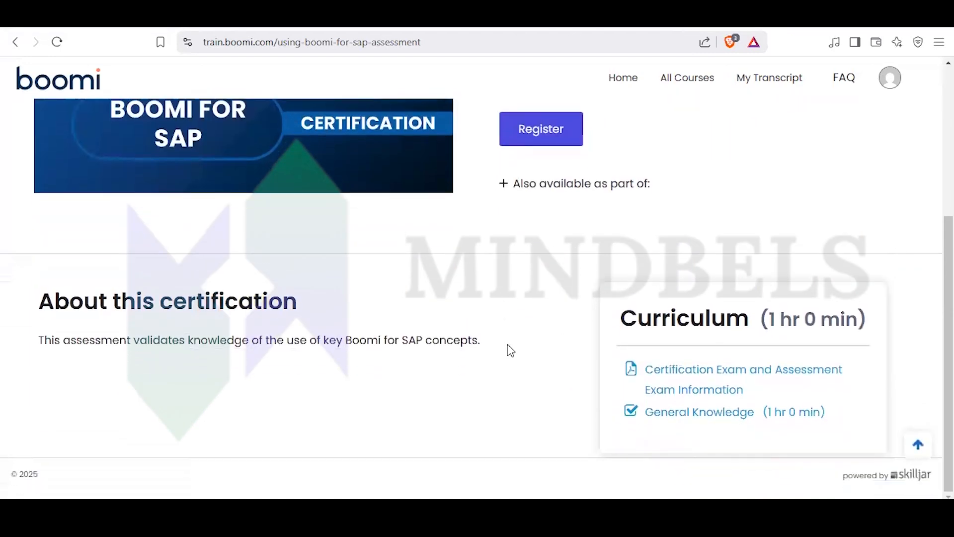
scroll(505, 344, up, 5)
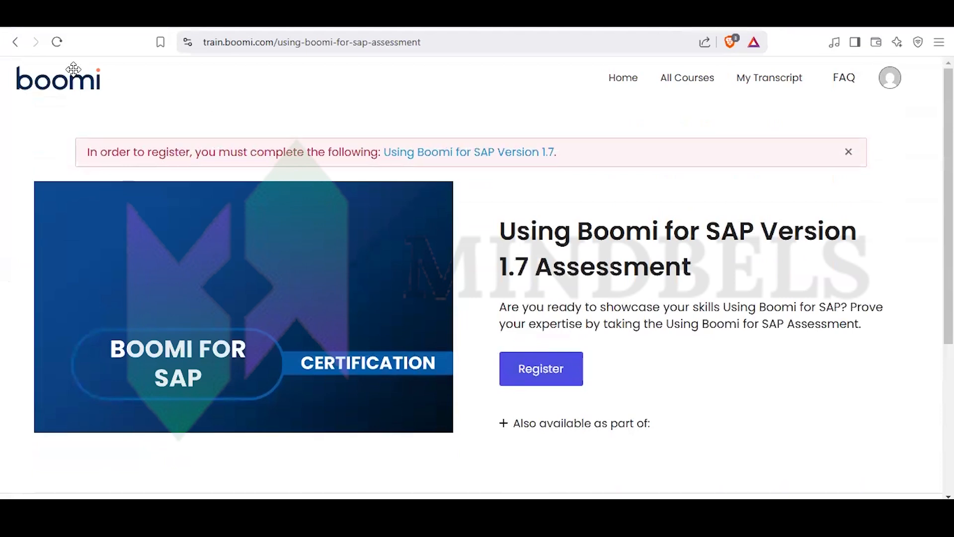
- Register for the prerequisite course Using Boomi for SAP Version 1.7 and open its main content from the course outline
click(508, 158)
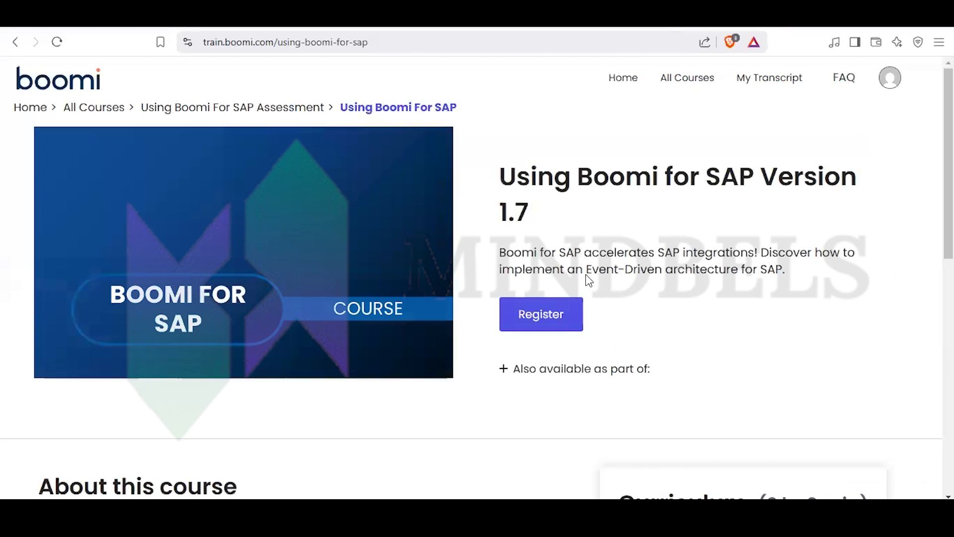
click(543, 322)
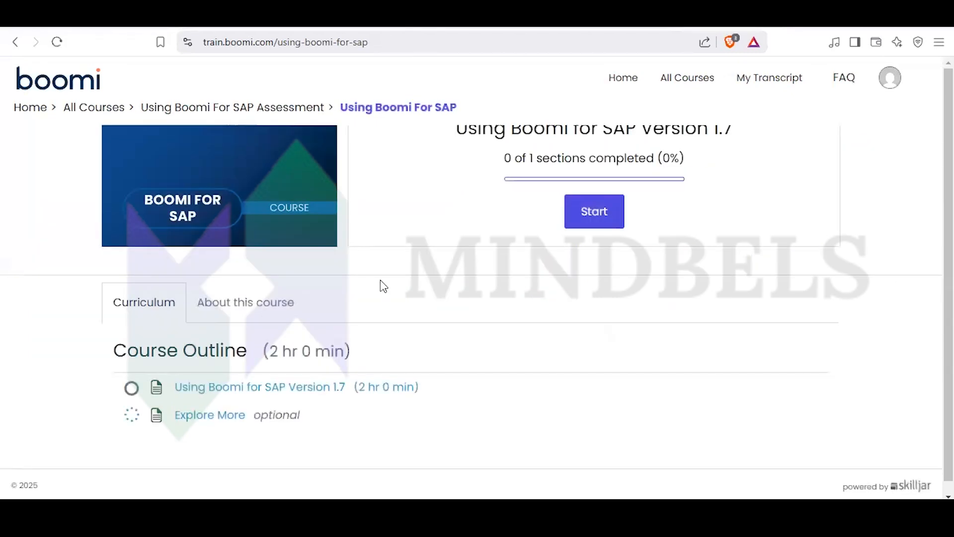
click(311, 382)
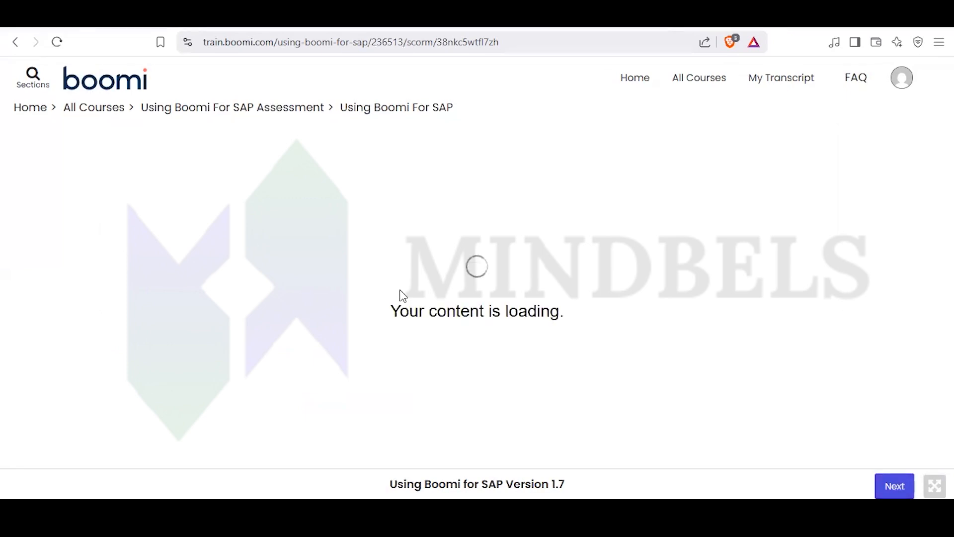
- Review the course description, objectives and lesson list, and open the lesson "Introduction: Architecture and Functional Positioning"
scroll(389, 296, down, 10)
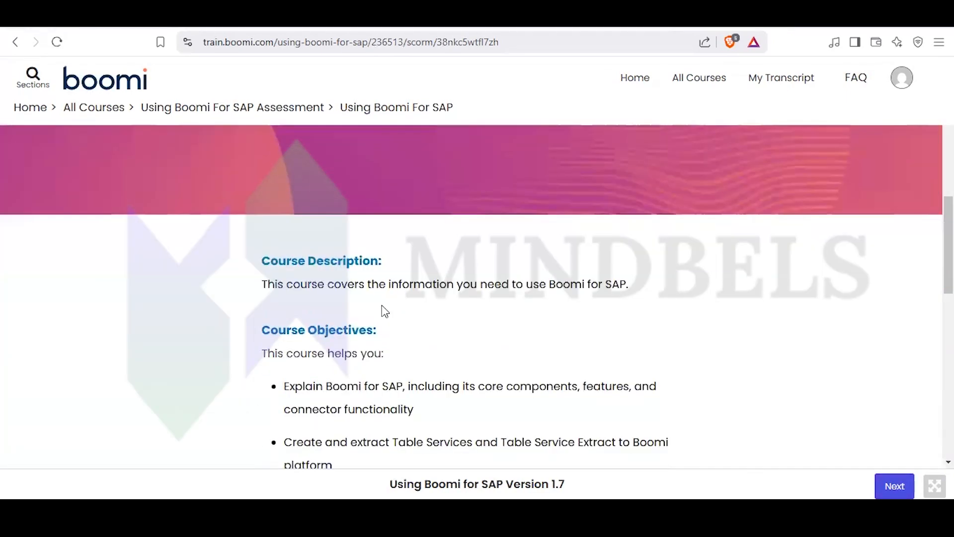
scroll(381, 311, down, 5)
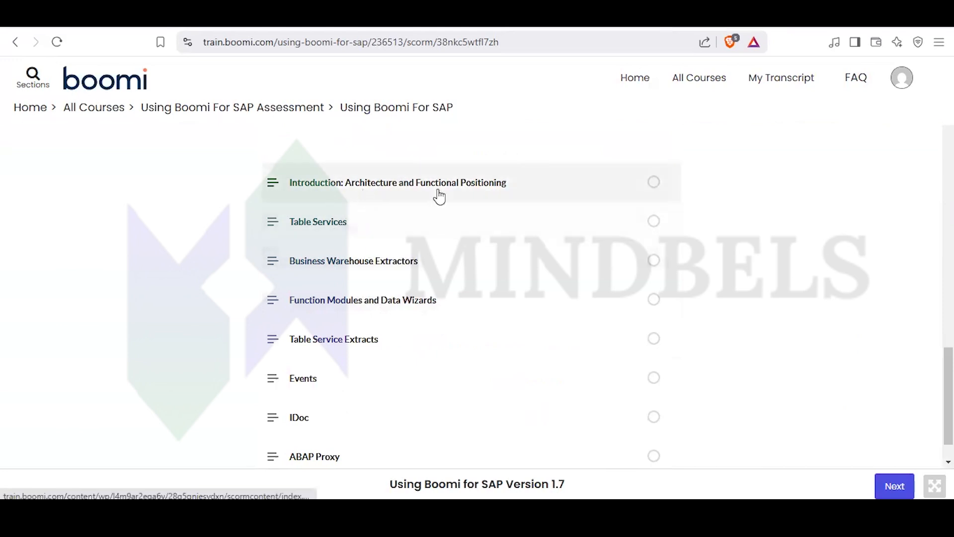
scroll(336, 347, down, 1)
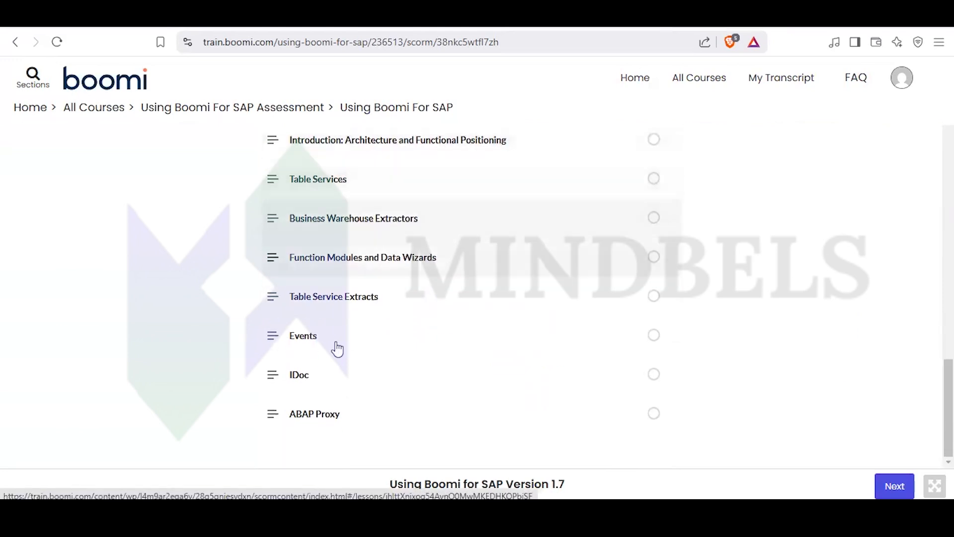
scroll(353, 362, up, 2)
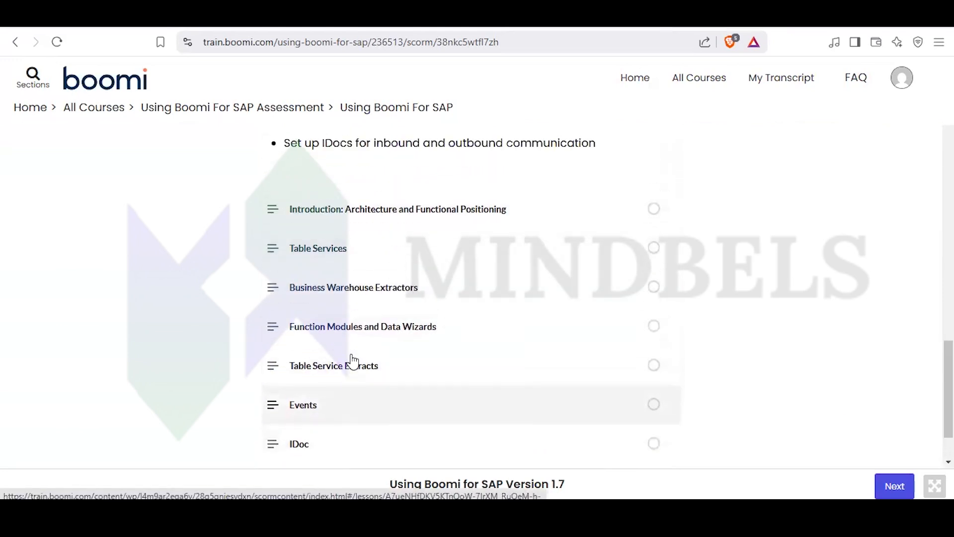
click(444, 223)
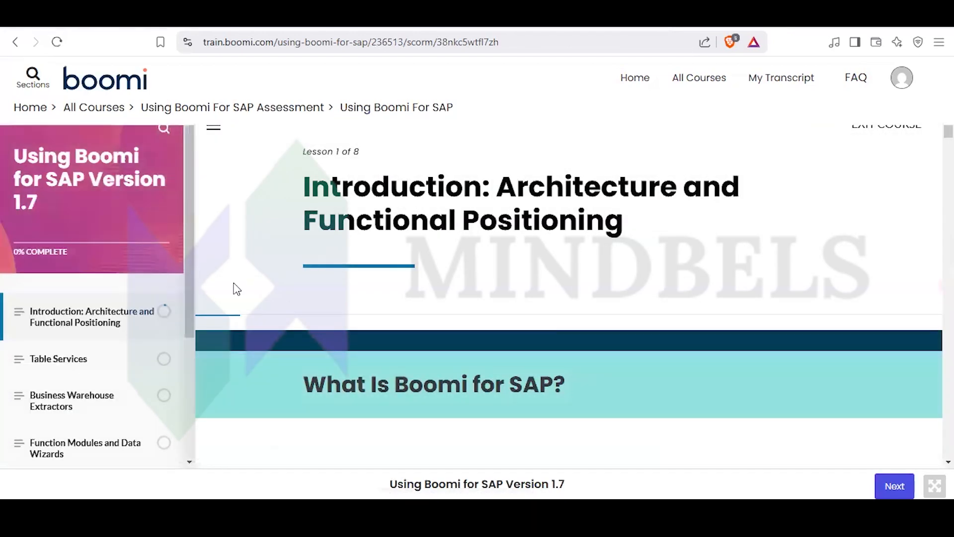
- Read through the introduction lesson, covering core components, value proposition, features and installation guidance for Boomi for SAP
scroll(542, 358, down, 3)
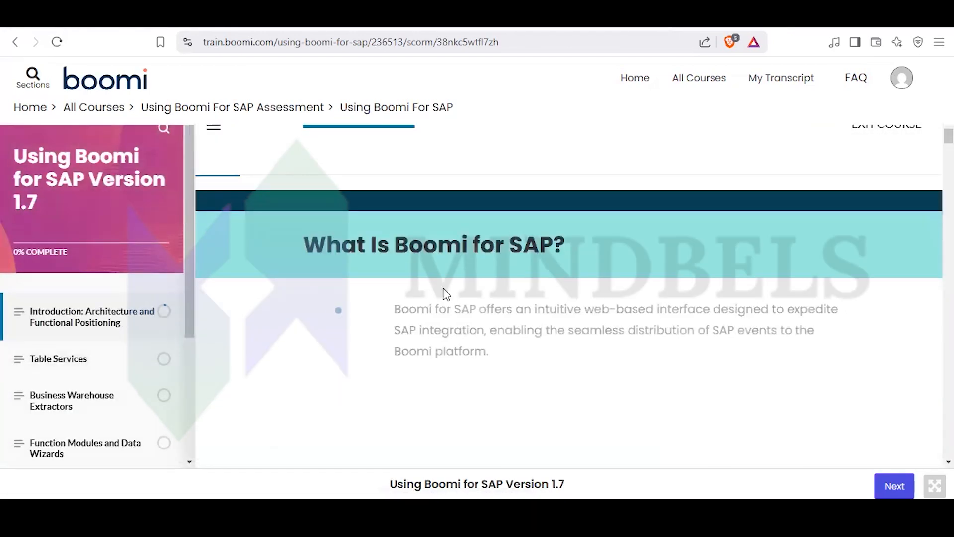
scroll(507, 329, down, 13)
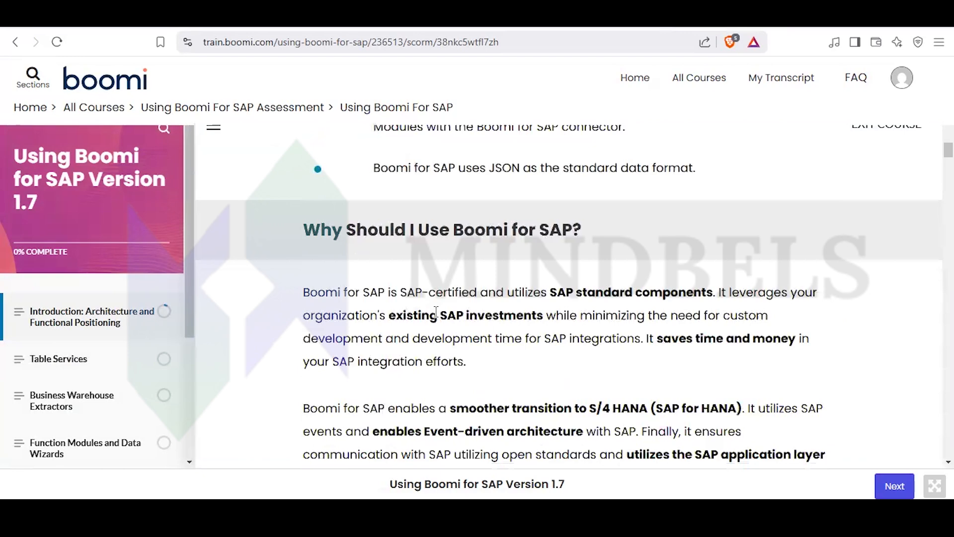
scroll(432, 316, down, 4)
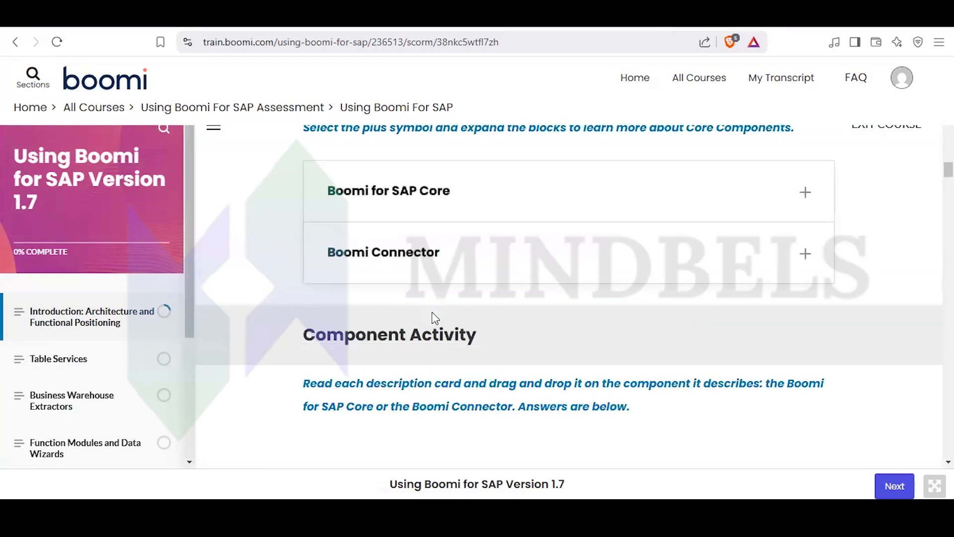
scroll(432, 316, down, 6)
scroll(432, 316, down, 8)
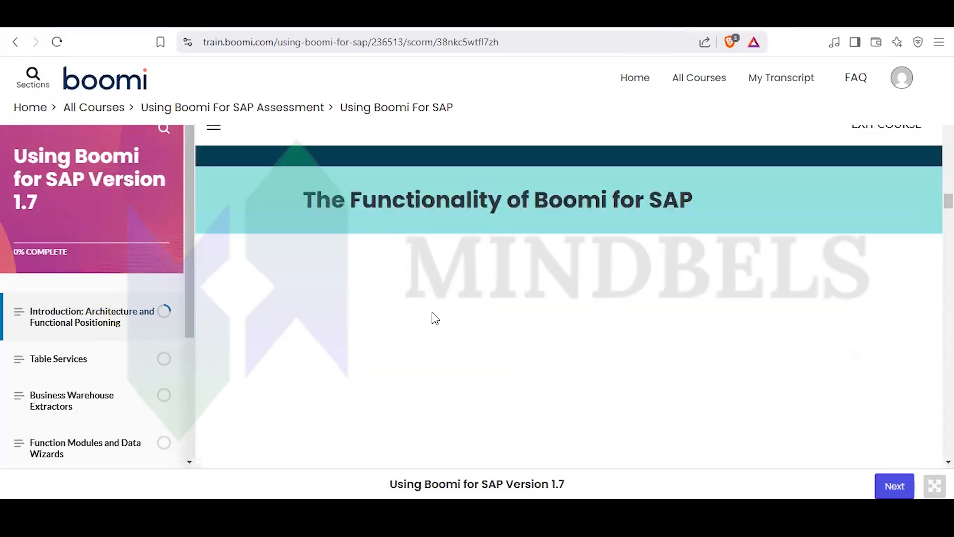
scroll(432, 314, down, 8)
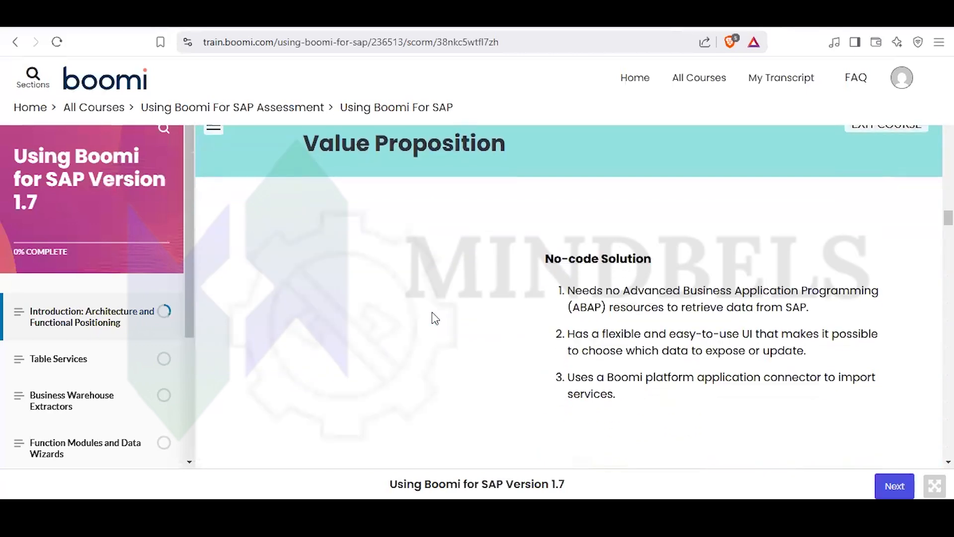
scroll(433, 318, down, 8)
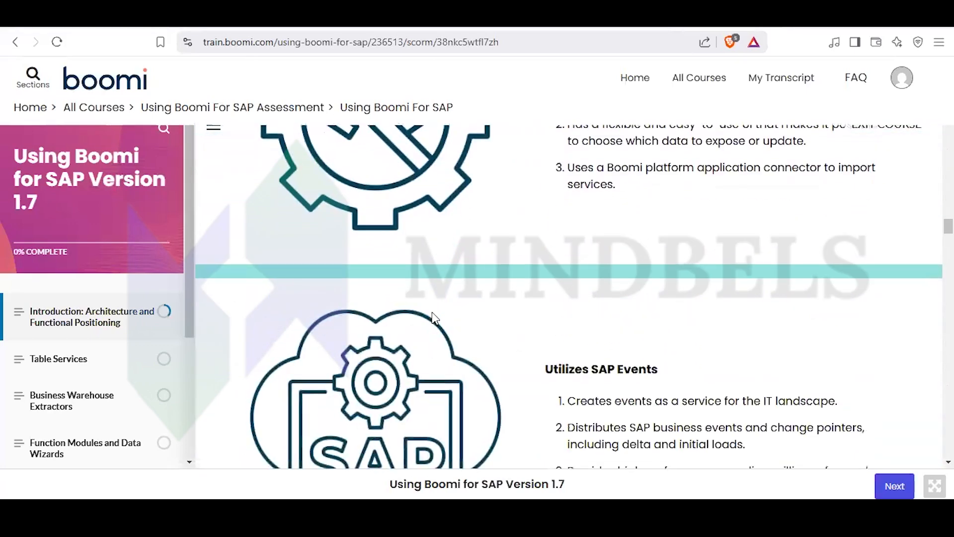
scroll(435, 318, down, 10)
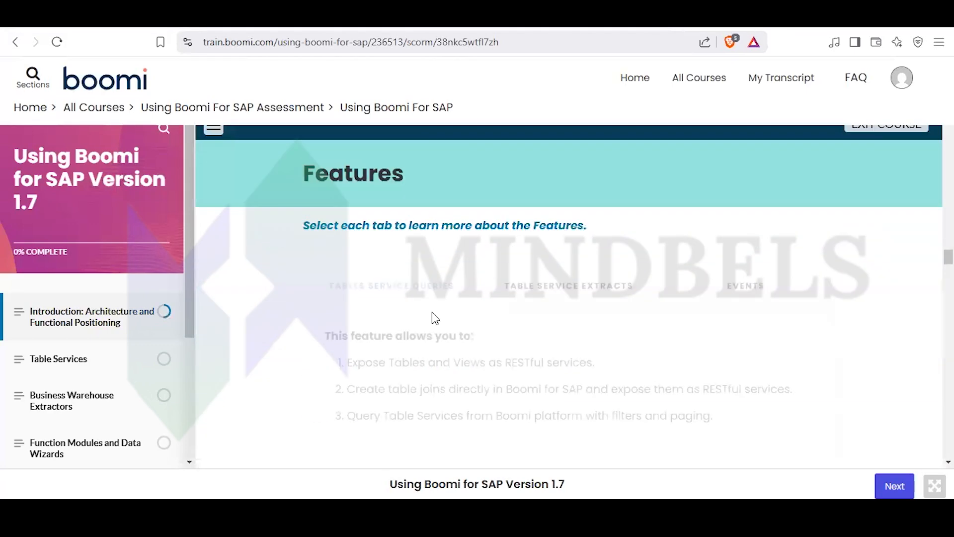
scroll(433, 313, up, 5)
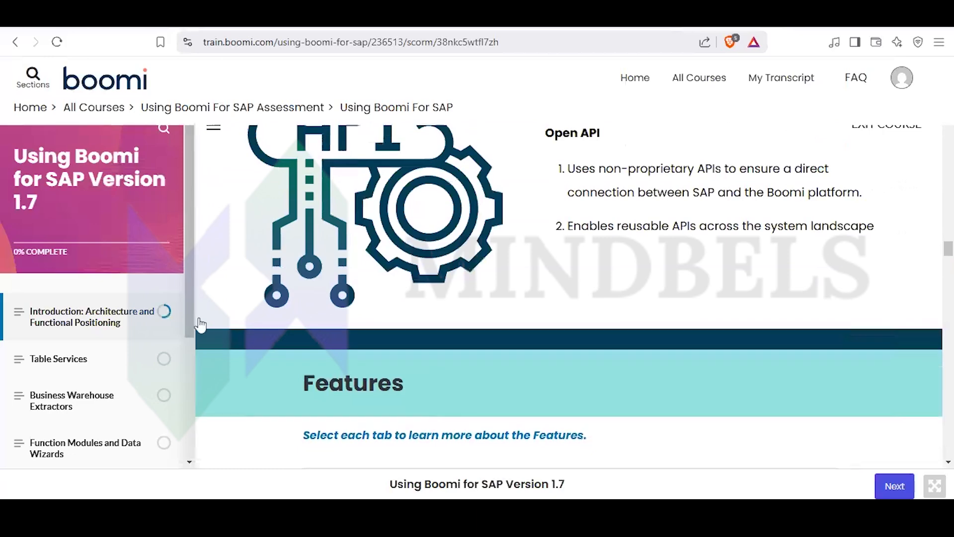
scroll(368, 298, down, 10)
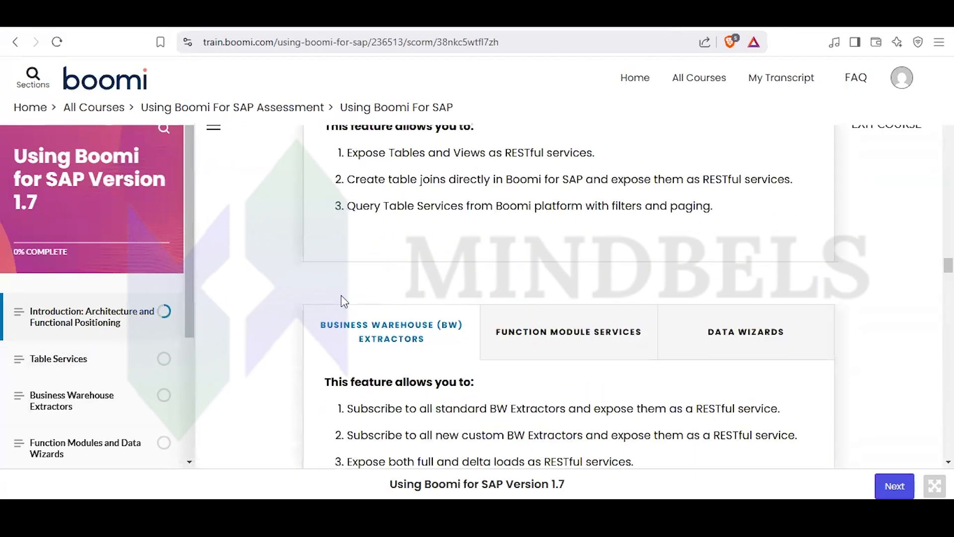
scroll(347, 295, down, 10)
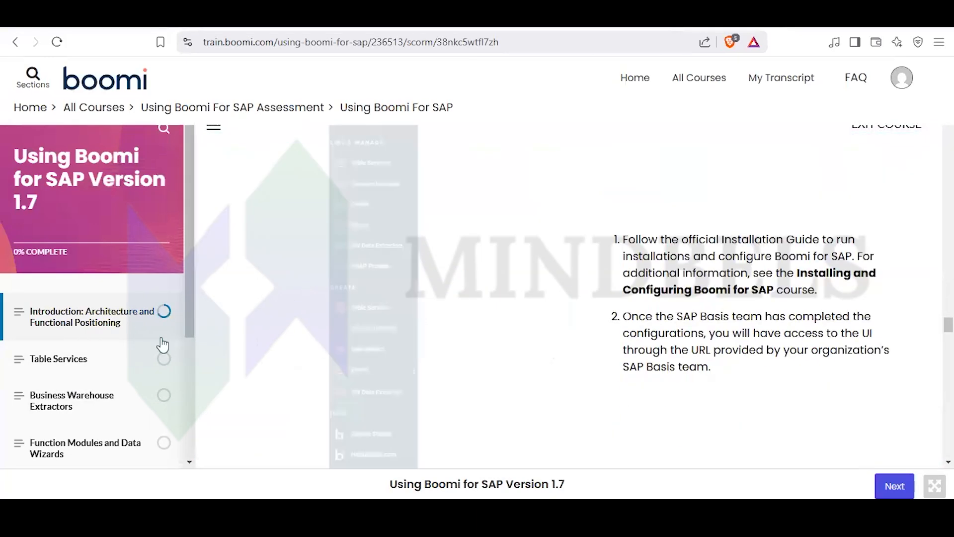
scroll(158, 348, down, 4)
scroll(117, 339, up, 4)
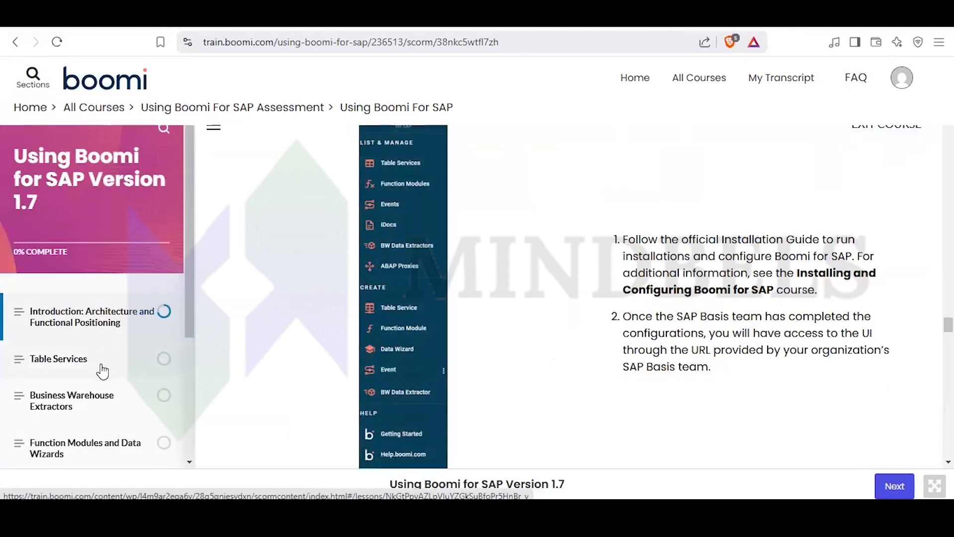
- Look over the course's other lessons, from Table Services to ABAP Proxy, and return to the All Courses catalog
scroll(98, 372, down, 4)
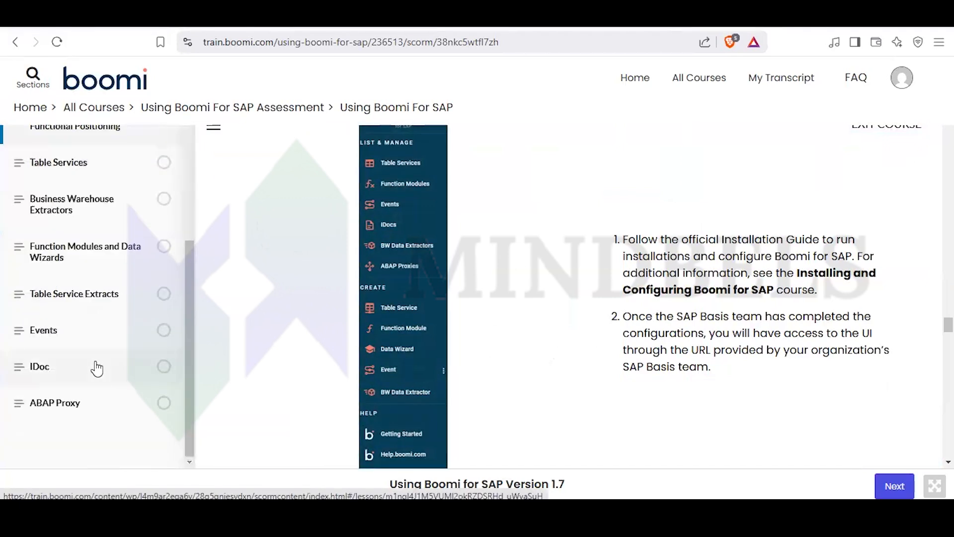
scroll(79, 322, up, 4)
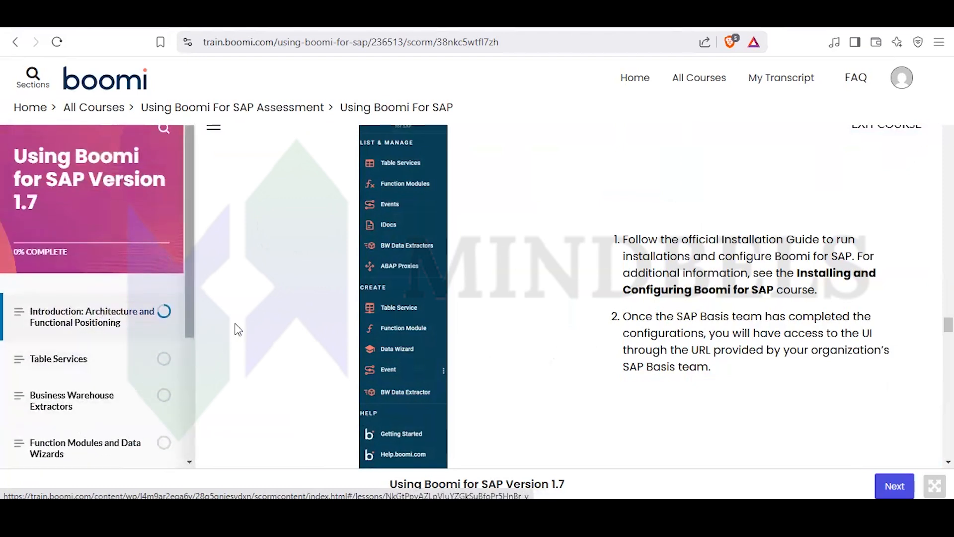
scroll(52, 390, down, 2)
scroll(55, 389, down, 3)
scroll(67, 405, up, 4)
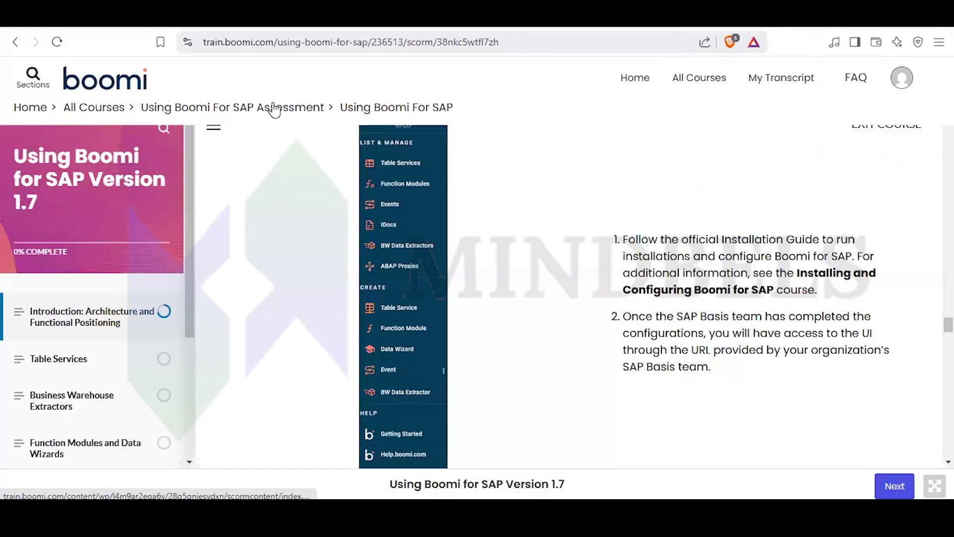
click(98, 111)
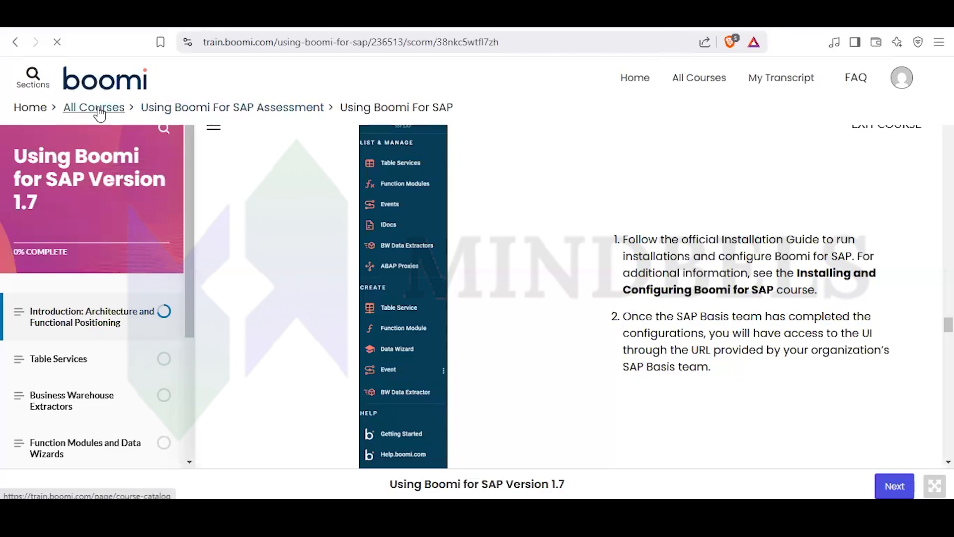